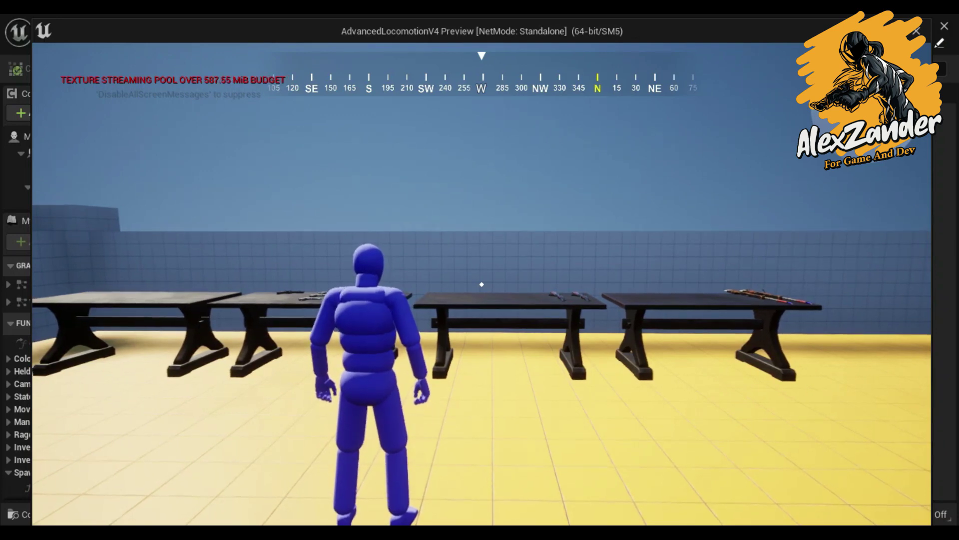
Step: Run to the weapon tables and take the AWM and AKM into weapon slots from the inventory
{"action": "key", "text": "w"}
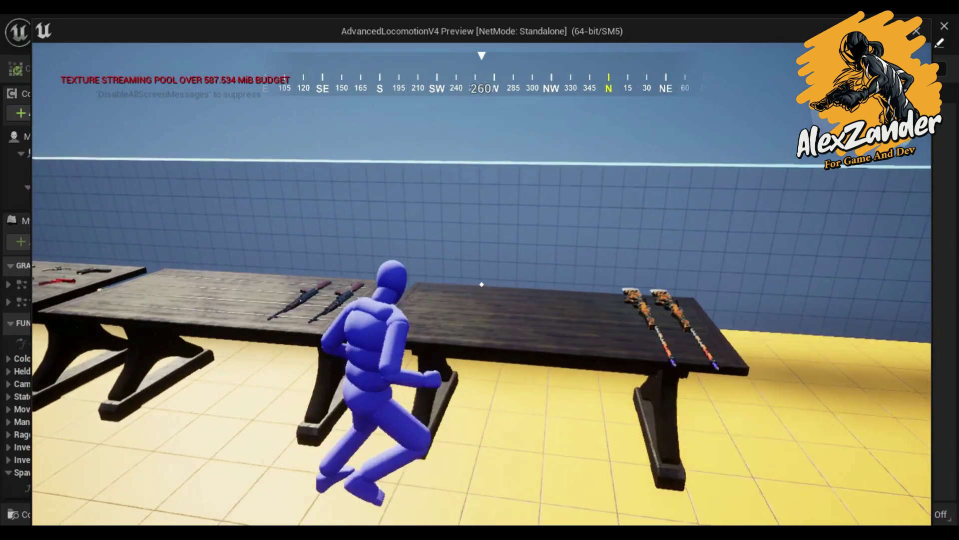
{"action": "key", "text": "Tab"}
{"action": "left_click", "coordinate": [118, 132]}
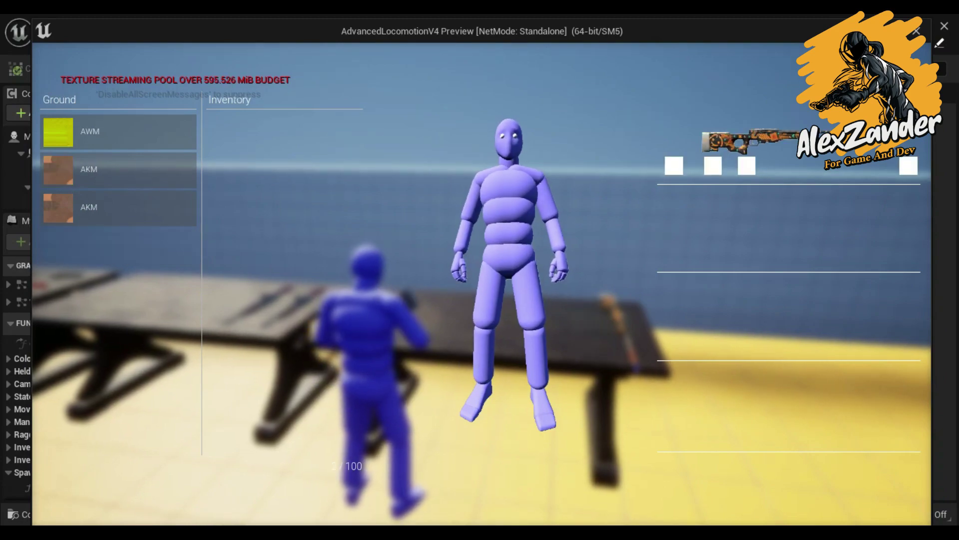
{"action": "left_click", "coordinate": [118, 169]}
{"action": "key", "text": "Tab"}
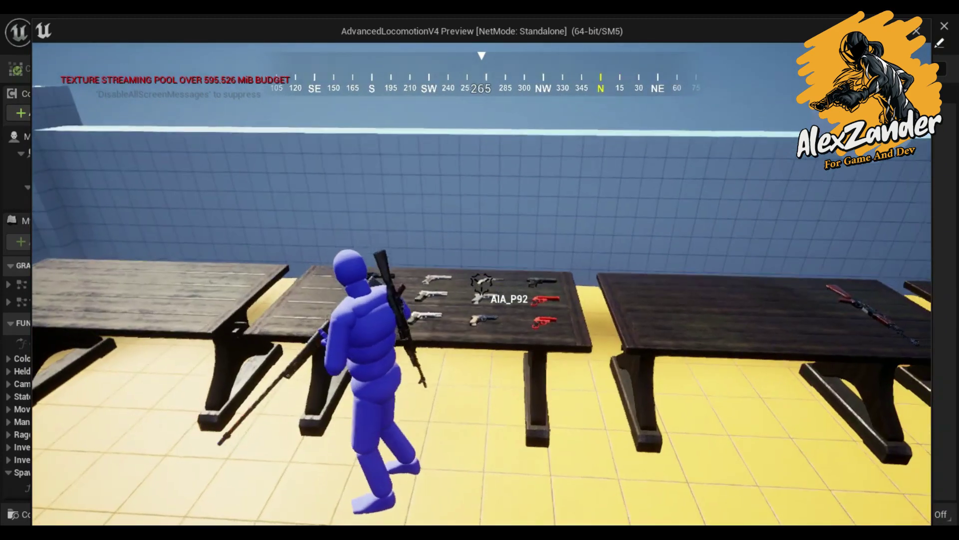
Step: Pick up the pistol from the pistol table through the inventory screen
{"action": "key", "text": "Tab"}
{"action": "key", "text": "Tab"}
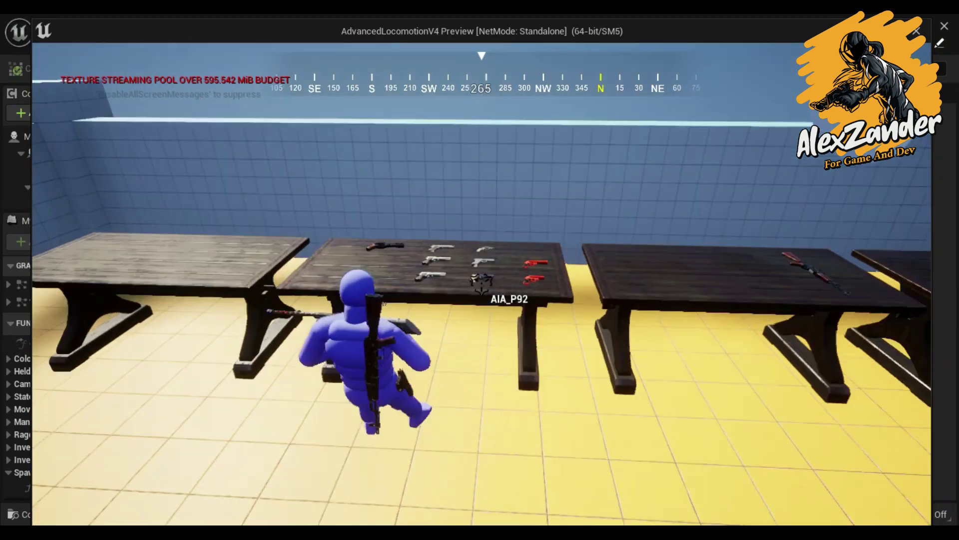
{"action": "key", "text": "w"}
{"action": "key", "text": "Tab"}
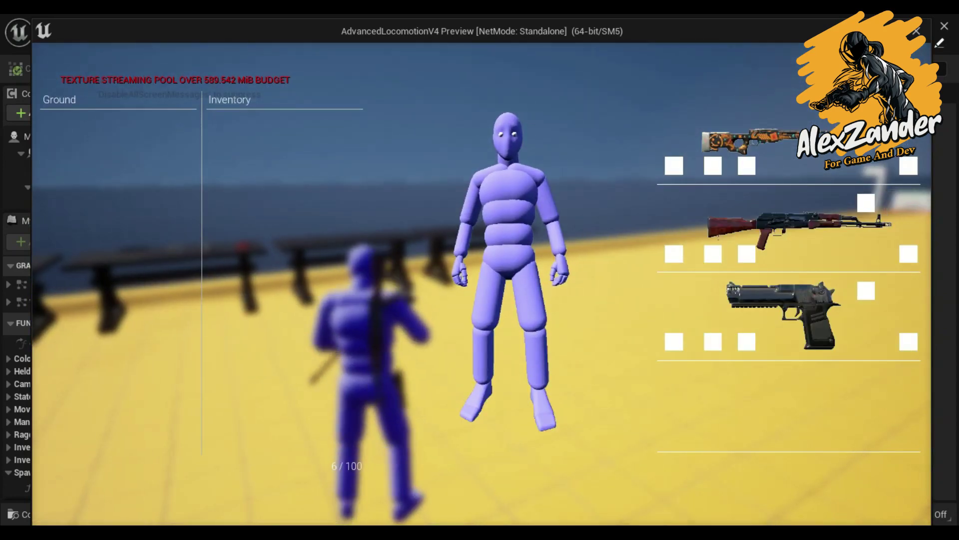
{"action": "key", "text": "Tab"}
{"action": "key", "text": "w"}
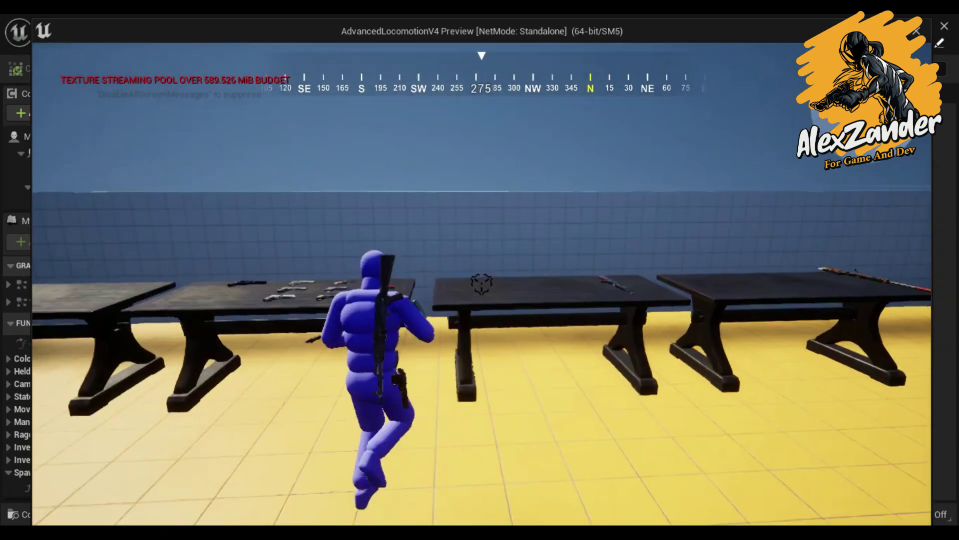
{"action": "key", "text": "Tab"}
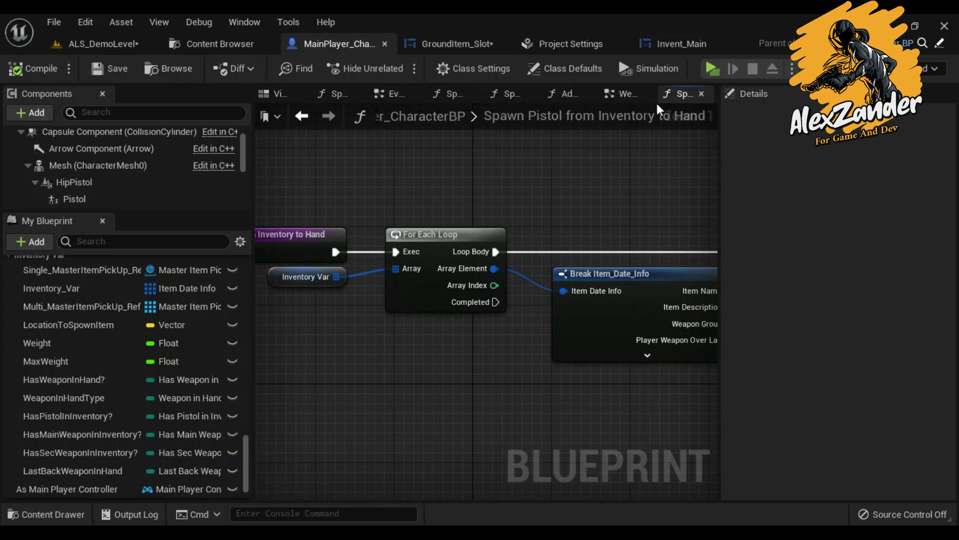
Step: In the Weapon System graph, add SpawnPistolFromInventoryToHand and wire it to the Null No Weapon case
{"action": "left_click", "coordinate": [627, 94]}
{"action": "scroll", "coordinate": [116, 337], "scroll_direction": "up", "scroll_amount": 5}
{"action": "scroll", "coordinate": [119, 343], "scroll_direction": "down", "scroll_amount": 3}
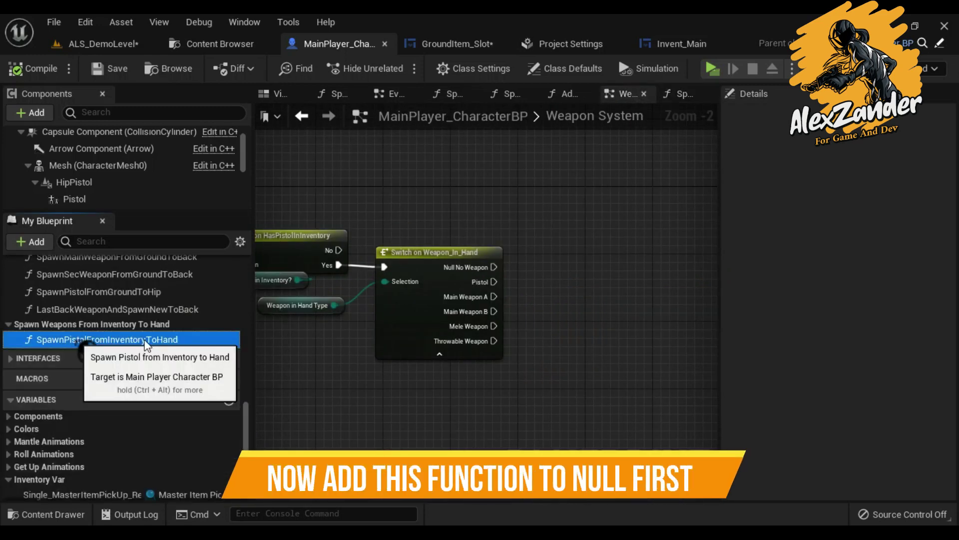
{"action": "left_click_drag", "start_coordinate": [100, 340], "coordinate": [494, 266]}
{"action": "left_click_drag", "start_coordinate": [558, 278], "coordinate": [639, 165]}
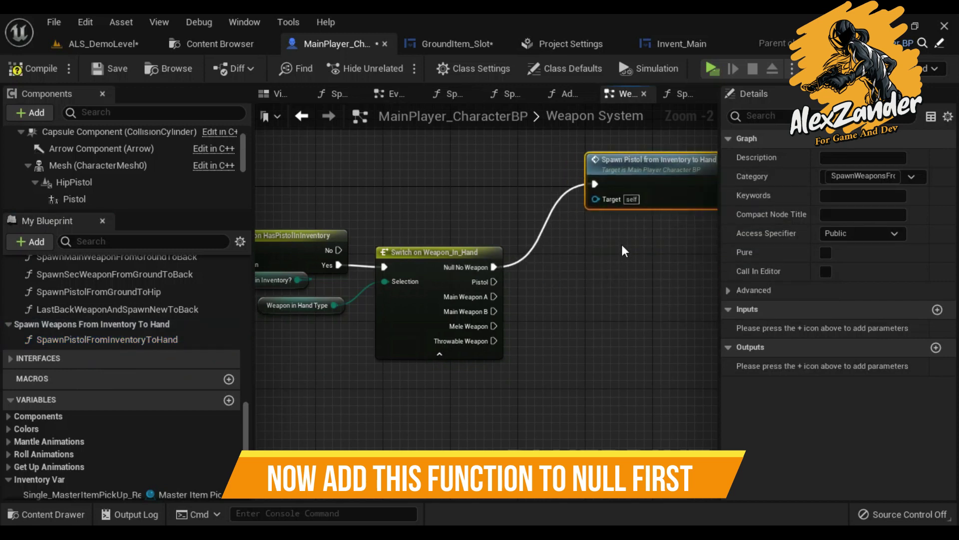
{"action": "right_click_drag", "start_coordinate": [622, 244], "coordinate": [517, 268]}
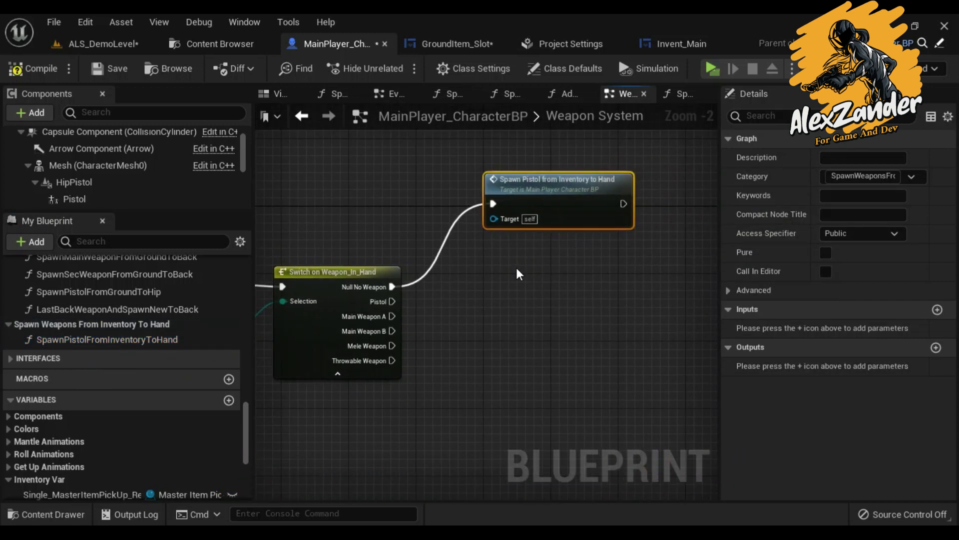
{"action": "scroll", "coordinate": [168, 350], "scroll_direction": "up", "scroll_amount": 1}
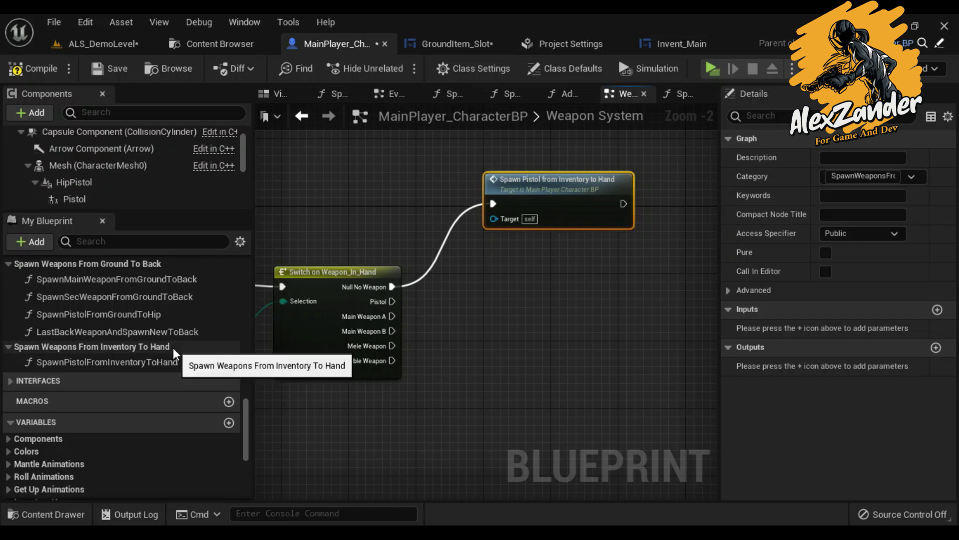
{"action": "scroll", "coordinate": [173, 347], "scroll_direction": "up", "scroll_amount": 3}
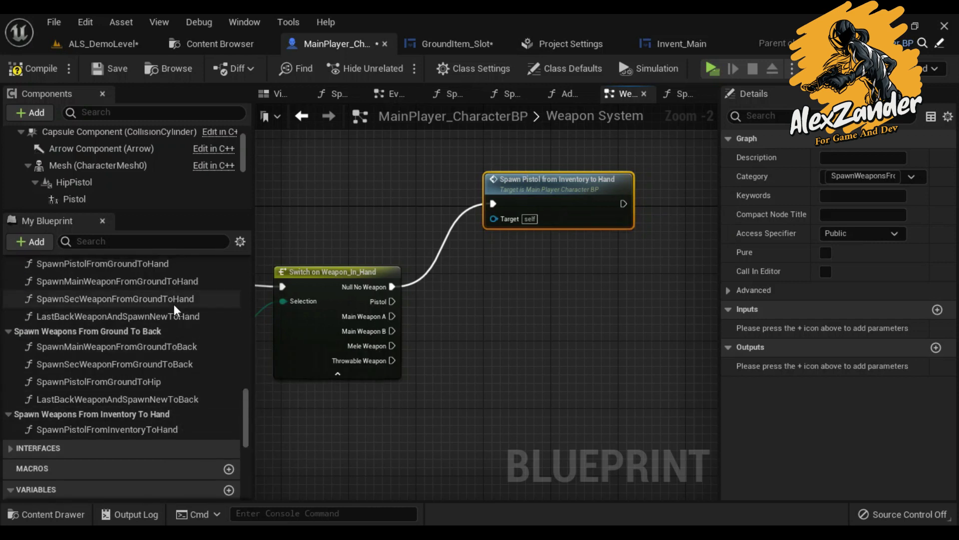
{"action": "scroll", "coordinate": [173, 304], "scroll_direction": "up", "scroll_amount": 1}
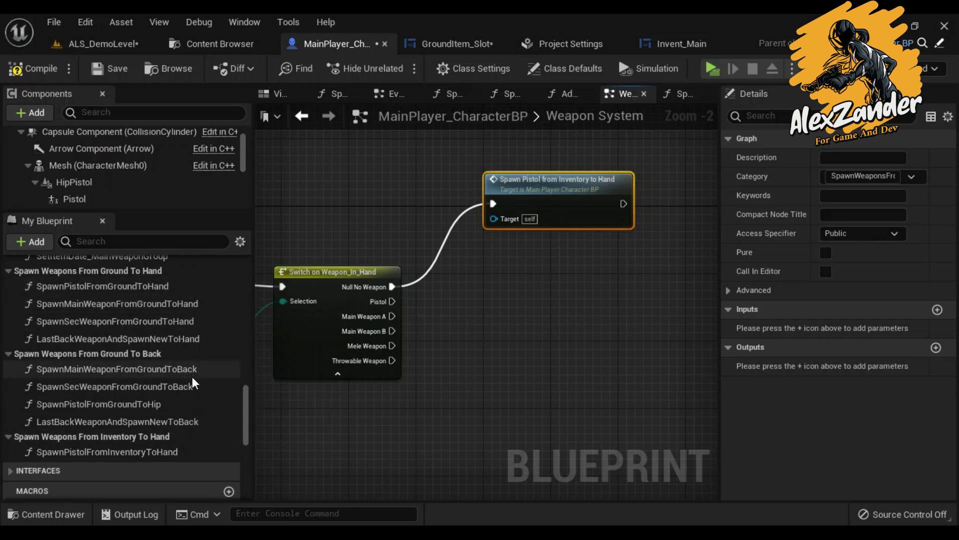
Step: Duplicate SpawnPistolFromGroundToHip and rename the copy SpawnPistolFromInventoryToHip
{"action": "right_click", "coordinate": [112, 404]}
{"action": "left_click", "coordinate": [205, 347]}
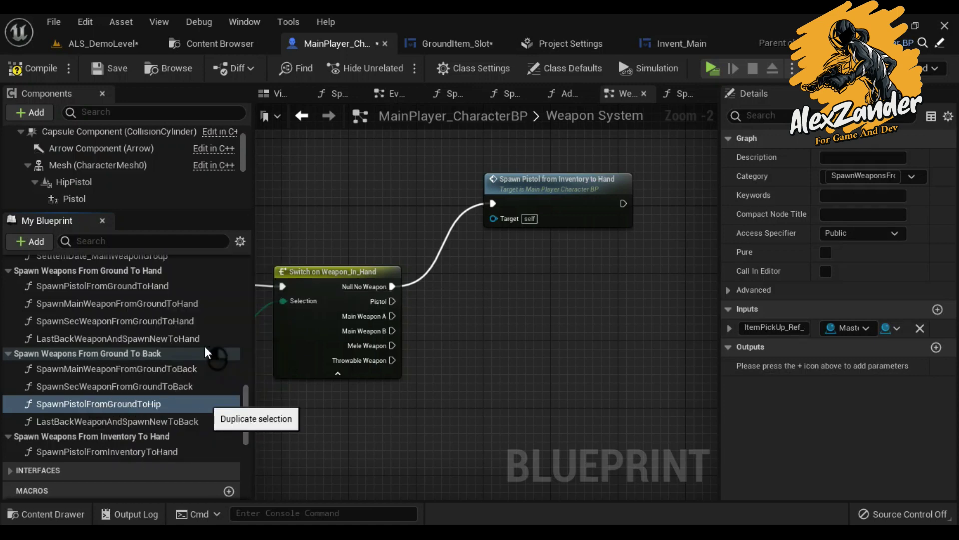
{"action": "mouse_move", "coordinate": [168, 440]}
{"action": "left_mouse_down"}
{"action": "mouse_move", "coordinate": [192, 440]}
{"action": "mouse_move", "coordinate": [116, 440]}
{"action": "left_mouse_up"}
{"action": "key", "text": "BackSpace"}
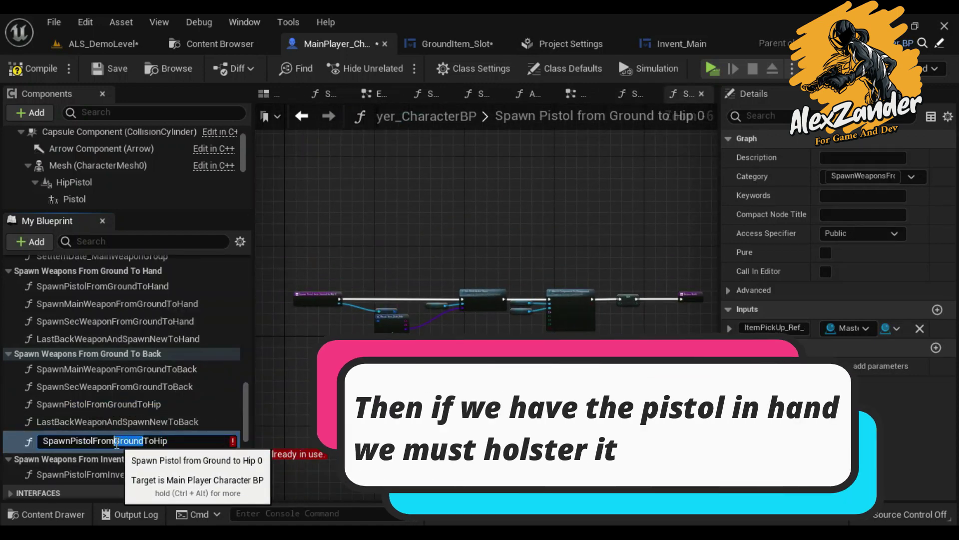
{"action": "type", "text": "entory"}
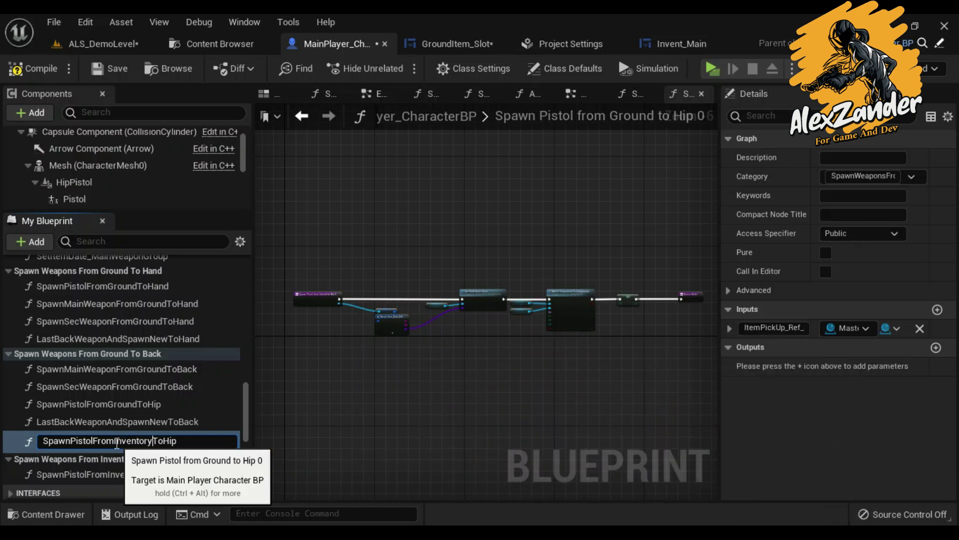
{"action": "key", "text": "Return"}
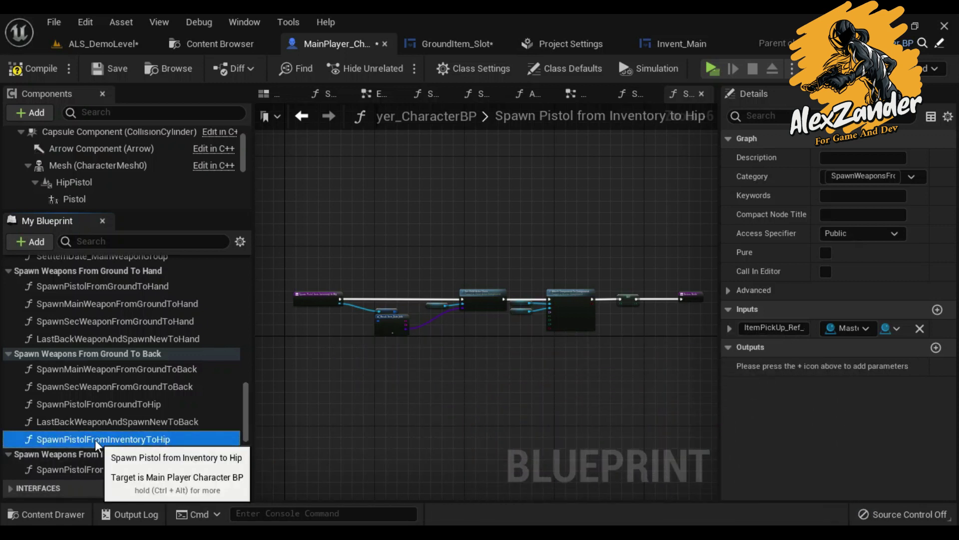
Step: Set the function's category to a new Spawn Weapons From Inventory To Holster category
{"action": "left_click", "coordinate": [912, 177]}
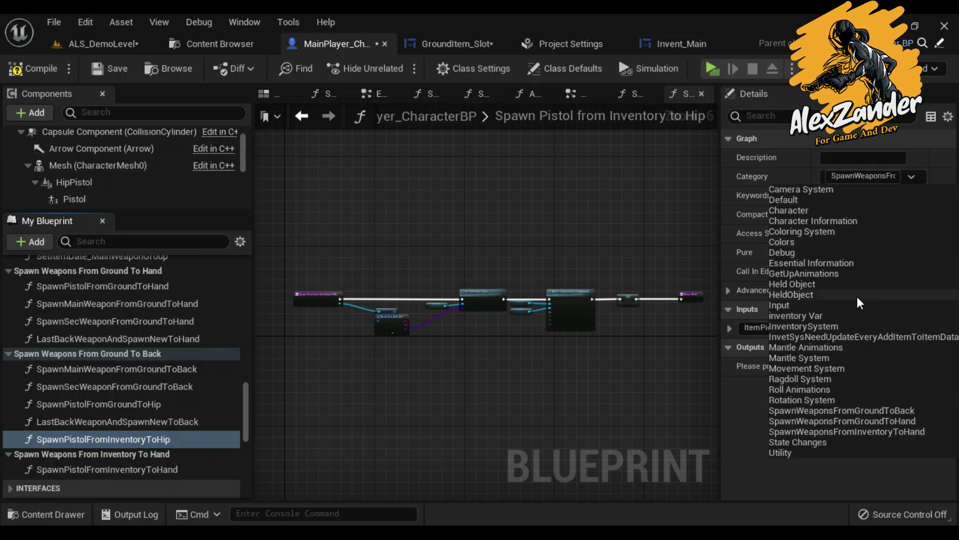
{"action": "left_click", "coordinate": [891, 433]}
{"action": "left_click", "coordinate": [853, 174]}
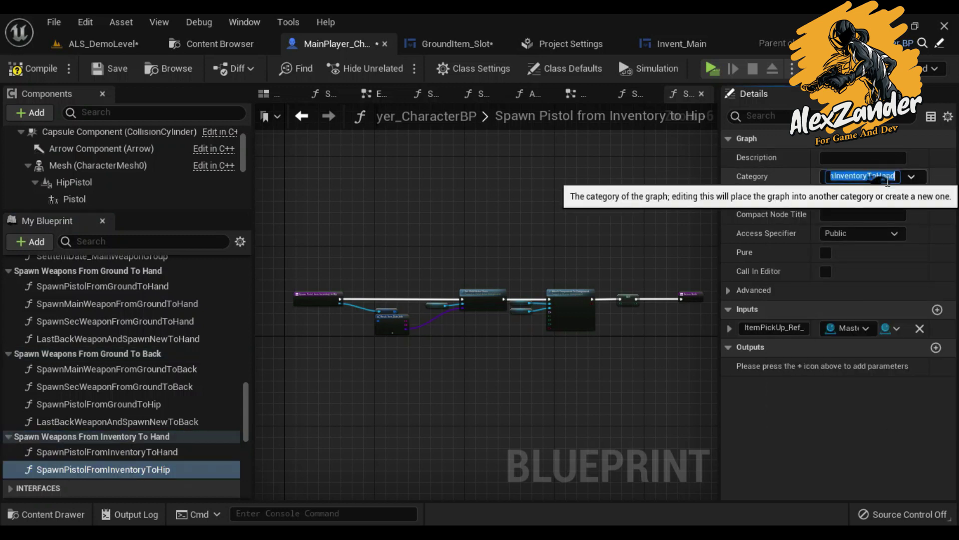
{"action": "left_click_drag", "start_coordinate": [878, 176], "coordinate": [903, 171]}
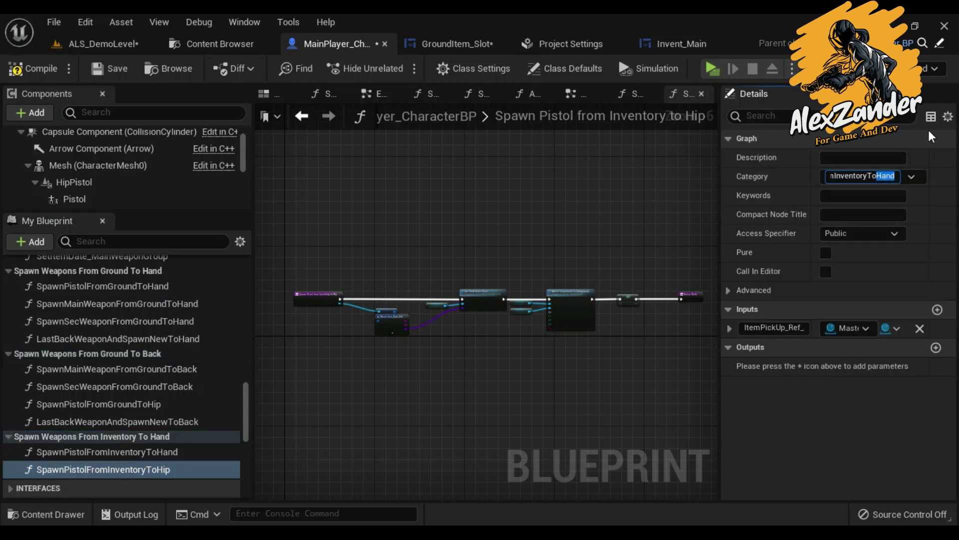
{"action": "type", "text": "Holster"}
{"action": "key", "text": "Return"}
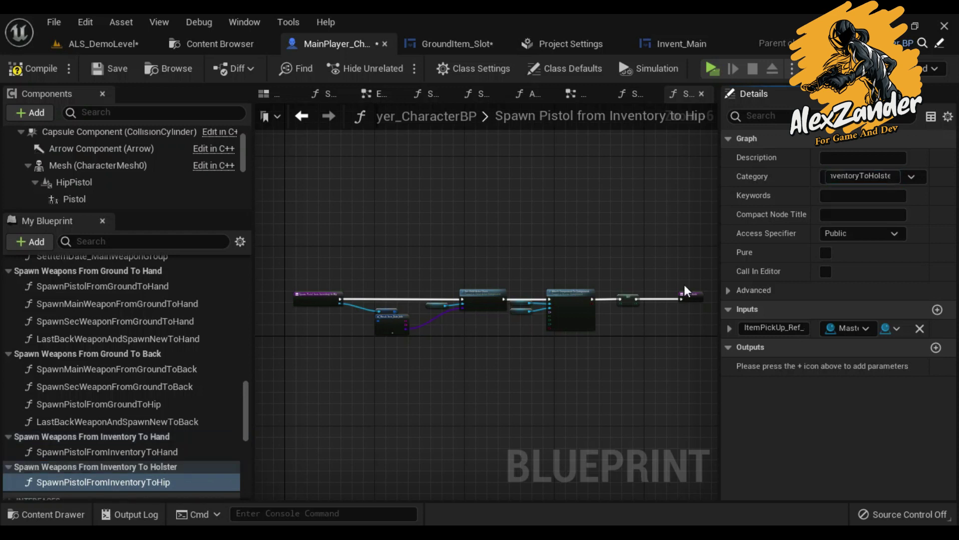
Step: Delete the Break, Pistol and Set Child Actor Class nodes and connect the function entry to Attach
{"action": "scroll", "coordinate": [516, 352], "scroll_direction": "up", "scroll_amount": 2}
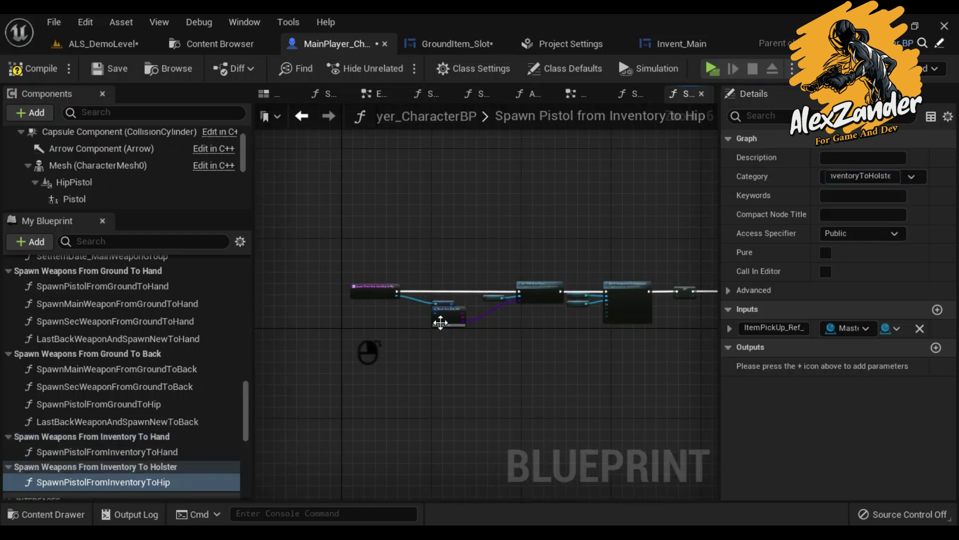
{"action": "scroll", "coordinate": [438, 320], "scroll_direction": "up", "scroll_amount": 2}
{"action": "scroll", "coordinate": [622, 303], "scroll_direction": "up", "scroll_amount": 2}
{"action": "mouse_move", "coordinate": [622, 303]}
{"action": "right_mouse_down"}
{"action": "mouse_move", "coordinate": [317, 303]}
{"action": "mouse_move", "coordinate": [595, 281]}
{"action": "right_mouse_up"}
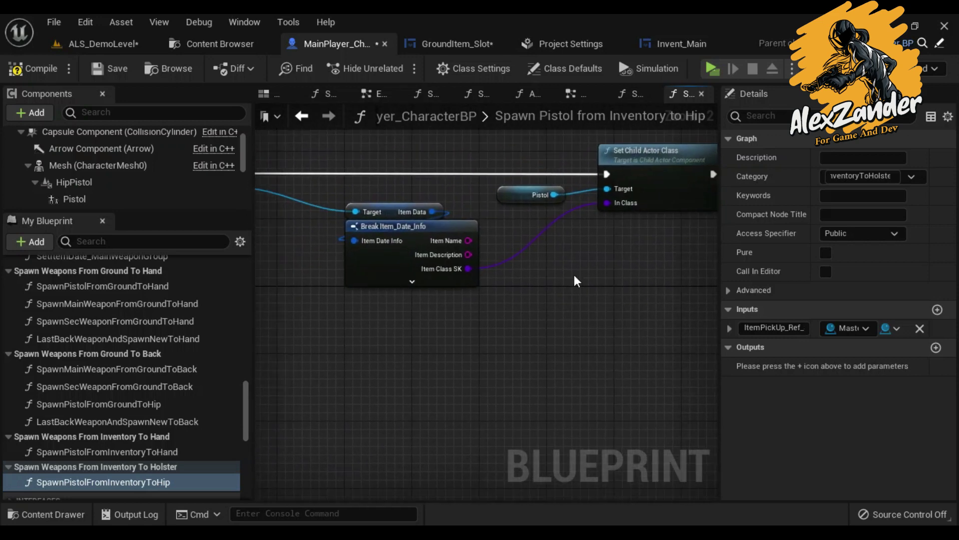
{"action": "scroll", "coordinate": [615, 259], "scroll_direction": "down", "scroll_amount": 3}
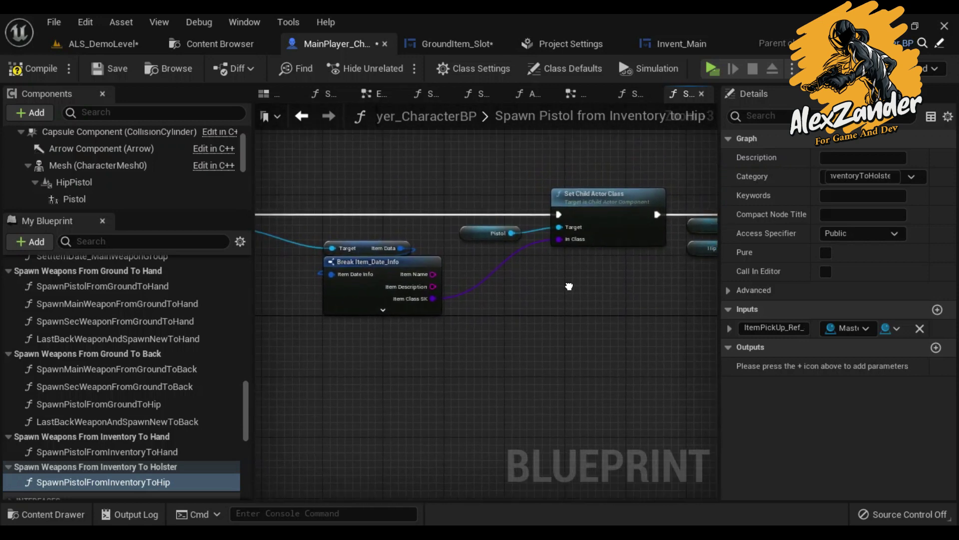
{"action": "right_click_drag", "start_coordinate": [601, 301], "coordinate": [533, 309]}
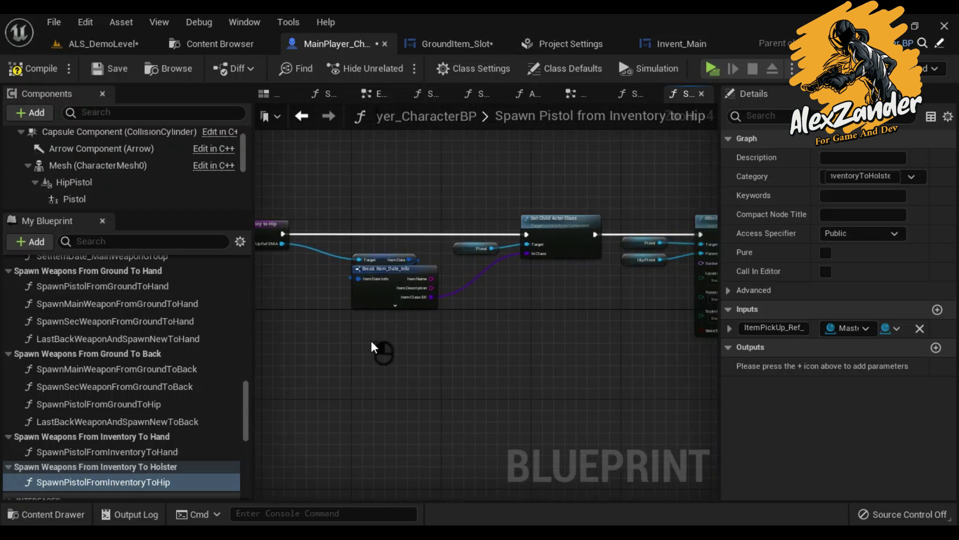
{"action": "left_click_drag", "start_coordinate": [370, 337], "coordinate": [543, 244]}
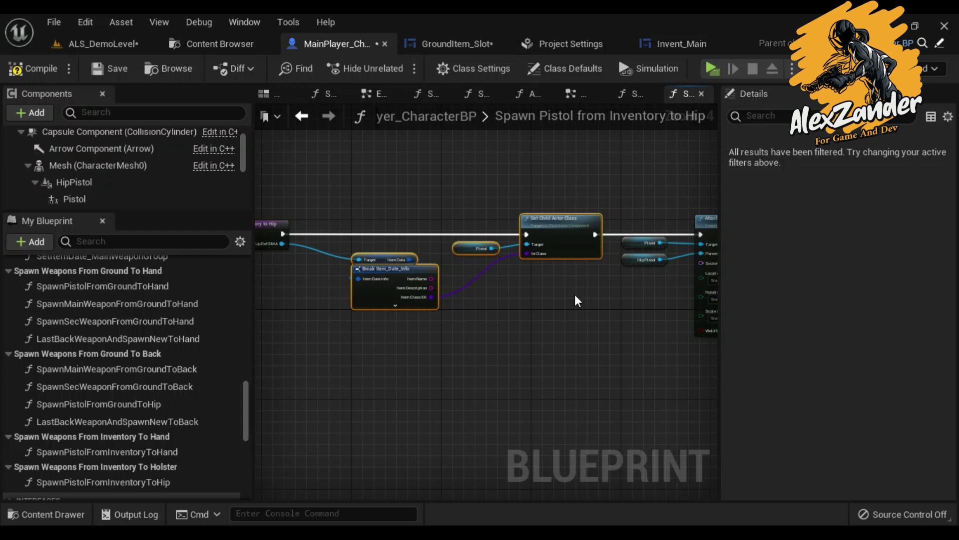
{"action": "key", "text": "Delete"}
{"action": "mouse_move", "coordinate": [320, 234]}
{"action": "left_mouse_down"}
{"action": "mouse_move", "coordinate": [760, 236]}
{"action": "mouse_move", "coordinate": [451, 233]}
{"action": "left_mouse_up"}
{"action": "left_click", "coordinate": [340, 253]}
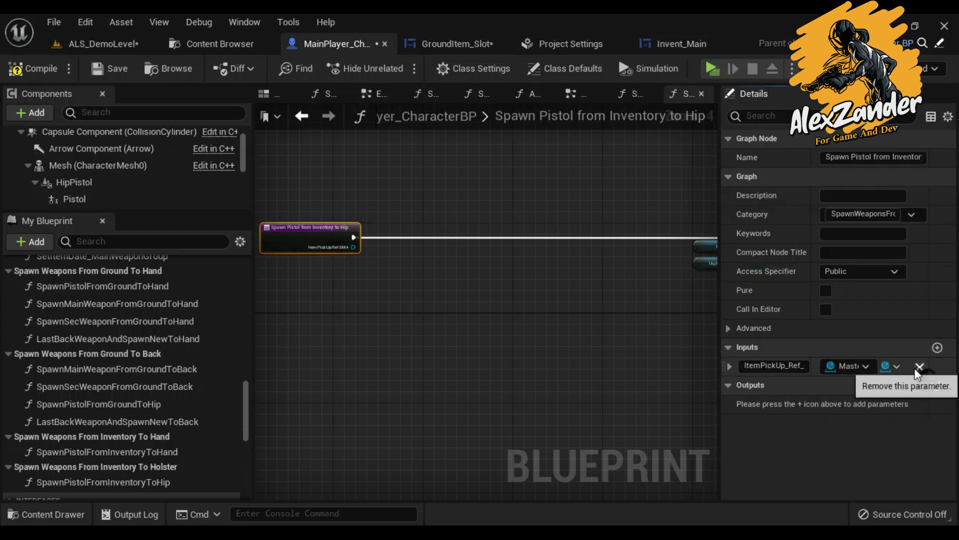
Step: Delete the extra SET node after the Attach node
{"action": "right_click_drag", "start_coordinate": [574, 311], "coordinate": [583, 323]}
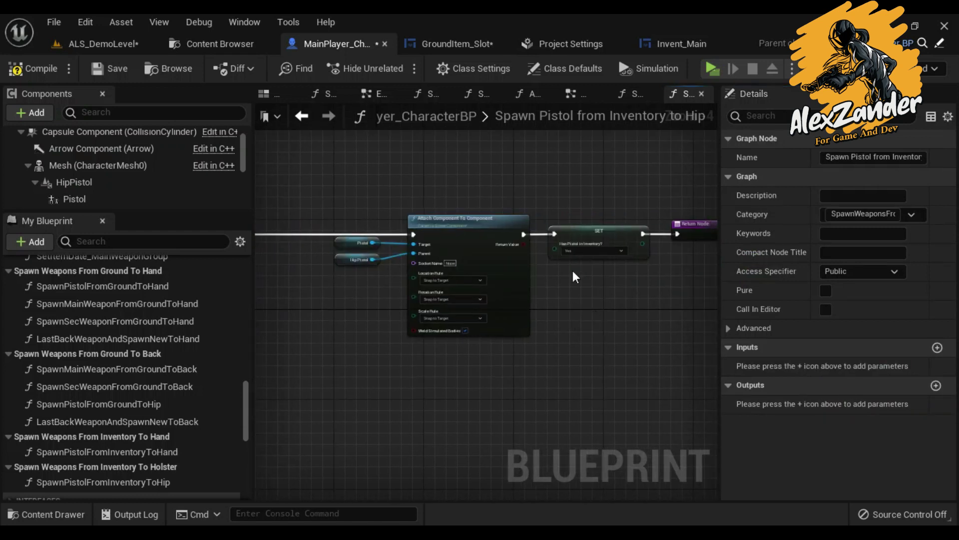
{"action": "left_click", "coordinate": [492, 245]}
{"action": "key", "text": "Delete"}
{"action": "scroll", "coordinate": [500, 293], "scroll_direction": "up", "scroll_amount": 2}
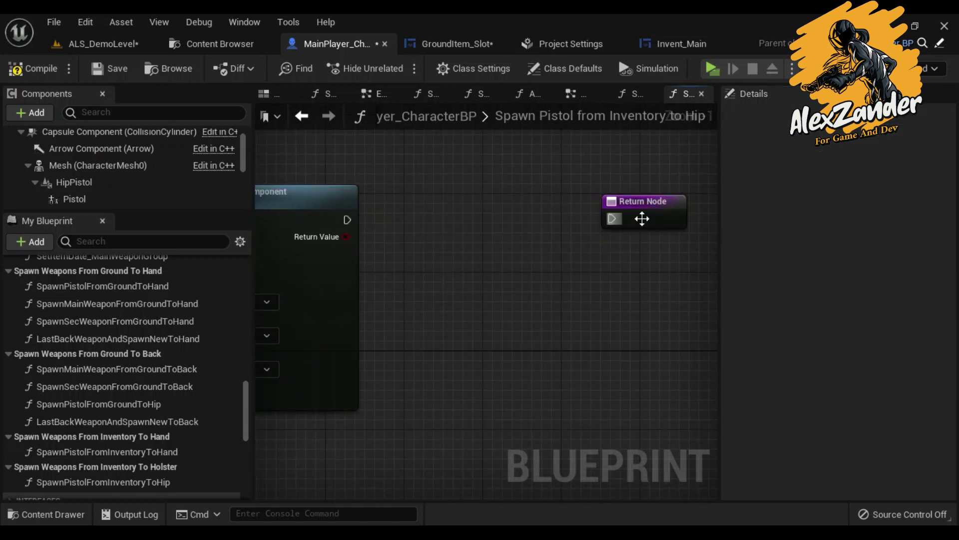
{"action": "left_click", "coordinate": [643, 219]}
{"action": "scroll", "coordinate": [158, 416], "scroll_direction": "down", "scroll_amount": 5}
{"action": "scroll", "coordinate": [161, 415], "scroll_direction": "down", "scroll_amount": 3}
{"action": "scroll", "coordinate": [157, 417], "scroll_direction": "down", "scroll_amount": 3}
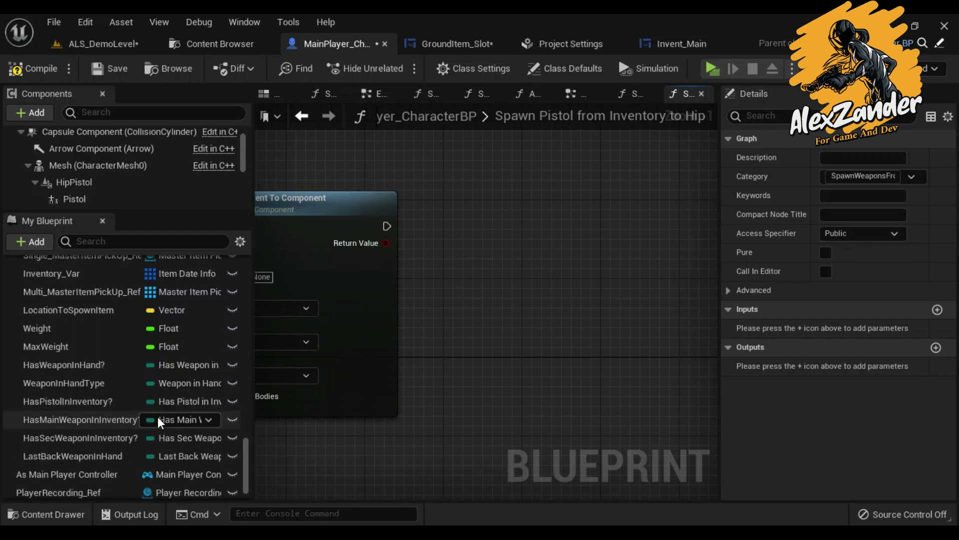
Step: Insert a Weapon in Hand Type setter with Null_NoWeapon into the chain and wire it to Return Node
{"action": "left_click_drag", "start_coordinate": [90, 382], "coordinate": [594, 277], "text": "ctrl"}
{"action": "left_click_drag", "start_coordinate": [392, 229], "coordinate": [392, 230]}
{"action": "left_click_drag", "start_coordinate": [465, 220], "coordinate": [529, 220]}
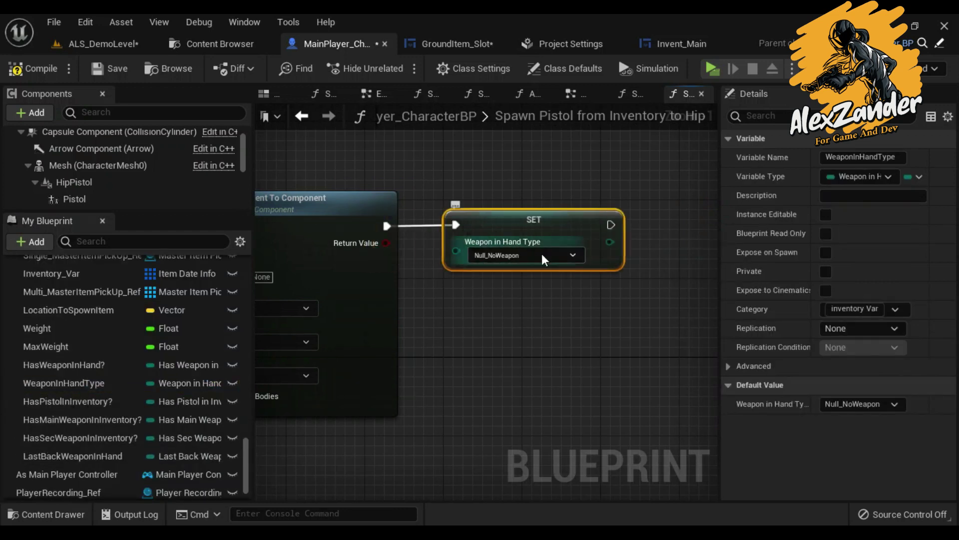
{"action": "left_click", "coordinate": [541, 253]}
{"action": "right_click_drag", "start_coordinate": [642, 318], "coordinate": [452, 335]}
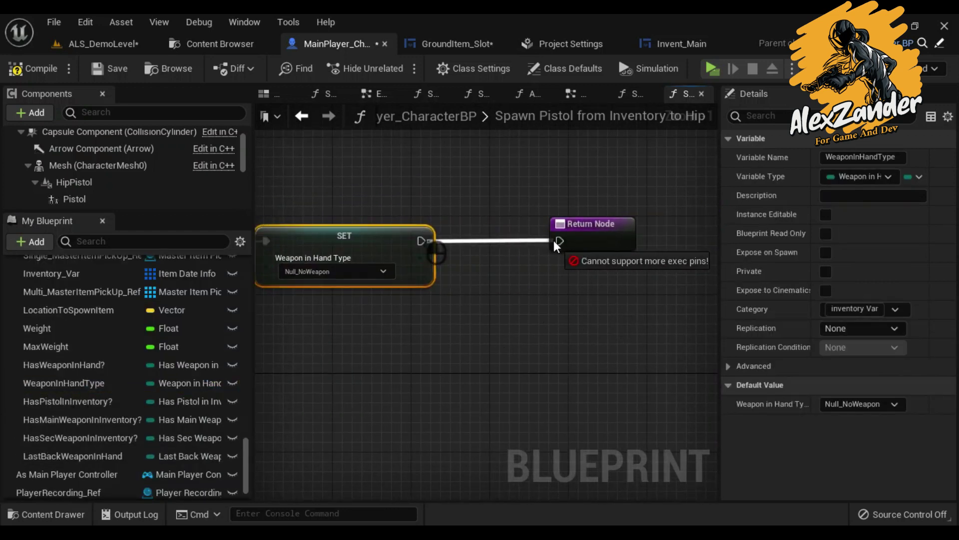
{"action": "left_click_drag", "start_coordinate": [553, 241], "coordinate": [529, 239]}
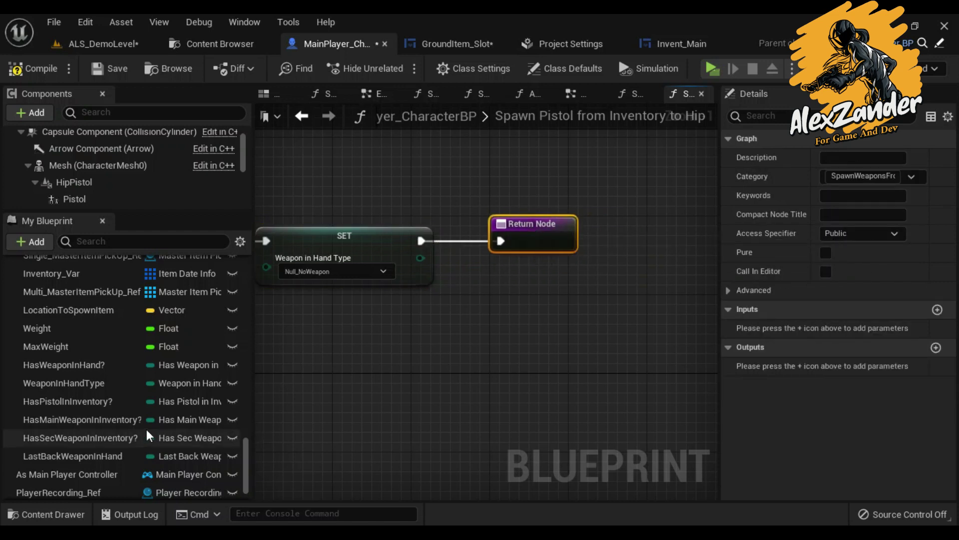
{"action": "right_click_drag", "start_coordinate": [361, 384], "coordinate": [595, 378]}
{"action": "scroll", "coordinate": [335, 337], "scroll_direction": "down", "scroll_amount": 2}
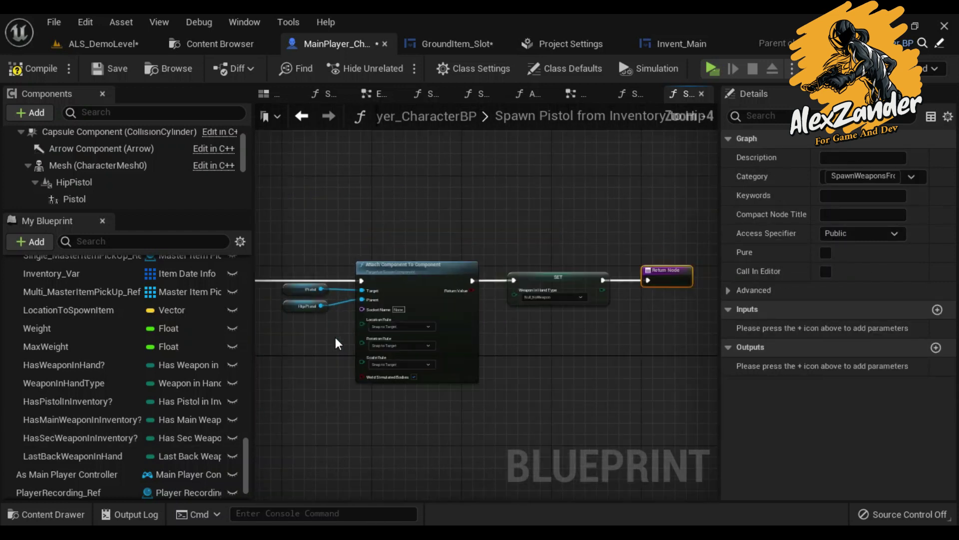
{"action": "mouse_move", "coordinate": [335, 337]}
{"action": "right_mouse_down"}
{"action": "mouse_move", "coordinate": [368, 347]}
{"action": "mouse_move", "coordinate": [583, 338]}
{"action": "right_mouse_up"}
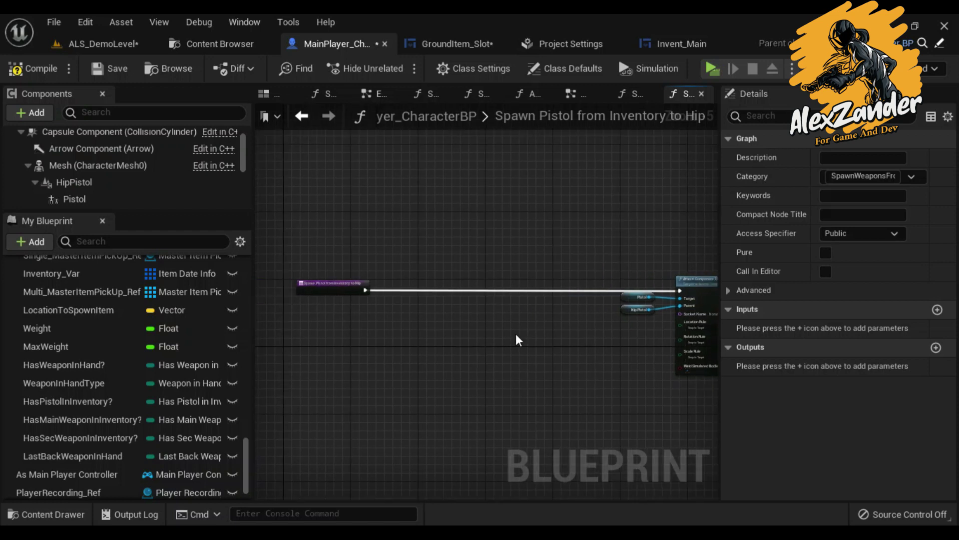
{"action": "scroll", "coordinate": [496, 309], "scroll_direction": "up", "scroll_amount": 2}
{"action": "right_click_drag", "start_coordinate": [495, 310], "coordinate": [493, 302]}
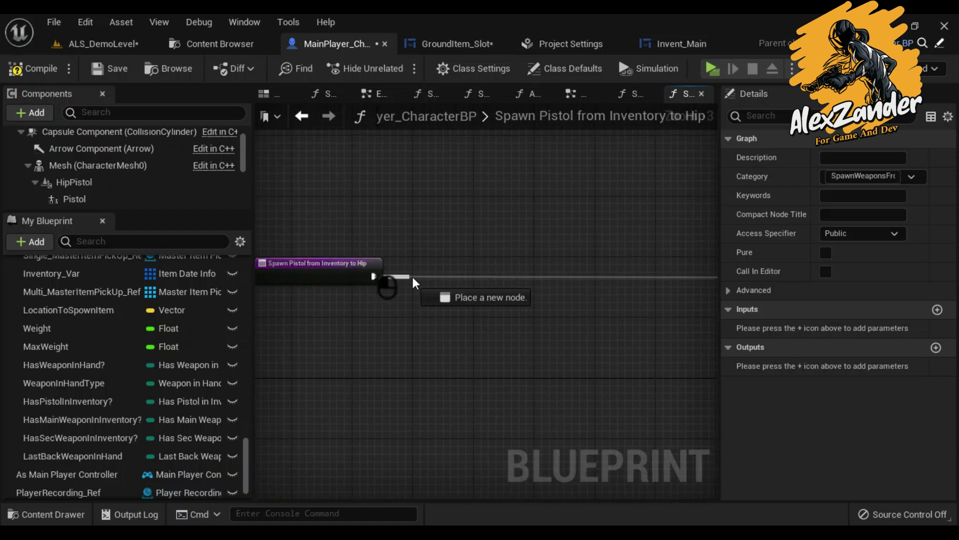
Step: Compare the Hand function's node chain with the Hip function's Attach, SET and Return nodes
{"action": "left_click_drag", "start_coordinate": [412, 274], "coordinate": [415, 277]}
{"action": "left_click", "coordinate": [65, 274]}
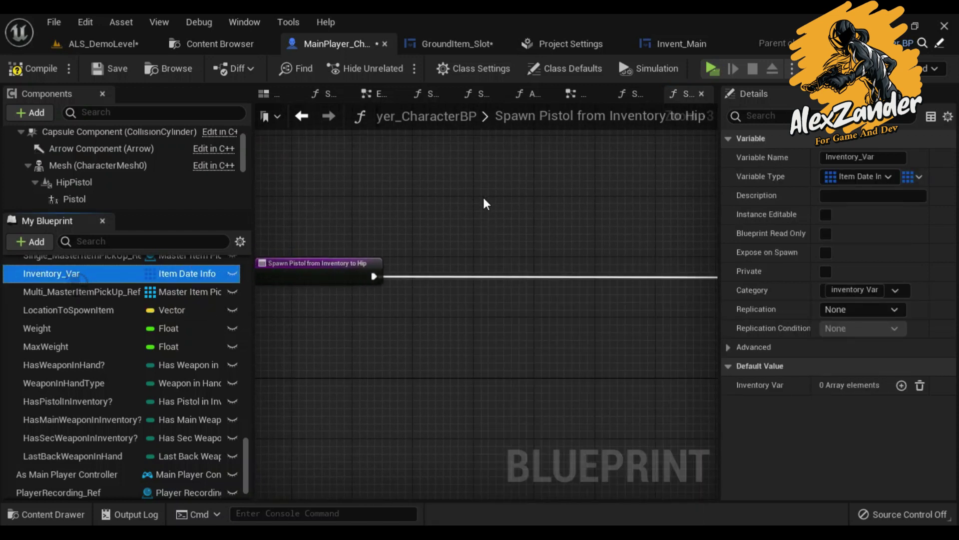
{"action": "left_click", "coordinate": [625, 94]}
{"action": "scroll", "coordinate": [509, 299], "scroll_direction": "down", "scroll_amount": 4}
{"action": "mouse_move", "coordinate": [596, 219]}
{"action": "right_mouse_down"}
{"action": "mouse_move", "coordinate": [469, 230]}
{"action": "mouse_move", "coordinate": [302, 220]}
{"action": "mouse_move", "coordinate": [416, 224]}
{"action": "right_mouse_up"}
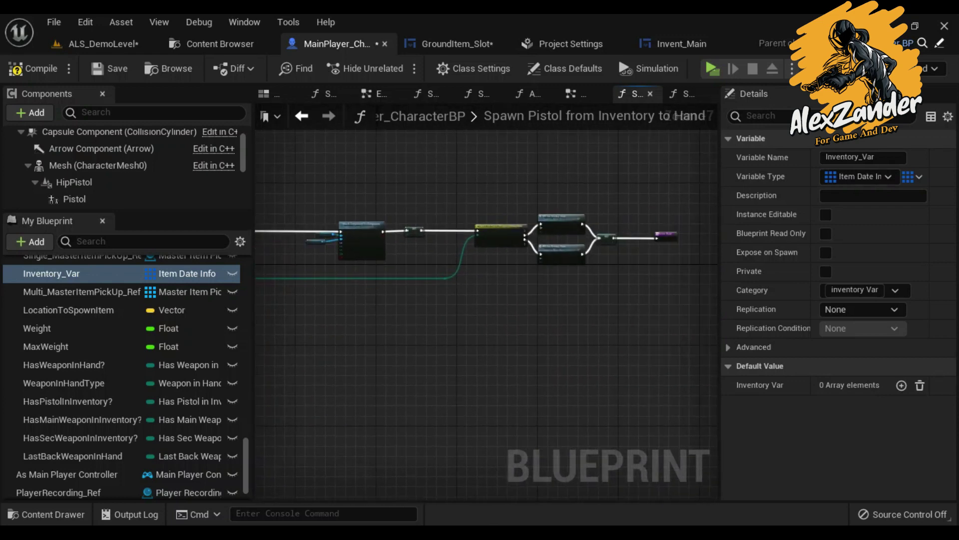
{"action": "scroll", "coordinate": [517, 280], "scroll_direction": "up", "scroll_amount": 6}
{"action": "right_click_drag", "start_coordinate": [512, 305], "coordinate": [718, 347]}
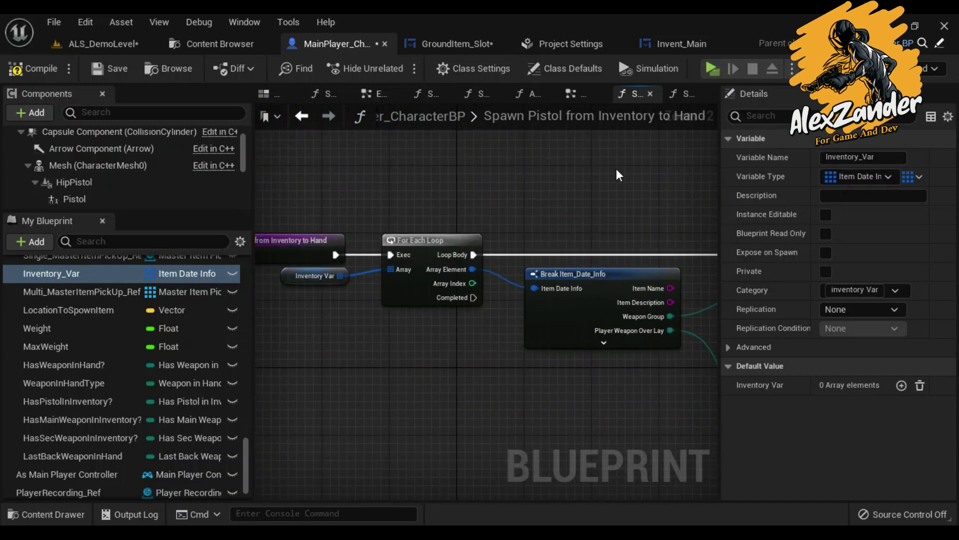
{"action": "left_click", "coordinate": [684, 93]}
{"action": "left_click", "coordinate": [347, 272]}
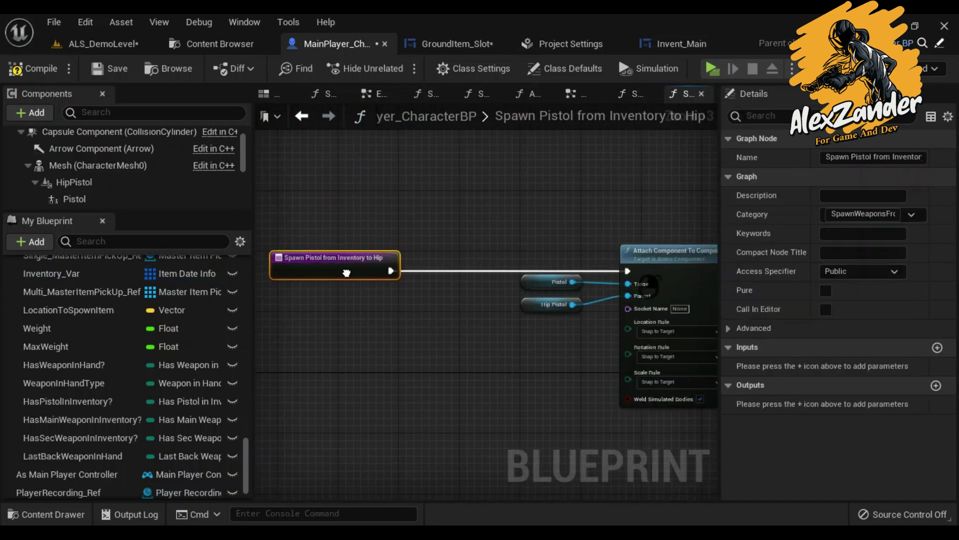
{"action": "right_click_drag", "start_coordinate": [700, 279], "coordinate": [330, 266]}
{"action": "left_click", "coordinate": [436, 250]}
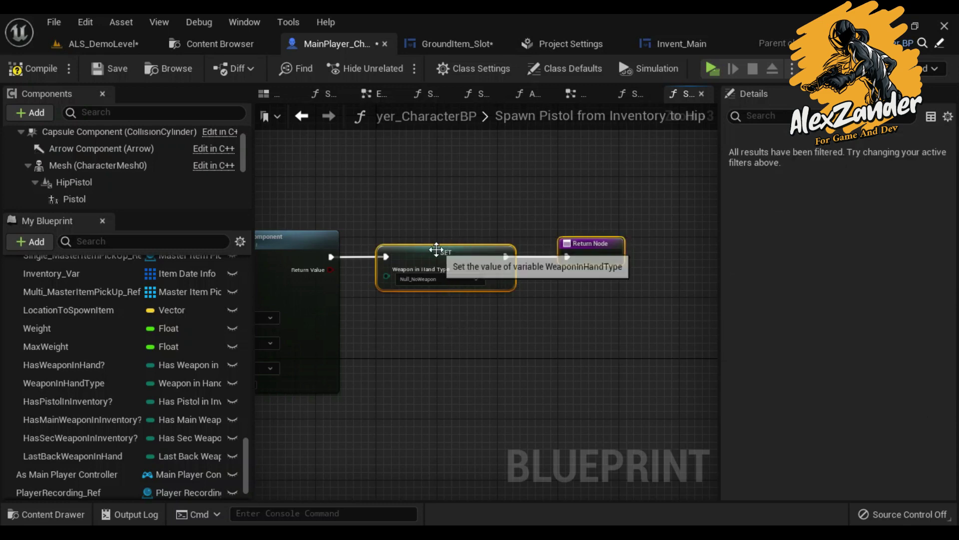
{"action": "right_click_drag", "start_coordinate": [437, 250], "coordinate": [474, 277]}
Step: Copy BPI Set Overlay State from the Hand graph into the Hip graph, wired between Attach and SET, and set its New Overlay State
{"action": "left_click", "coordinate": [635, 96]}
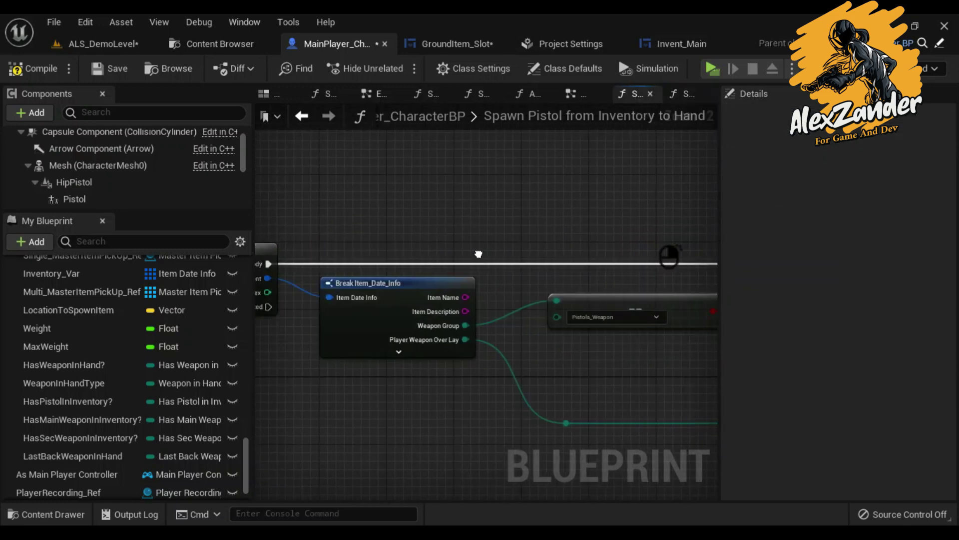
{"action": "right_click_drag", "start_coordinate": [425, 299], "coordinate": [470, 210]}
{"action": "right_click", "coordinate": [469, 193]}
{"action": "left_click", "coordinate": [552, 252]}
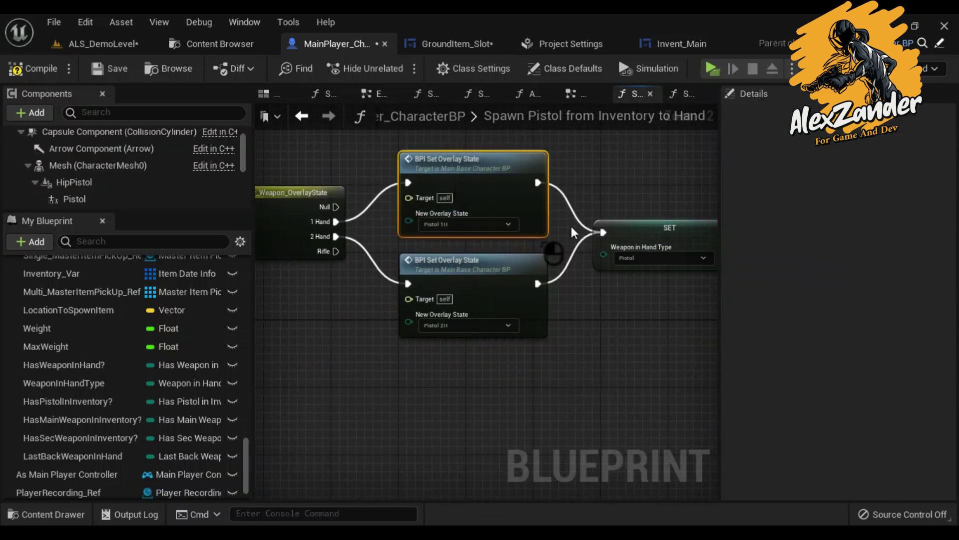
{"action": "left_click", "coordinate": [684, 96]}
{"action": "key", "text": "ctrl+v"}
{"action": "left_click_drag", "start_coordinate": [560, 307], "coordinate": [487, 250]}
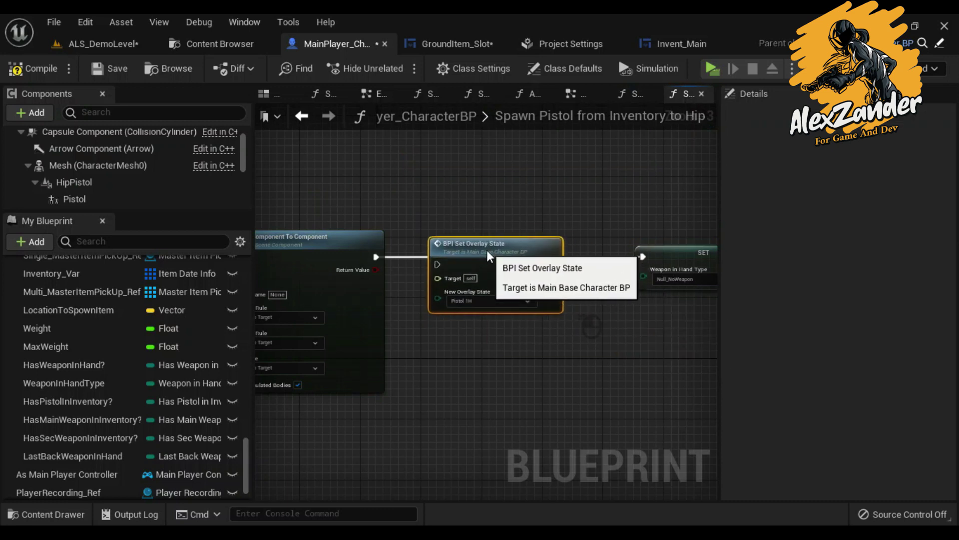
{"action": "left_click_drag", "start_coordinate": [554, 257], "coordinate": [591, 265]}
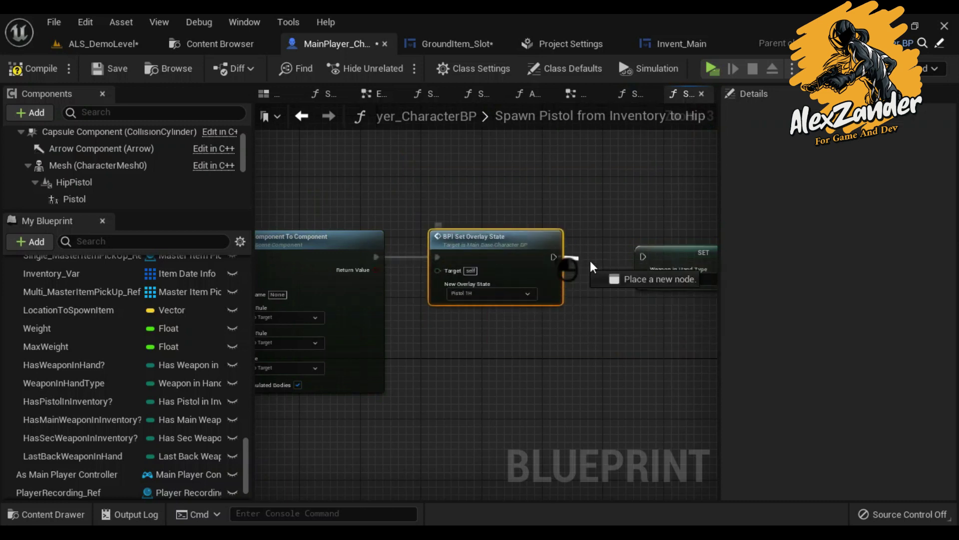
{"action": "left_click", "coordinate": [491, 293]}
{"action": "left_click", "coordinate": [422, 345]}
Step: Compile and save MainPlayer_CharacterBP, then close the Spawn Pistol from Inventory to Hip graph
{"action": "scroll", "coordinate": [525, 289], "scroll_direction": "down", "scroll_amount": 5}
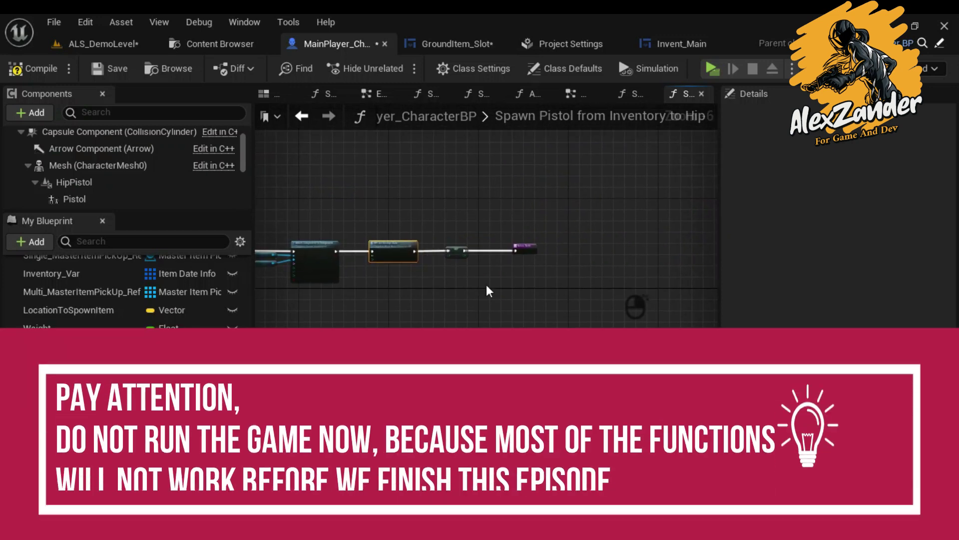
{"action": "scroll", "coordinate": [535, 253], "scroll_direction": "up", "scroll_amount": 3}
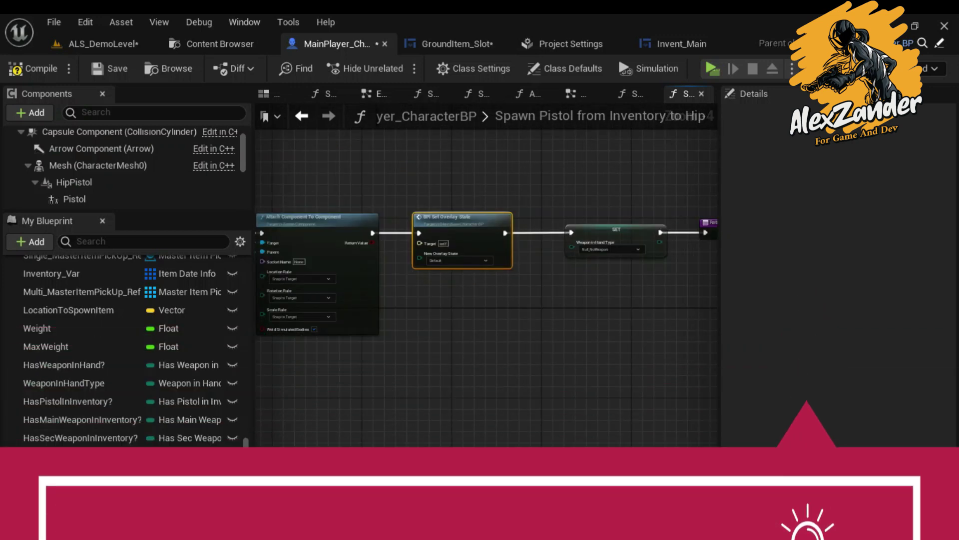
{"action": "scroll", "coordinate": [113, 383], "scroll_direction": "up", "scroll_amount": 2}
{"action": "scroll", "coordinate": [113, 382], "scroll_direction": "down", "scroll_amount": 4}
{"action": "scroll", "coordinate": [113, 382], "scroll_direction": "up", "scroll_amount": 5}
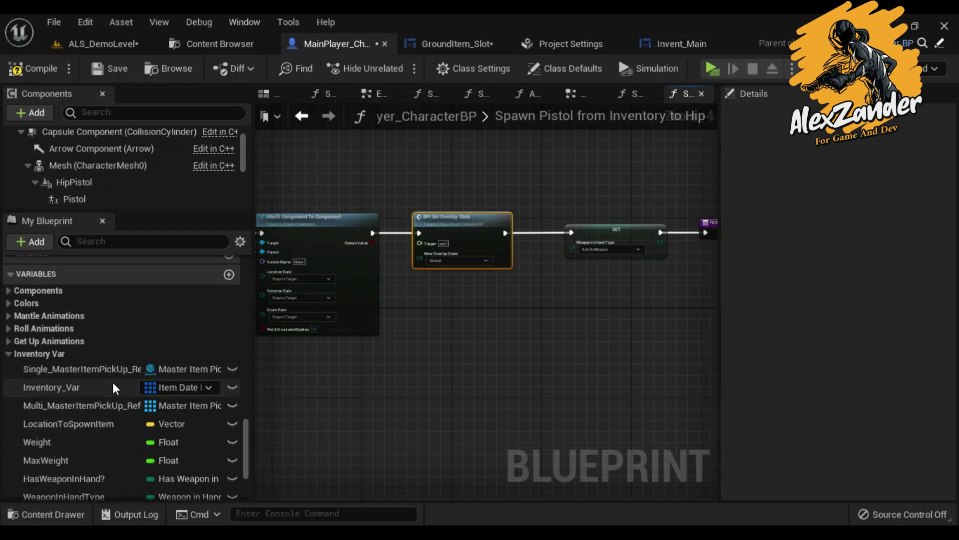
{"action": "right_click_drag", "start_coordinate": [324, 388], "coordinate": [344, 205]}
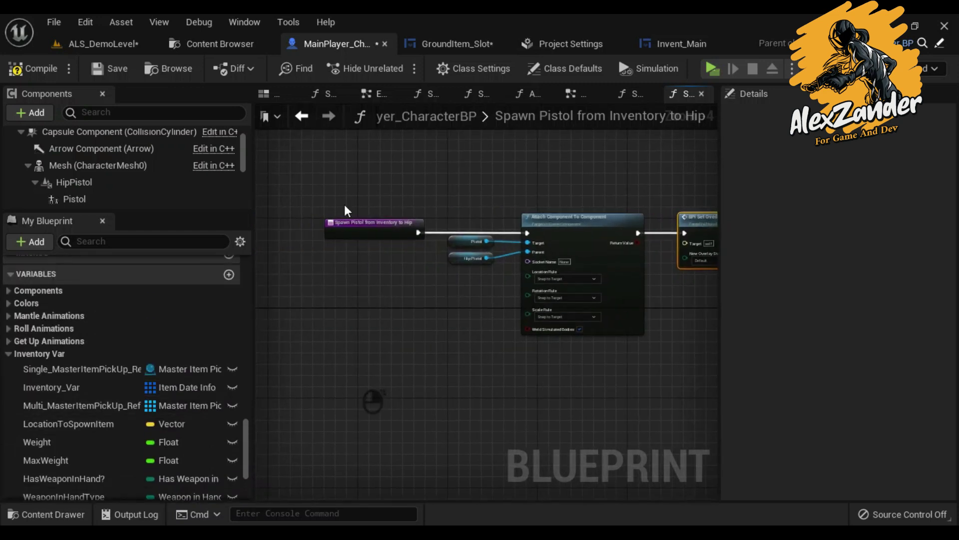
{"action": "left_click", "coordinate": [112, 70]}
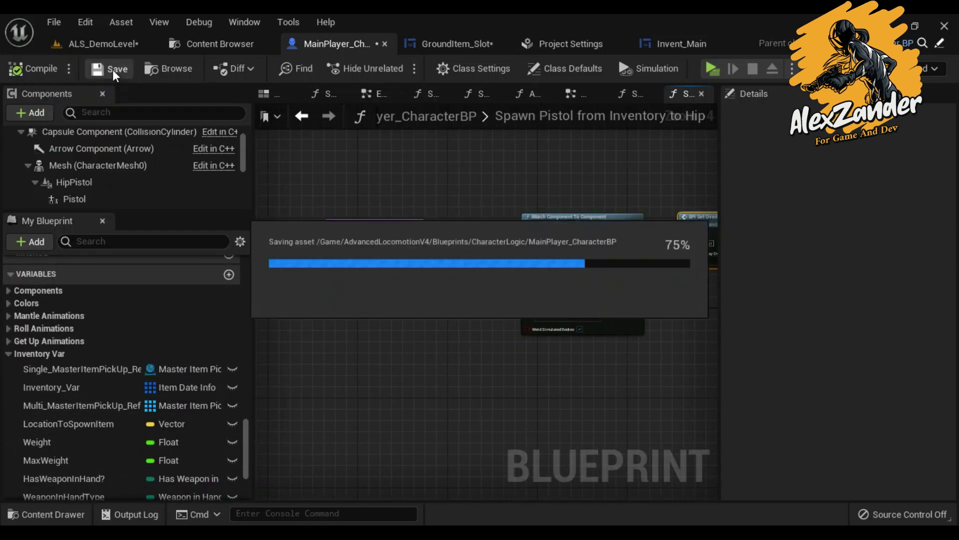
{"action": "right_click_drag", "start_coordinate": [648, 198], "coordinate": [516, 181]}
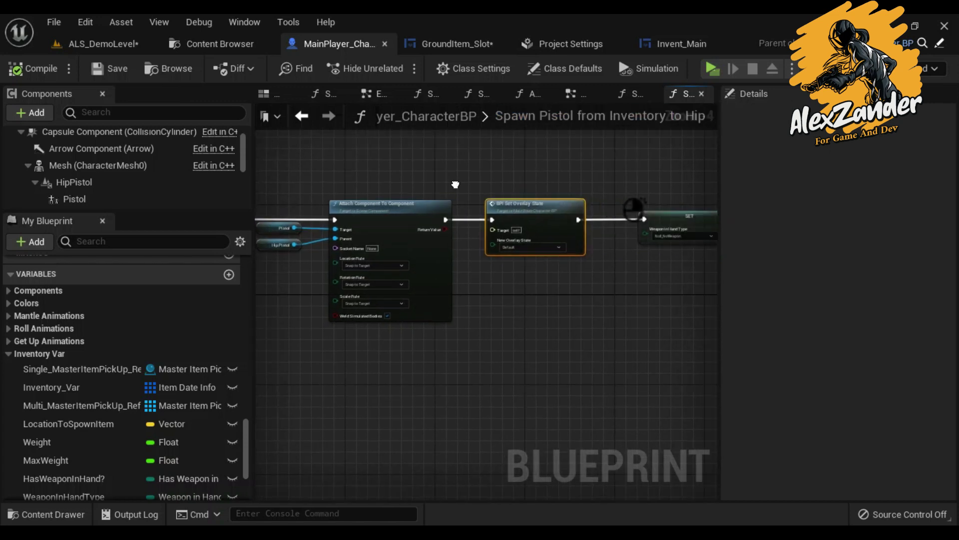
{"action": "left_click", "coordinate": [702, 94]}
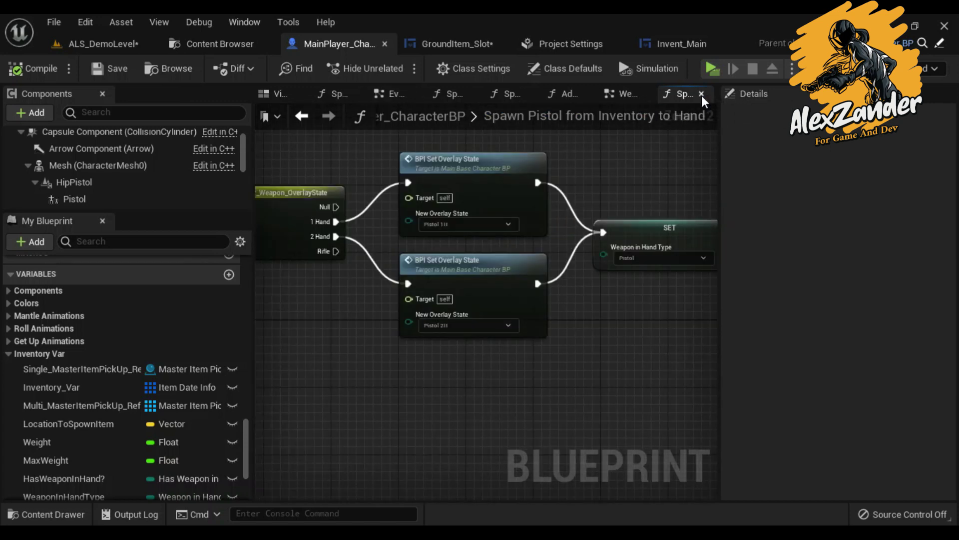
Step: Call the Hip function from the Pistol case, placed beneath the Hand call
{"action": "left_click", "coordinate": [702, 94]}
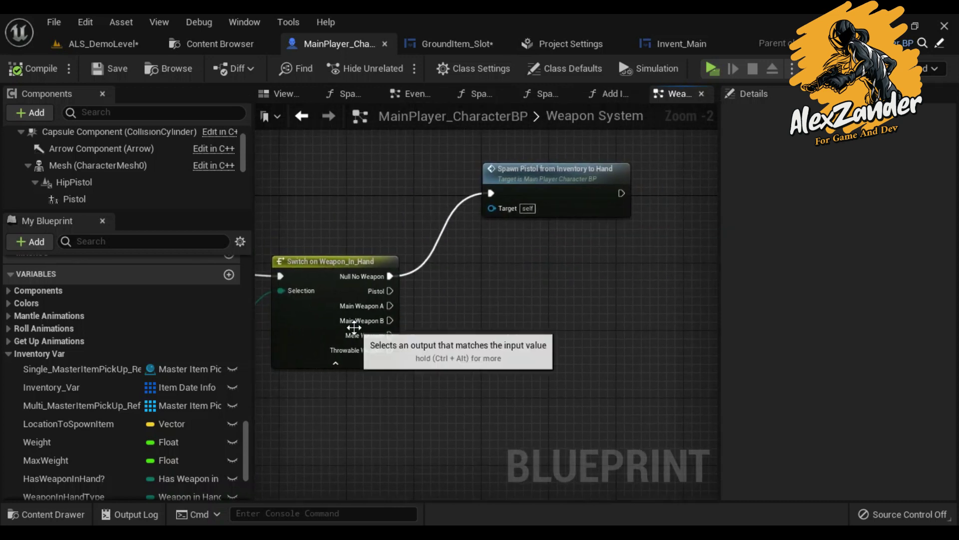
{"action": "scroll", "coordinate": [97, 352], "scroll_direction": "up", "scroll_amount": 5}
{"action": "left_click_drag", "start_coordinate": [95, 440], "coordinate": [400, 459]}
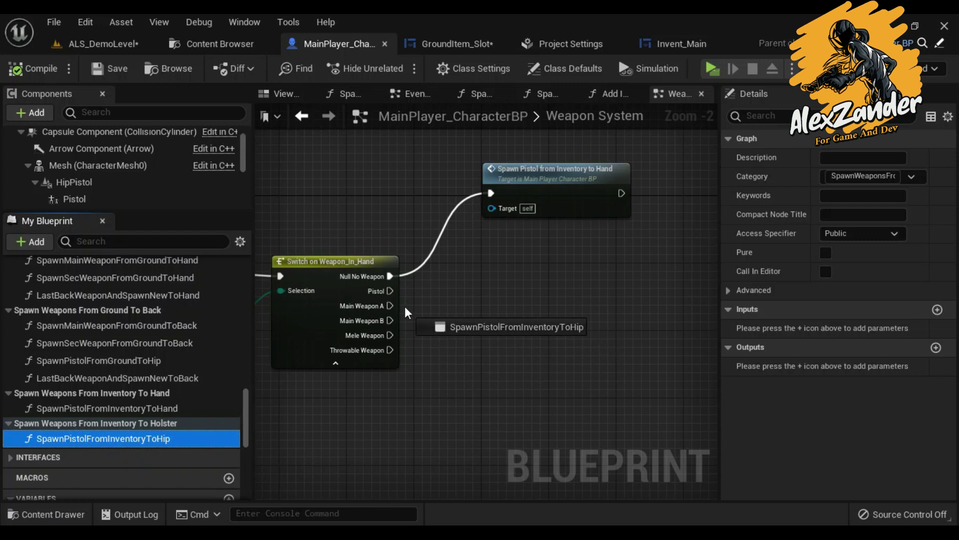
{"action": "left_click_drag", "start_coordinate": [391, 290], "coordinate": [391, 289]}
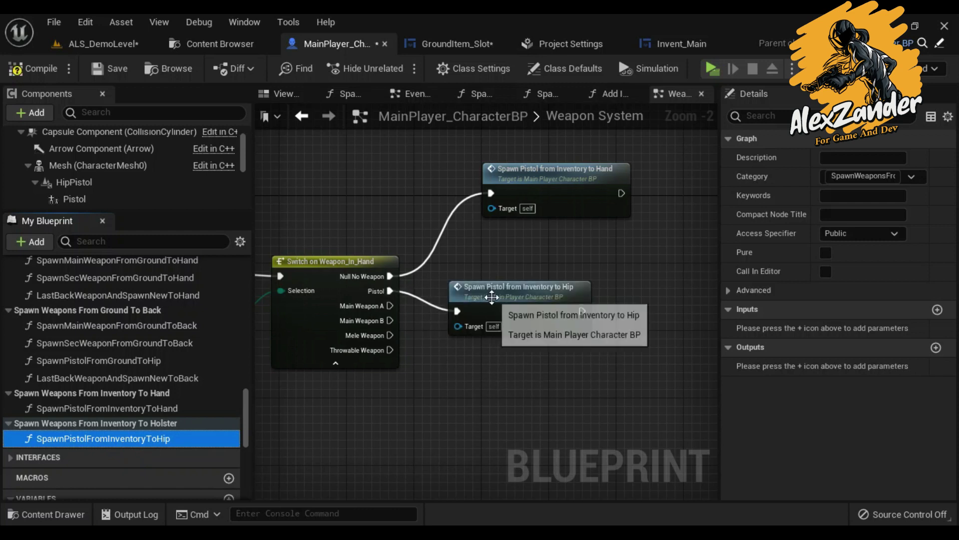
{"action": "left_click_drag", "start_coordinate": [495, 289], "coordinate": [526, 244]}
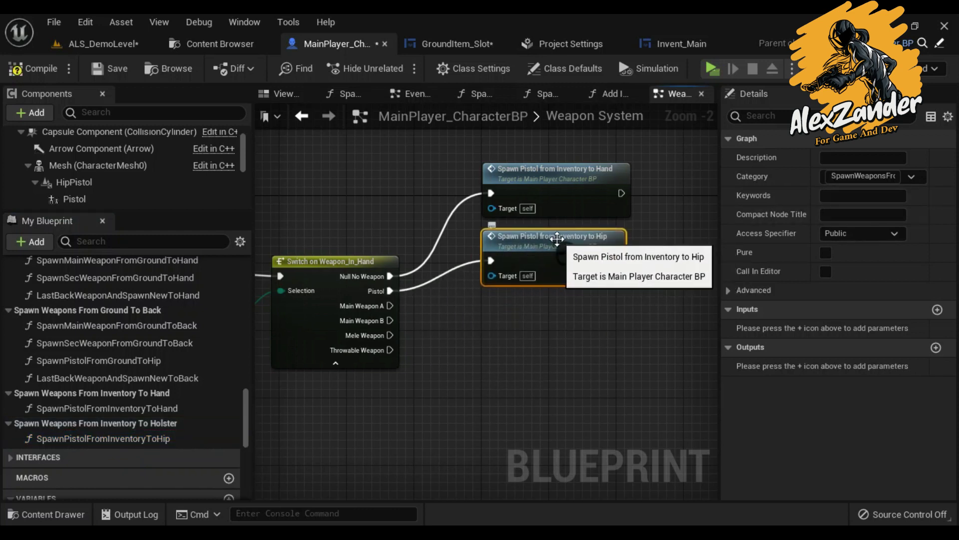
Step: Rename the Hip function to SpawnPistolFromHandToHip and save the character Blueprint
{"action": "left_click", "coordinate": [134, 440]}
{"action": "left_click", "coordinate": [134, 440]}
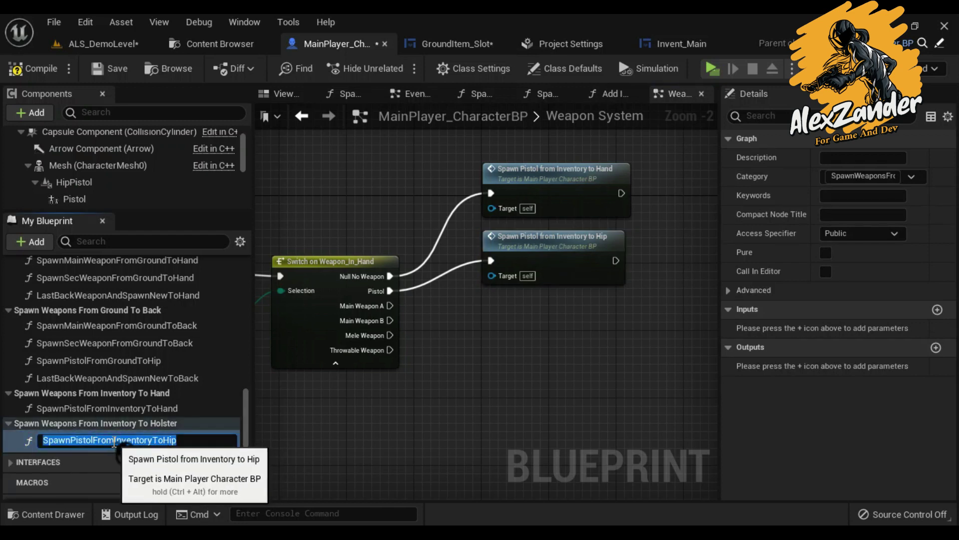
{"action": "left_click_drag", "start_coordinate": [114, 439], "coordinate": [148, 439]}
{"action": "type", "text": "Hand"}
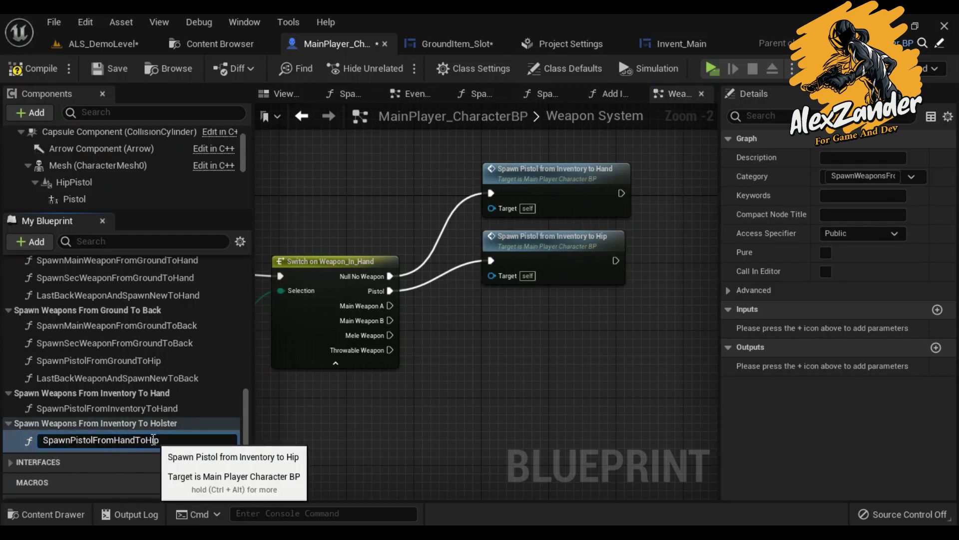
{"action": "key", "text": "Return"}
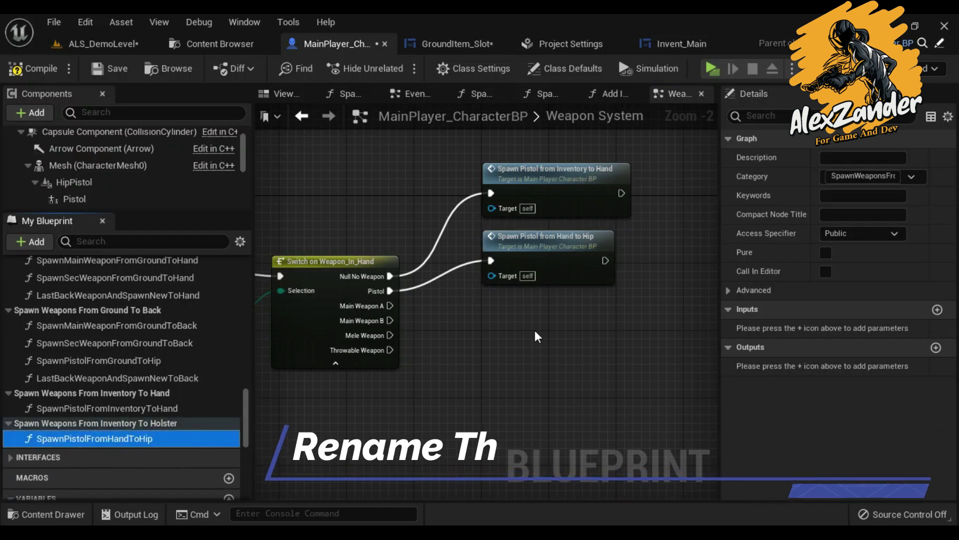
{"action": "mouse_move", "coordinate": [534, 330]}
{"action": "right_mouse_down"}
{"action": "mouse_move", "coordinate": [530, 346]}
{"action": "mouse_move", "coordinate": [564, 331]}
{"action": "right_mouse_up"}
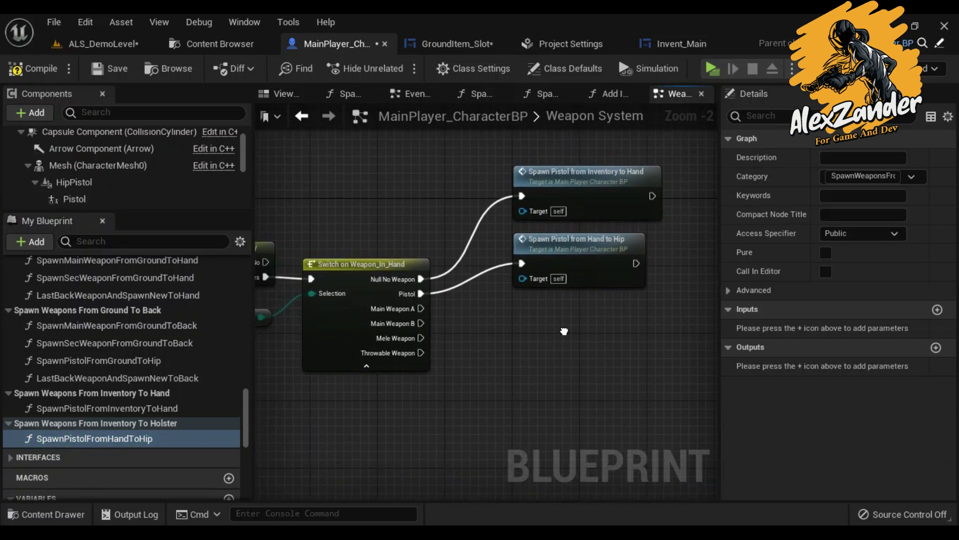
{"action": "left_click", "coordinate": [113, 67]}
{"action": "right_click_drag", "start_coordinate": [618, 381], "coordinate": [424, 328]}
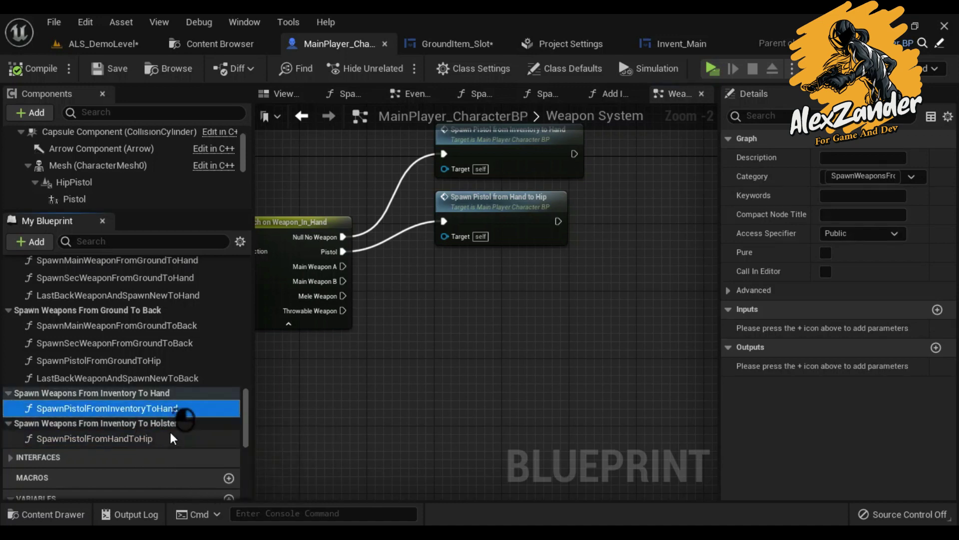
Step: Duplicate SpawnPistolFromHandToHip and rename the copy SpawnMainWeaponFromHandToHip
{"action": "left_click", "coordinate": [135, 440]}
{"action": "right_click", "coordinate": [135, 441]}
{"action": "left_click", "coordinate": [193, 378]}
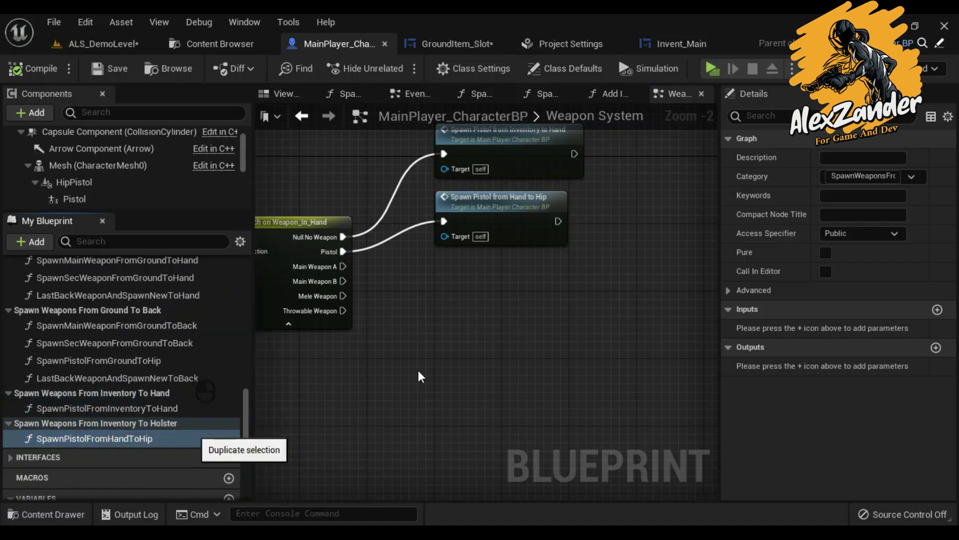
{"action": "left_click", "coordinate": [165, 458]}
{"action": "key", "text": "BackSpace"}
{"action": "key", "text": "BackSpace"}
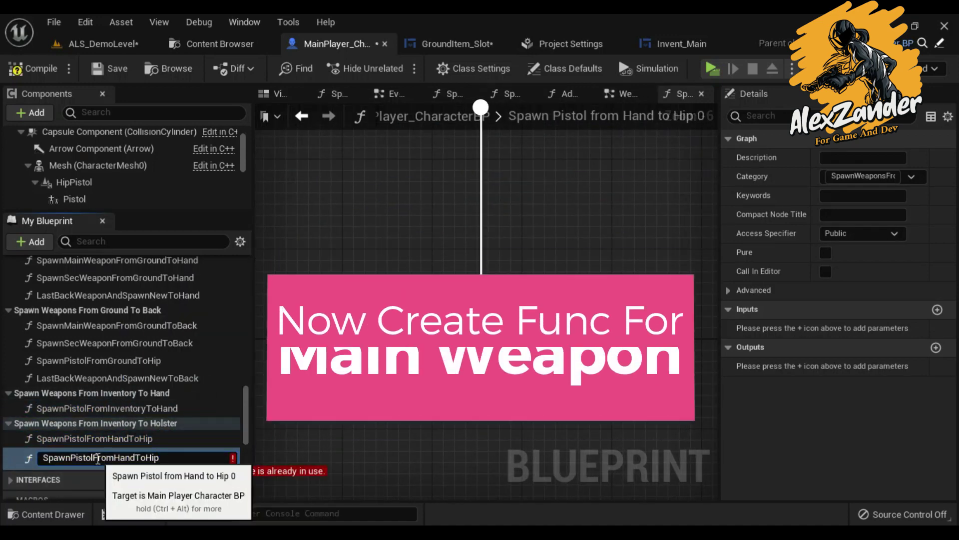
{"action": "left_click_drag", "start_coordinate": [87, 459], "coordinate": [74, 462]}
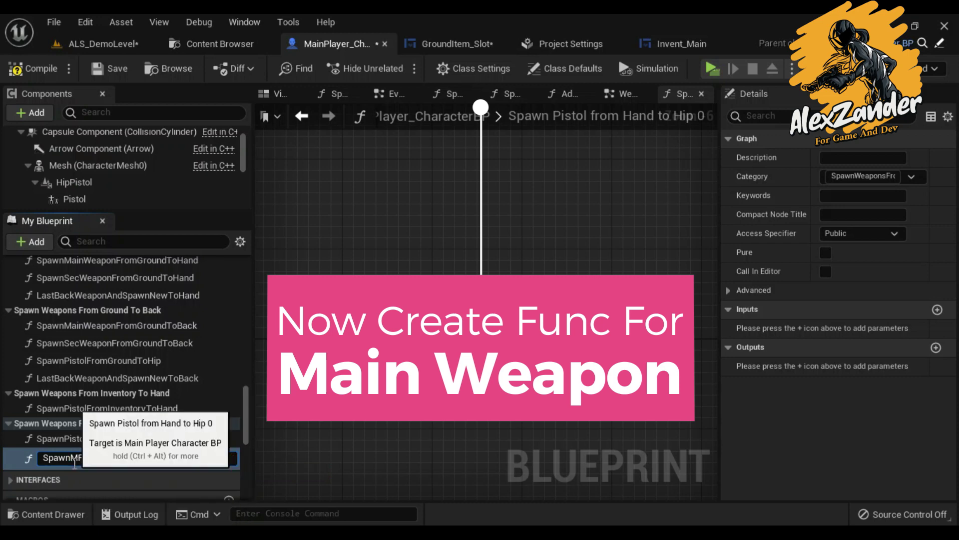
{"action": "key", "text": "Return"}
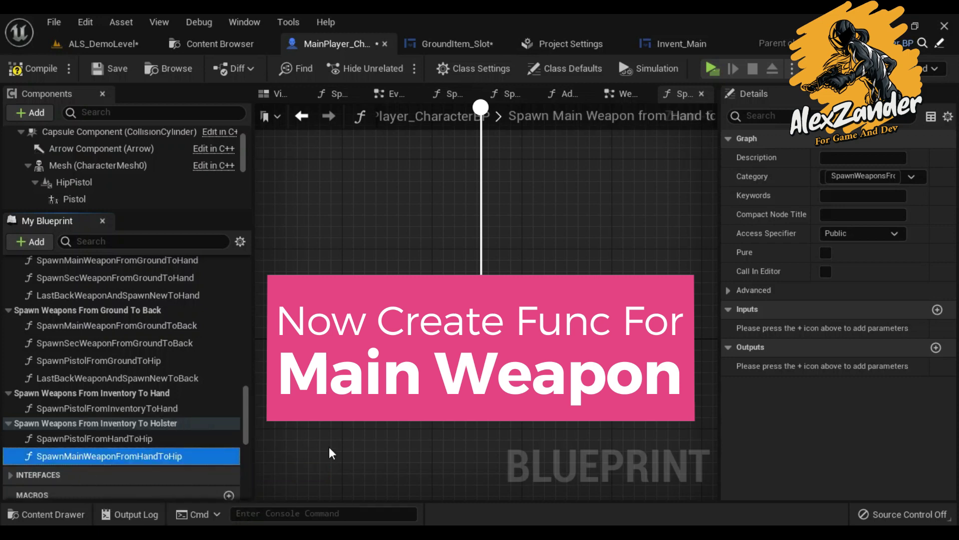
Step: Make the copy attach Main Weapon to Back Left Weapon, then duplicate the function for the secondary weapon
{"action": "scroll", "coordinate": [100, 170], "scroll_direction": "down", "scroll_amount": 3}
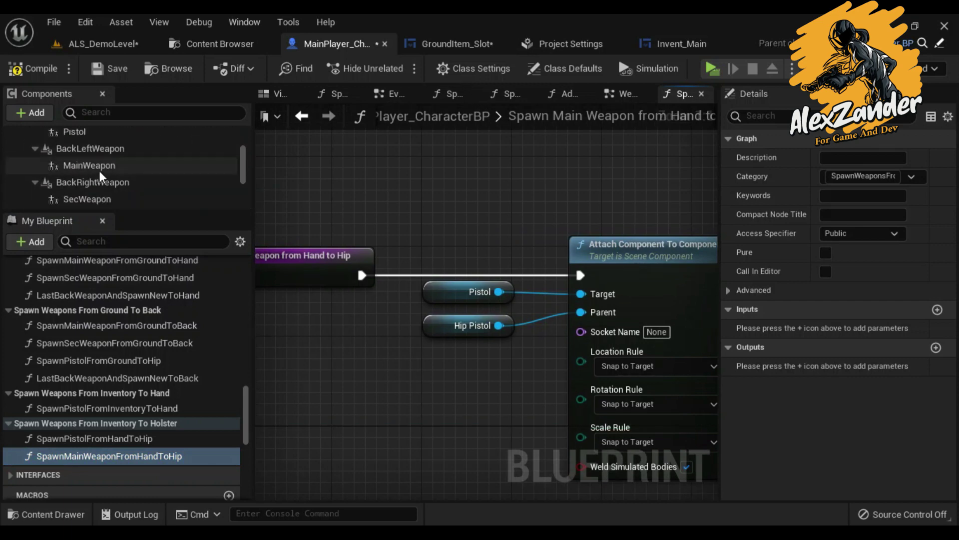
{"action": "left_click", "coordinate": [100, 168]}
{"action": "left_click_drag", "start_coordinate": [355, 290], "coordinate": [445, 292]}
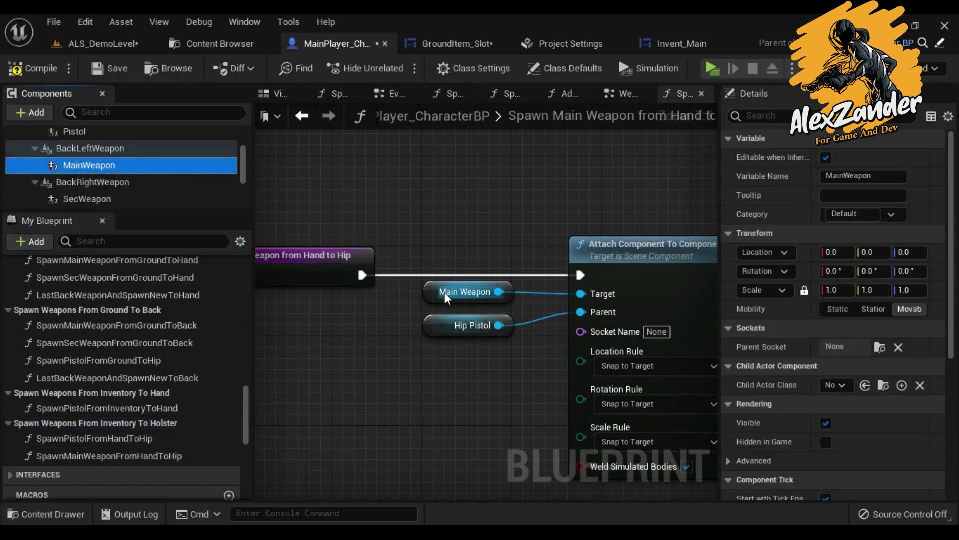
{"action": "left_click_drag", "start_coordinate": [85, 149], "coordinate": [437, 329]}
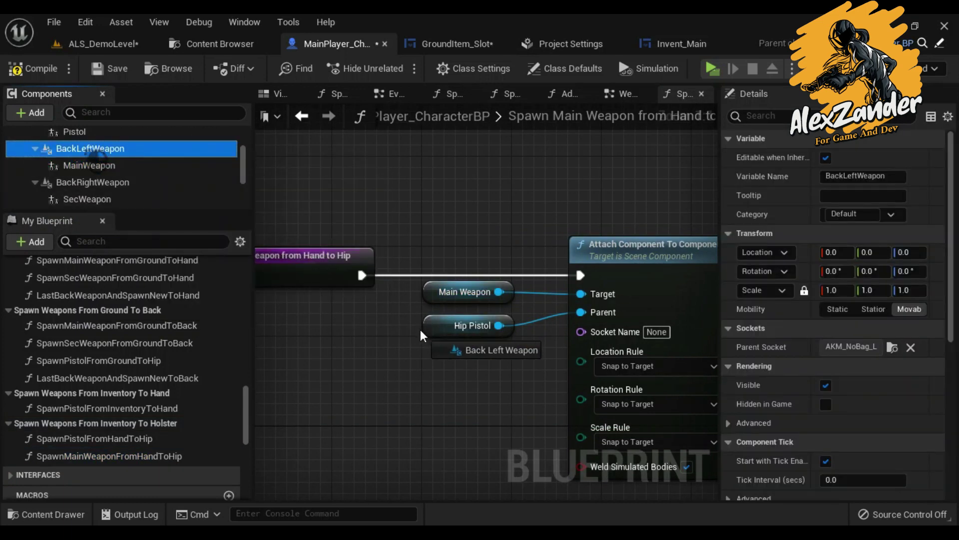
{"action": "right_click_drag", "start_coordinate": [437, 329], "coordinate": [280, 319]}
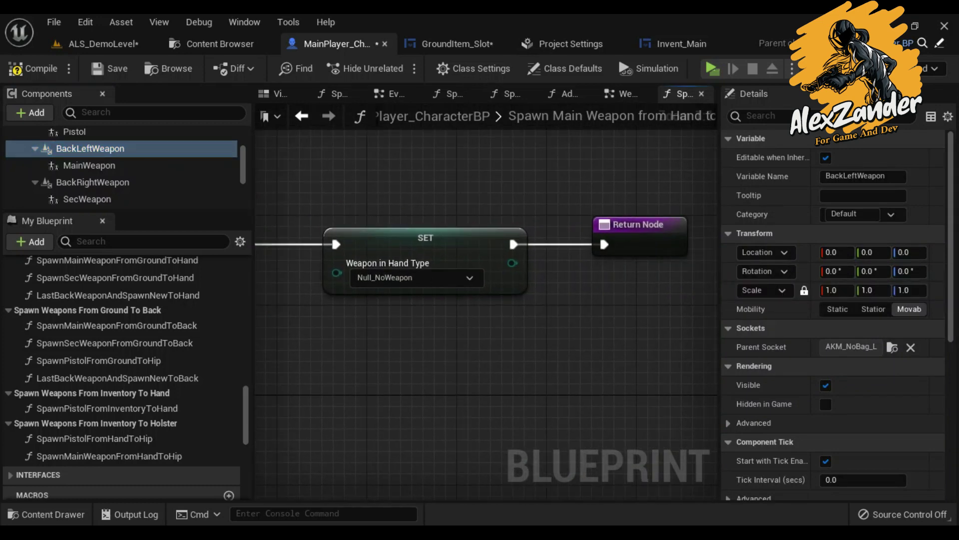
{"action": "right_click_drag", "start_coordinate": [280, 320], "coordinate": [139, 322]}
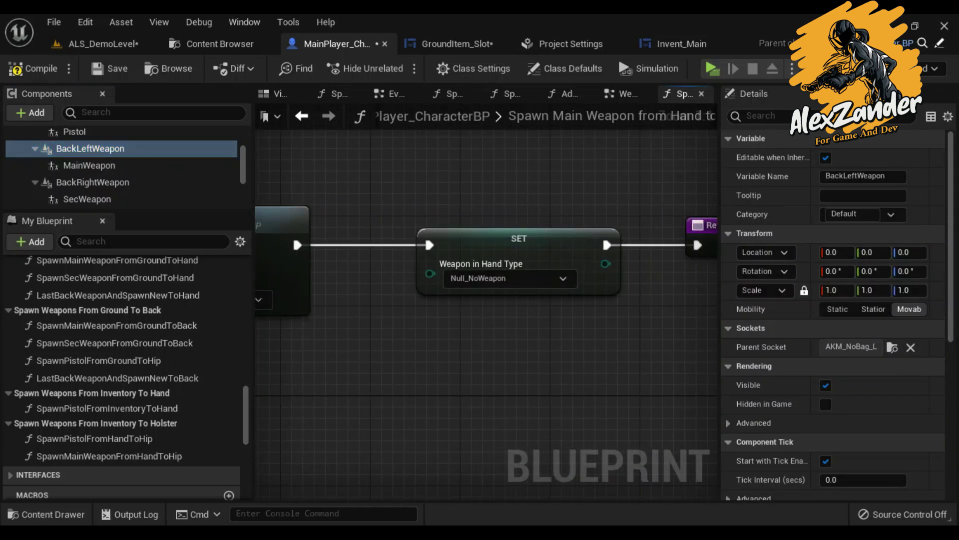
{"action": "right_click_drag", "start_coordinate": [139, 322], "coordinate": [255, 226]}
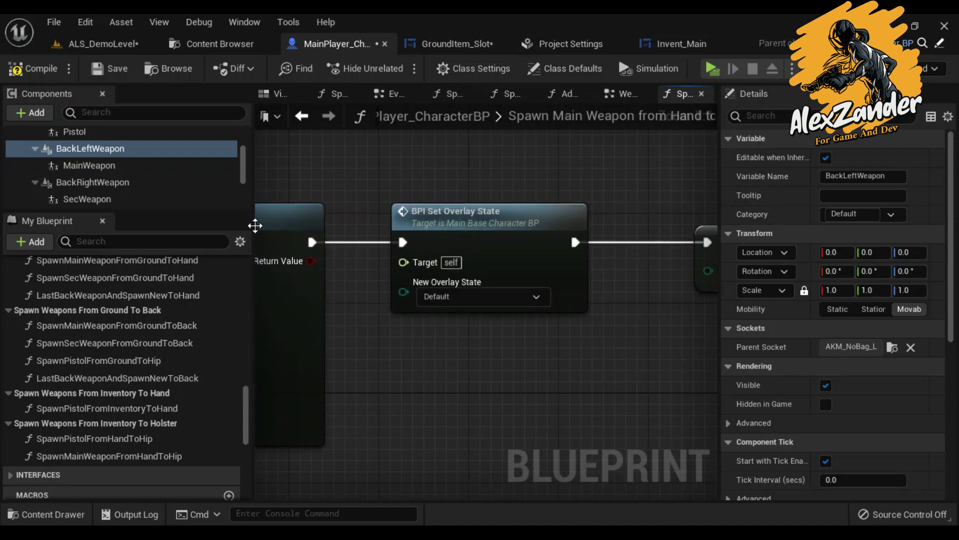
{"action": "right_click", "coordinate": [100, 456]}
{"action": "left_click", "coordinate": [178, 400]}
{"action": "type", "text": "SpawnSecWeaponFromHandToHip_0"}
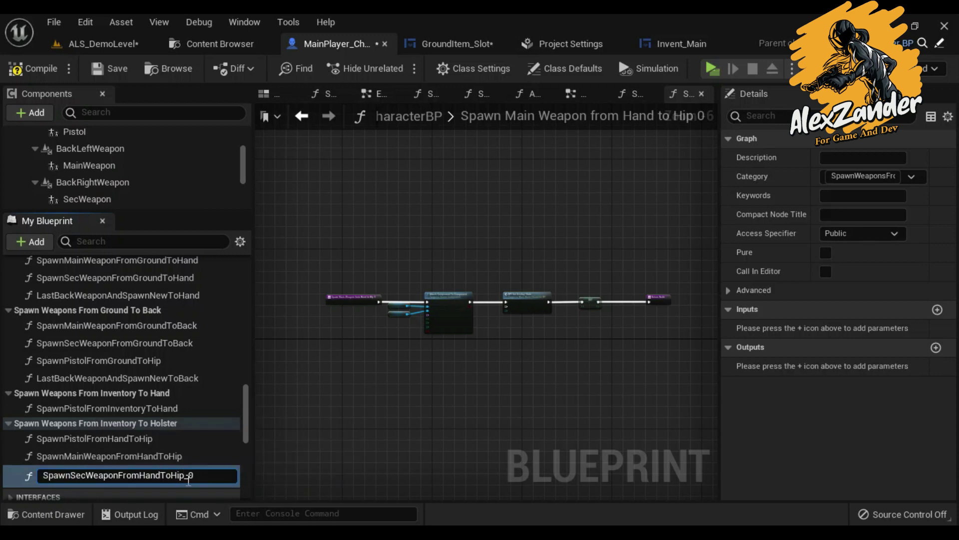
Step: Rename the copy to SpawnSecWeaponFromHandToHip and attach Sec Weapon to Back Right Weapon
{"action": "left_click_drag", "start_coordinate": [184, 475], "coordinate": [209, 474]}
{"action": "key", "text": "Return"}
{"action": "scroll", "coordinate": [407, 314], "scroll_direction": "up", "scroll_amount": 5}
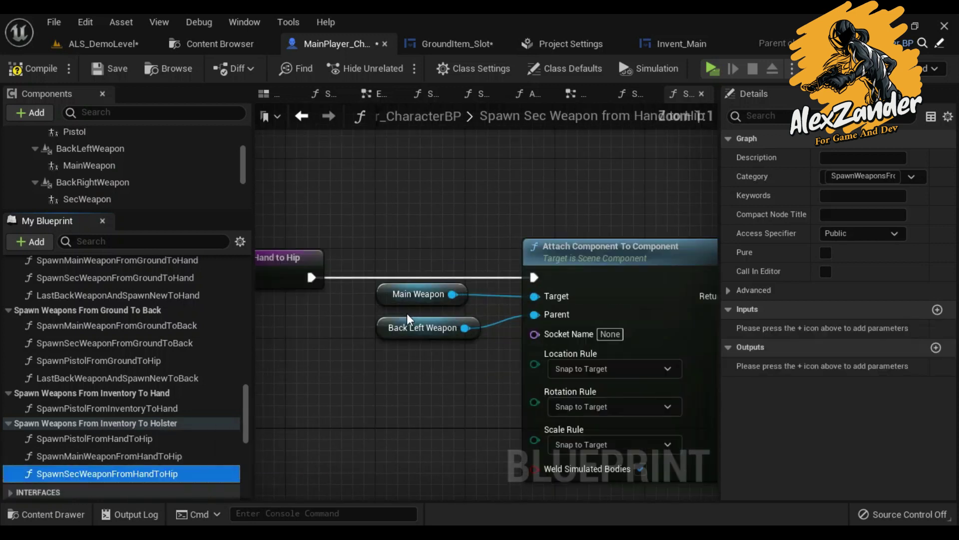
{"action": "left_click_drag", "start_coordinate": [87, 199], "coordinate": [388, 294]}
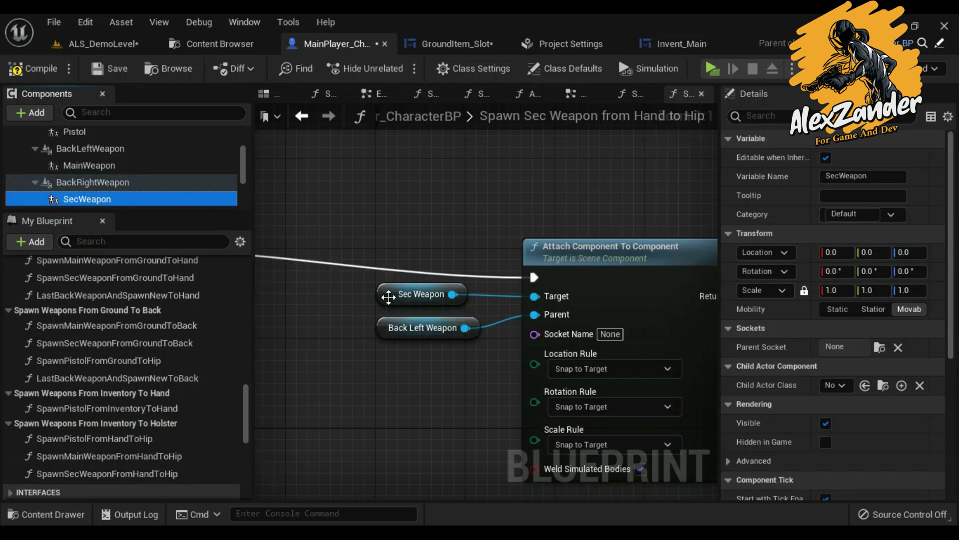
{"action": "left_click_drag", "start_coordinate": [93, 182], "coordinate": [384, 325]}
Step: Add a LastBackWeaponInHand setter set to MainWeapon_B and wire it into the chain
{"action": "left_click_drag", "start_coordinate": [385, 331], "coordinate": [530, 340]}
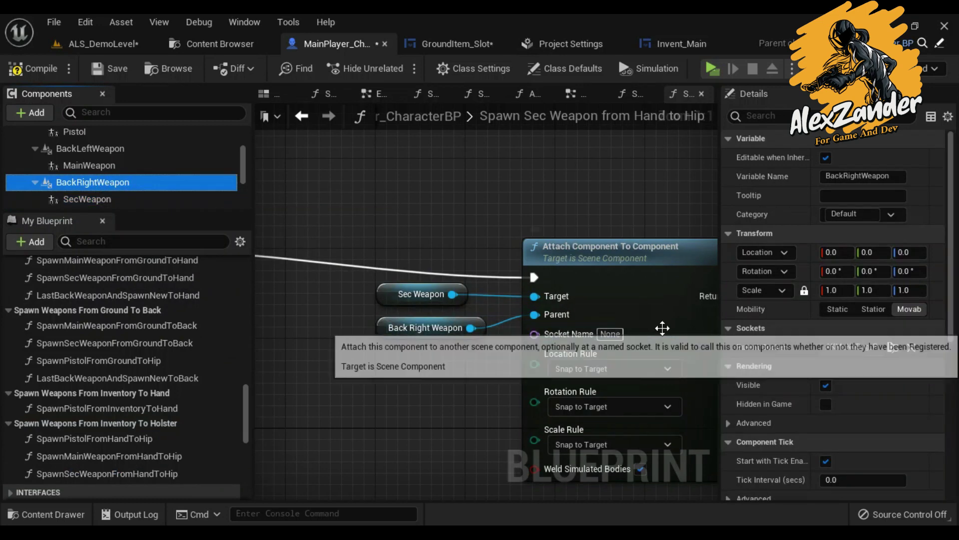
{"action": "right_click_drag", "start_coordinate": [699, 335], "coordinate": [493, 338]}
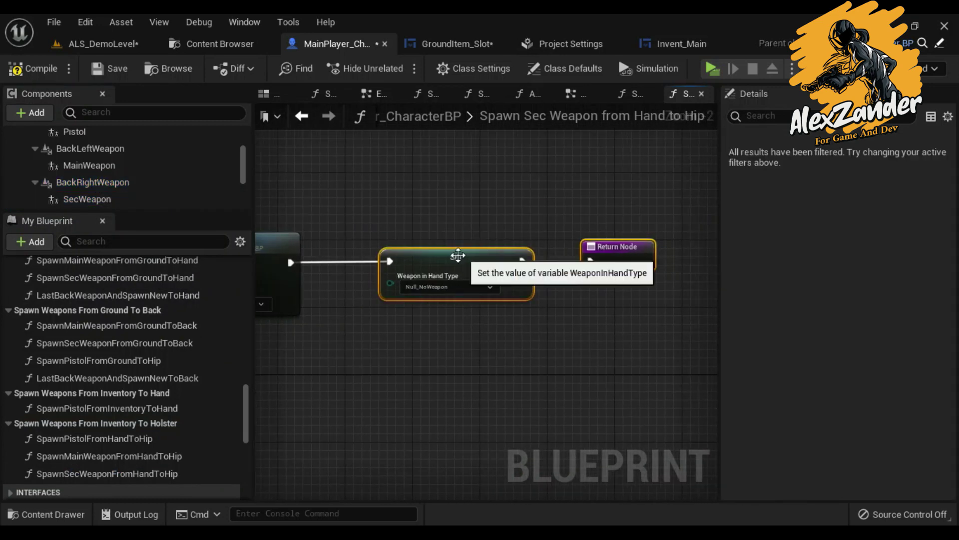
{"action": "left_click_drag", "start_coordinate": [450, 257], "coordinate": [590, 256]}
{"action": "scroll", "coordinate": [514, 280], "scroll_direction": "up", "scroll_amount": 3}
{"action": "scroll", "coordinate": [181, 423], "scroll_direction": "down", "scroll_amount": 5}
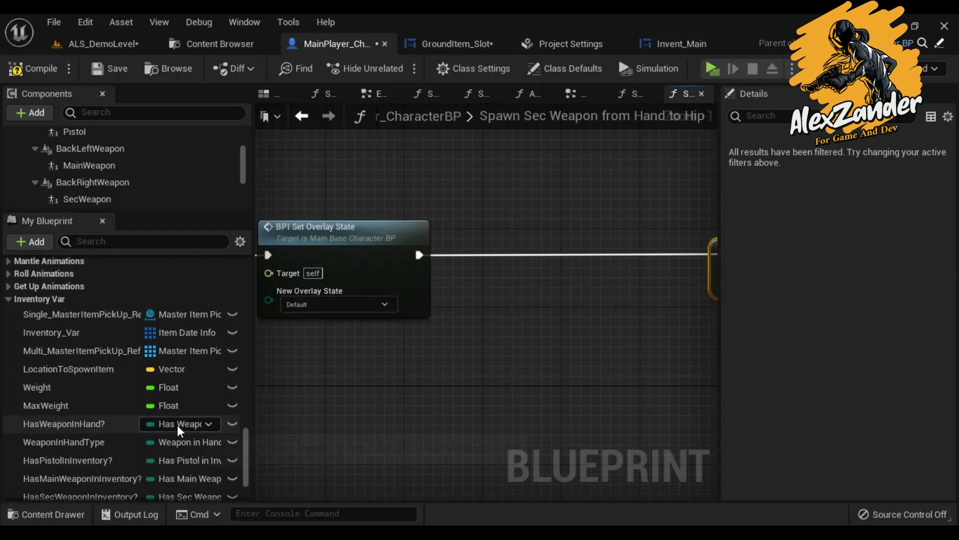
{"action": "scroll", "coordinate": [177, 425], "scroll_direction": "down", "scroll_amount": 3}
{"action": "mouse_move", "coordinate": [61, 412]}
{"action": "left_mouse_down", "text": "alt"}
{"action": "mouse_move", "coordinate": [473, 262]}
{"action": "mouse_move", "coordinate": [540, 256]}
{"action": "left_mouse_up", "text": "alt"}
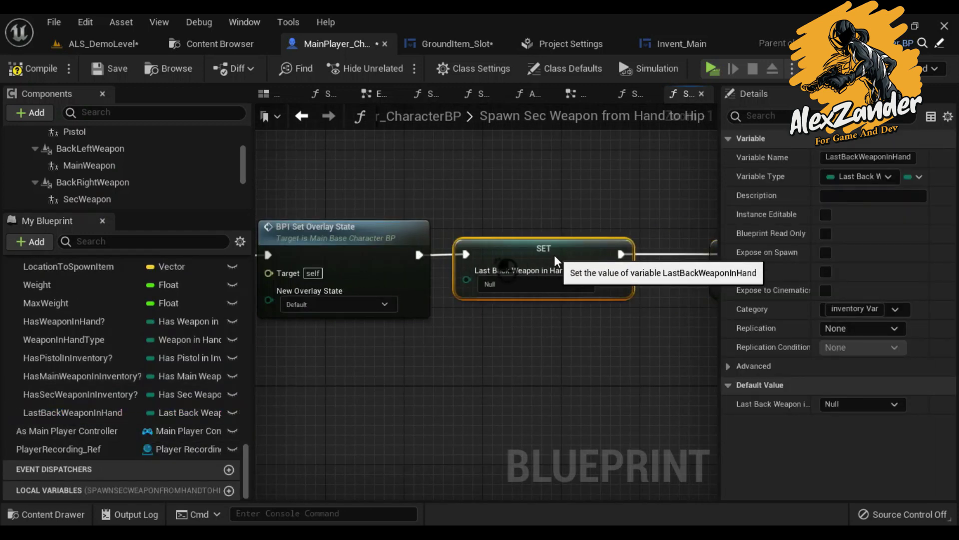
{"action": "left_click", "coordinate": [553, 287]}
{"action": "left_click", "coordinate": [509, 310]}
{"action": "mouse_move", "coordinate": [465, 343]}
{"action": "right_mouse_down"}
{"action": "mouse_move", "coordinate": [489, 344]}
{"action": "mouse_move", "coordinate": [381, 325]}
{"action": "right_mouse_up"}
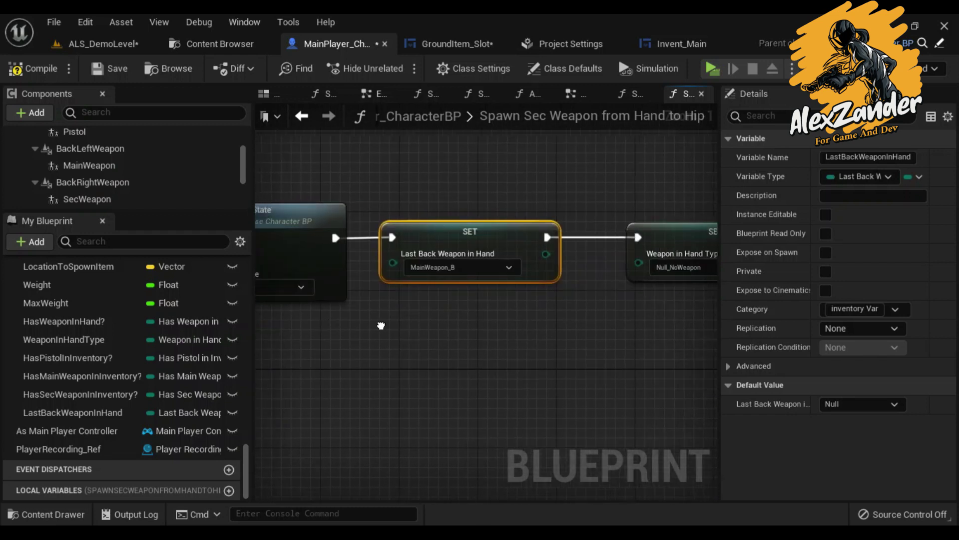
Step: In the main weapon function, set LastBackWeaponInHand to MainWeapon_A, then save the Blueprint
{"action": "left_click", "coordinate": [630, 102]}
{"action": "right_click_drag", "start_coordinate": [380, 247], "coordinate": [699, 248]}
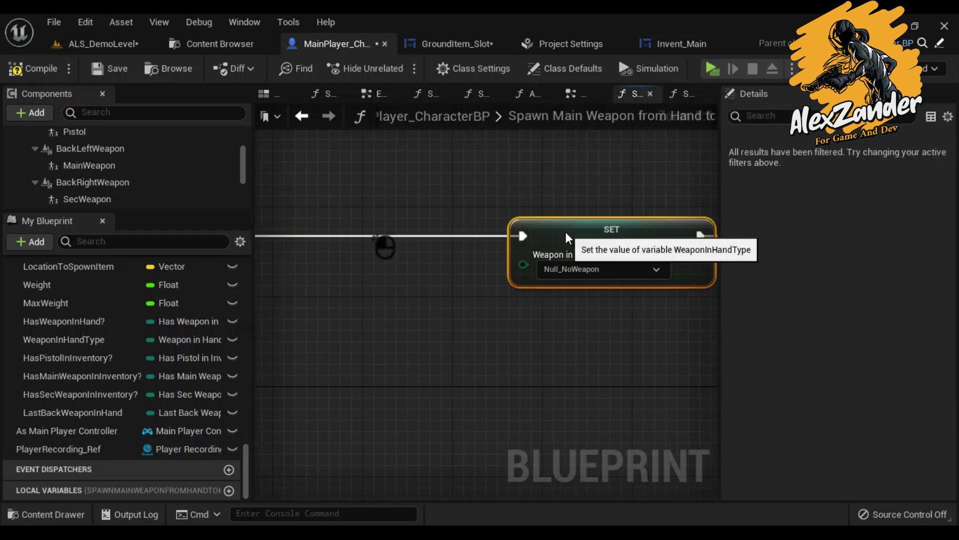
{"action": "left_click_drag", "start_coordinate": [75, 412], "coordinate": [404, 247], "text": "alt"}
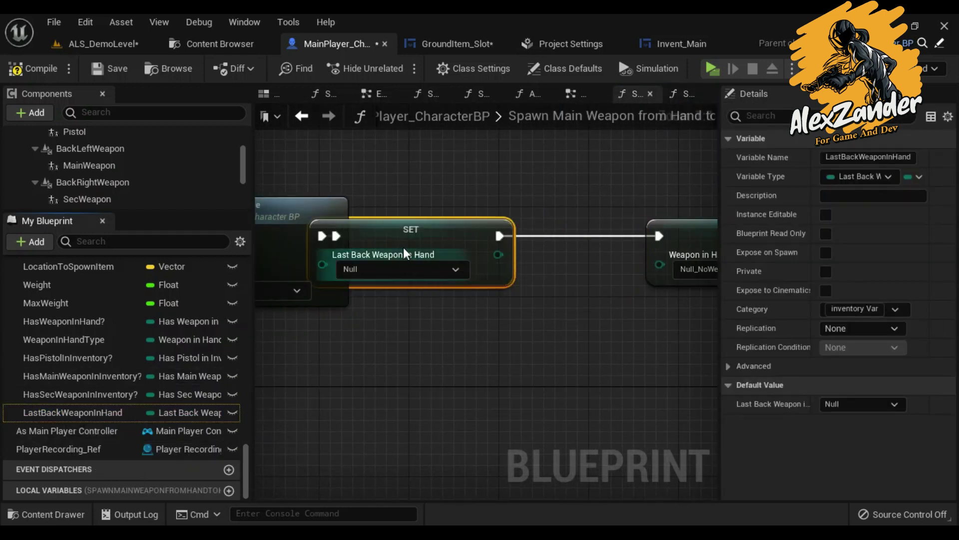
{"action": "left_click", "coordinate": [467, 291]}
{"action": "scroll", "coordinate": [410, 341], "scroll_direction": "down", "scroll_amount": 5}
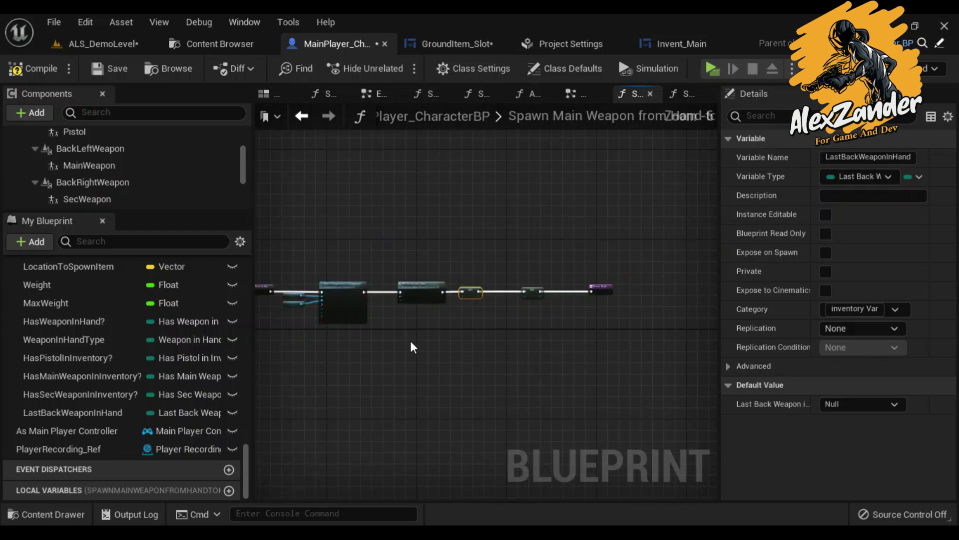
{"action": "left_click", "coordinate": [104, 67]}
{"action": "left_click", "coordinate": [683, 95]}
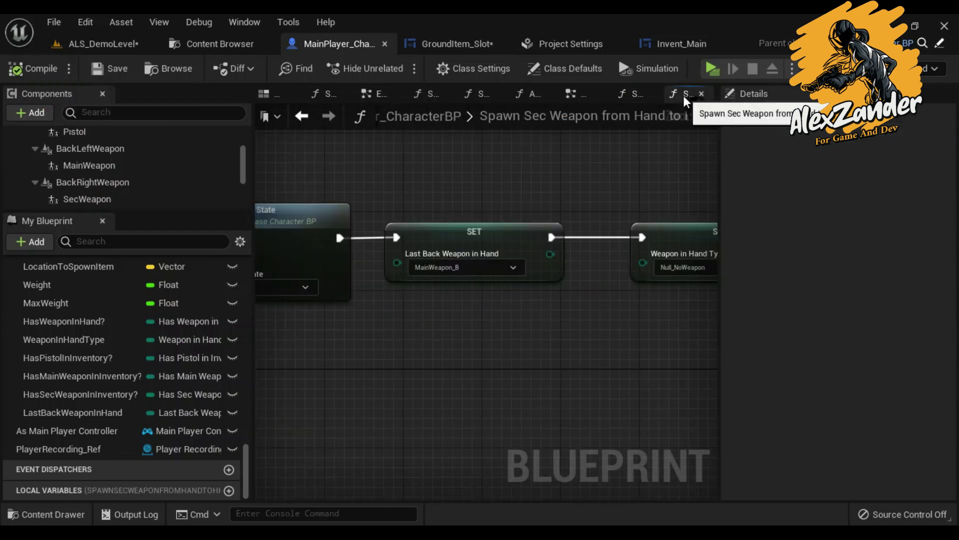
Step: Place a main weapon holster call in the Weapon System graph, connected to Main Weapon A
{"action": "left_click", "coordinate": [702, 93]}
{"action": "left_click", "coordinate": [701, 94]}
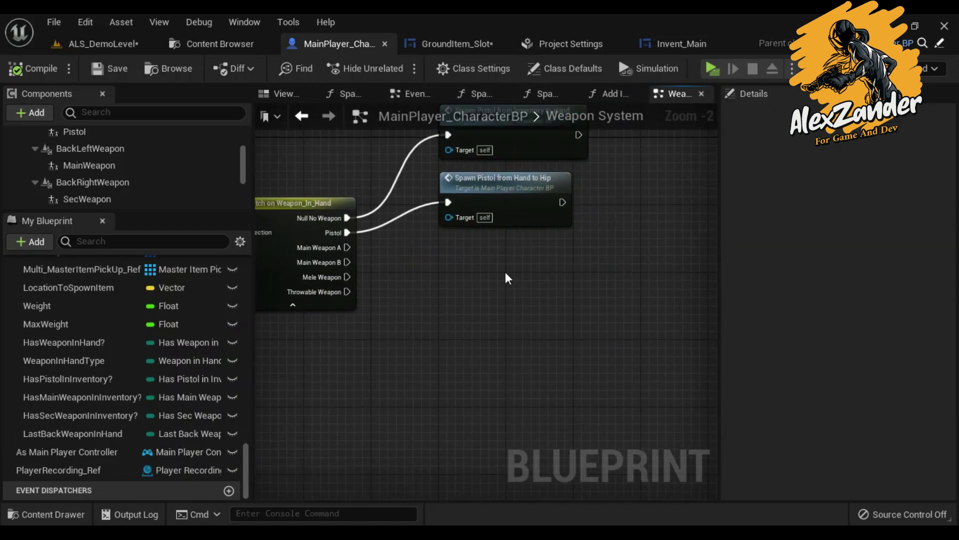
{"action": "scroll", "coordinate": [202, 373], "scroll_direction": "up", "scroll_amount": 5}
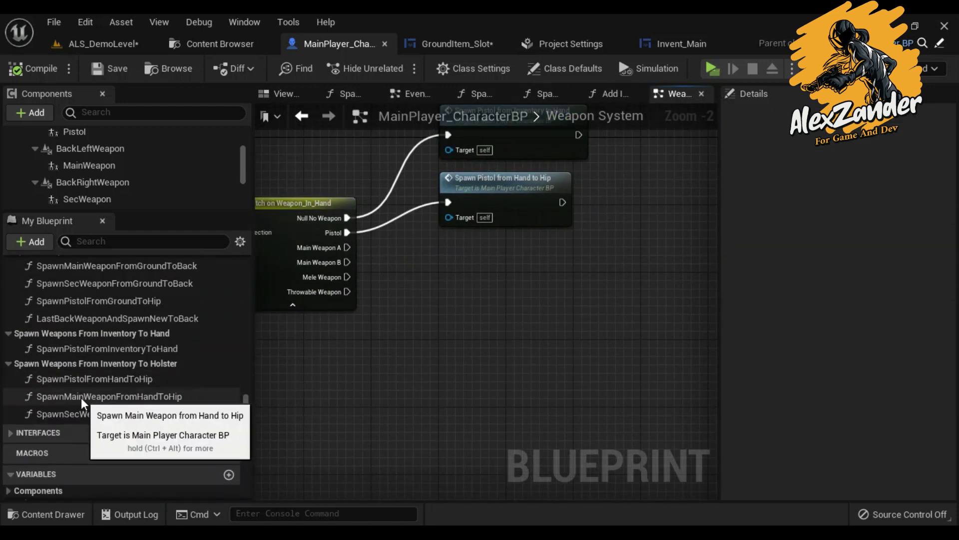
{"action": "left_click_drag", "start_coordinate": [81, 397], "coordinate": [570, 357]}
{"action": "left_click_drag", "start_coordinate": [364, 248], "coordinate": [347, 247]}
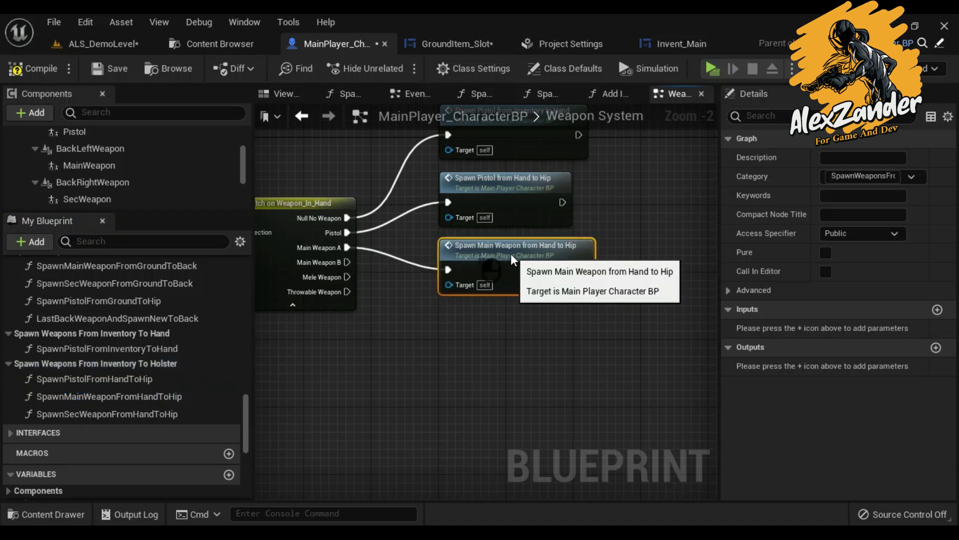
Step: Rename the main and secondary HandToHip functions to end in HandToBack
{"action": "left_click", "coordinate": [174, 397]}
{"action": "key", "text": "BackSpace"}
{"action": "key", "text": "BackSpace"}
{"action": "key", "text": "BackSpace"}
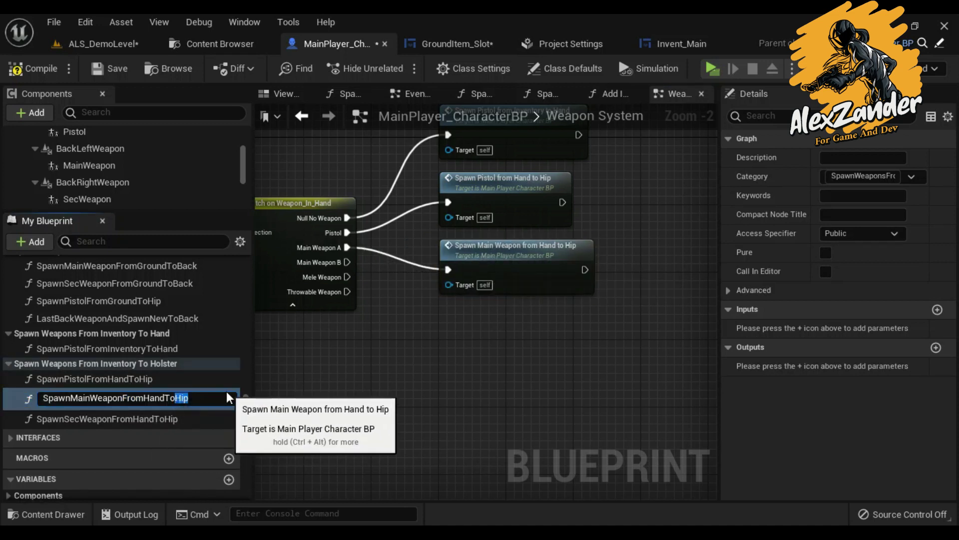
{"action": "type", "text": "Back"}
{"action": "left_click", "coordinate": [170, 415]}
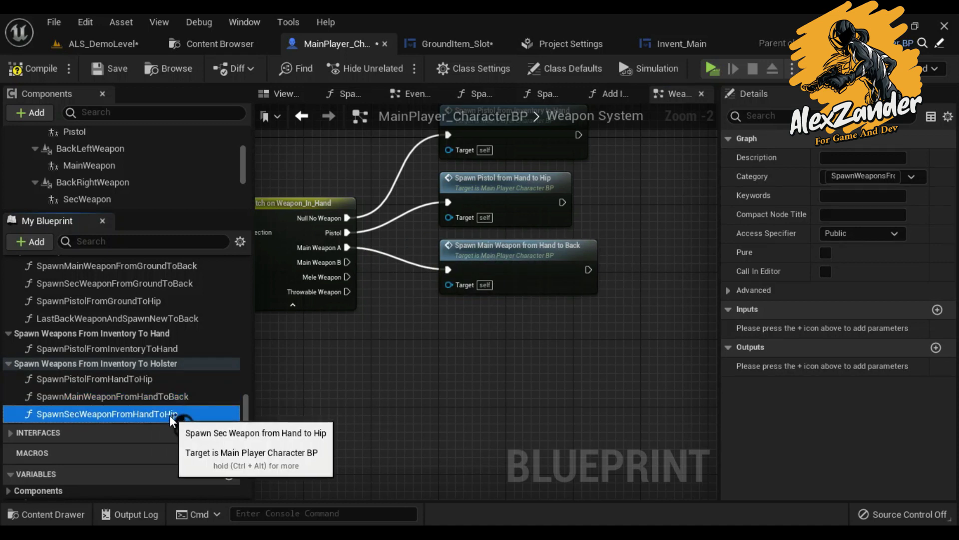
{"action": "left_click", "coordinate": [170, 415]}
{"action": "left_click_drag", "start_coordinate": [171, 415], "coordinate": [201, 416]}
{"action": "type", "text": "Back"}
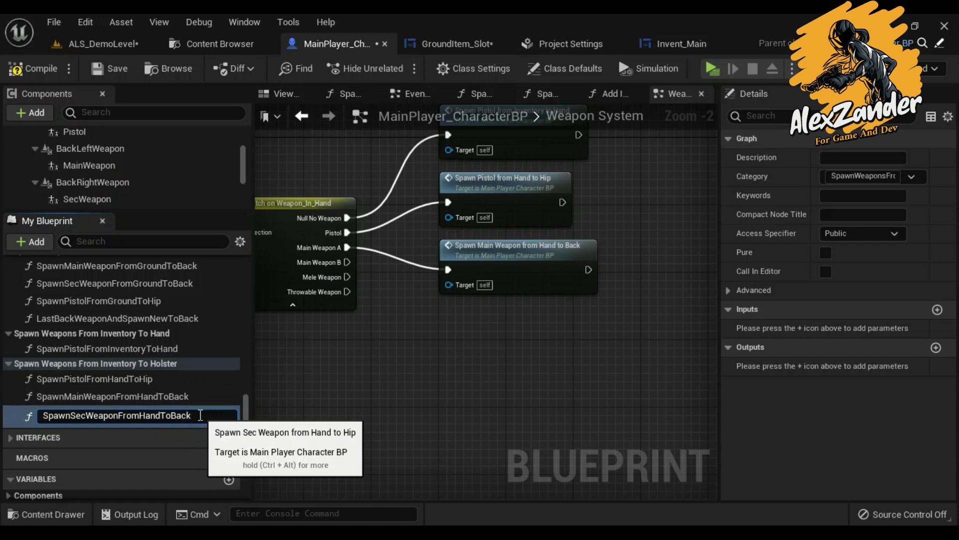
{"action": "key", "text": "Return"}
Step: Follow the main weapon spawn with a 0.1-second Delay, then Spawn Pistol from Inventory to Hand
{"action": "right_click_drag", "start_coordinate": [556, 333], "coordinate": [519, 341]}
{"action": "right_click_drag", "start_coordinate": [427, 295], "coordinate": [349, 318]}
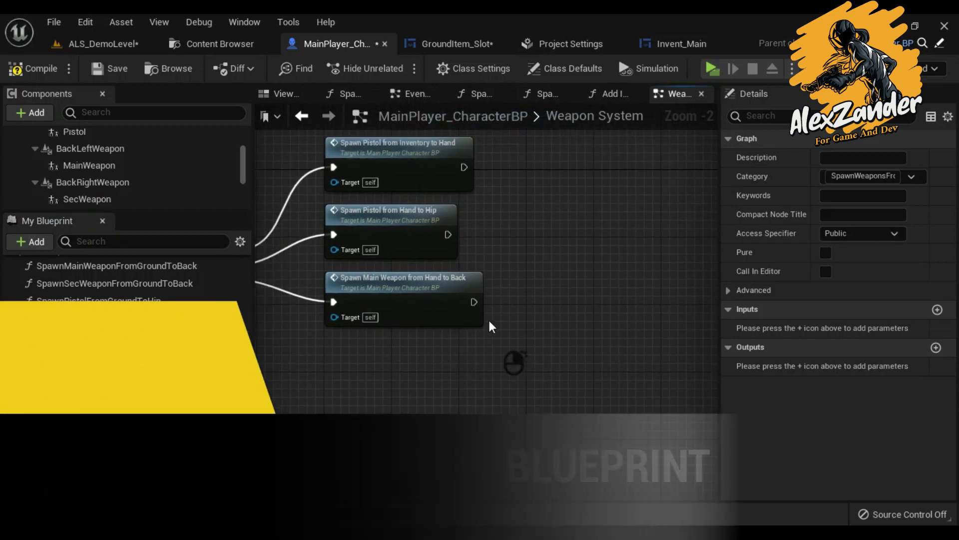
{"action": "type", "text": "delay"}
{"action": "mouse_move", "coordinate": [474, 301]}
{"action": "left_mouse_down"}
{"action": "mouse_move", "coordinate": [506, 301]}
{"action": "mouse_move", "coordinate": [506, 277]}
{"action": "left_mouse_up"}
{"action": "key", "text": "Return"}
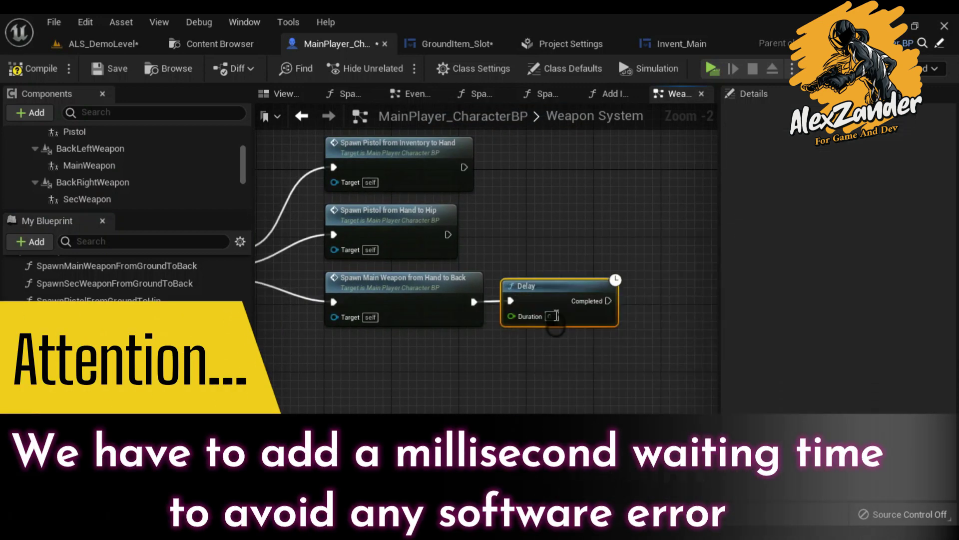
{"action": "left_click", "coordinate": [552, 317]}
{"action": "type", "text": "0.1"}
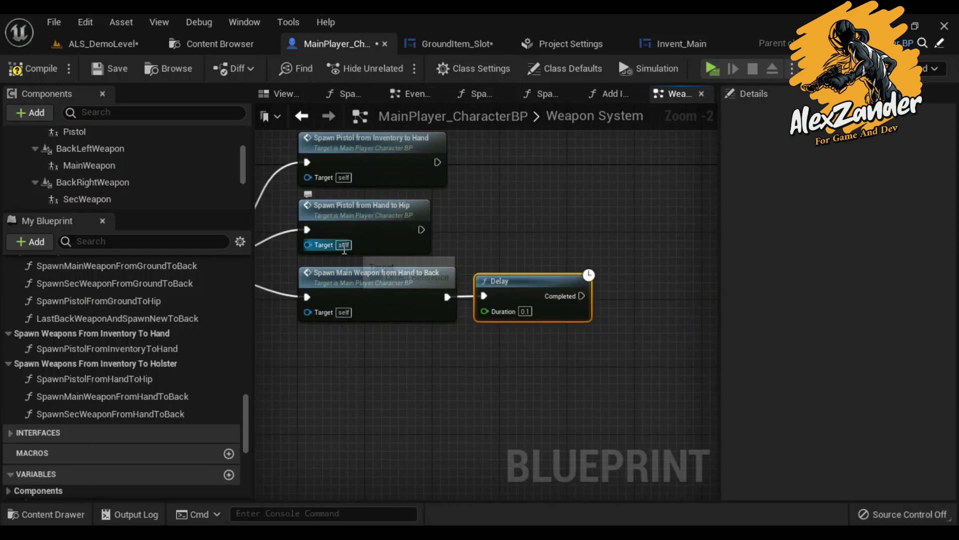
{"action": "left_click_drag", "start_coordinate": [143, 350], "coordinate": [544, 365]}
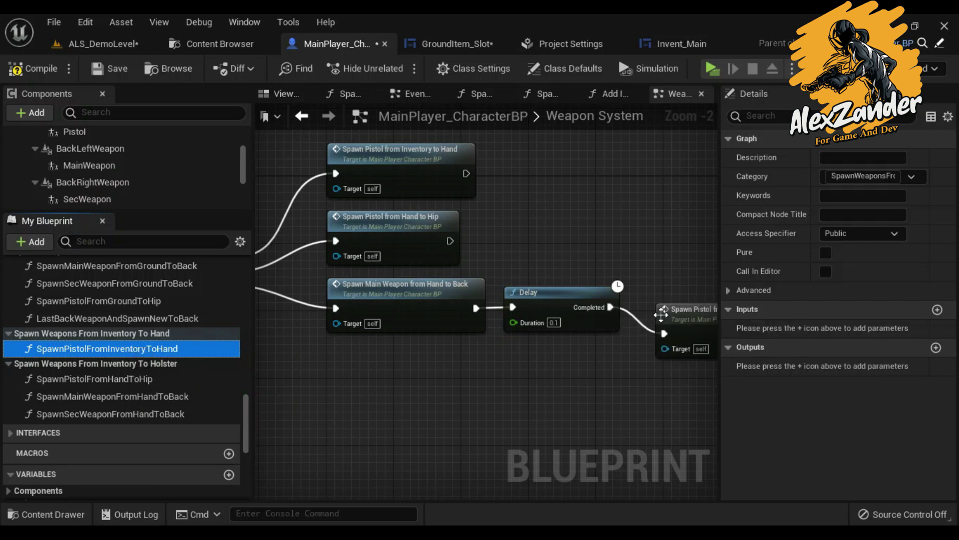
Step: Add the secondary hand-to-back spawn from Main Weapon B, followed by a 0.1 Delay
{"action": "right_click_drag", "start_coordinate": [511, 353], "coordinate": [600, 304]}
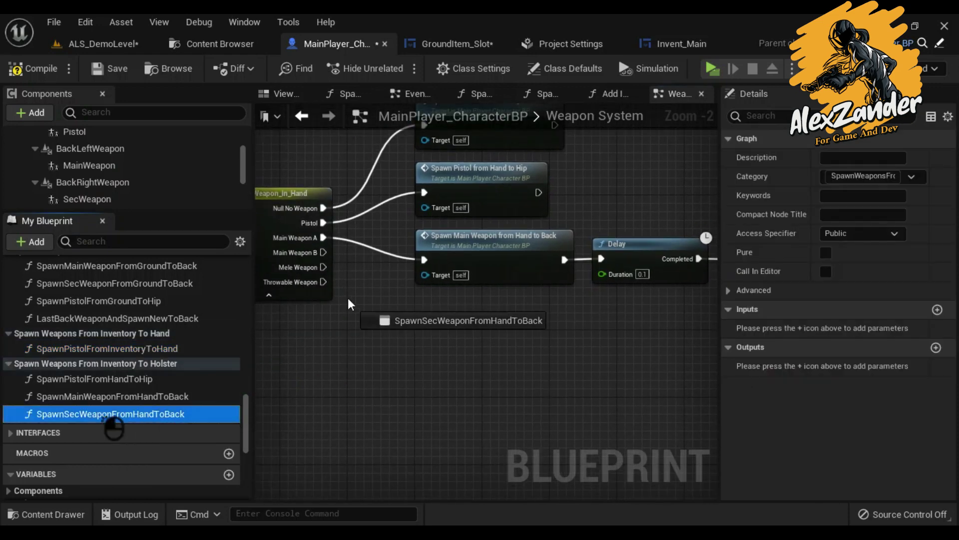
{"action": "left_click_drag", "start_coordinate": [104, 416], "coordinate": [324, 254]}
{"action": "right_click_drag", "start_coordinate": [566, 330], "coordinate": [381, 318]}
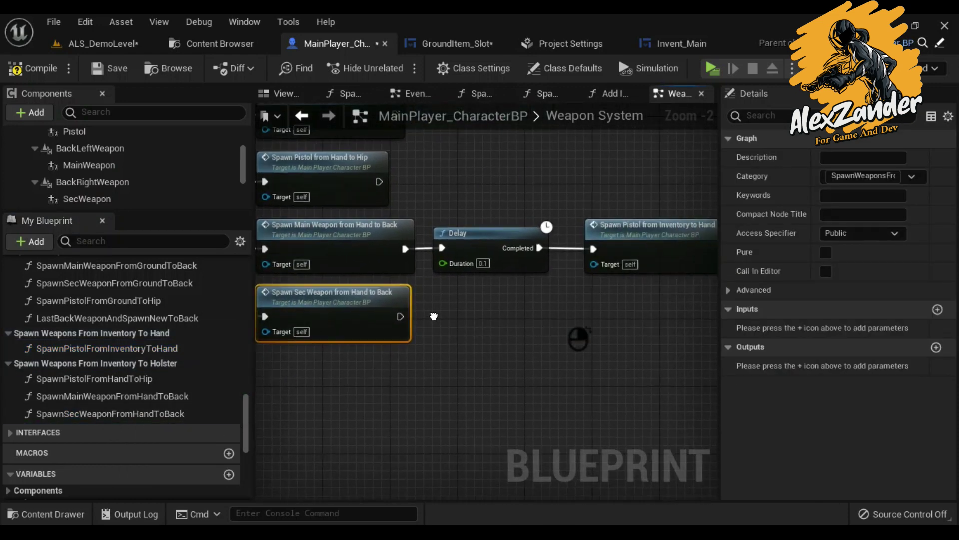
{"action": "left_click_drag", "start_coordinate": [375, 316], "coordinate": [408, 316]}
{"action": "type", "text": "delay"}
{"action": "key", "text": "Return"}
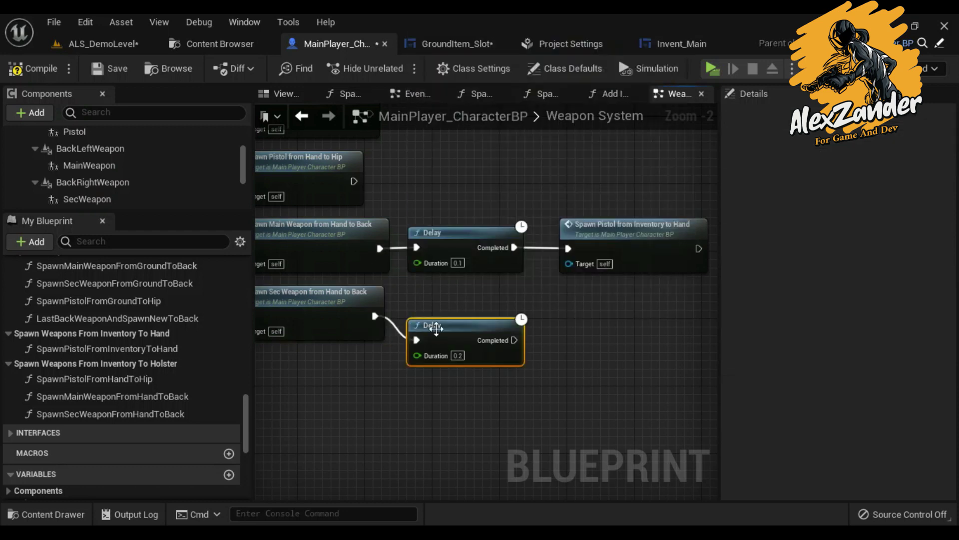
{"action": "left_click", "coordinate": [458, 331]}
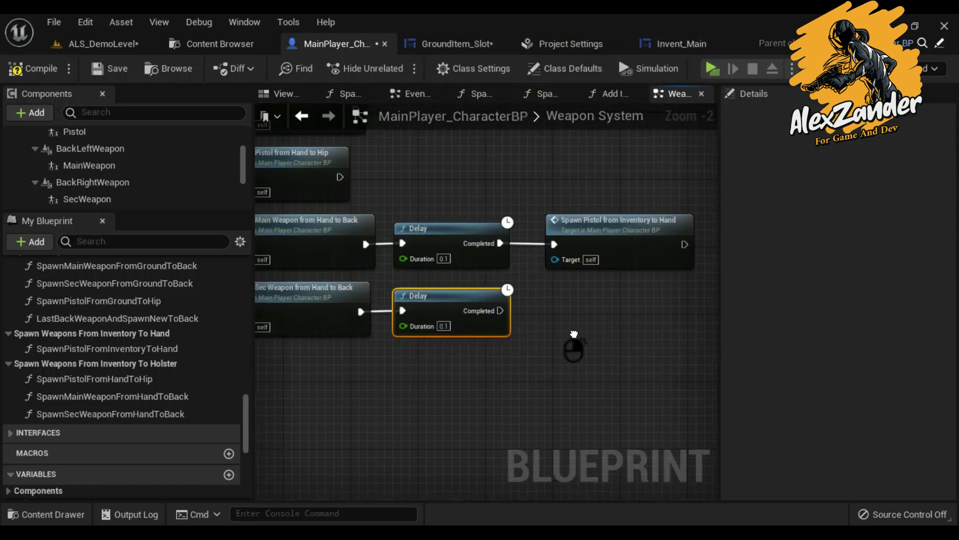
Step: Duplicate the pistol inventory-to-hand spawn node and place the copy after the second Delay
{"action": "right_click_drag", "start_coordinate": [572, 339], "coordinate": [520, 330]}
{"action": "right_click", "coordinate": [559, 237]}
{"action": "left_click", "coordinate": [606, 254]}
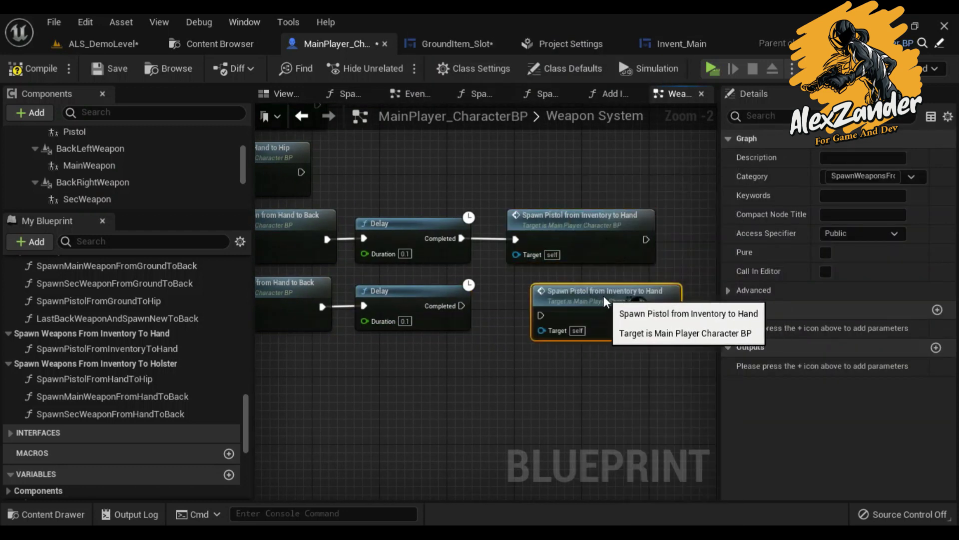
{"action": "left_click_drag", "start_coordinate": [606, 258], "coordinate": [583, 285]}
{"action": "mouse_move", "coordinate": [490, 331]}
{"action": "right_mouse_down"}
{"action": "mouse_move", "coordinate": [550, 320]}
{"action": "mouse_move", "coordinate": [225, 320]}
{"action": "right_mouse_up"}
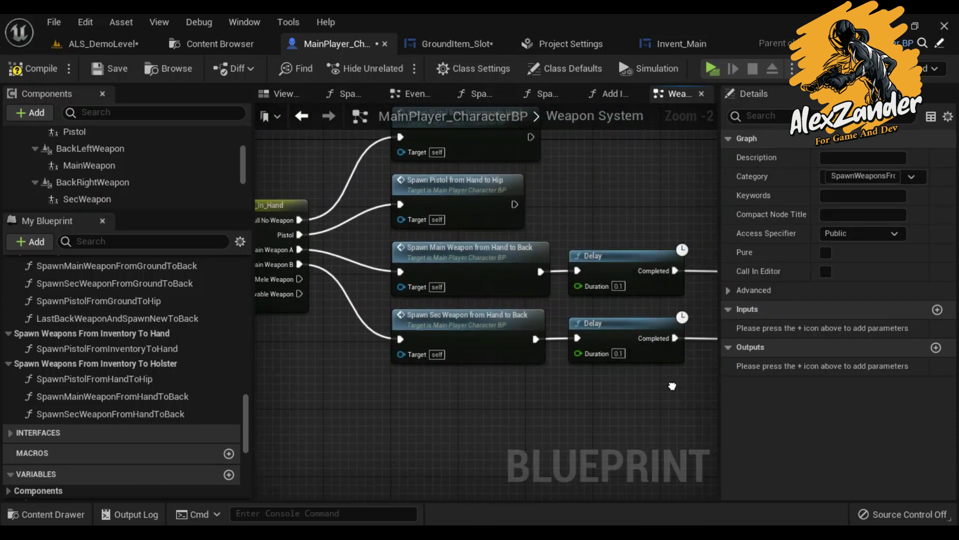
{"action": "scroll", "coordinate": [624, 395], "scroll_direction": "down", "scroll_amount": 3}
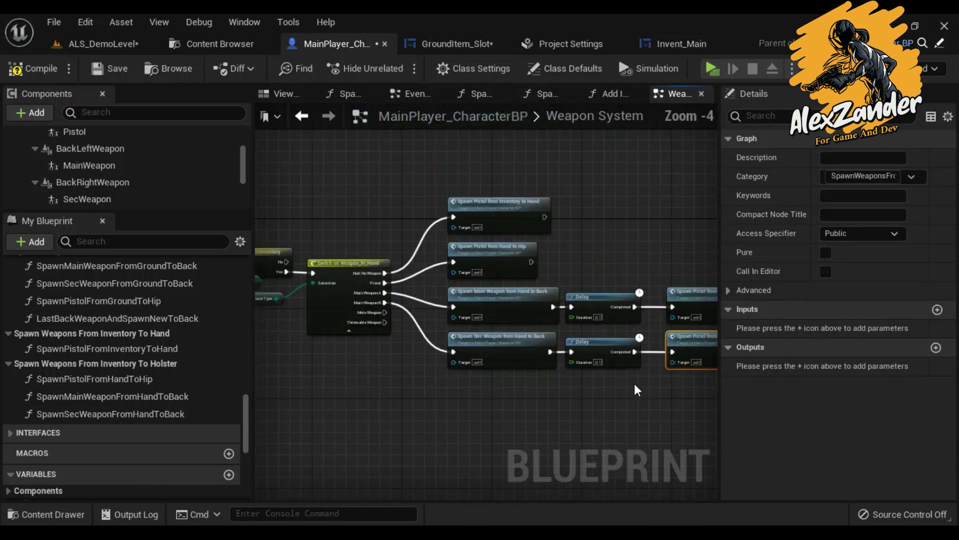
Step: Save the blueprint and frame the pistol draw/holster chain in a 'Drow Holster Pistol' comment
{"action": "left_click", "coordinate": [108, 70]}
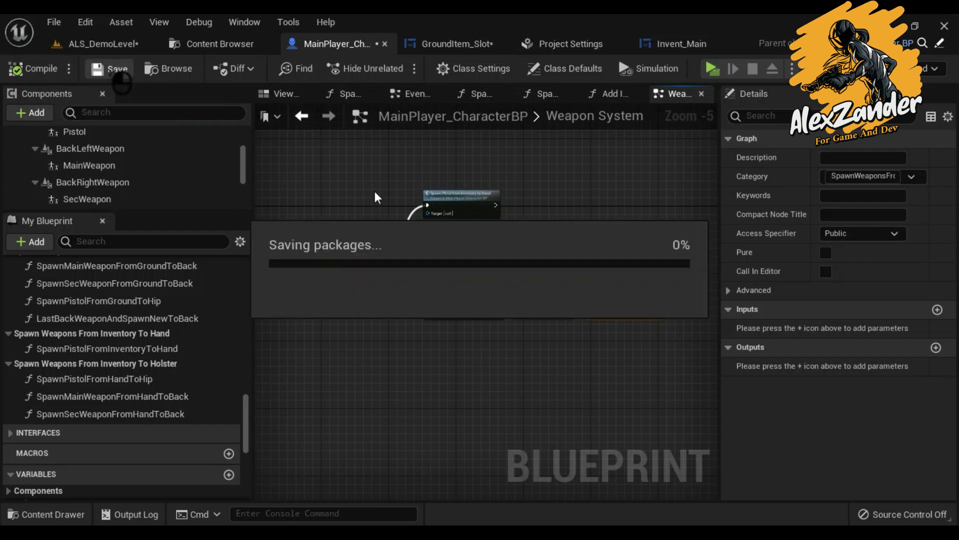
{"action": "scroll", "coordinate": [542, 204], "scroll_direction": "down", "scroll_amount": 4}
{"action": "right_click_drag", "start_coordinate": [467, 224], "coordinate": [329, 252]}
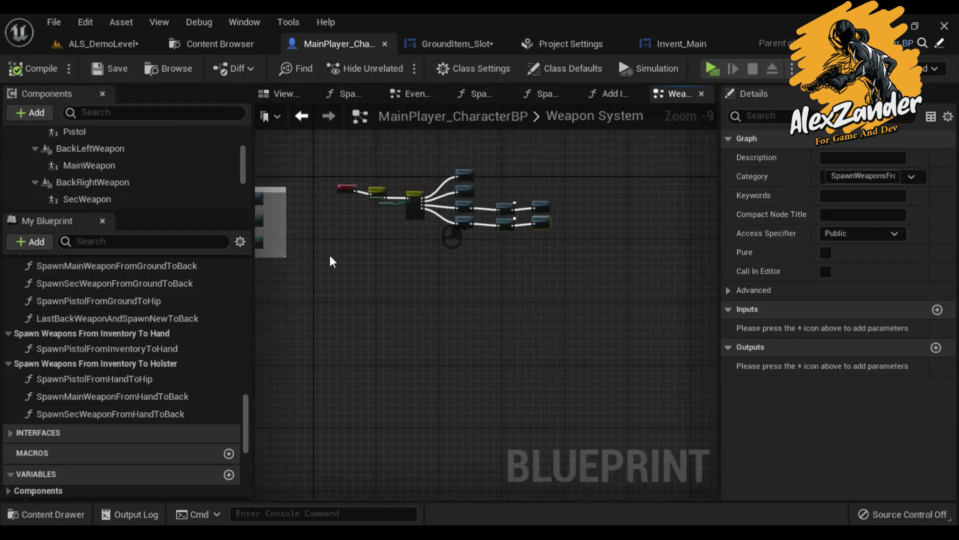
{"action": "left_click_drag", "start_coordinate": [329, 253], "coordinate": [580, 166]}
{"action": "scroll", "coordinate": [376, 163], "scroll_direction": "up", "scroll_amount": 3}
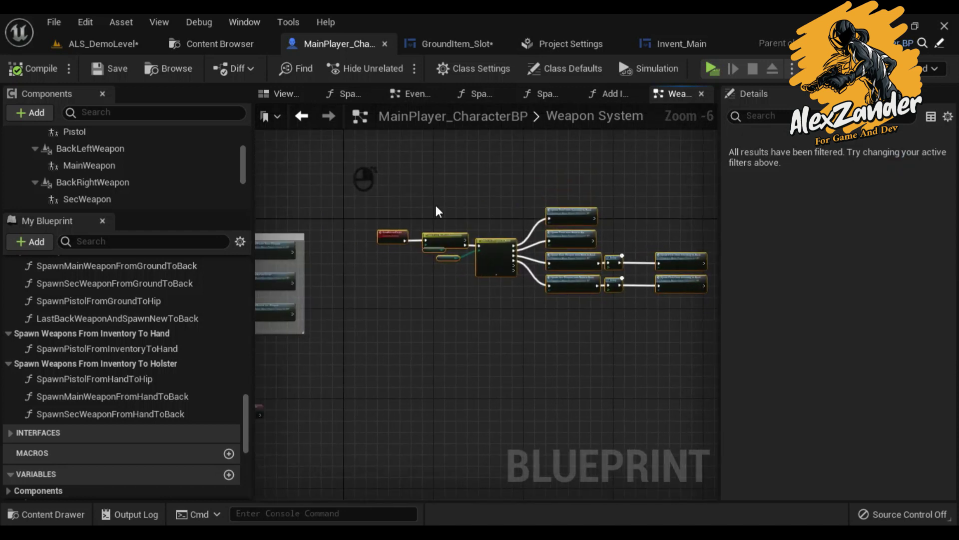
{"action": "key", "text": "c"}
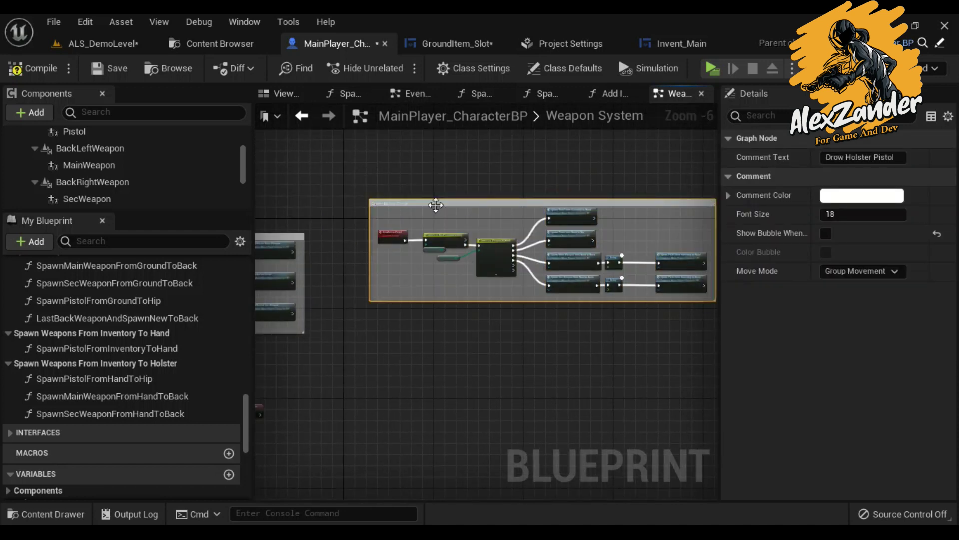
Step: Move the DrowHolsterMainWeapon custom event node into open graph space
{"action": "scroll", "coordinate": [436, 206], "scroll_direction": "up", "scroll_amount": 5}
{"action": "scroll", "coordinate": [418, 283], "scroll_direction": "down", "scroll_amount": 5}
{"action": "right_click_drag", "start_coordinate": [418, 283], "coordinate": [527, 188]}
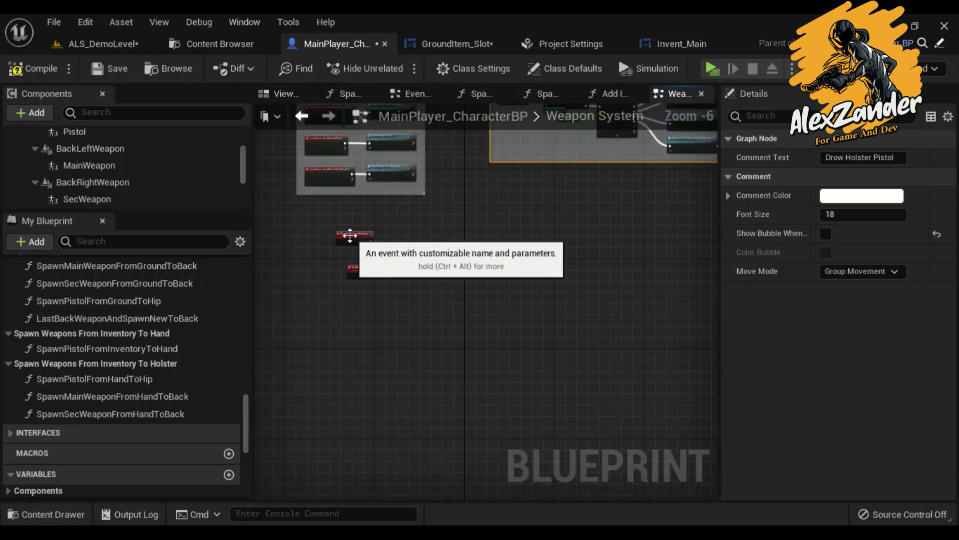
{"action": "left_click_drag", "start_coordinate": [350, 235], "coordinate": [524, 257]}
{"action": "scroll", "coordinate": [516, 279], "scroll_direction": "up", "scroll_amount": 6}
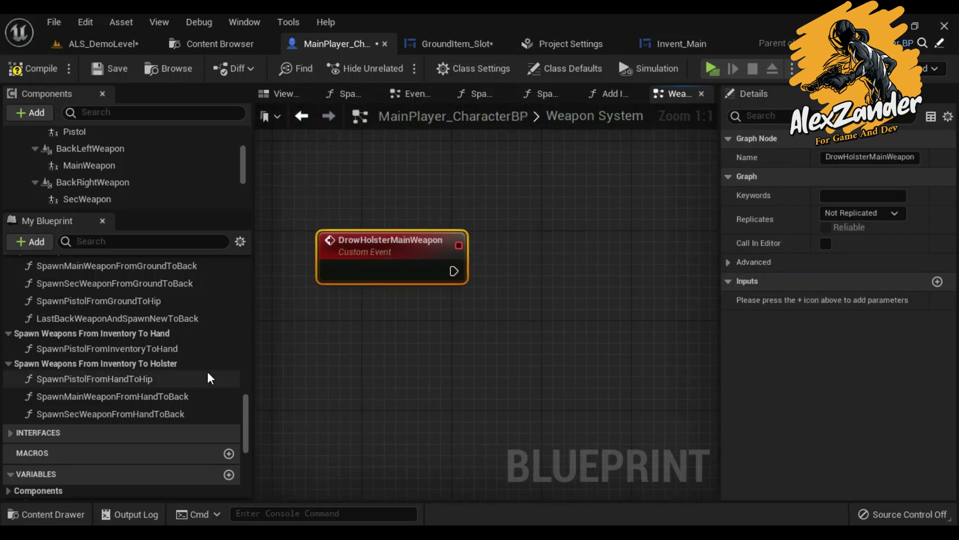
Step: Add a Switch on HasMainWeaponInInventory? and connect the event to it
{"action": "scroll", "coordinate": [209, 360], "scroll_direction": "down", "scroll_amount": 5}
{"action": "mouse_move", "coordinate": [91, 399]}
{"action": "left_mouse_down"}
{"action": "mouse_move", "coordinate": [538, 372]}
{"action": "mouse_move", "coordinate": [550, 350]}
{"action": "mouse_move", "coordinate": [481, 295]}
{"action": "left_mouse_up"}
{"action": "type", "text": "swi"}
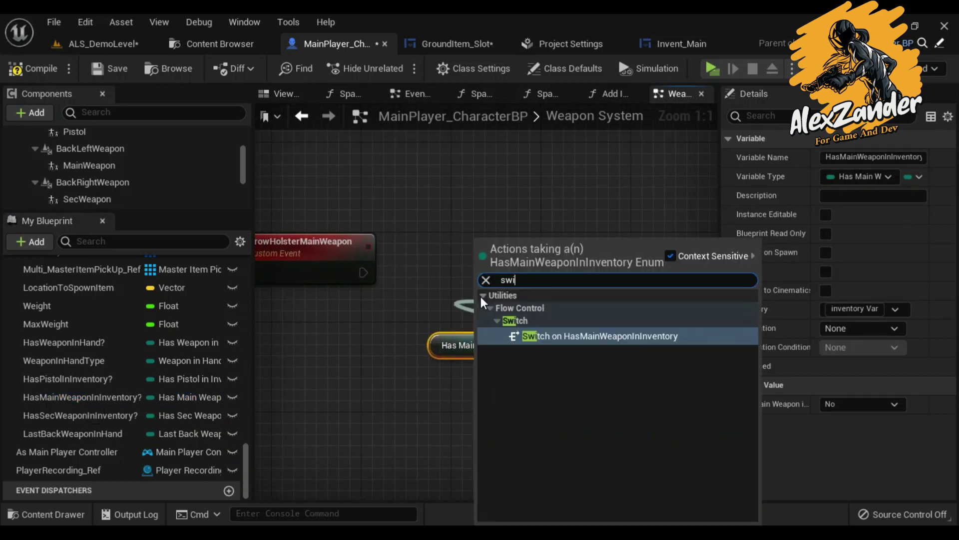
{"action": "key", "text": "Return"}
{"action": "left_click_drag", "start_coordinate": [564, 307], "coordinate": [529, 284]}
{"action": "left_click_drag", "start_coordinate": [363, 272], "coordinate": [422, 290]}
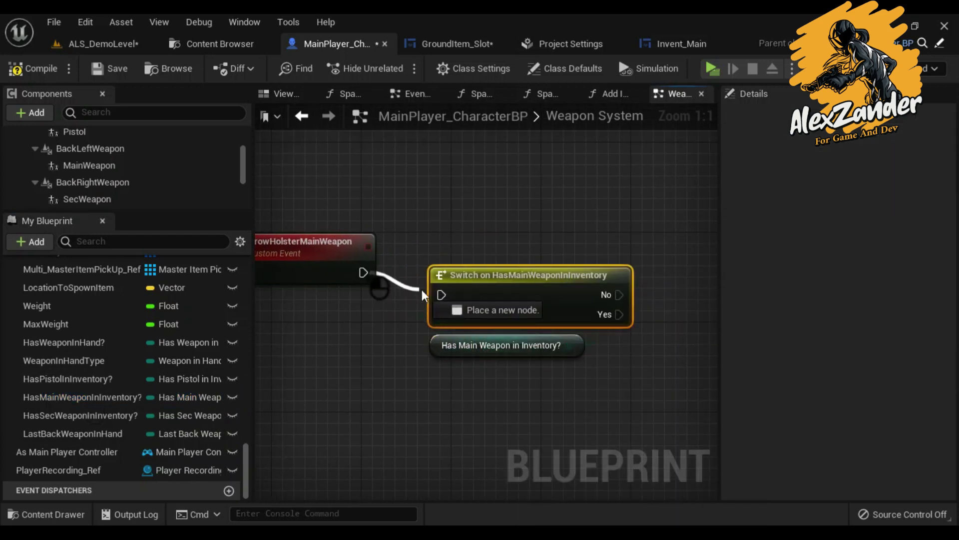
Step: Place a WeaponInHandType getter in empty graph space
{"action": "scroll", "coordinate": [523, 273], "scroll_direction": "down", "scroll_amount": 3}
{"action": "right_click_drag", "start_coordinate": [467, 343], "coordinate": [399, 298]}
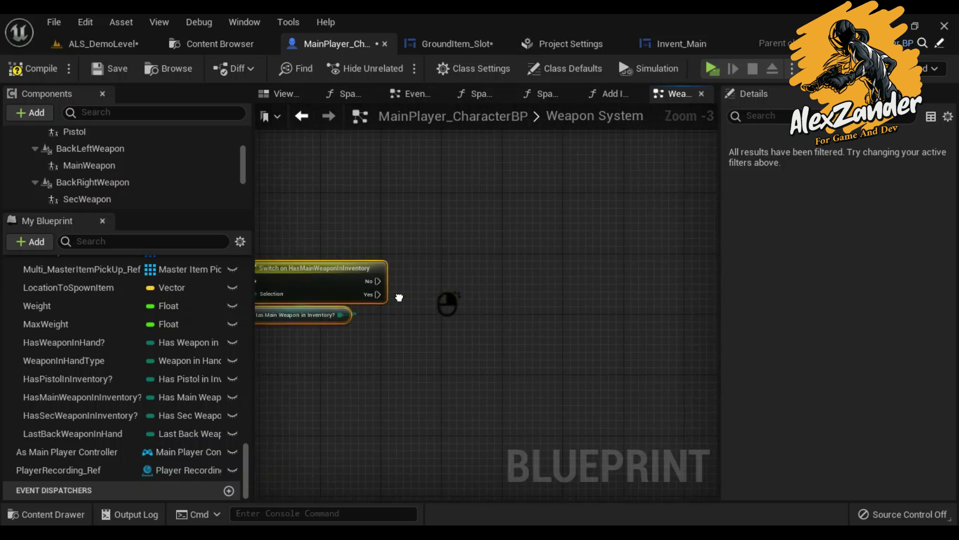
{"action": "left_click_drag", "start_coordinate": [62, 359], "coordinate": [417, 358]}
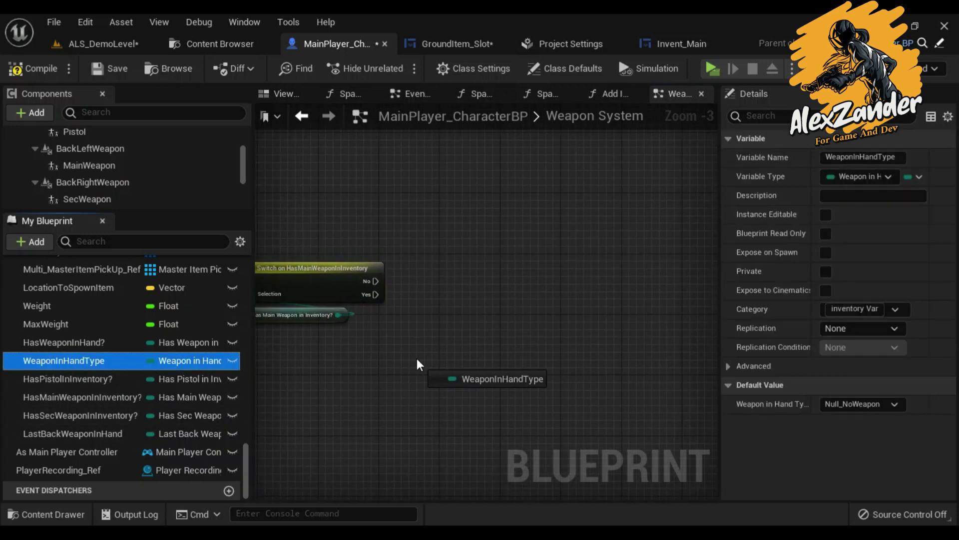
{"action": "left_click", "coordinate": [395, 358]}
Step: Select the Drow Holster Pistol group's nodes and pan to the Weapon_In_Hand and pistol inventory switches
{"action": "scroll", "coordinate": [394, 358], "scroll_direction": "down", "scroll_amount": 2}
{"action": "right_click_drag", "start_coordinate": [394, 358], "coordinate": [372, 349]}
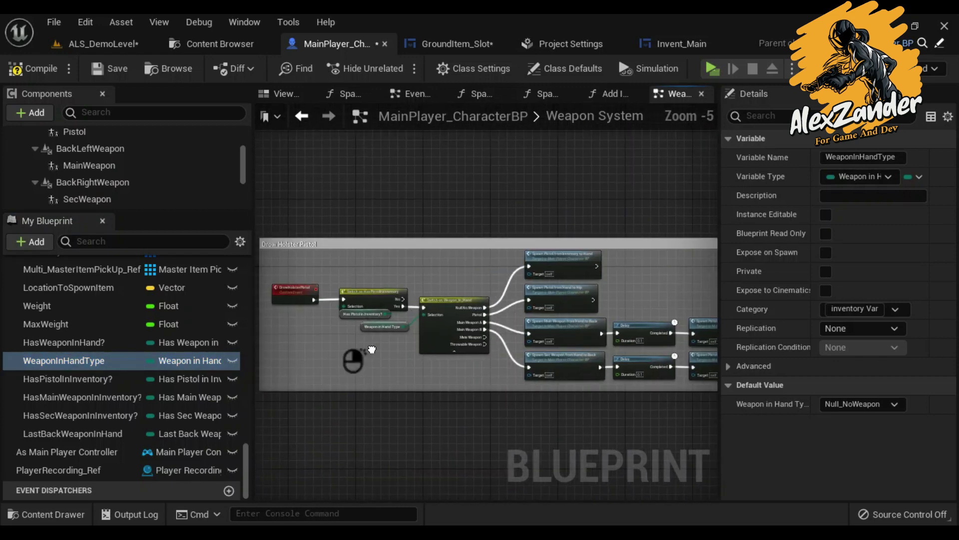
{"action": "scroll", "coordinate": [380, 345], "scroll_direction": "up", "scroll_amount": 3}
{"action": "scroll", "coordinate": [391, 303], "scroll_direction": "down", "scroll_amount": 5}
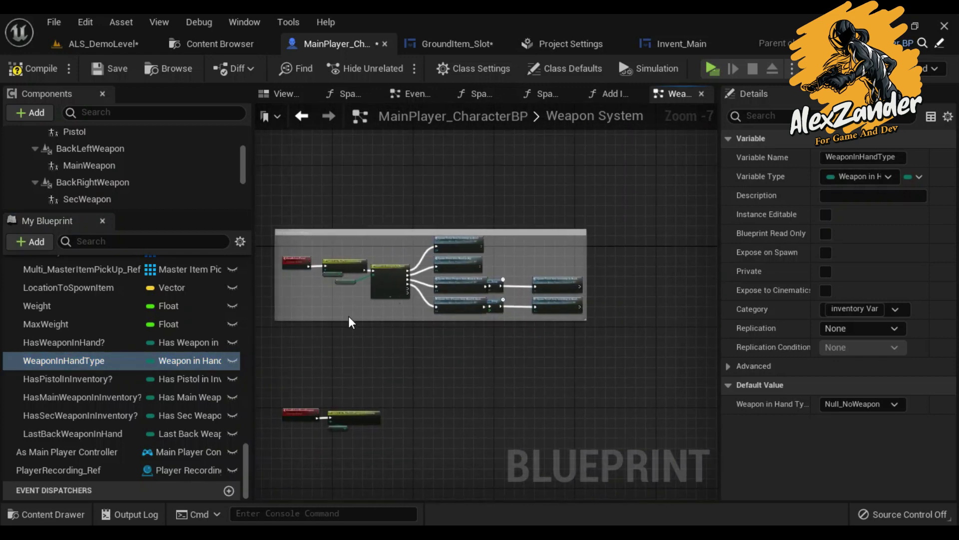
{"action": "left_click_drag", "start_coordinate": [572, 241], "coordinate": [571, 241]}
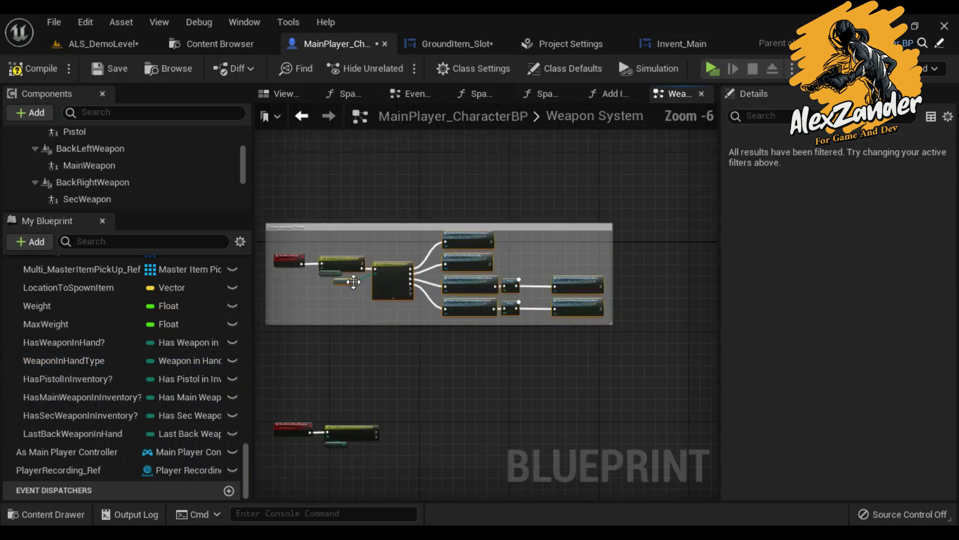
{"action": "scroll", "coordinate": [354, 306], "scroll_direction": "up", "scroll_amount": 3}
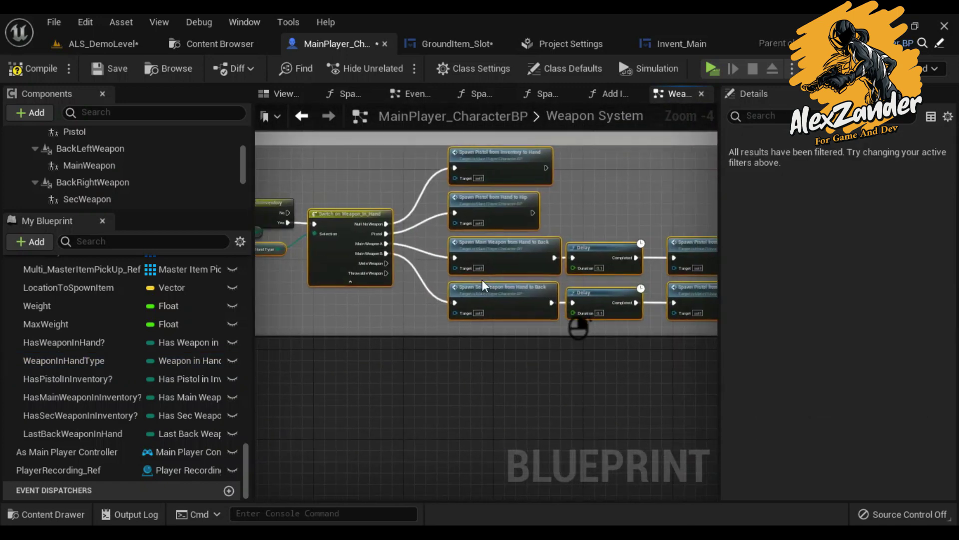
{"action": "scroll", "coordinate": [483, 280], "scroll_direction": "down", "scroll_amount": 2}
{"action": "mouse_move", "coordinate": [665, 320]}
{"action": "right_mouse_down"}
{"action": "mouse_move", "coordinate": [605, 322]}
{"action": "mouse_move", "coordinate": [606, 268]}
{"action": "right_mouse_up"}
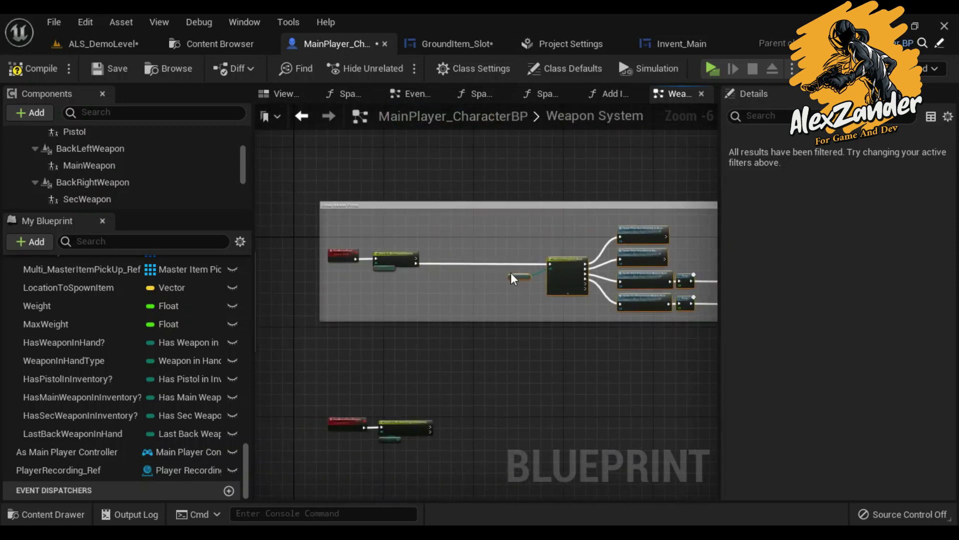
{"action": "scroll", "coordinate": [511, 272], "scroll_direction": "up", "scroll_amount": 4}
{"action": "mouse_move", "coordinate": [511, 272]}
{"action": "right_mouse_down"}
{"action": "mouse_move", "coordinate": [351, 215]}
{"action": "mouse_move", "coordinate": [319, 280]}
{"action": "right_mouse_up"}
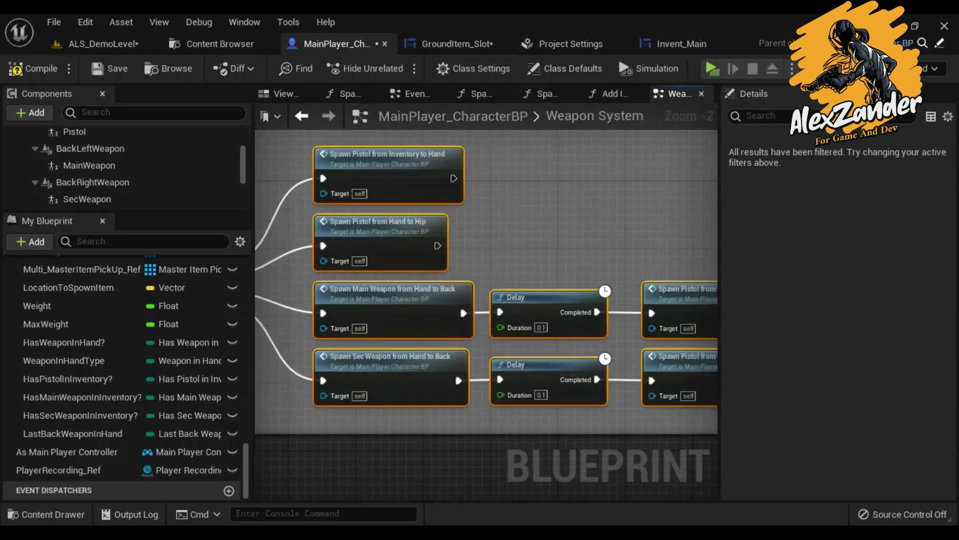
{"action": "right_click_drag", "start_coordinate": [572, 285], "coordinate": [441, 262]}
Step: Add a HasWeaponInHand? getter feeding a Switch on HasWeaponInHand beside the pistol switch
{"action": "left_click_drag", "start_coordinate": [94, 338], "coordinate": [357, 325]}
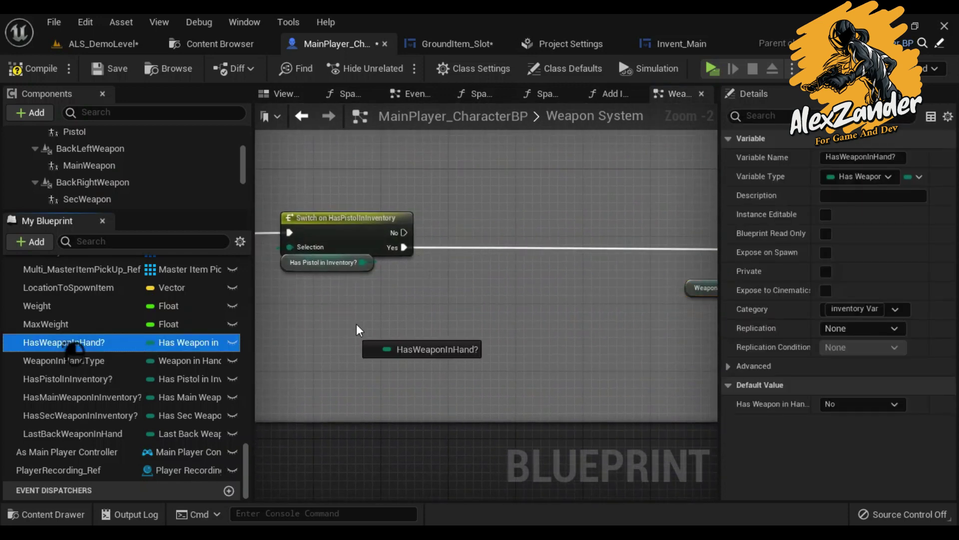
{"action": "mouse_move", "coordinate": [447, 265]}
{"action": "left_mouse_down"}
{"action": "mouse_move", "coordinate": [450, 285]}
{"action": "mouse_move", "coordinate": [480, 322]}
{"action": "mouse_move", "coordinate": [445, 292]}
{"action": "left_mouse_up"}
{"action": "left_click", "coordinate": [467, 295]}
{"action": "type", "text": "swi"}
{"action": "key", "text": "Return"}
{"action": "left_click_drag", "start_coordinate": [503, 289], "coordinate": [502, 234]}
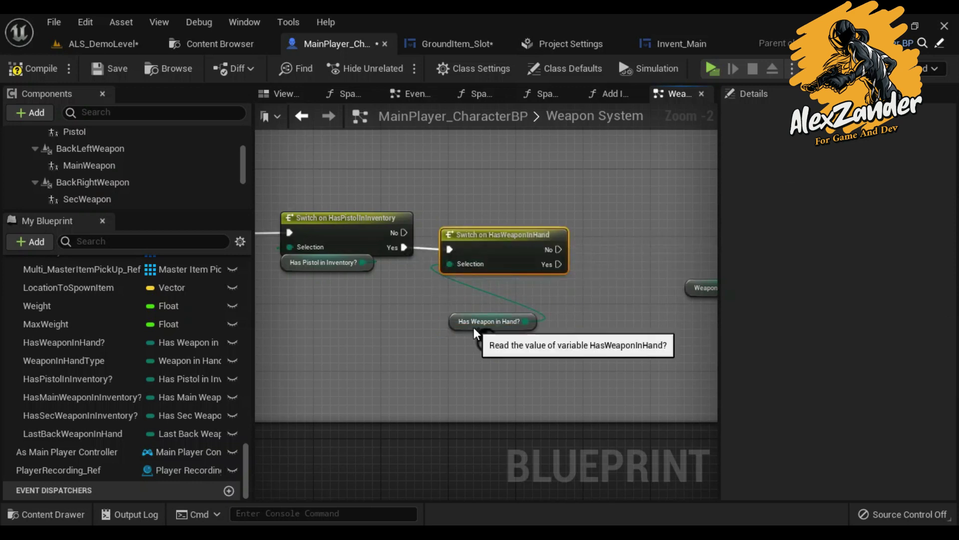
{"action": "left_click_drag", "start_coordinate": [473, 328], "coordinate": [466, 287]}
Step: Connect the switch's Yes output to the Switch on Weapon_In_Hand
{"action": "left_click_drag", "start_coordinate": [335, 295], "coordinate": [499, 294]}
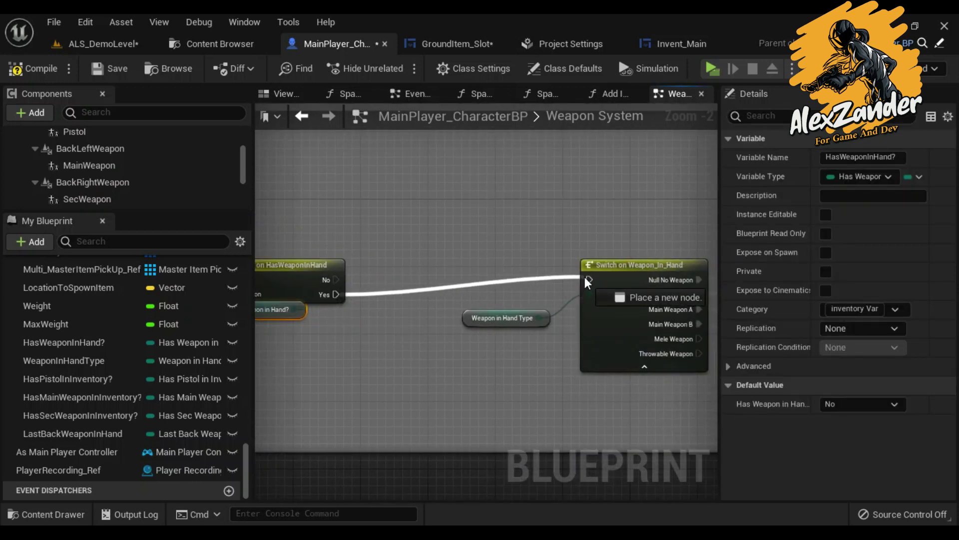
{"action": "left_click_drag", "start_coordinate": [588, 281], "coordinate": [589, 280]}
{"action": "mouse_move", "coordinate": [371, 246]}
{"action": "right_mouse_down"}
{"action": "mouse_move", "coordinate": [576, 235]}
{"action": "mouse_move", "coordinate": [370, 276]}
{"action": "right_mouse_up"}
{"action": "left_click", "coordinate": [480, 255], "text": "ctrl"}
Step: Wire the pistol spawn call into the switch and review the spawn and delay chain
{"action": "scroll", "coordinate": [542, 341], "scroll_direction": "down", "scroll_amount": 3}
{"action": "scroll", "coordinate": [532, 277], "scroll_direction": "up", "scroll_amount": 3}
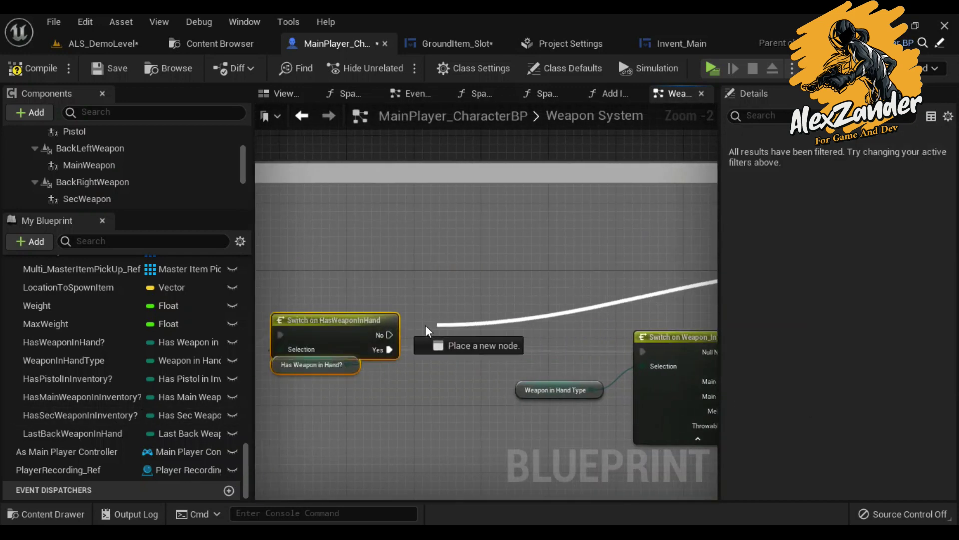
{"action": "left_click_drag", "start_coordinate": [262, 334], "coordinate": [383, 295]}
{"action": "scroll", "coordinate": [383, 295], "scroll_direction": "down", "scroll_amount": 2}
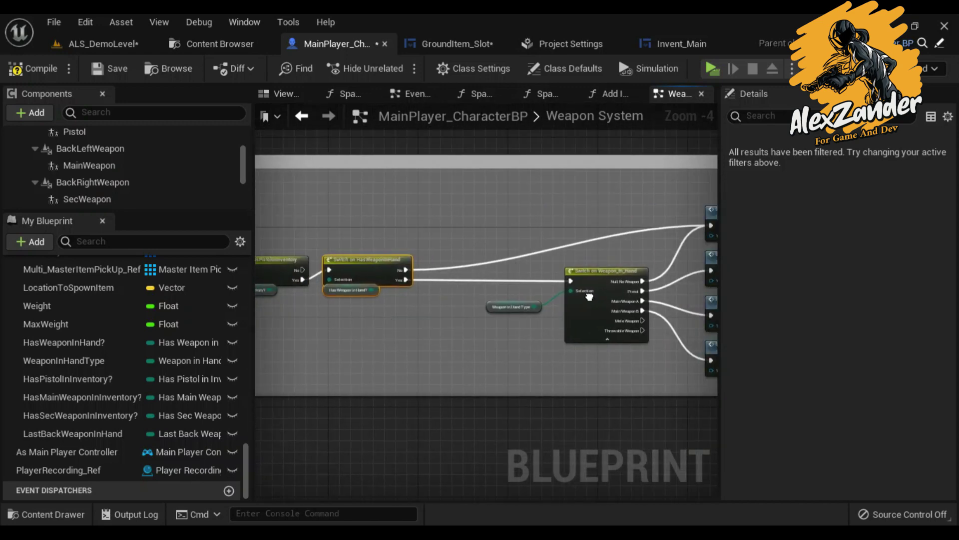
{"action": "mouse_move", "coordinate": [345, 279]}
{"action": "right_mouse_down"}
{"action": "mouse_move", "coordinate": [267, 223]}
{"action": "mouse_move", "coordinate": [383, 235]}
{"action": "right_mouse_up"}
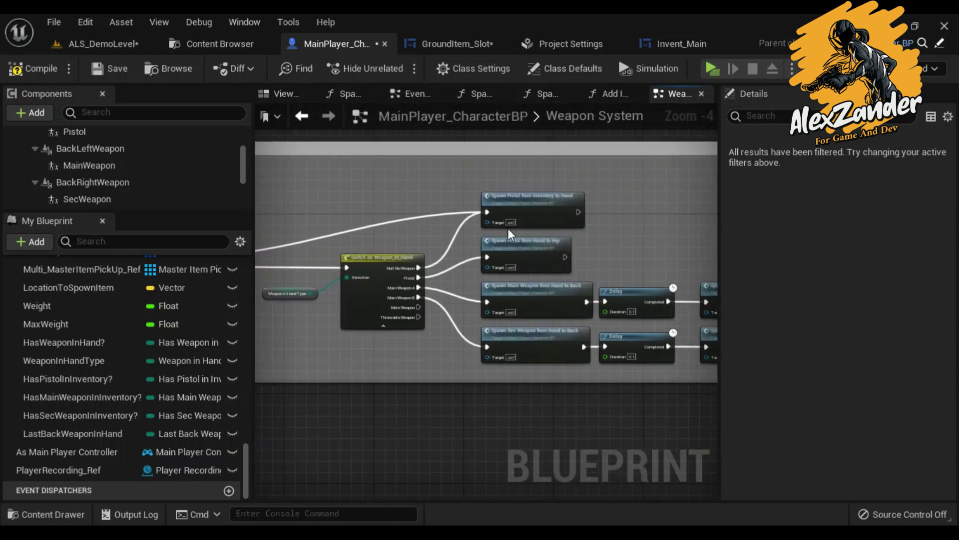
{"action": "scroll", "coordinate": [508, 229], "scroll_direction": "up", "scroll_amount": 2}
{"action": "right_click_drag", "start_coordinate": [595, 245], "coordinate": [604, 204]}
Step: In Spawn Pistol from Hand to Hip, add a Has Weapon in Hand? setter before the Return Node
{"action": "double_click", "coordinate": [487, 232]}
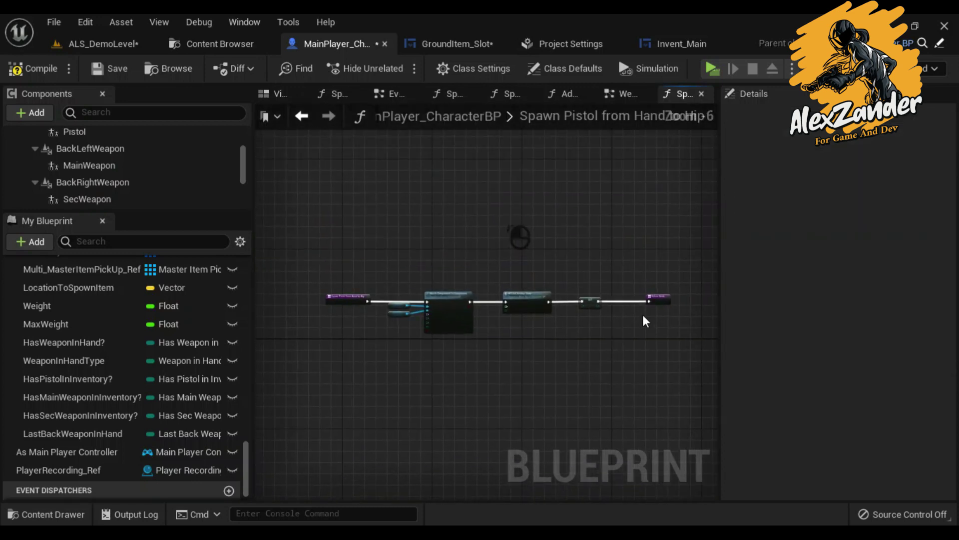
{"action": "left_click_drag", "start_coordinate": [553, 235], "coordinate": [742, 233]}
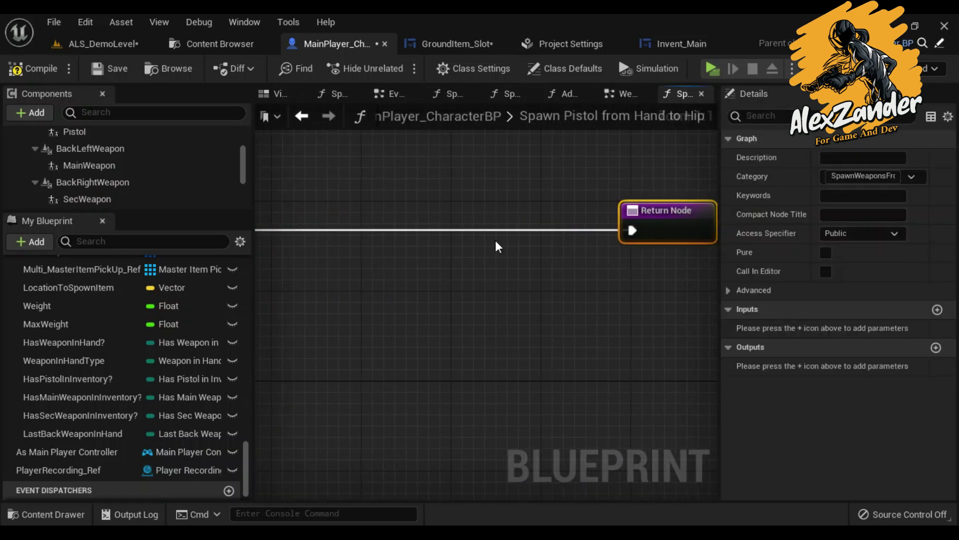
{"action": "right_click_drag", "start_coordinate": [496, 241], "coordinate": [583, 243]}
{"action": "left_click_drag", "start_coordinate": [63, 343], "coordinate": [325, 234], "text": "alt"}
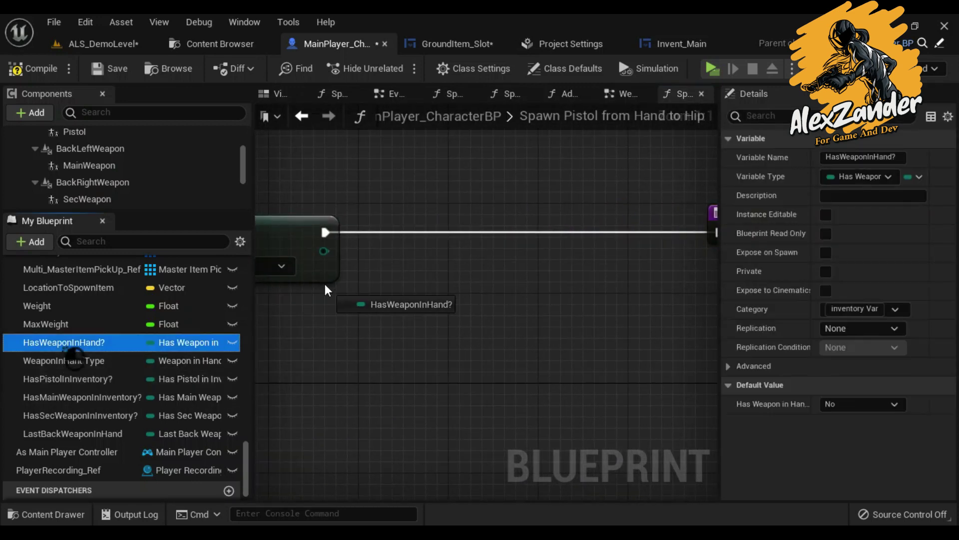
{"action": "scroll", "coordinate": [501, 235], "scroll_direction": "down", "scroll_amount": 3}
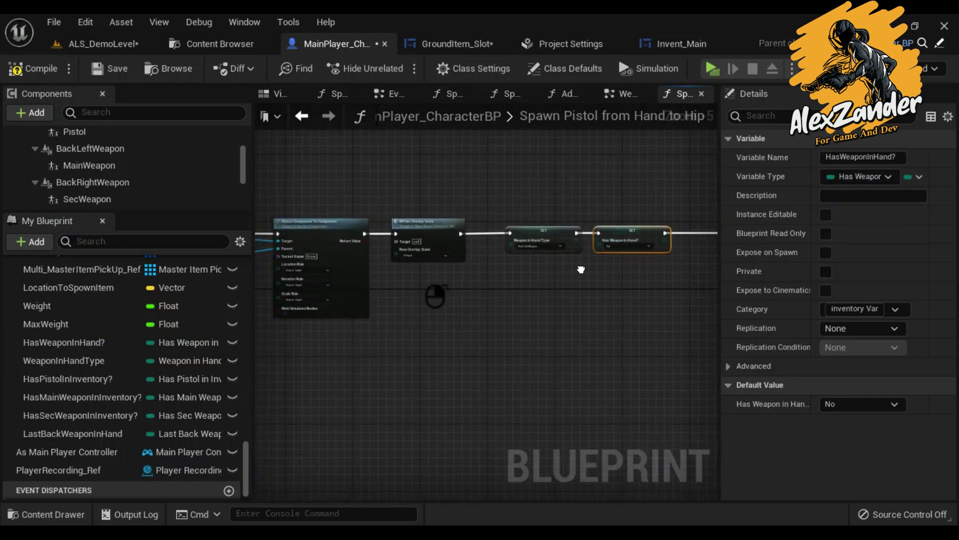
{"action": "right_click_drag", "start_coordinate": [506, 264], "coordinate": [639, 145]}
{"action": "left_click", "coordinate": [702, 94]}
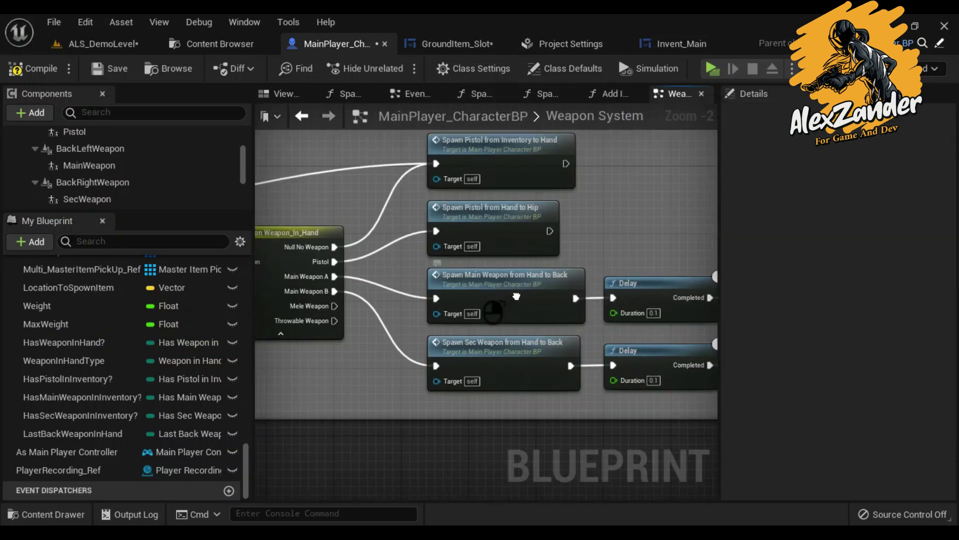
Step: Check the HasPistolInInventory? and HasWeaponInHand? variables and Spawn Pistol from Inventory to Hand's SET node
{"action": "right_click_drag", "start_coordinate": [505, 292], "coordinate": [542, 273]}
{"action": "left_click", "coordinate": [104, 380]}
{"action": "left_click", "coordinate": [93, 342]}
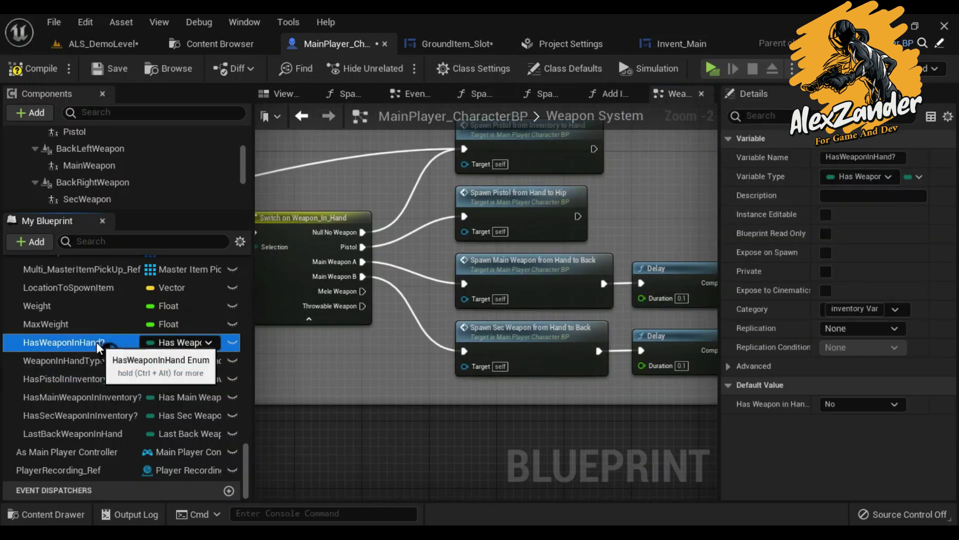
{"action": "right_click_drag", "start_coordinate": [537, 328], "coordinate": [527, 383]}
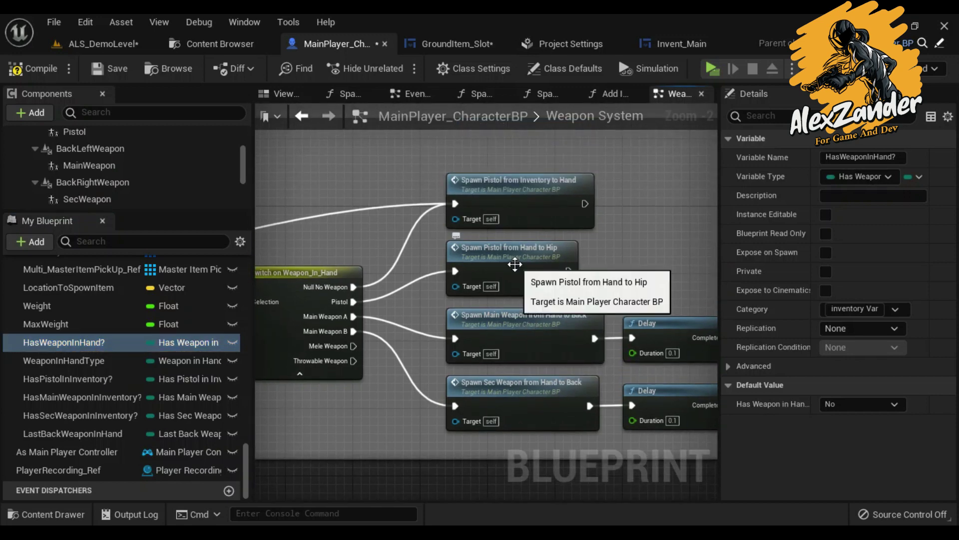
{"action": "double_click", "coordinate": [517, 197]}
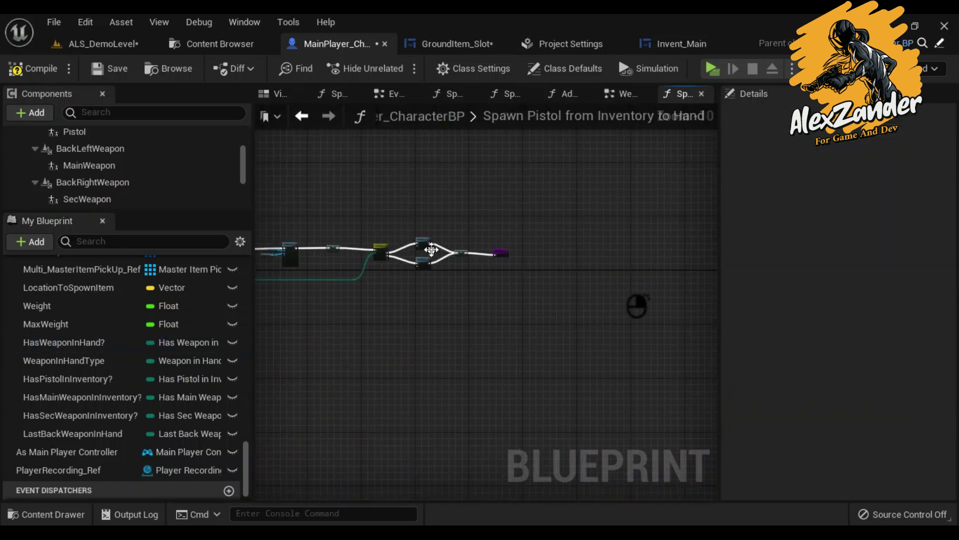
{"action": "left_click", "coordinate": [668, 255]}
{"action": "scroll", "coordinate": [576, 292], "scroll_direction": "down", "scroll_amount": 3}
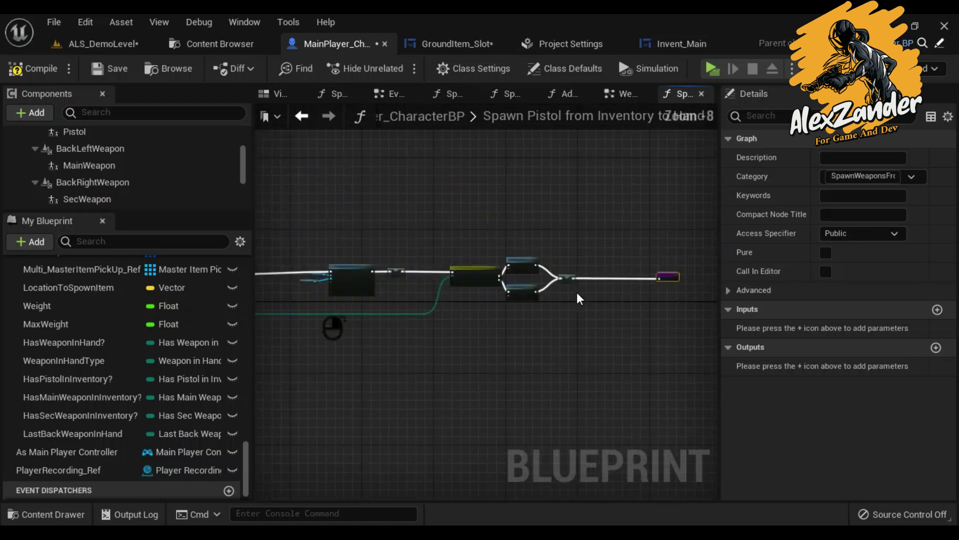
{"action": "scroll", "coordinate": [467, 267], "scroll_direction": "up", "scroll_amount": 3}
{"action": "right_click_drag", "start_coordinate": [587, 310], "coordinate": [542, 286]}
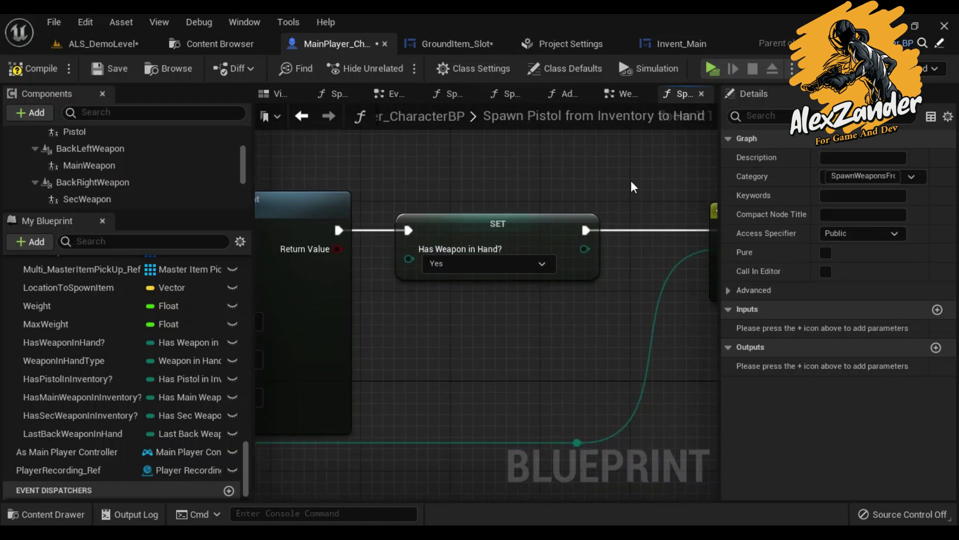
{"action": "left_click", "coordinate": [702, 94]}
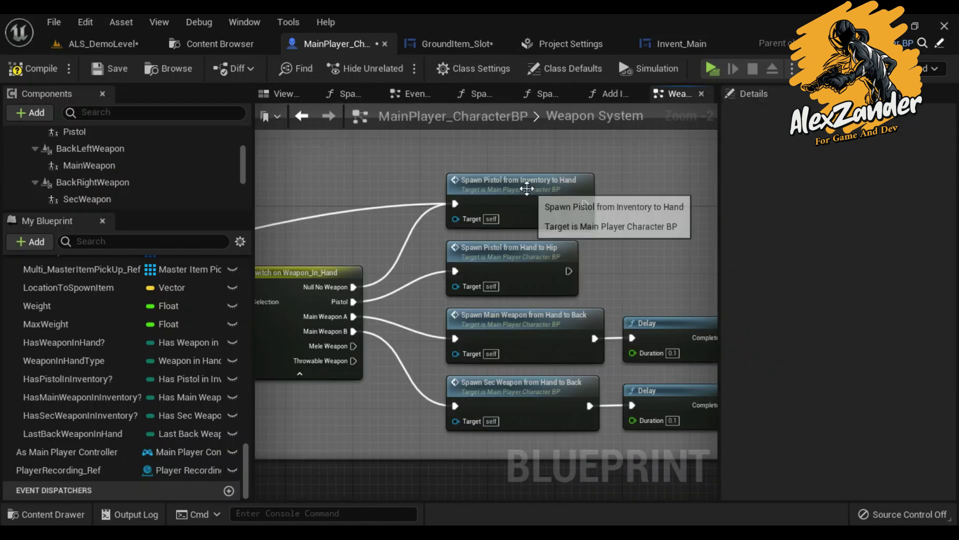
Step: Recheck the two SET nodes in the Spawn Pistol from Hand to Hip function
{"action": "double_click", "coordinate": [515, 195]}
{"action": "left_click", "coordinate": [702, 94]}
{"action": "double_click", "coordinate": [523, 265]}
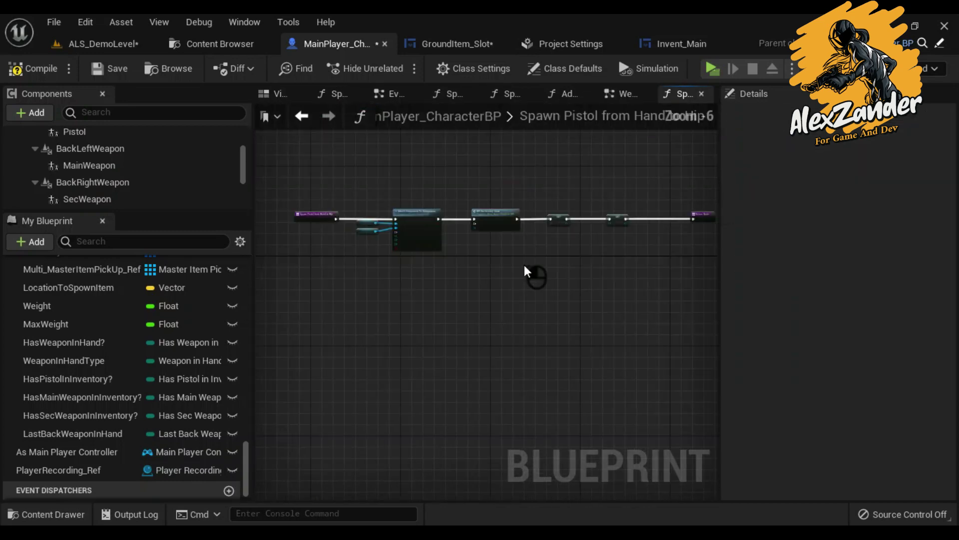
{"action": "scroll", "coordinate": [622, 357], "scroll_direction": "up", "scroll_amount": 5}
{"action": "right_click_drag", "start_coordinate": [622, 358], "coordinate": [613, 362]}
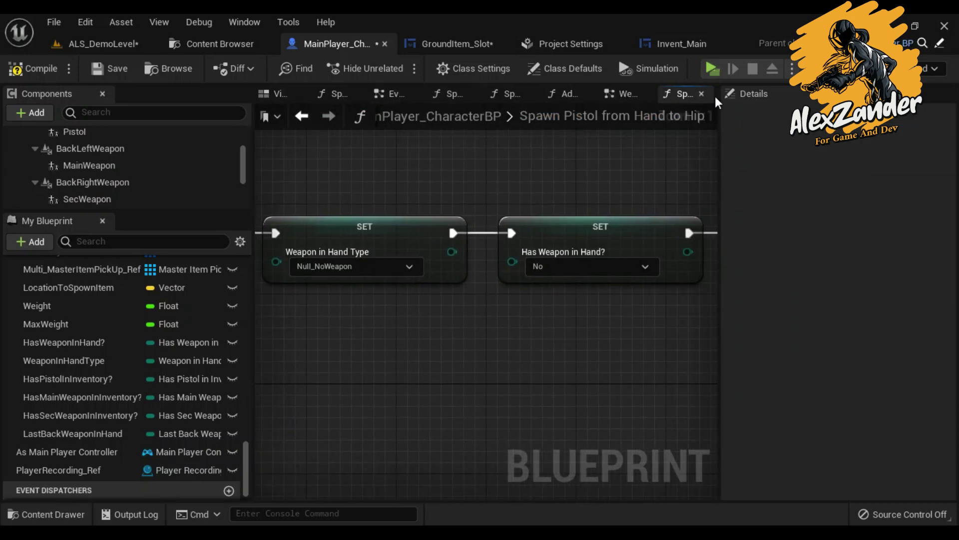
{"action": "left_click", "coordinate": [702, 94]}
Step: In Spawn Main Weapon from Hand to Back, wire a new SET Has Weapon in Hand? before the return
{"action": "double_click", "coordinate": [456, 224]}
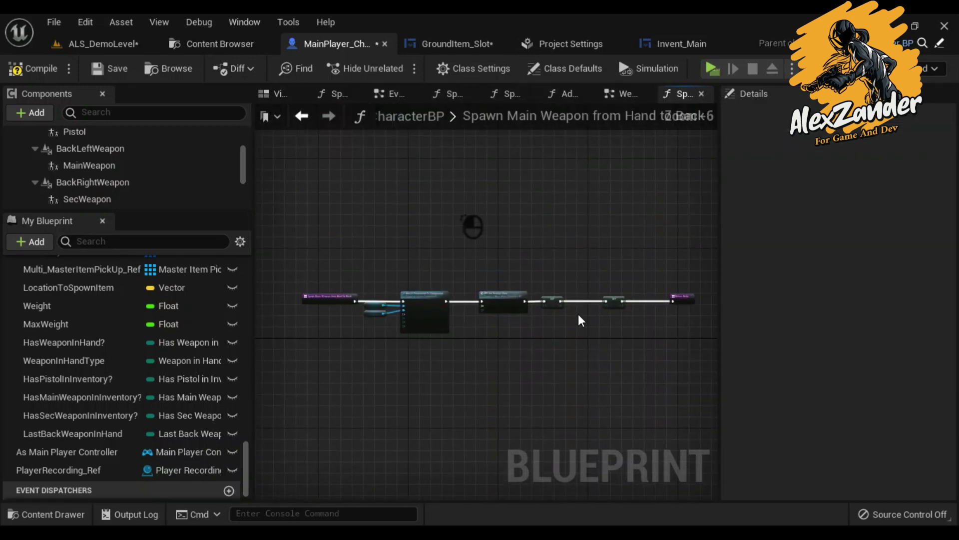
{"action": "scroll", "coordinate": [580, 319], "scroll_direction": "up", "scroll_amount": 5}
{"action": "right_click_drag", "start_coordinate": [615, 345], "coordinate": [476, 252]}
{"action": "right_click_drag", "start_coordinate": [523, 281], "coordinate": [72, 378]}
{"action": "left_click_drag", "start_coordinate": [70, 347], "coordinate": [439, 286]}
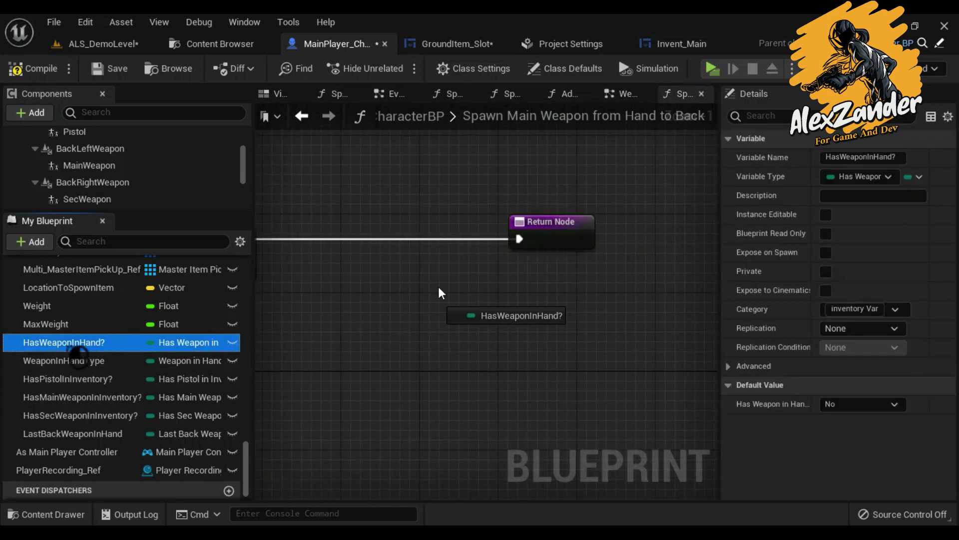
{"action": "mouse_move", "coordinate": [503, 238]}
{"action": "left_mouse_down"}
{"action": "mouse_move", "coordinate": [435, 253]}
{"action": "mouse_move", "coordinate": [384, 225]}
{"action": "left_mouse_up"}
{"action": "right_click_drag", "start_coordinate": [385, 225], "coordinate": [483, 225]}
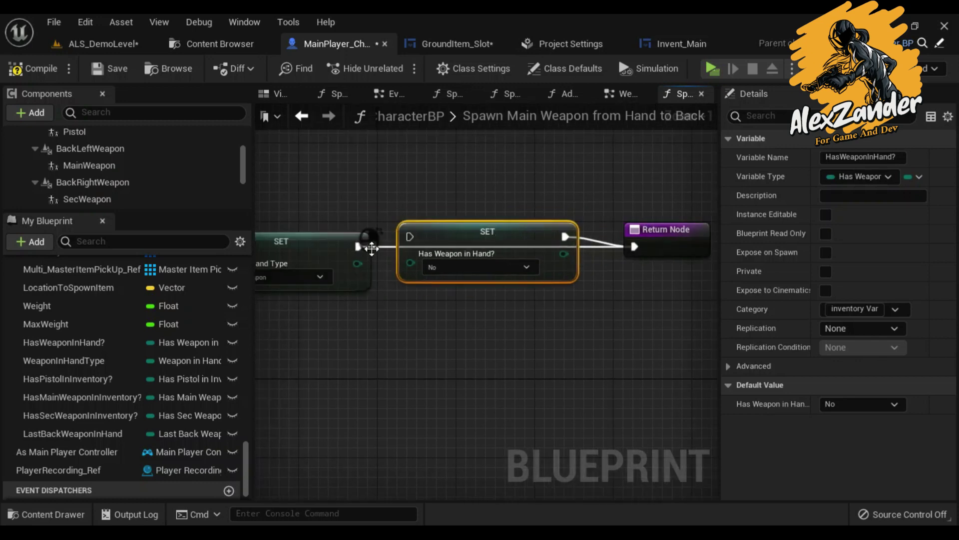
{"action": "left_click_drag", "start_coordinate": [358, 246], "coordinate": [406, 232]}
{"action": "right_click_drag", "start_coordinate": [406, 232], "coordinate": [636, 240]}
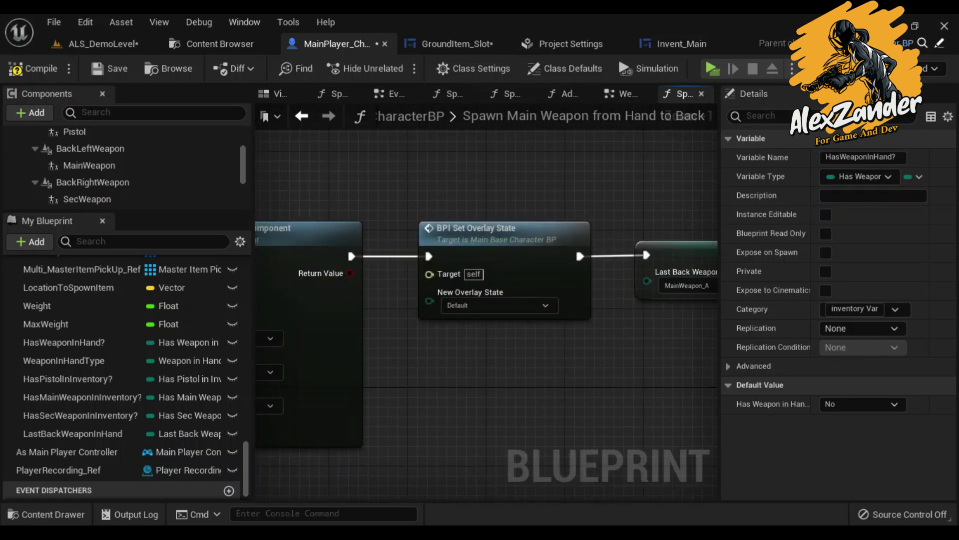
{"action": "left_click", "coordinate": [621, 94]}
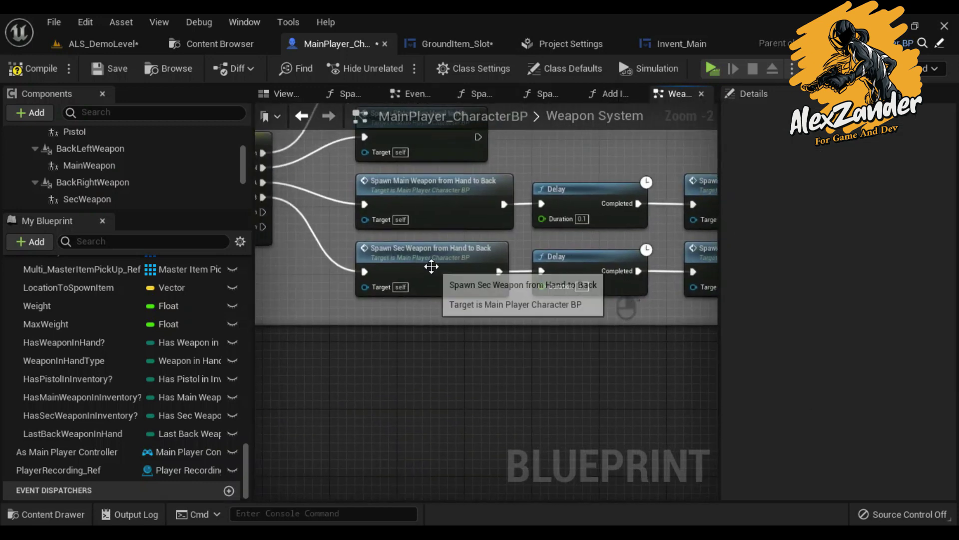
Step: In Spawn Sec Weapon from Hand to Back, add a Has Weapon in Hand? setter wired into the Return Node
{"action": "double_click", "coordinate": [441, 260]}
{"action": "scroll", "coordinate": [641, 334], "scroll_direction": "up", "scroll_amount": 4}
{"action": "left_click_drag", "start_coordinate": [519, 225], "coordinate": [688, 225]}
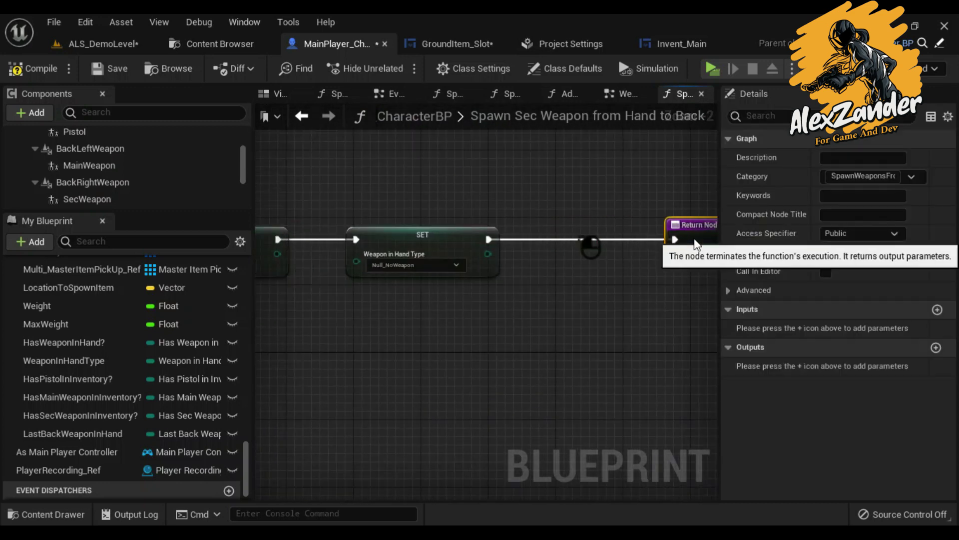
{"action": "left_click_drag", "start_coordinate": [55, 360], "coordinate": [409, 250], "text": "alt"}
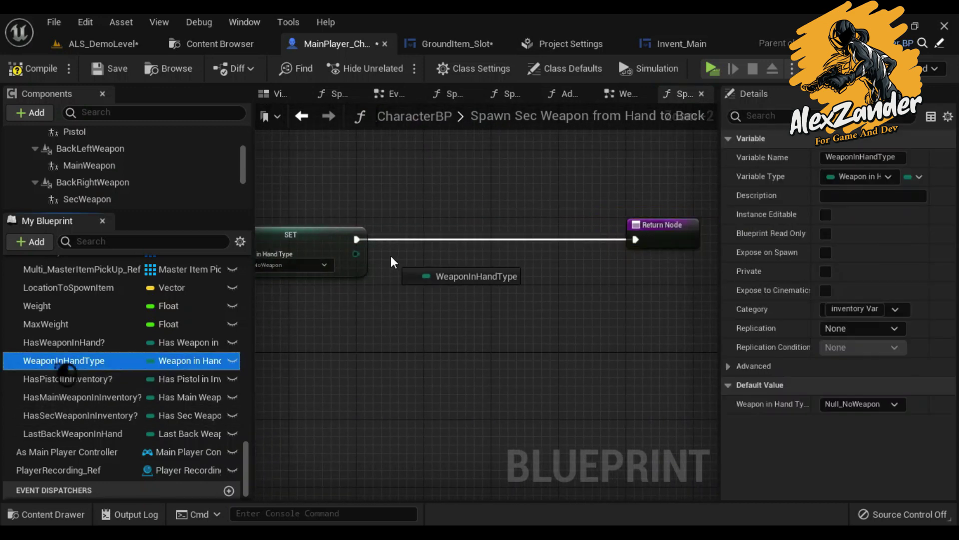
{"action": "key", "text": "Delete"}
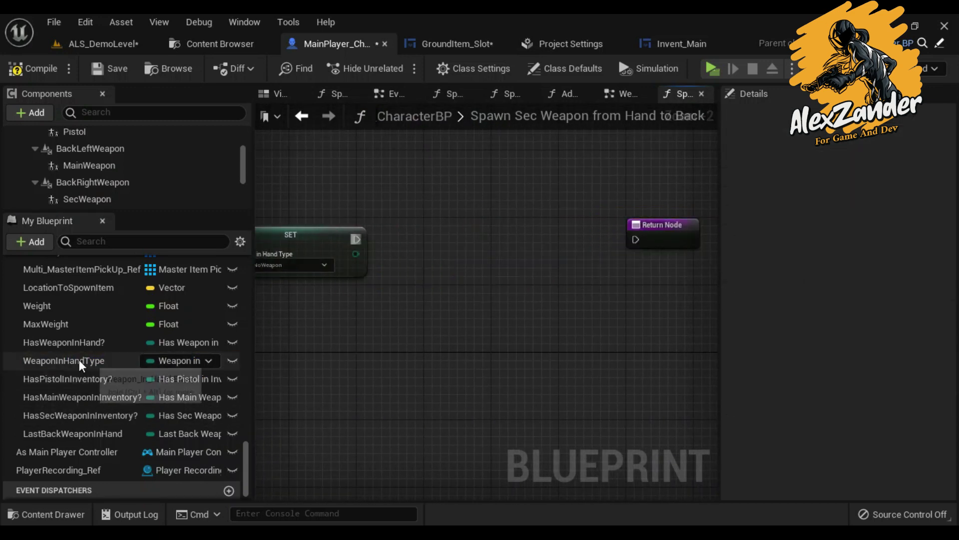
{"action": "mouse_move", "coordinate": [64, 342]}
{"action": "left_mouse_down", "text": "alt"}
{"action": "mouse_move", "coordinate": [409, 244]}
{"action": "mouse_move", "coordinate": [487, 243]}
{"action": "left_mouse_up", "text": "alt"}
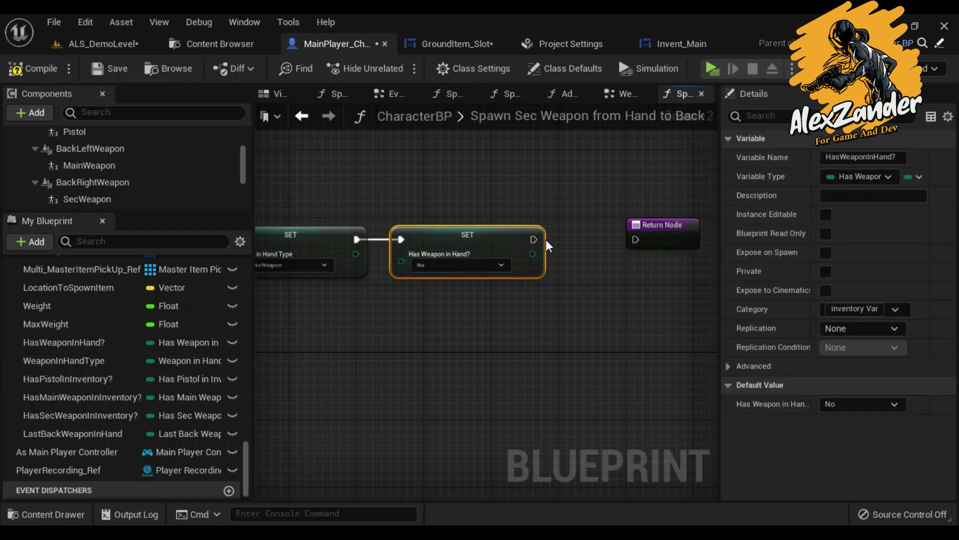
{"action": "left_click_drag", "start_coordinate": [636, 245], "coordinate": [638, 241]}
{"action": "right_click_drag", "start_coordinate": [637, 245], "coordinate": [744, 241]}
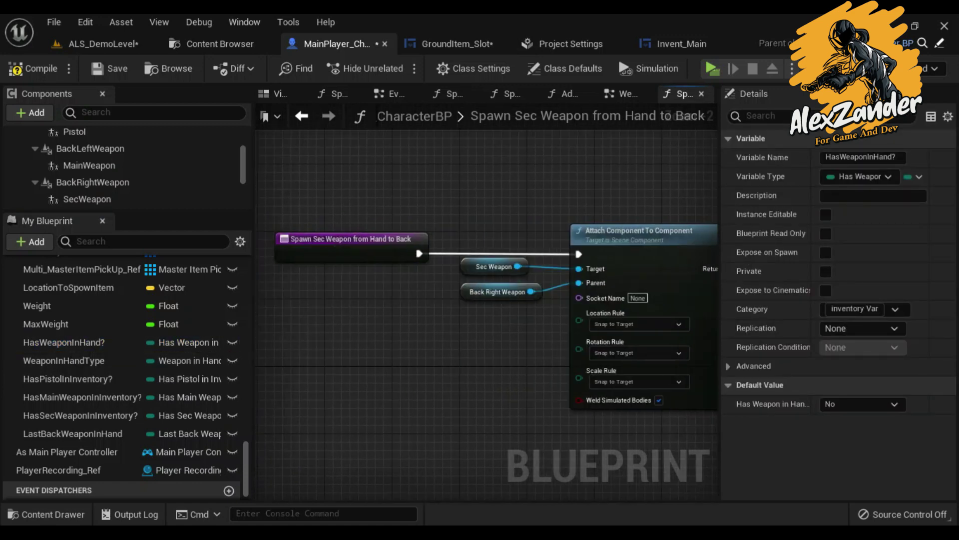
{"action": "left_click", "coordinate": [701, 94]}
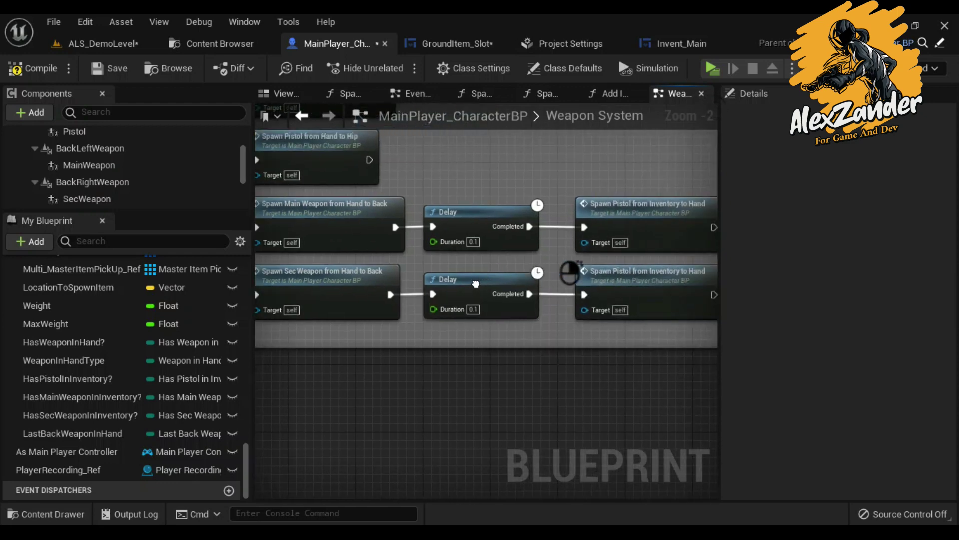
Step: Inspect the Spawn Sec Weapon and Spawn Main Weapon from Ground to Hand graphs' Attach, SET and Switch nodes
{"action": "scroll", "coordinate": [501, 256], "scroll_direction": "down", "scroll_amount": 3}
{"action": "scroll", "coordinate": [572, 236], "scroll_direction": "up", "scroll_amount": 1}
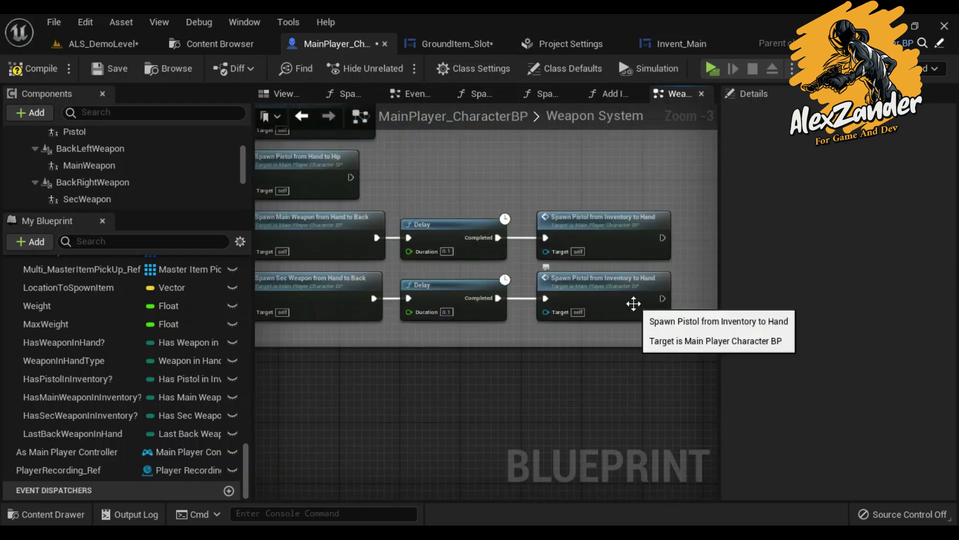
{"action": "mouse_move", "coordinate": [470, 211]}
{"action": "right_mouse_down"}
{"action": "mouse_move", "coordinate": [565, 290]}
{"action": "mouse_move", "coordinate": [594, 255]}
{"action": "right_mouse_up"}
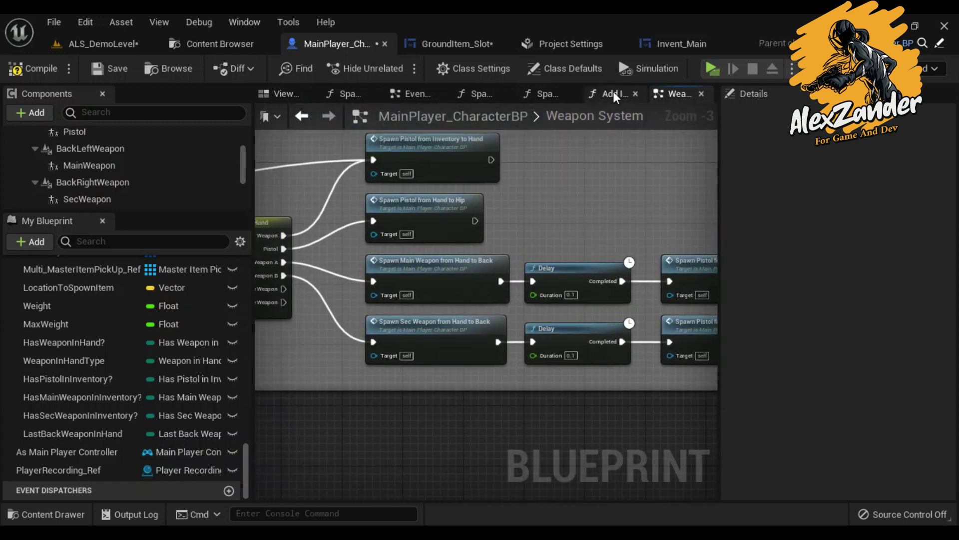
{"action": "left_click", "coordinate": [540, 94]}
{"action": "scroll", "coordinate": [499, 221], "scroll_direction": "down", "scroll_amount": 3}
{"action": "scroll", "coordinate": [499, 221], "scroll_direction": "up", "scroll_amount": 2}
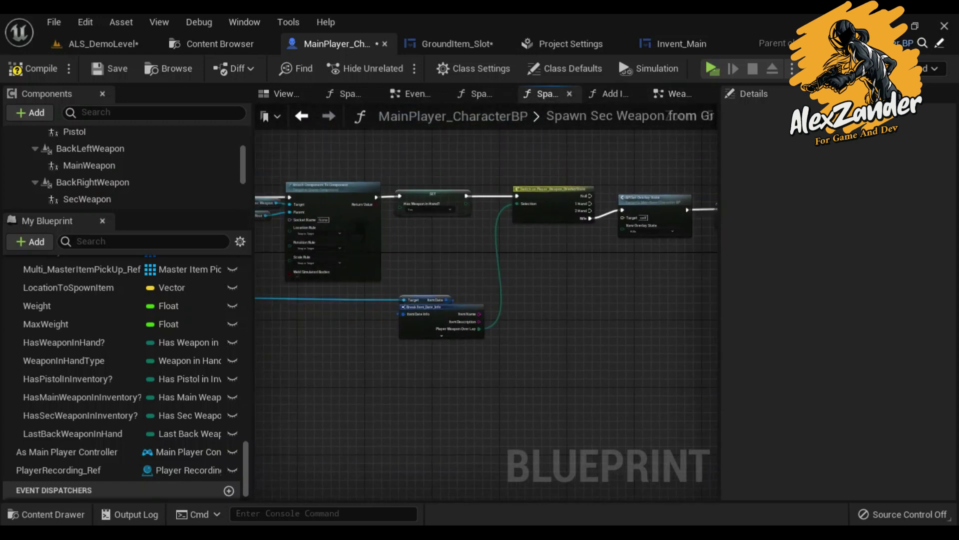
{"action": "scroll", "coordinate": [496, 209], "scroll_direction": "up", "scroll_amount": 2}
{"action": "left_click", "coordinate": [483, 96]}
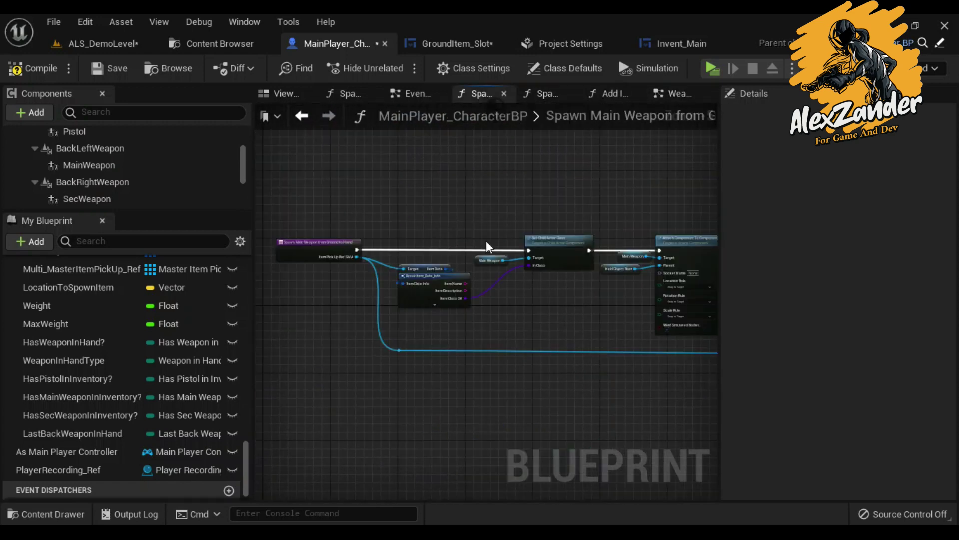
{"action": "right_click_drag", "start_coordinate": [486, 242], "coordinate": [449, 227]}
{"action": "scroll", "coordinate": [541, 233], "scroll_direction": "up", "scroll_amount": 3}
{"action": "scroll", "coordinate": [508, 222], "scroll_direction": "down", "scroll_amount": 2}
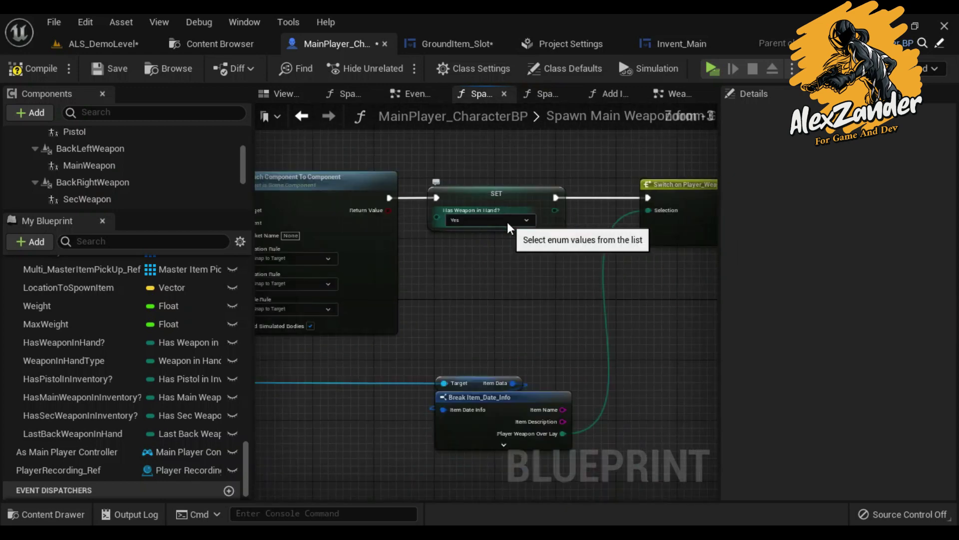
{"action": "scroll", "coordinate": [168, 346], "scroll_direction": "up", "scroll_amount": 5}
{"action": "scroll", "coordinate": [169, 347], "scroll_direction": "up", "scroll_amount": 3}
{"action": "scroll", "coordinate": [215, 378], "scroll_direction": "up", "scroll_amount": 3}
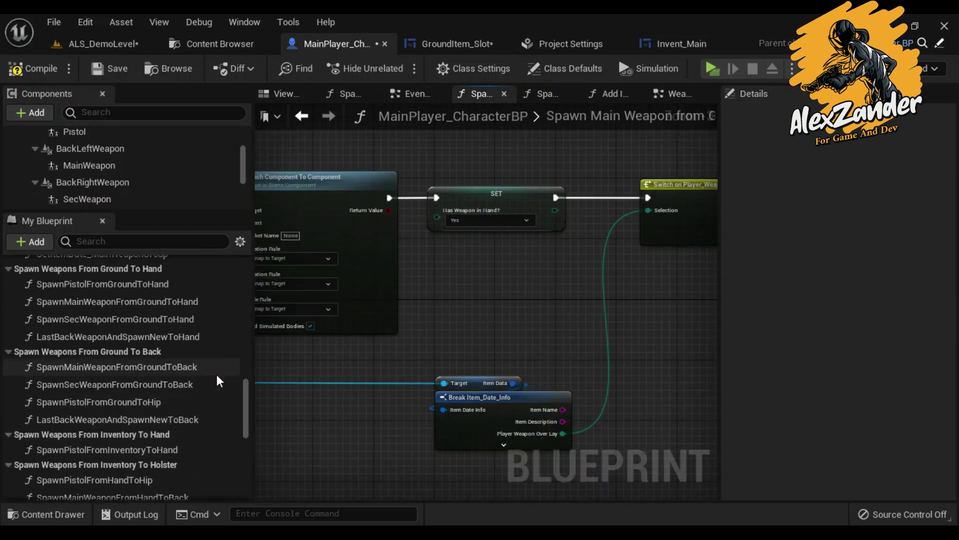
{"action": "scroll", "coordinate": [215, 377], "scroll_direction": "up", "scroll_amount": 3}
{"action": "scroll", "coordinate": [121, 355], "scroll_direction": "up", "scroll_amount": 2}
Step: Open the Pistol, Main and Sec FromGroundToHand and LastBackWeaponAndSpawnNewToHand function graphs
{"action": "double_click", "coordinate": [121, 355]}
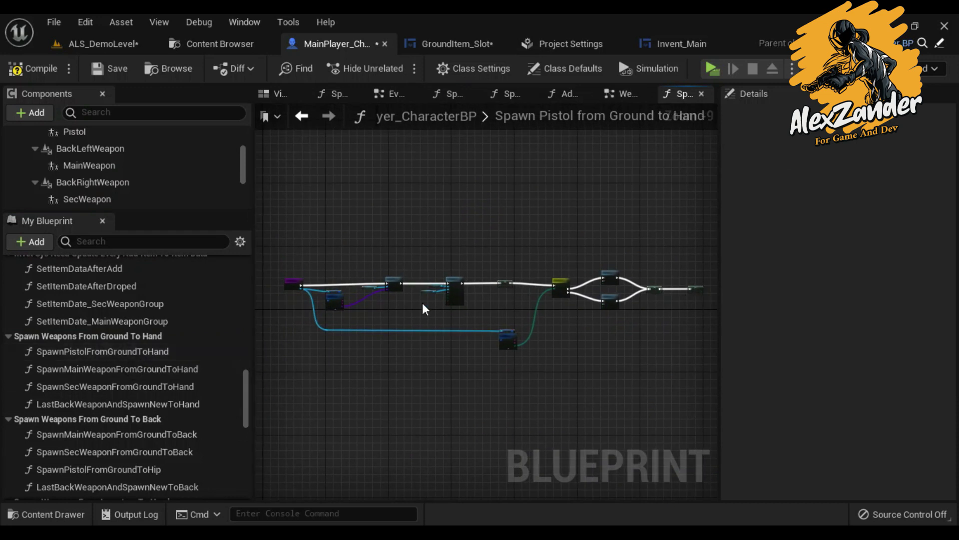
{"action": "scroll", "coordinate": [468, 328], "scroll_direction": "up", "scroll_amount": 5}
{"action": "double_click", "coordinate": [195, 369]}
{"action": "scroll", "coordinate": [473, 270], "scroll_direction": "up", "scroll_amount": 4}
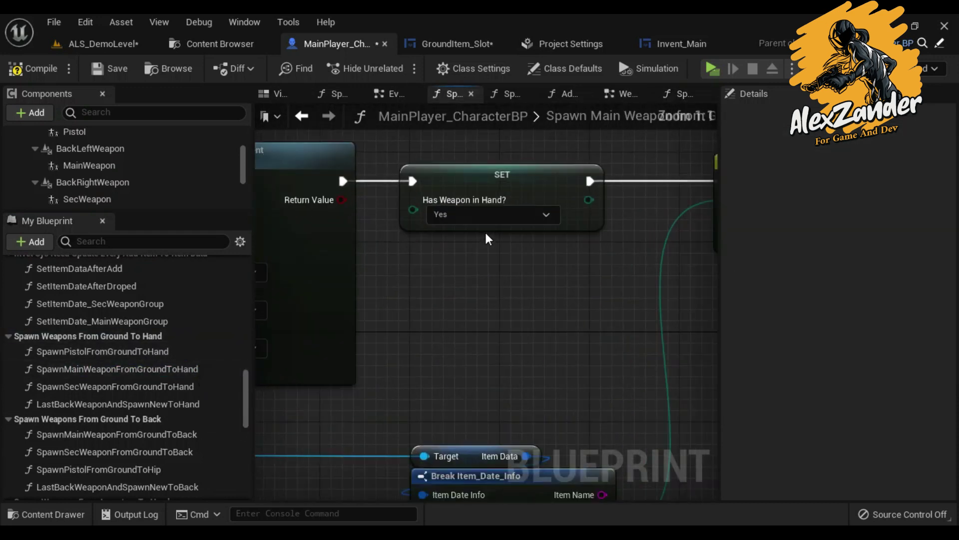
{"action": "double_click", "coordinate": [169, 387]}
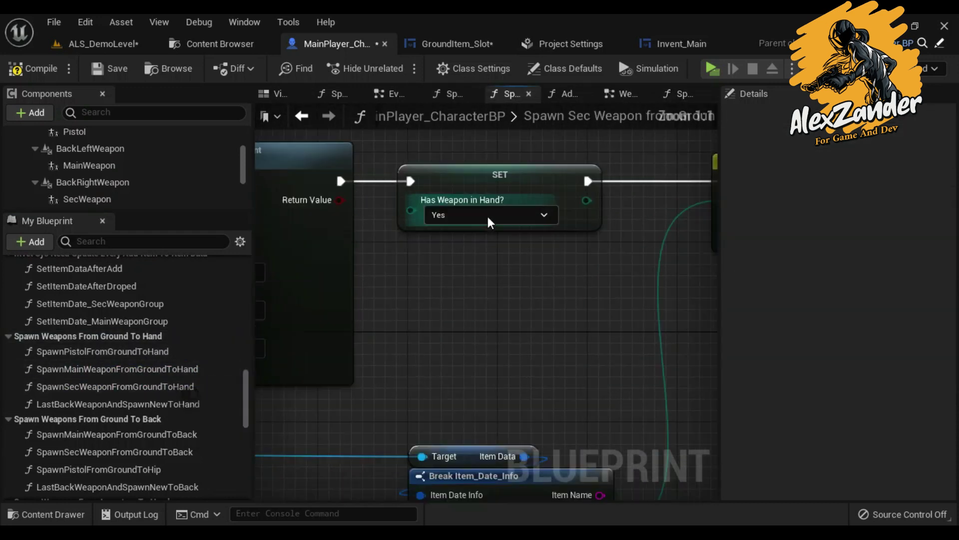
{"action": "double_click", "coordinate": [154, 404]}
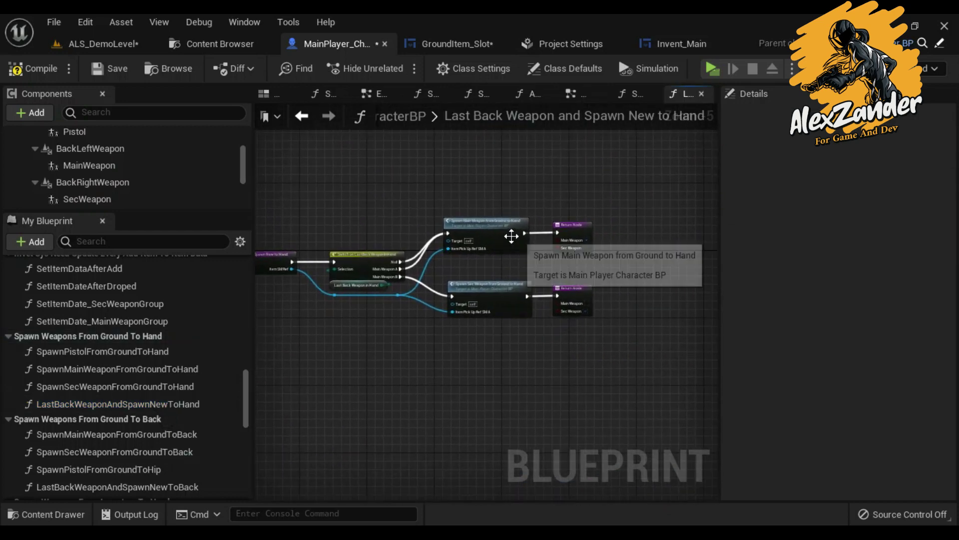
{"action": "scroll", "coordinate": [435, 225], "scroll_direction": "up", "scroll_amount": 3}
{"action": "double_click", "coordinate": [437, 229]}
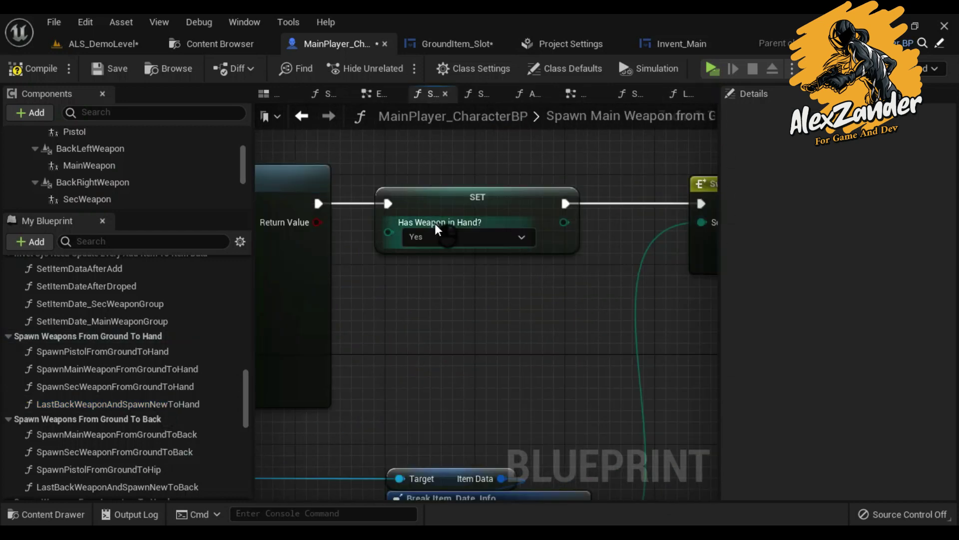
Step: Close the extra spawn function graph tabs
{"action": "left_click", "coordinate": [445, 94]}
{"action": "left_click", "coordinate": [453, 93]}
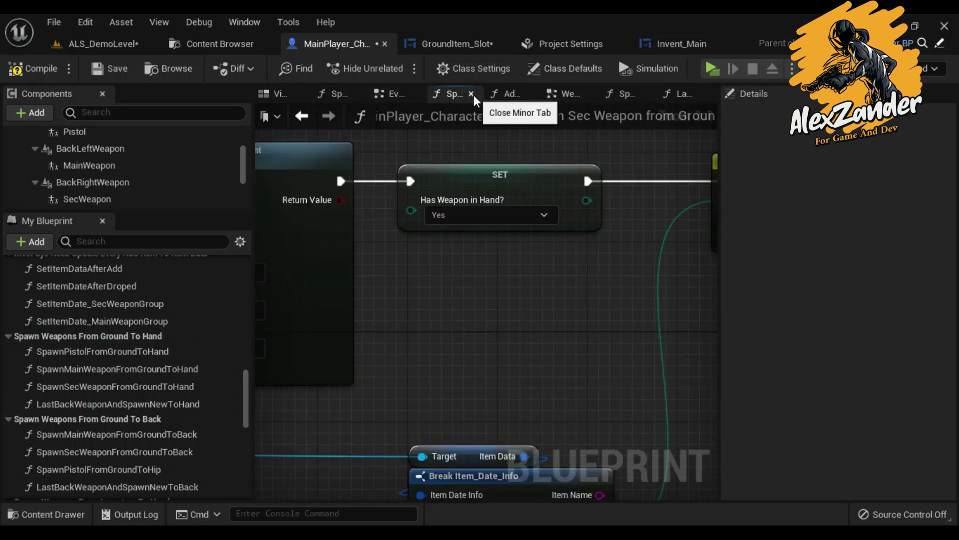
{"action": "left_click", "coordinate": [471, 93]}
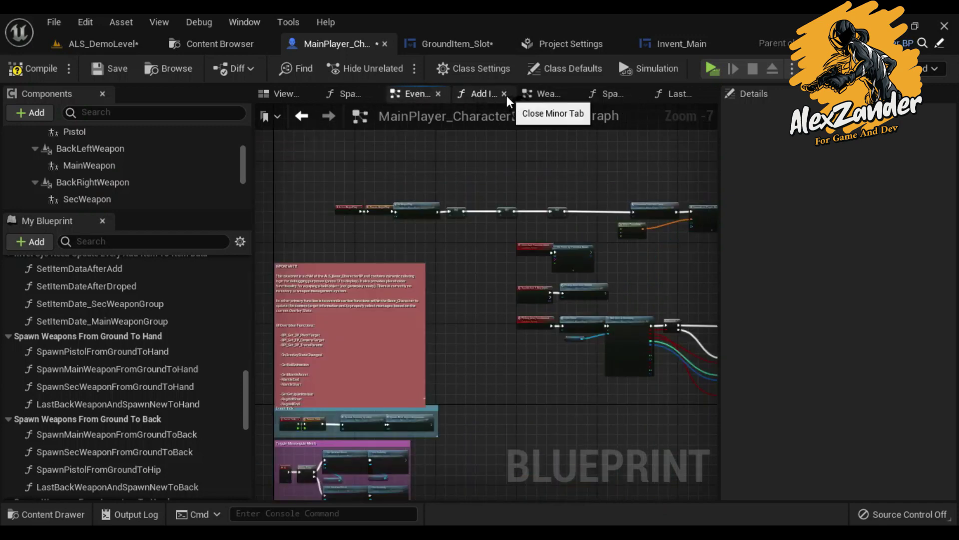
{"action": "left_click", "coordinate": [507, 94]}
{"action": "left_click", "coordinate": [626, 94]}
Step: Add a Has Weapon in Hand? getter feeding a new Switch on HasWeaponInHand after the inventory switch
{"action": "left_click", "coordinate": [691, 94]}
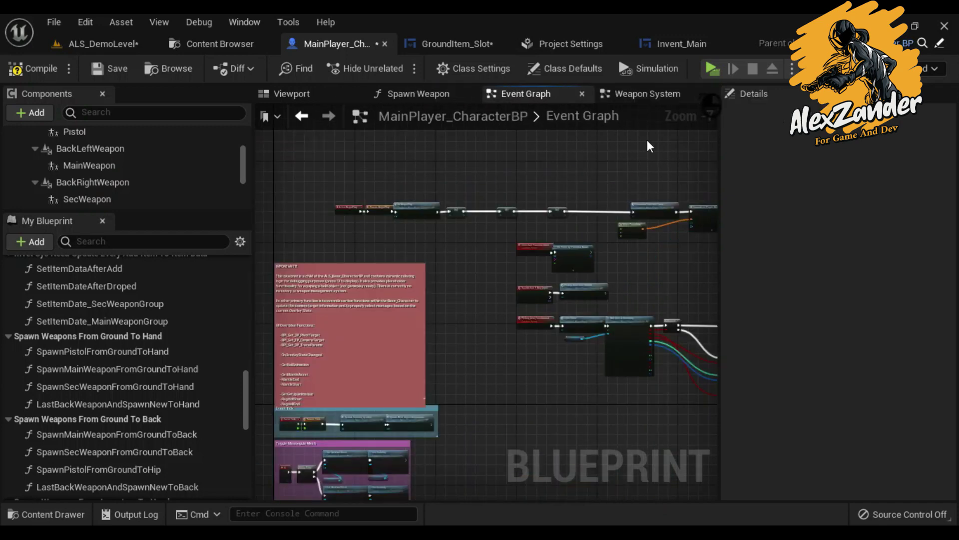
{"action": "left_click", "coordinate": [619, 94]}
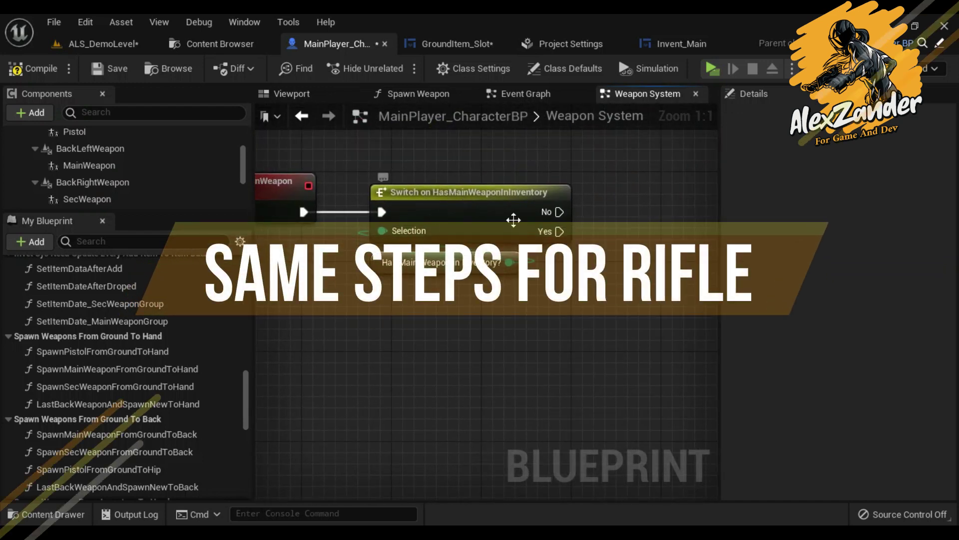
{"action": "mouse_move", "coordinate": [514, 218]}
{"action": "right_mouse_down"}
{"action": "mouse_move", "coordinate": [345, 206]}
{"action": "mouse_move", "coordinate": [368, 210]}
{"action": "right_mouse_up"}
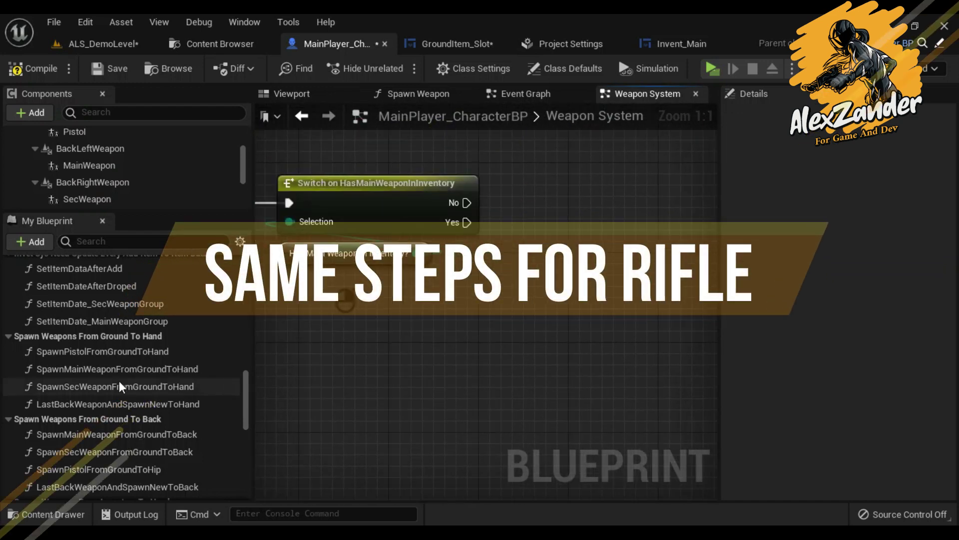
{"action": "scroll", "coordinate": [121, 375], "scroll_direction": "down", "scroll_amount": 5}
{"action": "scroll", "coordinate": [121, 376], "scroll_direction": "down", "scroll_amount": 5}
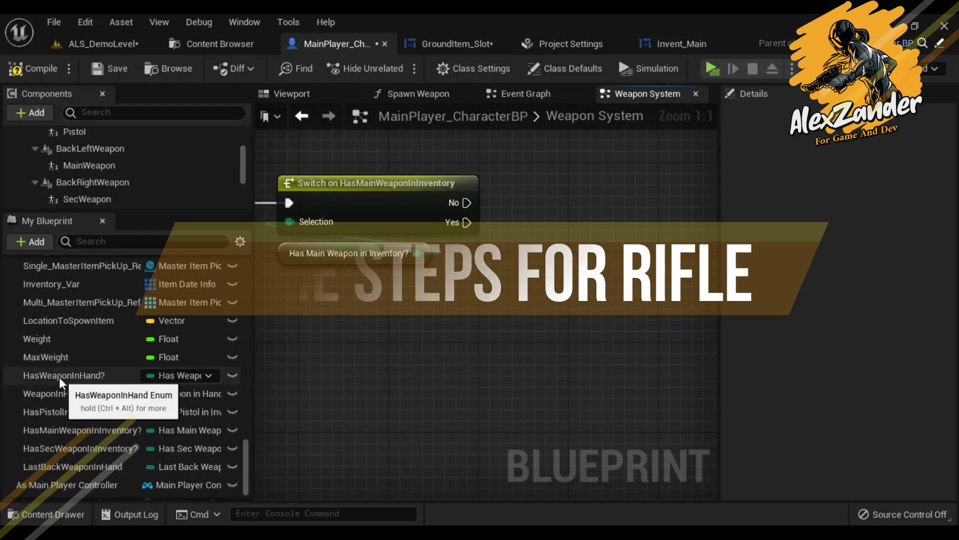
{"action": "left_click_drag", "start_coordinate": [59, 375], "coordinate": [552, 285]}
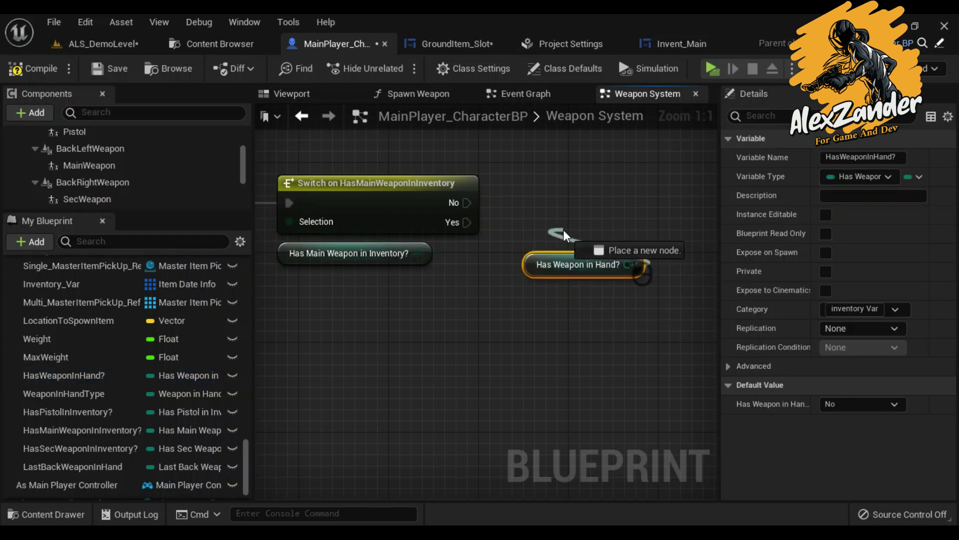
{"action": "left_click_drag", "start_coordinate": [629, 262], "coordinate": [563, 229]}
{"action": "type", "text": "swit"}
{"action": "key", "text": "Return"}
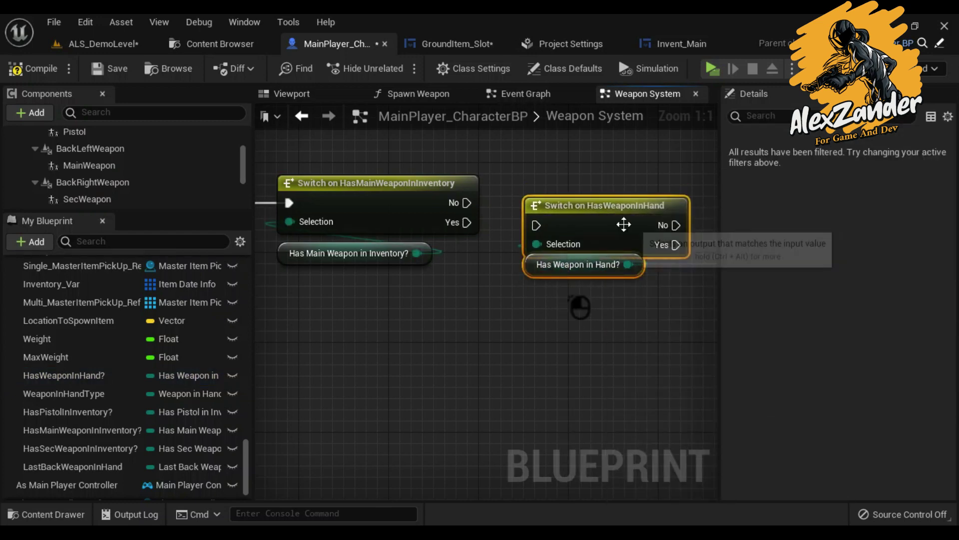
{"action": "left_click_drag", "start_coordinate": [578, 310], "coordinate": [478, 206]}
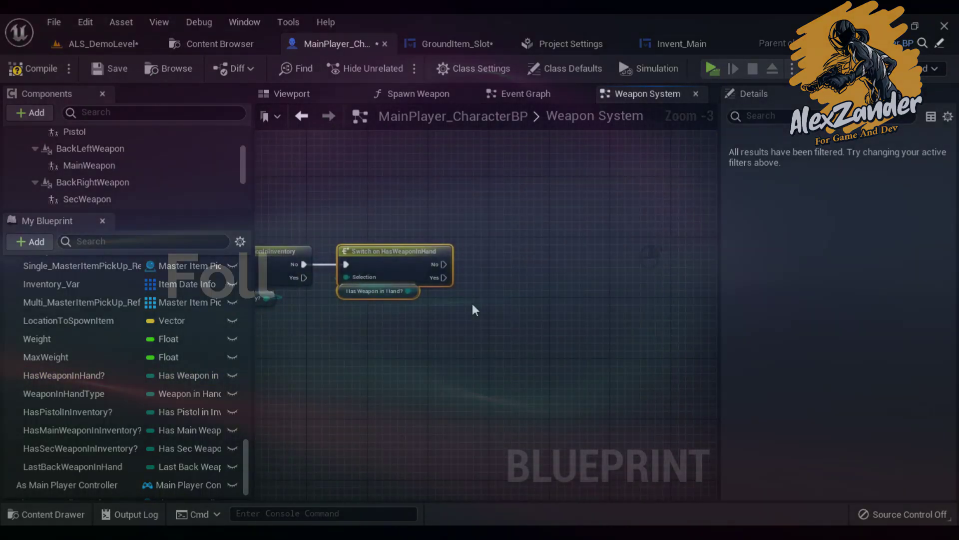
Step: Select the SpawnPistolFromInventoryToHand function in My Blueprint
{"action": "scroll", "coordinate": [195, 356], "scroll_direction": "up", "scroll_amount": 3}
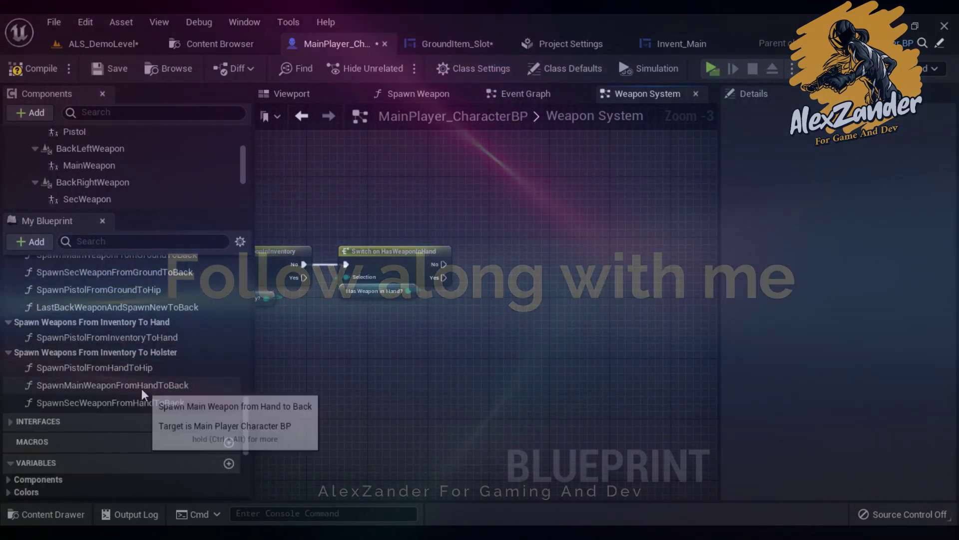
{"action": "scroll", "coordinate": [122, 379], "scroll_direction": "up", "scroll_amount": 1}
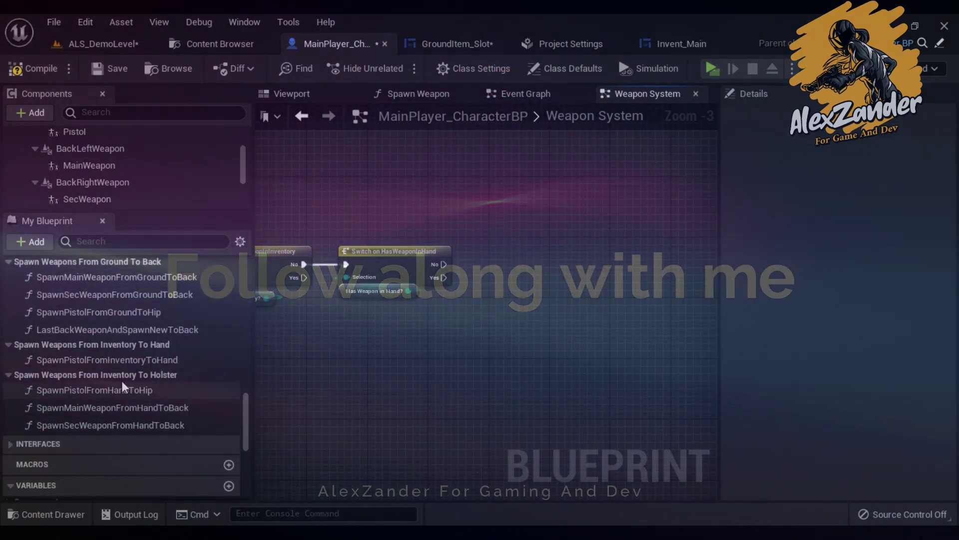
{"action": "left_click", "coordinate": [156, 360]}
Step: Duplicate SpawnPistolFromInventoryToHand and rename the copy SpawnMainWeaponFromInventoryToHand
{"action": "right_click", "coordinate": [131, 361]}
{"action": "left_click", "coordinate": [155, 462]}
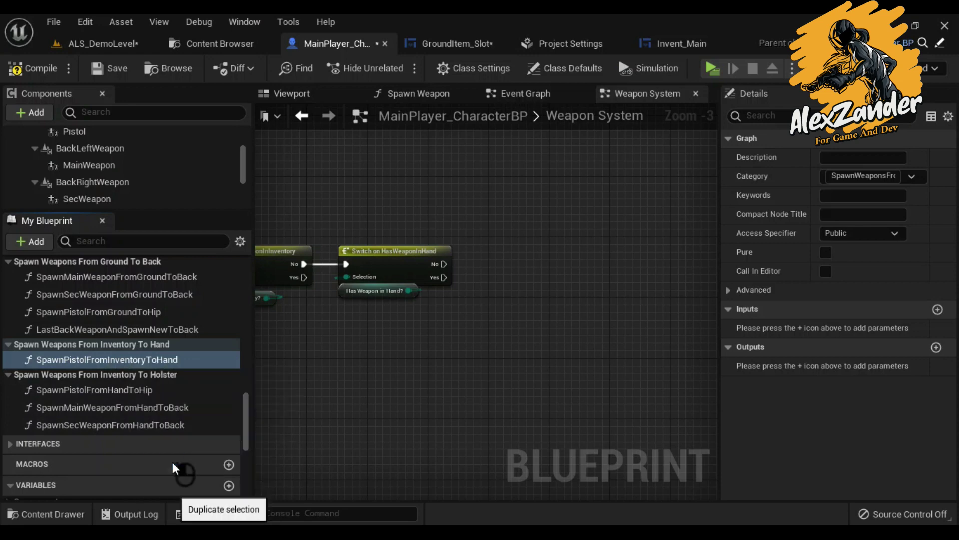
{"action": "left_click", "coordinate": [185, 382]}
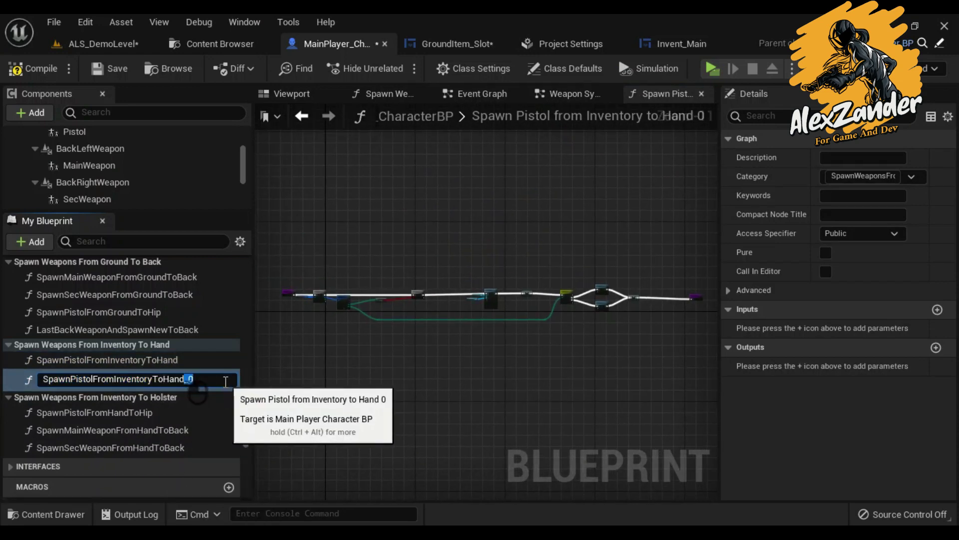
{"action": "key", "text": "BackSpace"}
{"action": "key", "text": "BackSpace"}
{"action": "left_click_drag", "start_coordinate": [93, 378], "coordinate": [84, 379]}
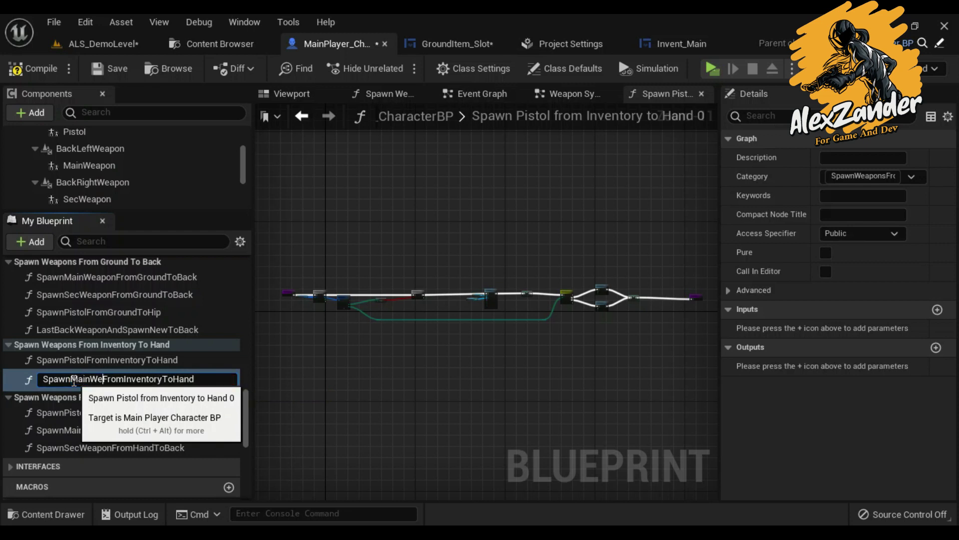
{"action": "type", "text": "apon"}
{"action": "key", "text": "Return"}
Step: Compare against Main_Weapon and make the MainWeapon component the Attach Component To Component target
{"action": "scroll", "coordinate": [356, 304], "scroll_direction": "up", "scroll_amount": 5}
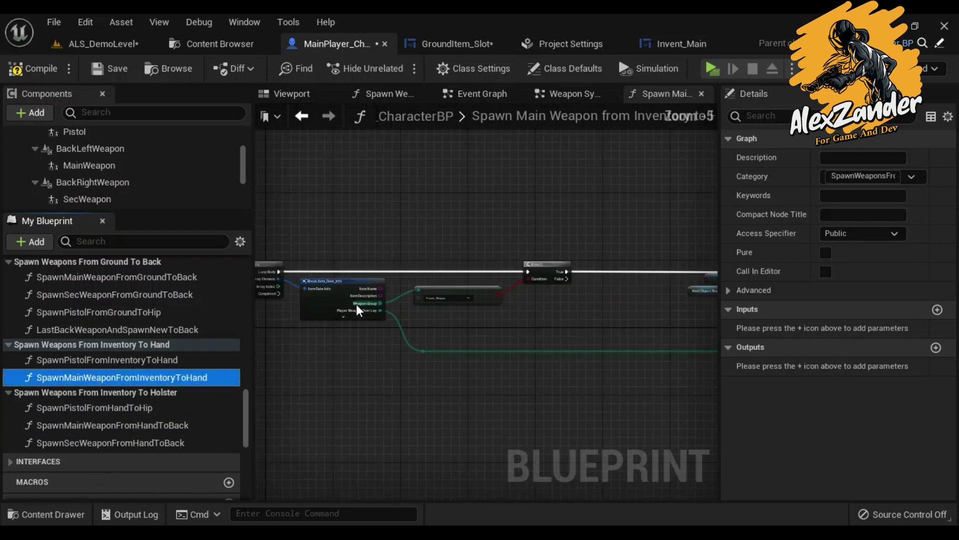
{"action": "right_click_drag", "start_coordinate": [672, 350], "coordinate": [504, 271]}
{"action": "scroll", "coordinate": [504, 270], "scroll_direction": "up", "scroll_amount": 2}
{"action": "left_click", "coordinate": [504, 268]}
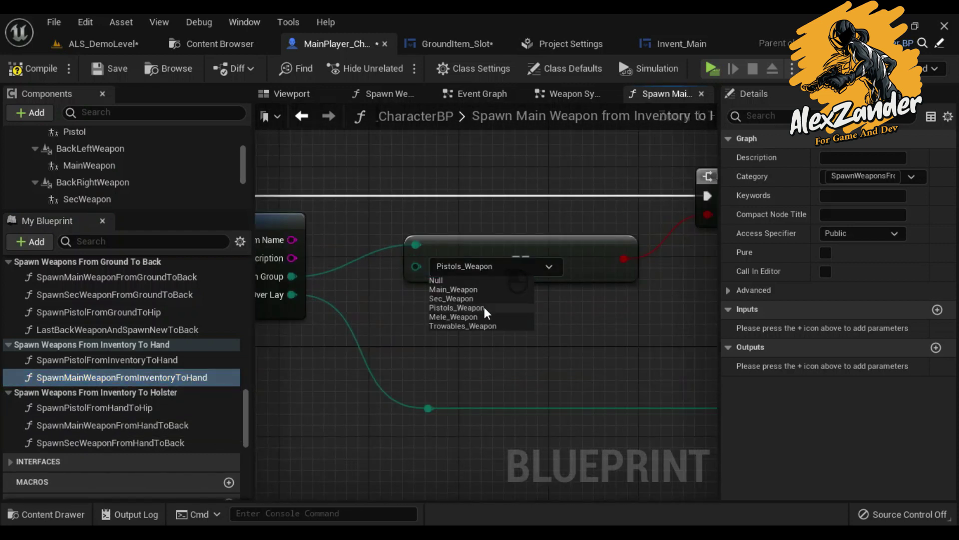
{"action": "left_click", "coordinate": [475, 289]}
{"action": "scroll", "coordinate": [619, 325], "scroll_direction": "down", "scroll_amount": 4}
{"action": "scroll", "coordinate": [427, 297], "scroll_direction": "up", "scroll_amount": 4}
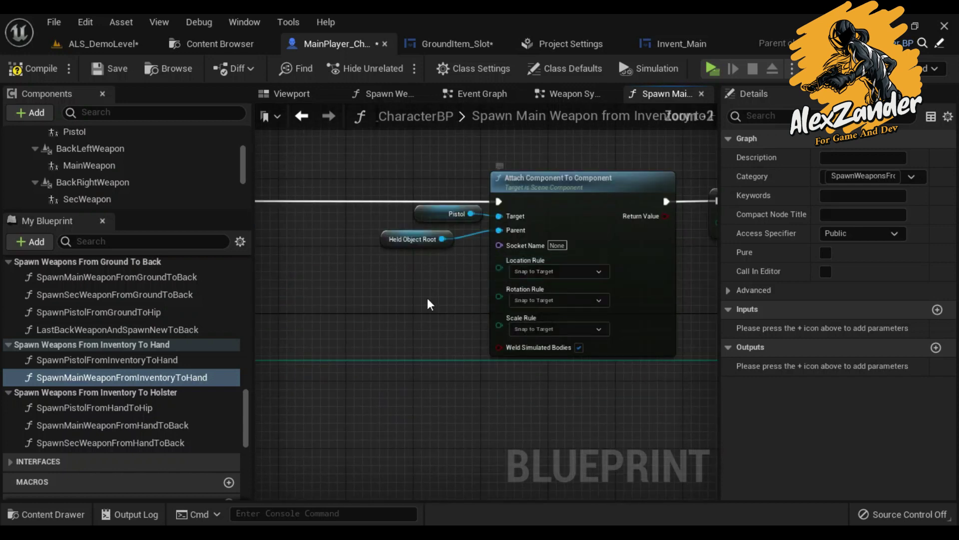
{"action": "right_click_drag", "start_coordinate": [427, 298], "coordinate": [460, 302]}
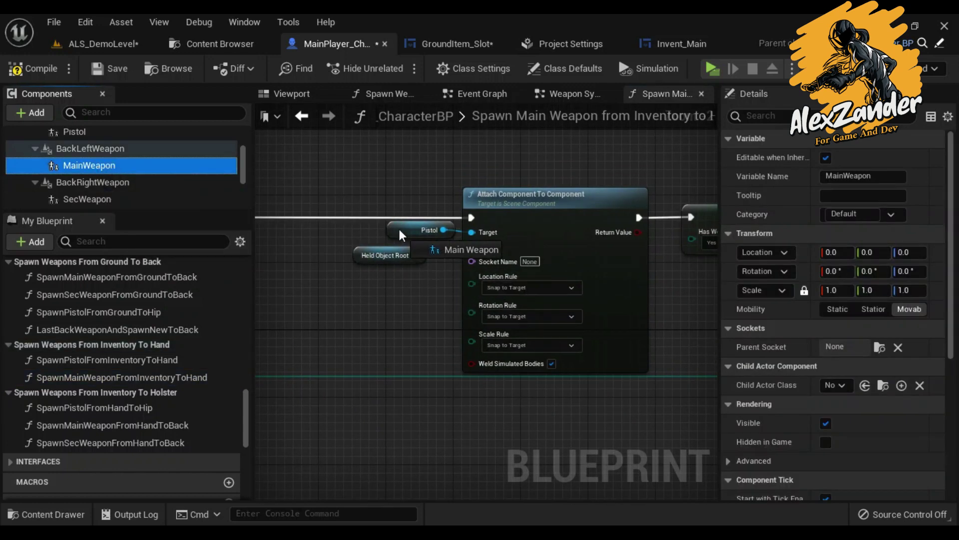
{"action": "left_click_drag", "start_coordinate": [97, 166], "coordinate": [400, 229]}
{"action": "left_click_drag", "start_coordinate": [79, 154], "coordinate": [482, 241]}
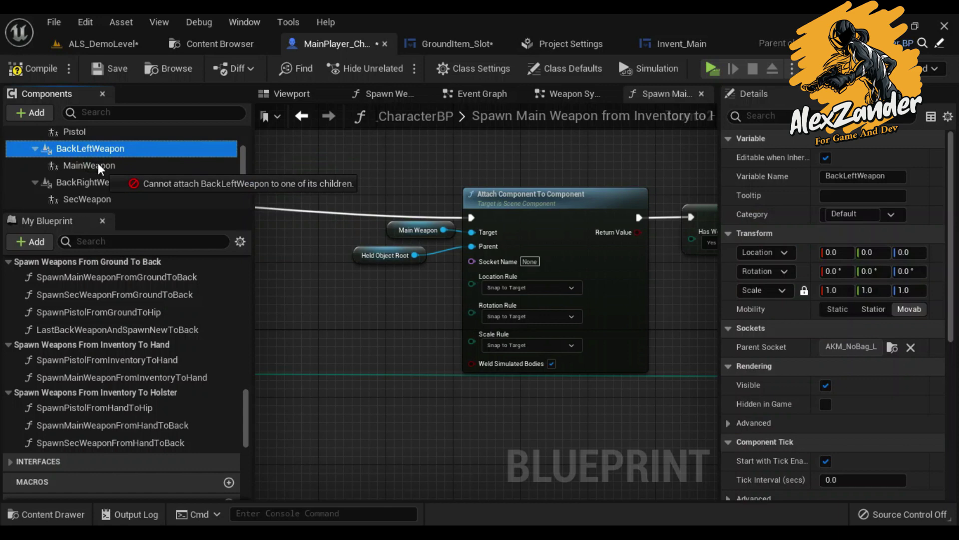
Step: Delete the extra BPI Set Overlay State node and set the remaining one to Rifle
{"action": "mouse_move", "coordinate": [659, 272]}
{"action": "right_mouse_down"}
{"action": "mouse_move", "coordinate": [402, 265]}
{"action": "mouse_move", "coordinate": [96, 242]}
{"action": "right_mouse_up"}
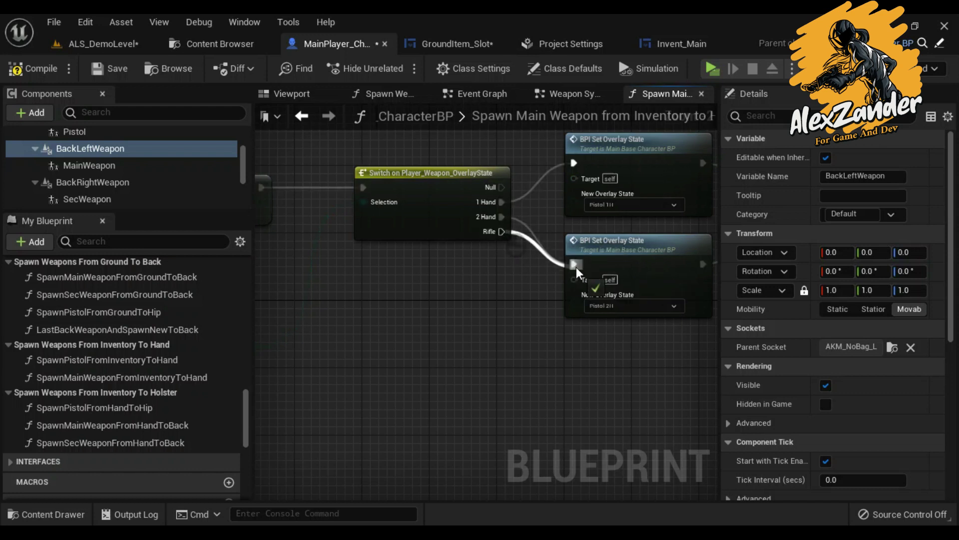
{"action": "left_click_drag", "start_coordinate": [576, 272], "coordinate": [575, 265]}
{"action": "right_click_drag", "start_coordinate": [559, 212], "coordinate": [381, 246]}
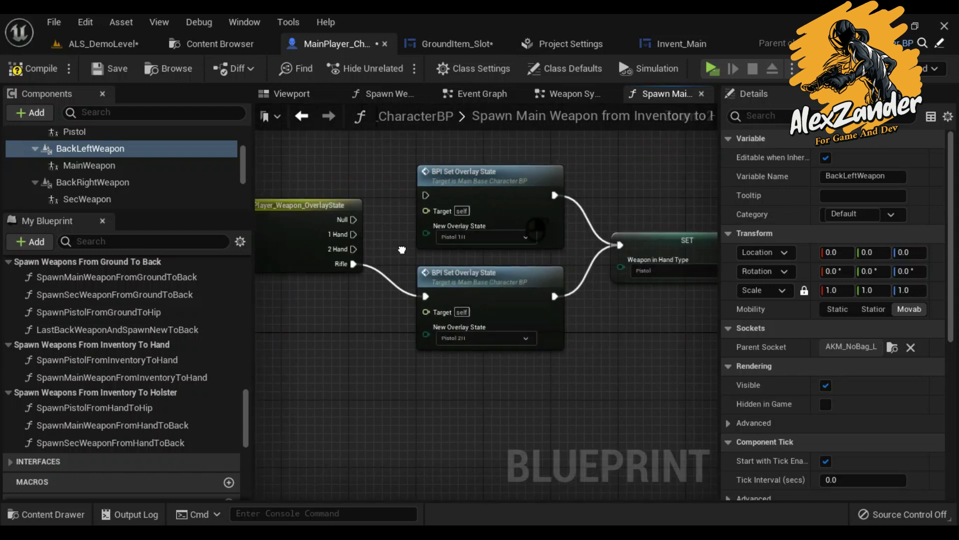
{"action": "left_click", "coordinate": [465, 172]}
{"action": "key", "text": "Delete"}
{"action": "mouse_move", "coordinate": [465, 297]}
{"action": "left_mouse_down"}
{"action": "mouse_move", "coordinate": [466, 257]}
{"action": "mouse_move", "coordinate": [447, 215]}
{"action": "left_mouse_up"}
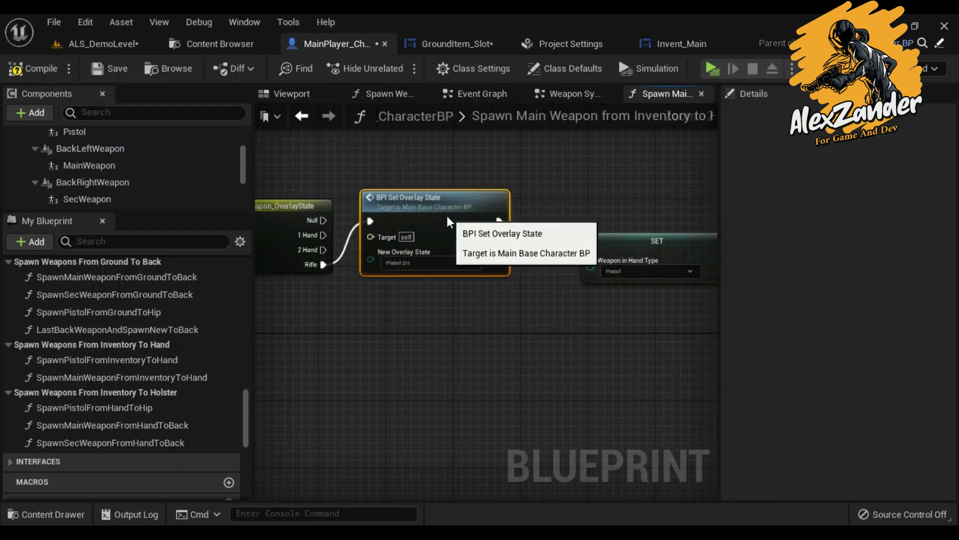
{"action": "left_click", "coordinate": [451, 261]}
{"action": "left_click", "coordinate": [423, 319]}
{"action": "right_click_drag", "start_coordinate": [359, 322], "coordinate": [457, 272]}
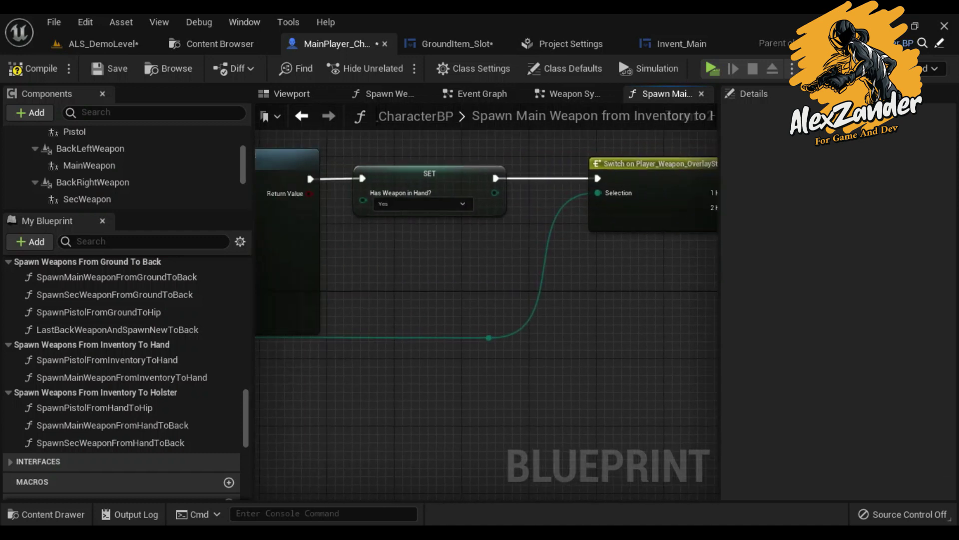
{"action": "left_click_drag", "start_coordinate": [478, 220], "coordinate": [448, 197]}
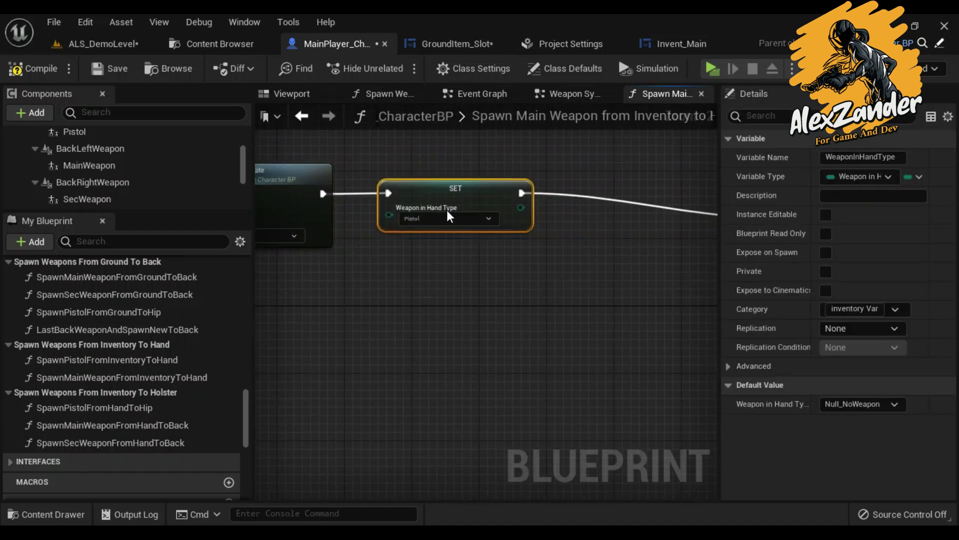
Step: Set Weapon in Hand Type to MainWeapon_A
{"action": "left_click", "coordinate": [562, 207]}
{"action": "right_click_drag", "start_coordinate": [389, 177], "coordinate": [400, 205]}
{"action": "left_click", "coordinate": [410, 213]}
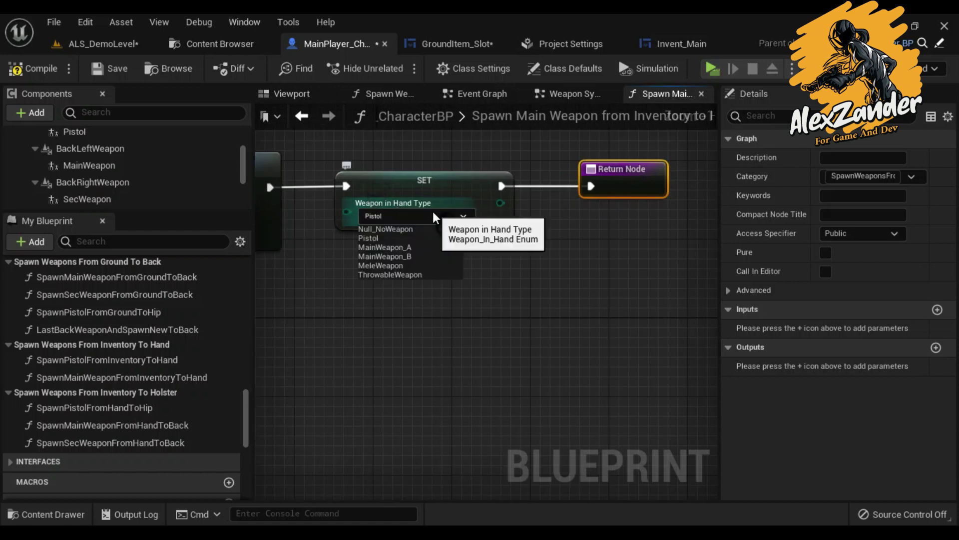
{"action": "left_click", "coordinate": [414, 246]}
Step: Review the function's full node chain, then compile and save the blueprint
{"action": "scroll", "coordinate": [421, 253], "scroll_direction": "up", "scroll_amount": 1}
{"action": "mouse_move", "coordinate": [421, 253]}
{"action": "right_mouse_down"}
{"action": "mouse_move", "coordinate": [486, 267]}
{"action": "mouse_move", "coordinate": [366, 270]}
{"action": "right_mouse_up"}
{"action": "scroll", "coordinate": [150, 349], "scroll_direction": "down", "scroll_amount": 10}
{"action": "scroll", "coordinate": [149, 380], "scroll_direction": "down", "scroll_amount": 3}
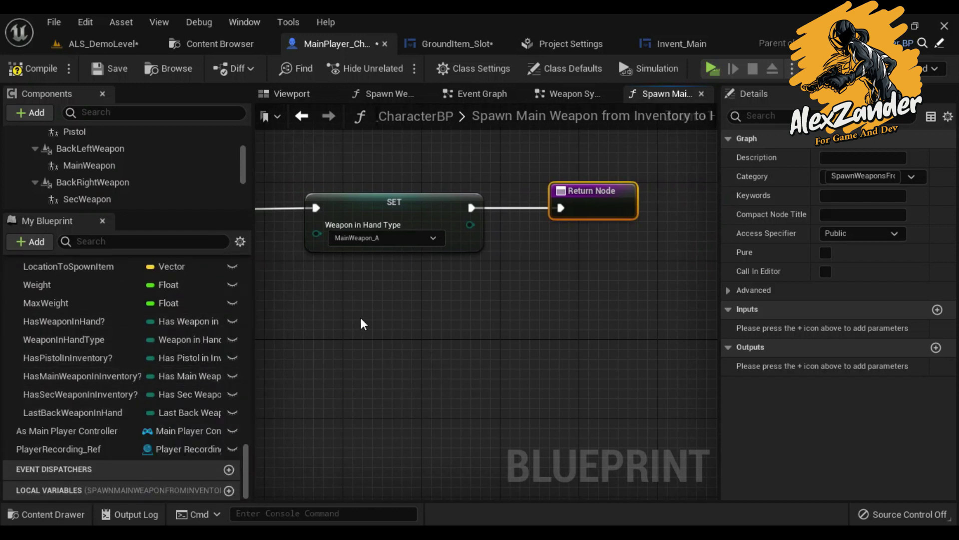
{"action": "right_click_drag", "start_coordinate": [361, 317], "coordinate": [574, 306]}
{"action": "scroll", "coordinate": [325, 348], "scroll_direction": "down", "scroll_amount": 5}
{"action": "scroll", "coordinate": [321, 322], "scroll_direction": "up", "scroll_amount": 5}
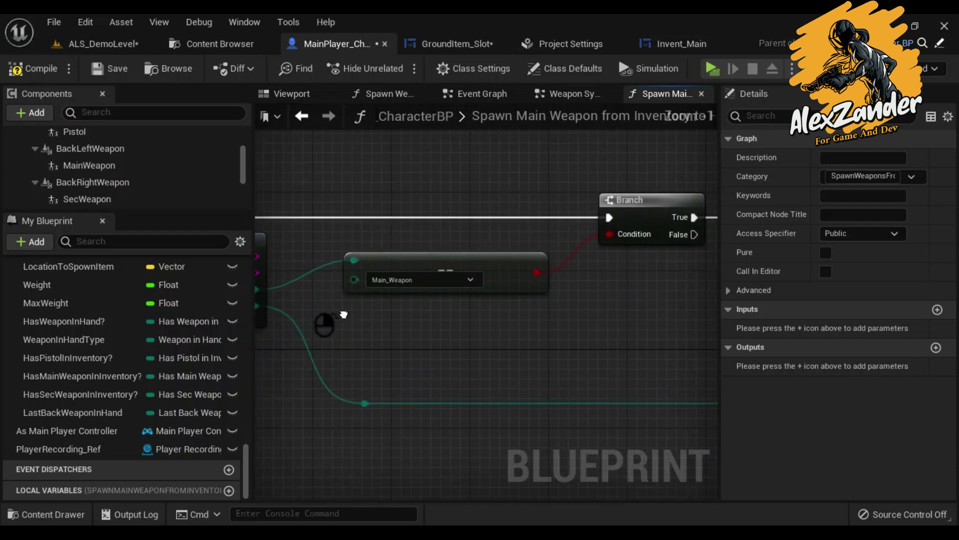
{"action": "scroll", "coordinate": [690, 332], "scroll_direction": "down", "scroll_amount": 5}
{"action": "right_click_drag", "start_coordinate": [689, 332], "coordinate": [399, 312]}
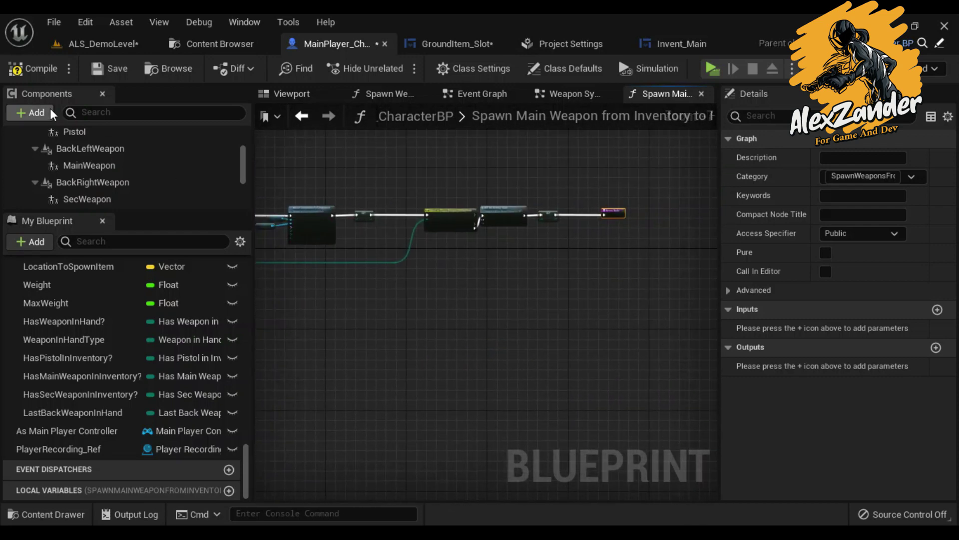
{"action": "left_click", "coordinate": [97, 69]}
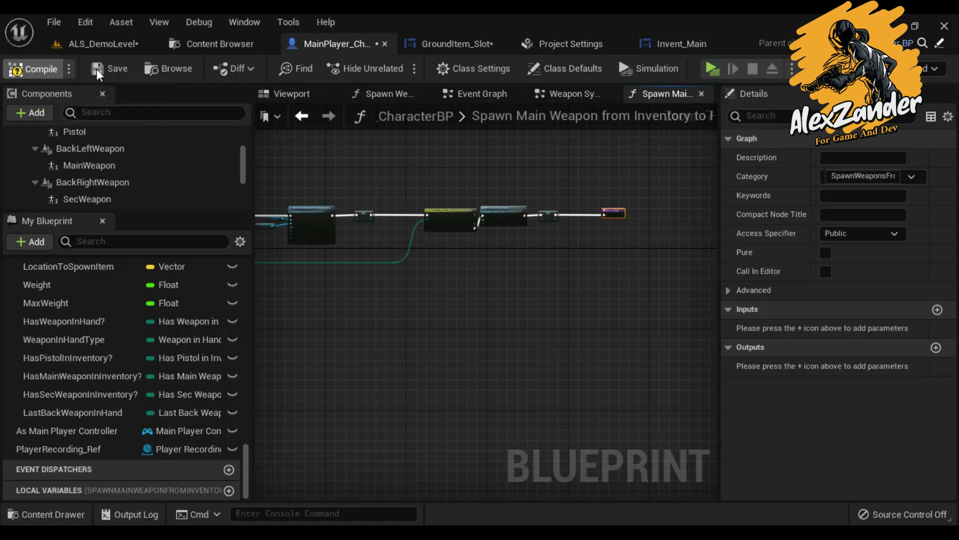
Step: Add a Switch on Weapon_In_Hand node from the WeaponInHandType getter, fed by the Yes output
{"action": "left_click", "coordinate": [701, 93]}
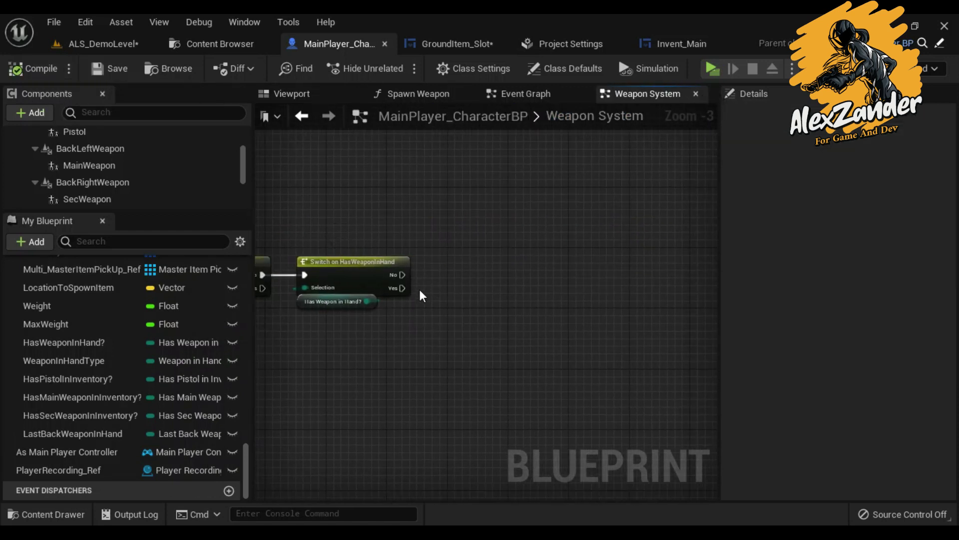
{"action": "left_click_drag", "start_coordinate": [64, 360], "coordinate": [451, 410], "text": "ctrl"}
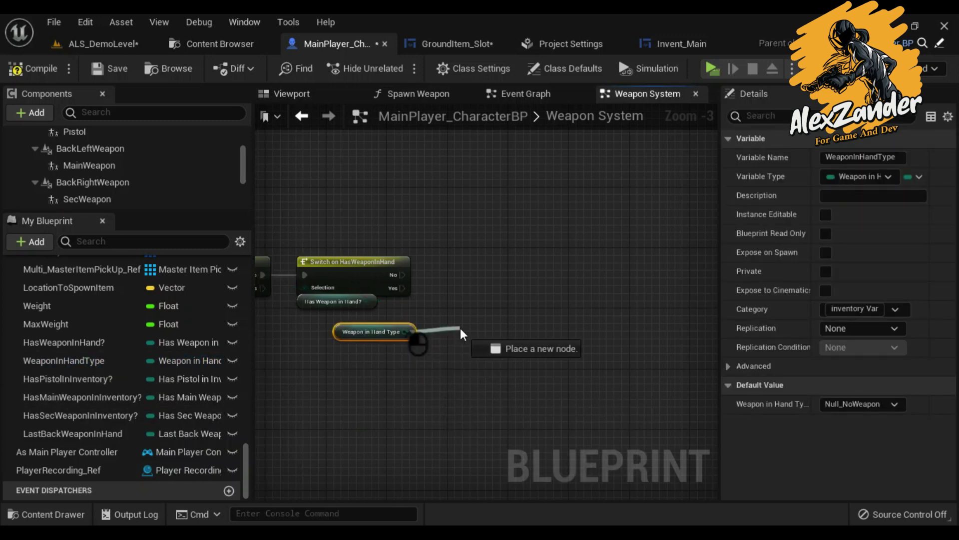
{"action": "left_click_drag", "start_coordinate": [460, 328], "coordinate": [460, 328]}
{"action": "type", "text": "swi"}
{"action": "key", "text": "Return"}
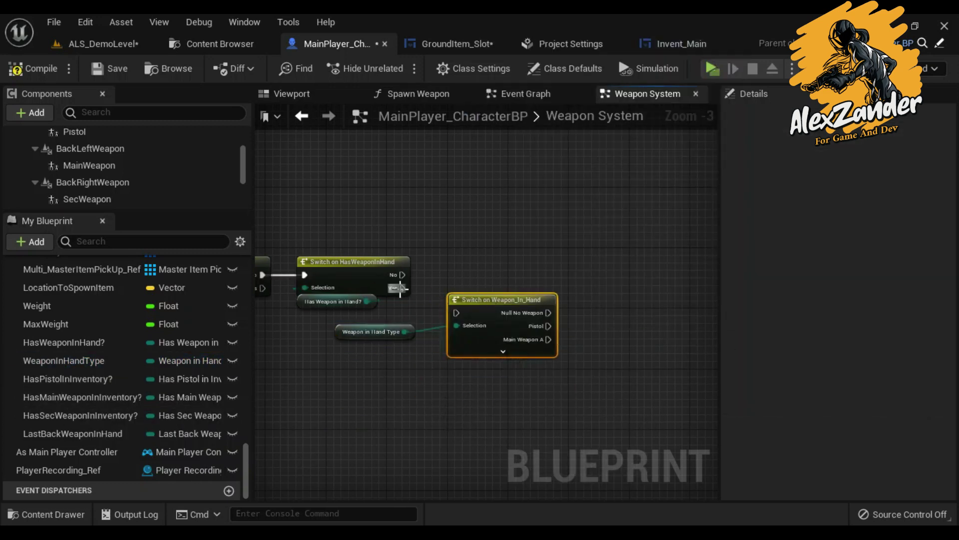
{"action": "left_click_drag", "start_coordinate": [399, 288], "coordinate": [457, 312]}
{"action": "left_click", "coordinate": [503, 352]}
Step: Wire the No Weapon case to a Spawn Main Weapon call
{"action": "right_click_drag", "start_coordinate": [359, 278], "coordinate": [307, 286]}
{"action": "scroll", "coordinate": [125, 371], "scroll_direction": "up", "scroll_amount": 5}
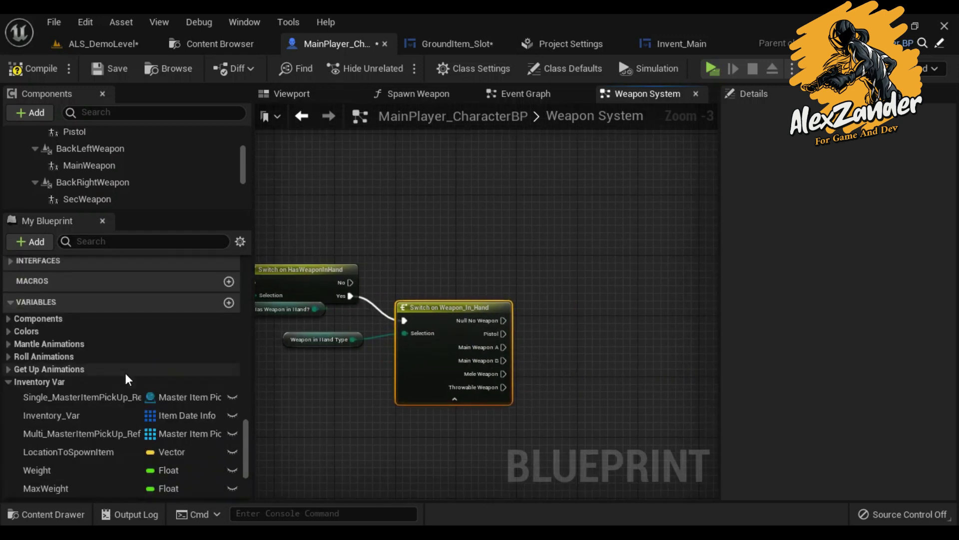
{"action": "scroll", "coordinate": [125, 371], "scroll_direction": "up", "scroll_amount": 5}
{"action": "left_click_drag", "start_coordinate": [85, 379], "coordinate": [544, 246]}
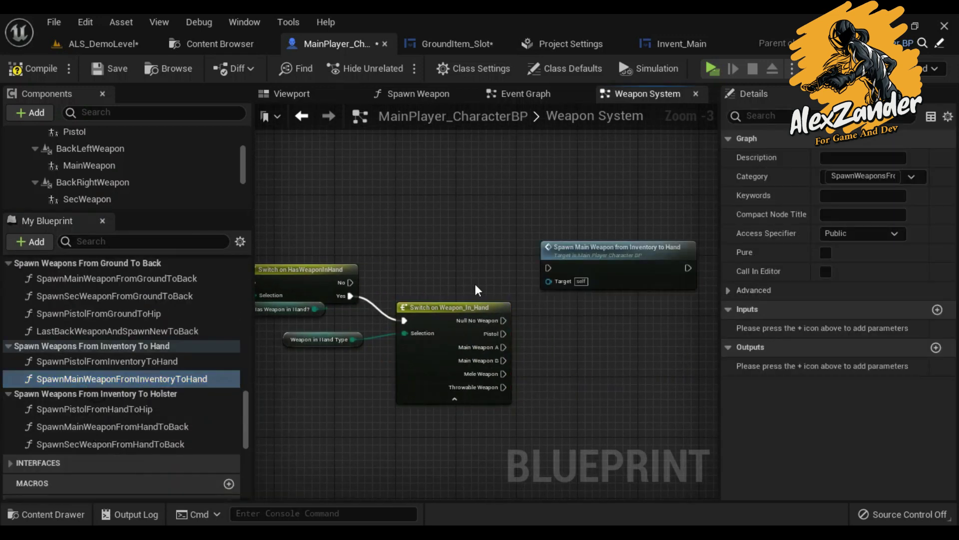
{"action": "left_click_drag", "start_coordinate": [350, 283], "coordinate": [548, 268]}
{"action": "left_click_drag", "start_coordinate": [604, 277], "coordinate": [626, 291]}
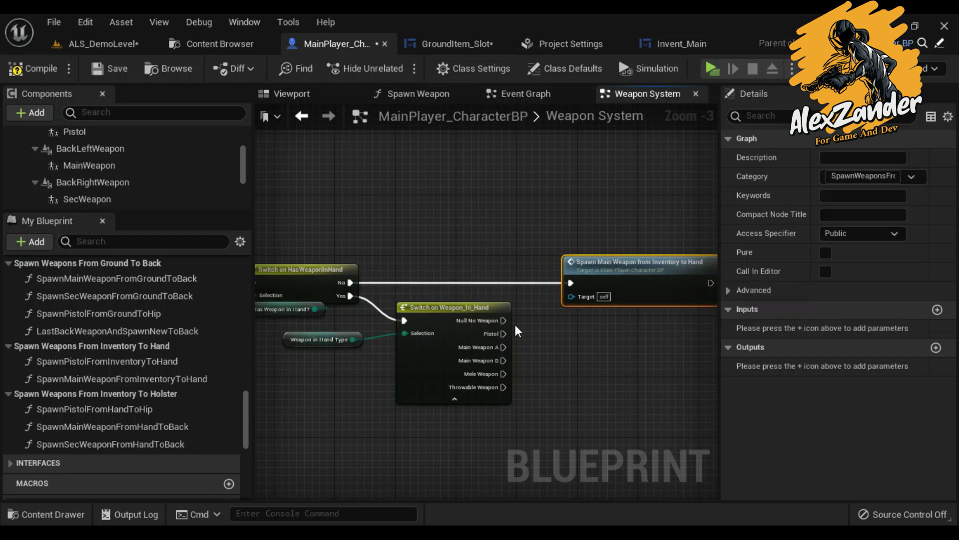
{"action": "mouse_move", "coordinate": [568, 344]}
{"action": "right_mouse_down"}
{"action": "mouse_move", "coordinate": [475, 247]}
{"action": "mouse_move", "coordinate": [477, 269]}
{"action": "right_mouse_up"}
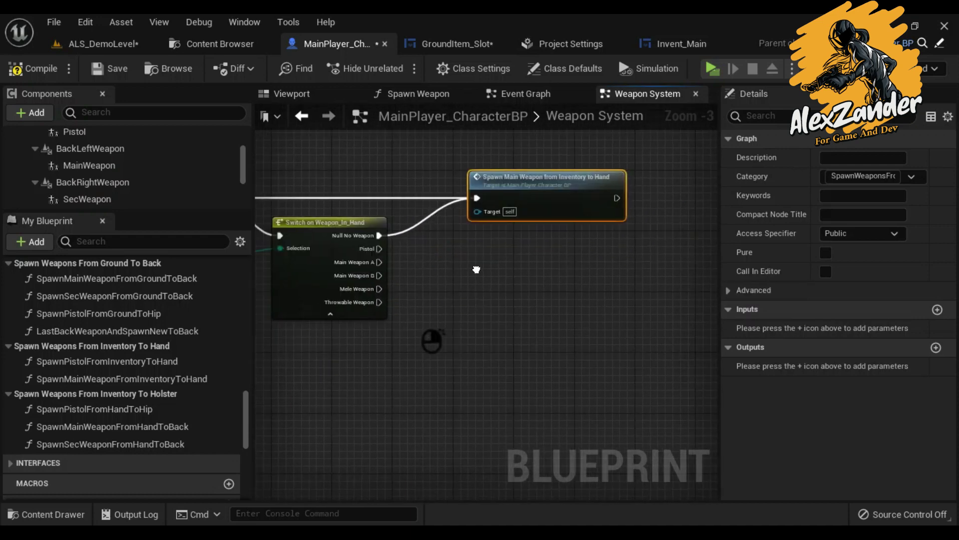
{"action": "scroll", "coordinate": [179, 344], "scroll_direction": "up", "scroll_amount": 5}
{"action": "scroll", "coordinate": [172, 354], "scroll_direction": "down", "scroll_amount": 5}
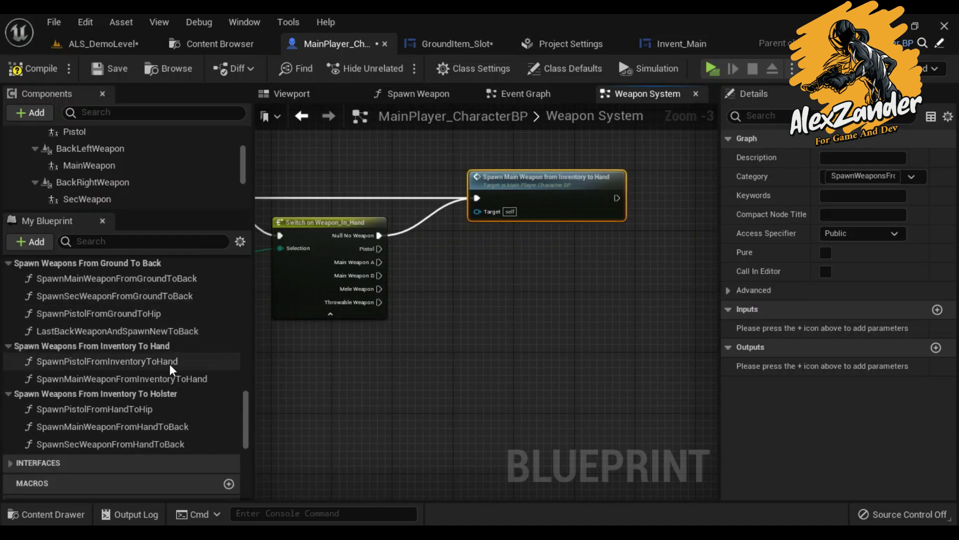
Step: Chain Spawn Pistol from Hand to Hip, a 0.1 s Delay, then Spawn Main Weapon on the Pistol case
{"action": "left_click_drag", "start_coordinate": [103, 409], "coordinate": [472, 243]}
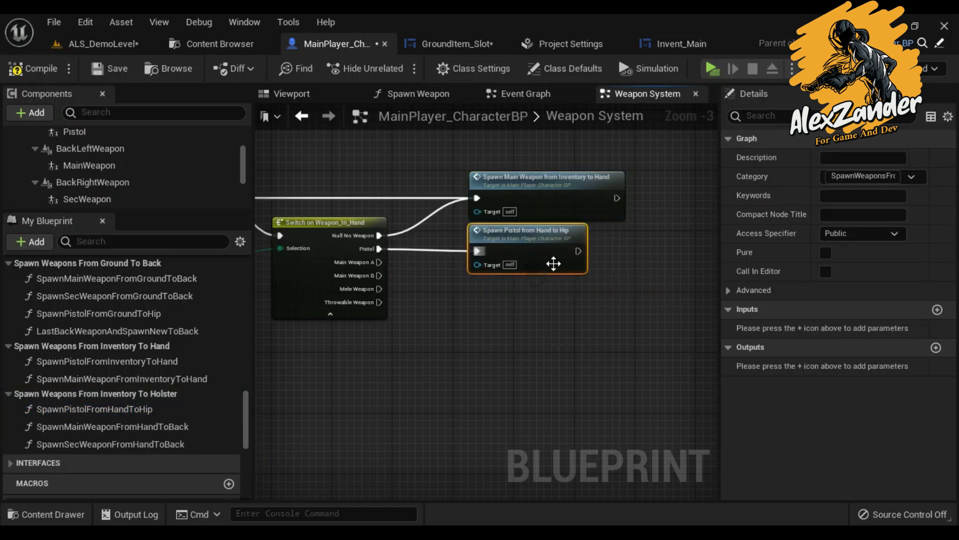
{"action": "right_click_drag", "start_coordinate": [552, 261], "coordinate": [413, 284]}
{"action": "left_click_drag", "start_coordinate": [448, 290], "coordinate": [499, 292]}
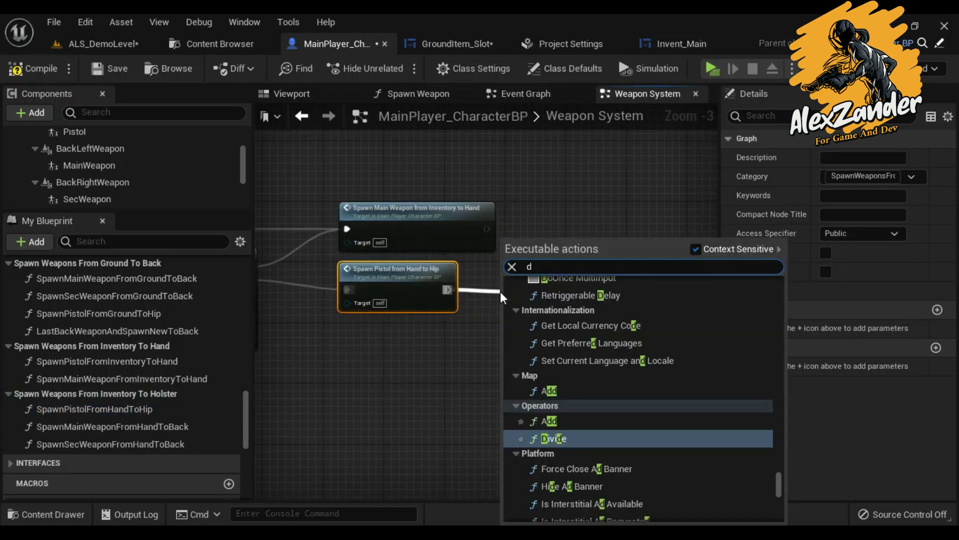
{"action": "type", "text": "delay"}
{"action": "key", "text": "Return"}
{"action": "left_click", "coordinate": [525, 305]}
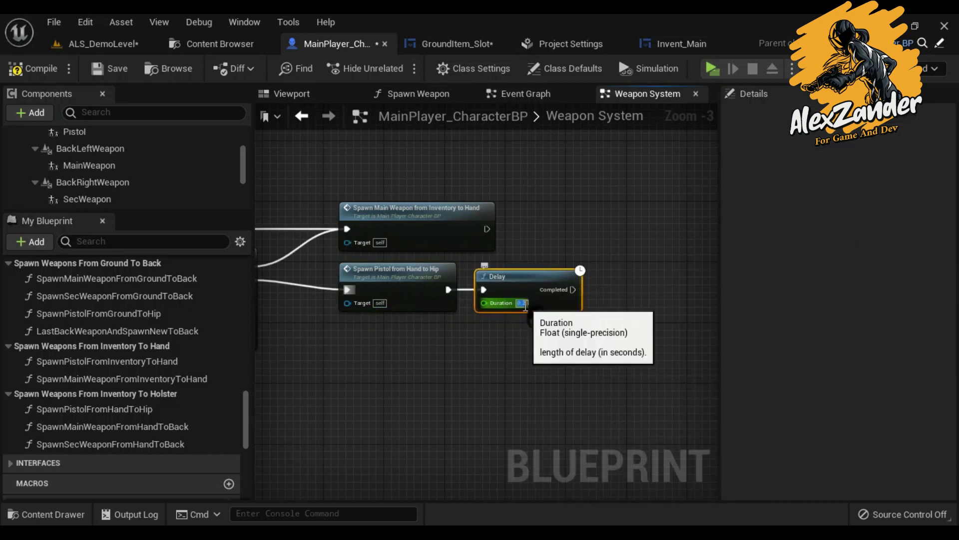
{"action": "type", "text": "0.1"}
{"action": "key", "text": "Return"}
{"action": "right_click_drag", "start_coordinate": [619, 308], "coordinate": [564, 310]}
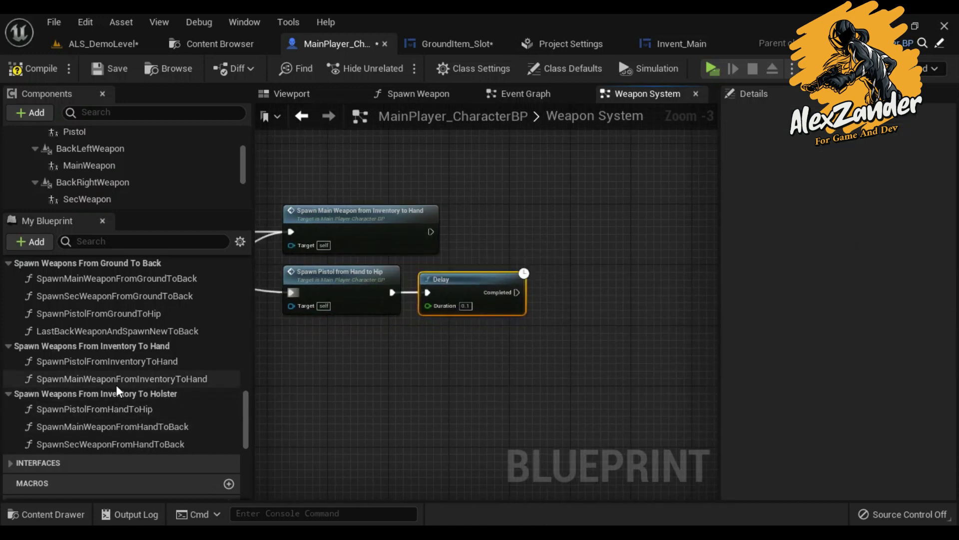
{"action": "left_click_drag", "start_coordinate": [117, 386], "coordinate": [526, 329]}
{"action": "left_click_drag", "start_coordinate": [521, 295], "coordinate": [522, 295]}
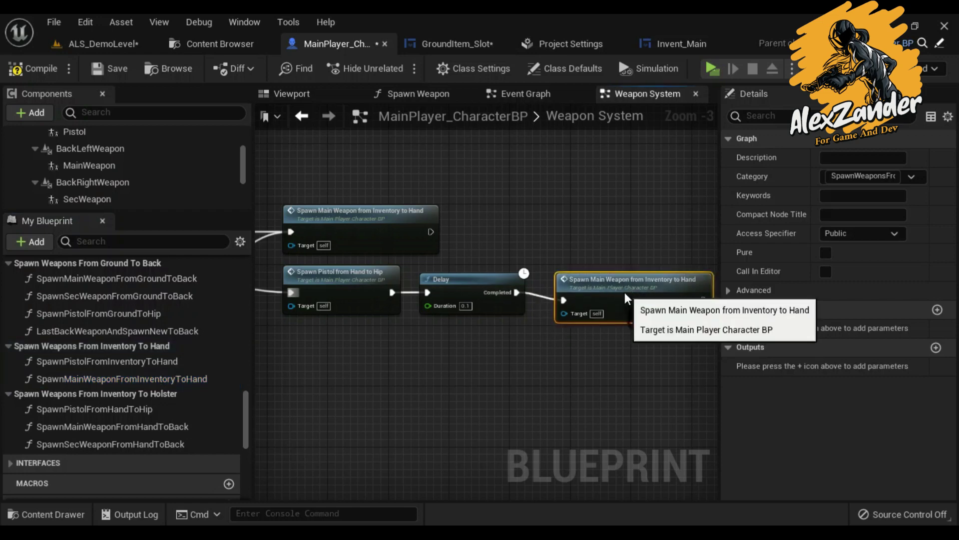
Step: Copy the Delay node and wire Main Weapon A to a Spawn Main Weapon from Hand to Back call
{"action": "right_click", "coordinate": [499, 282]}
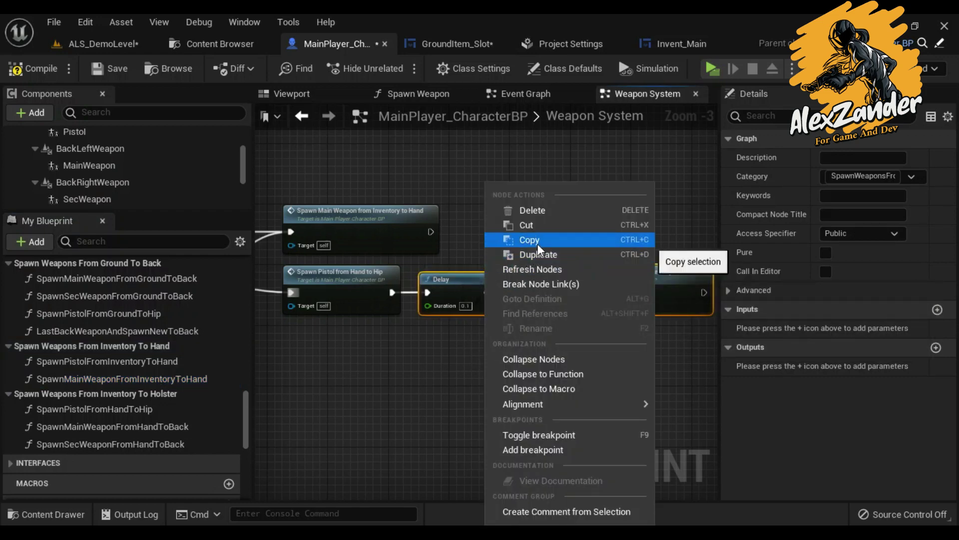
{"action": "left_click", "coordinate": [537, 240]}
{"action": "mouse_move", "coordinate": [293, 355]}
{"action": "right_mouse_down"}
{"action": "mouse_move", "coordinate": [508, 334]}
{"action": "mouse_move", "coordinate": [442, 316]}
{"action": "right_mouse_up"}
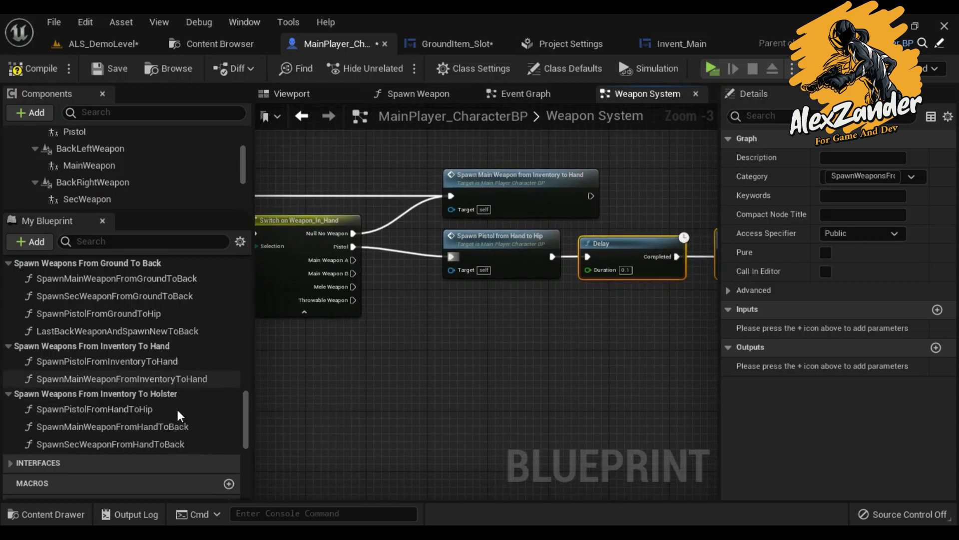
{"action": "mouse_move", "coordinate": [112, 427]}
{"action": "left_mouse_down"}
{"action": "mouse_move", "coordinate": [402, 381]}
{"action": "mouse_move", "coordinate": [443, 297]}
{"action": "mouse_move", "coordinate": [452, 325]}
{"action": "left_mouse_up"}
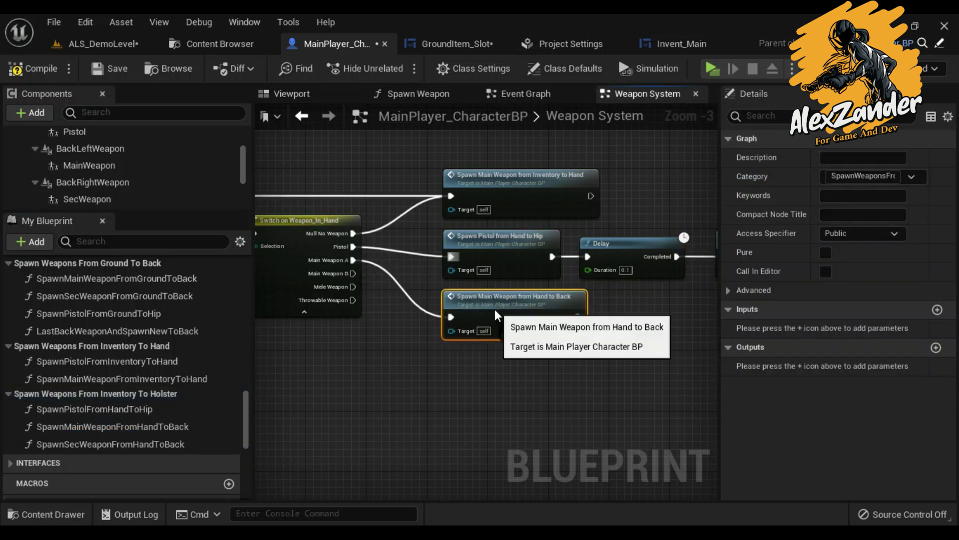
{"action": "mouse_move", "coordinate": [392, 385]}
{"action": "right_mouse_down"}
{"action": "mouse_move", "coordinate": [416, 330]}
{"action": "mouse_move", "coordinate": [396, 343]}
{"action": "right_mouse_up"}
Step: Add Spawn Sec Weapon from Hand to Back and paste the Delay and Spawn Main Weapon copies after it
{"action": "mouse_move", "coordinate": [100, 444]}
{"action": "left_mouse_down"}
{"action": "mouse_move", "coordinate": [433, 328]}
{"action": "mouse_move", "coordinate": [431, 347]}
{"action": "left_mouse_up"}
{"action": "right_click_drag", "start_coordinate": [431, 347], "coordinate": [325, 332]}
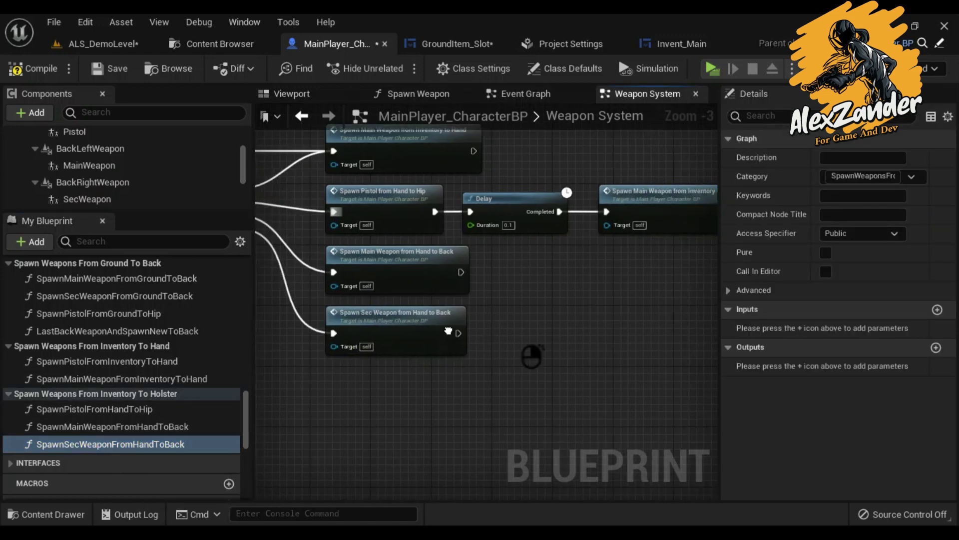
{"action": "key", "text": "ctrl+v"}
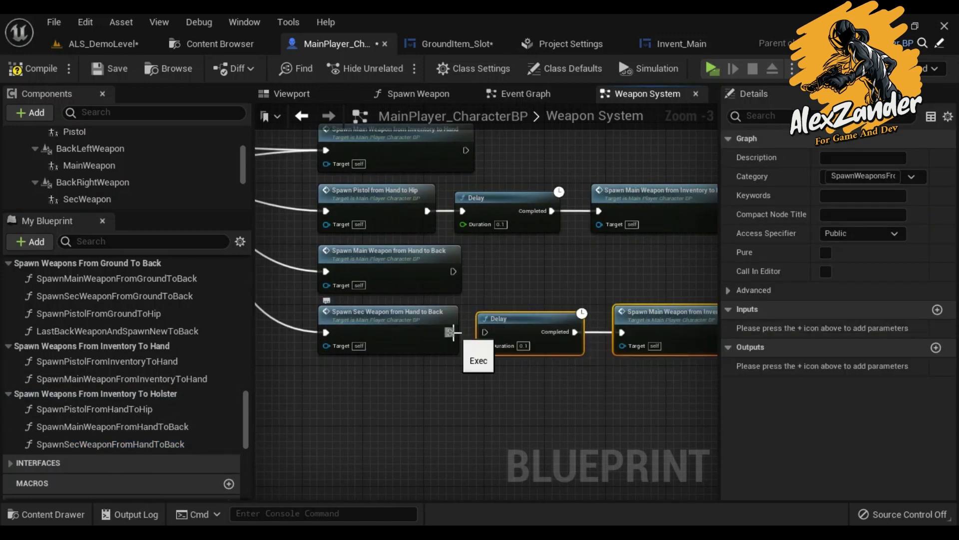
{"action": "scroll", "coordinate": [517, 288], "scroll_direction": "down", "scroll_amount": 3}
{"action": "left_click_drag", "start_coordinate": [557, 214], "coordinate": [643, 279]}
{"action": "scroll", "coordinate": [562, 299], "scroll_direction": "up", "scroll_amount": 3}
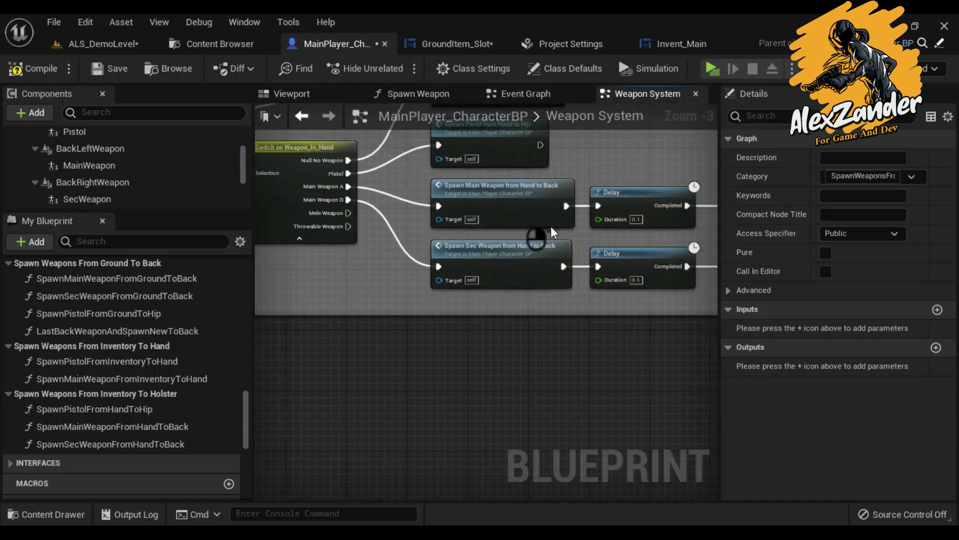
{"action": "mouse_move", "coordinate": [561, 299]}
{"action": "right_mouse_down"}
{"action": "mouse_move", "coordinate": [490, 440]}
{"action": "mouse_move", "coordinate": [564, 398]}
{"action": "right_mouse_up"}
{"action": "scroll", "coordinate": [573, 259], "scroll_direction": "down", "scroll_amount": 1}
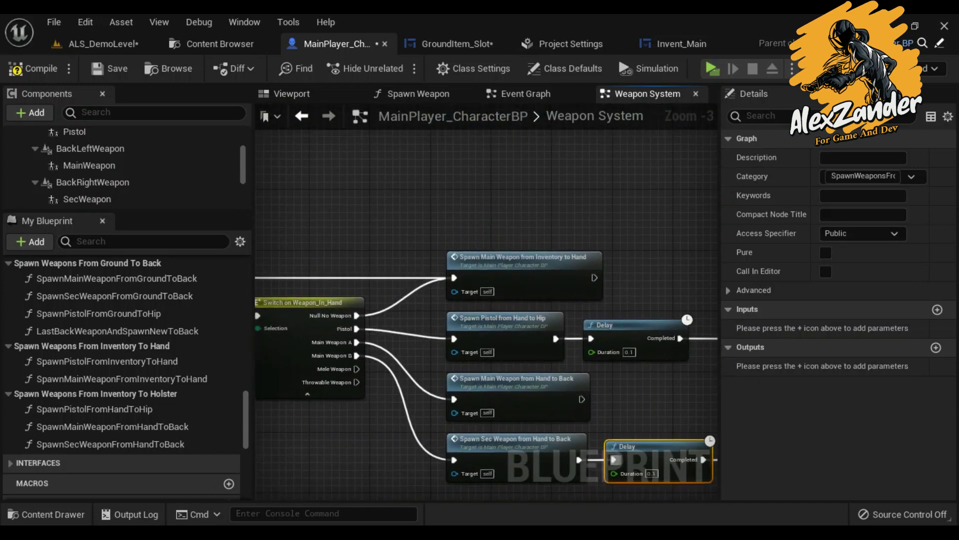
{"action": "scroll", "coordinate": [572, 259], "scroll_direction": "down", "scroll_amount": 2}
{"action": "scroll", "coordinate": [572, 258], "scroll_direction": "down", "scroll_amount": 3}
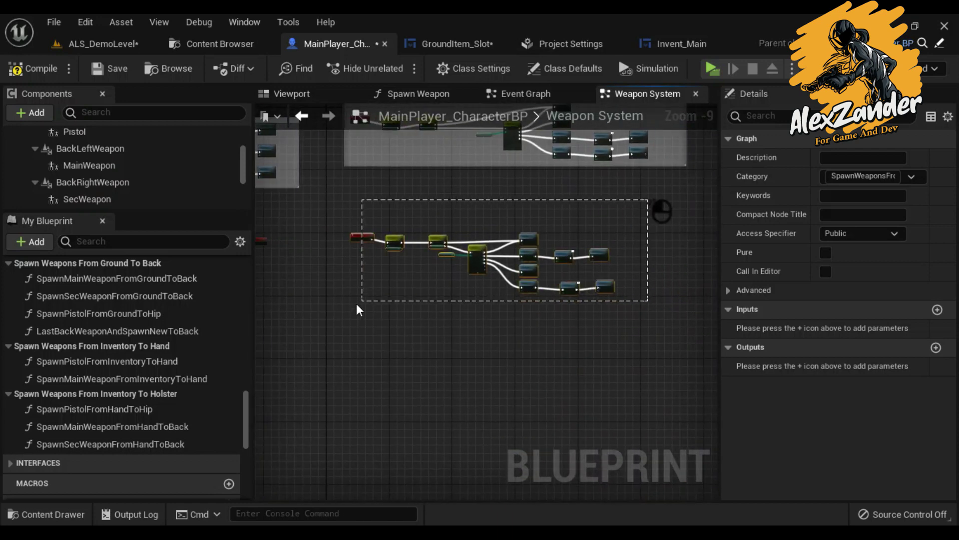
Step: Frame the switch, holster, Delay and Spawn Main Weapon nodes in a 'Drow Holster Main Weapon' comment
{"action": "left_click_drag", "start_coordinate": [356, 305], "coordinate": [352, 304]}
{"action": "scroll", "coordinate": [417, 256], "scroll_direction": "up", "scroll_amount": 4}
{"action": "scroll", "coordinate": [468, 262], "scroll_direction": "down", "scroll_amount": 3}
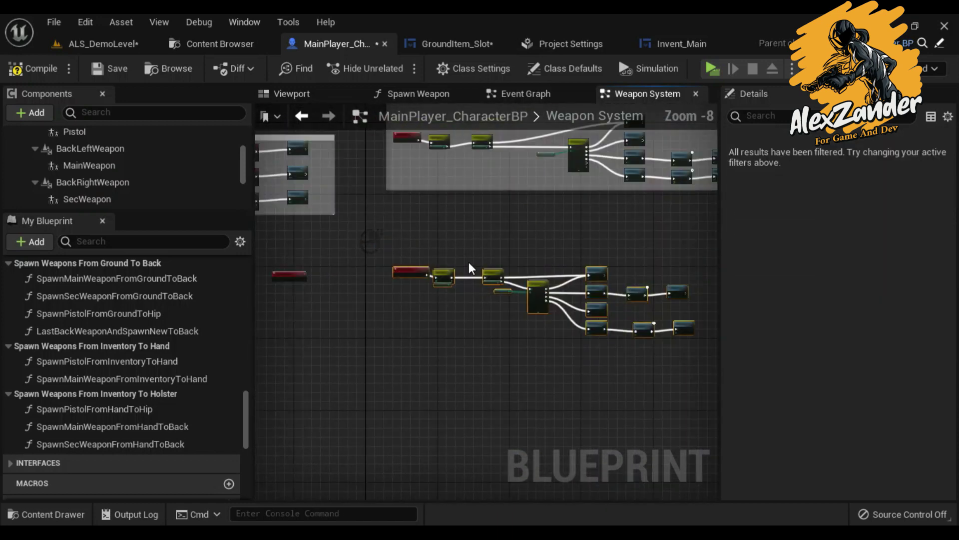
{"action": "key", "text": "c"}
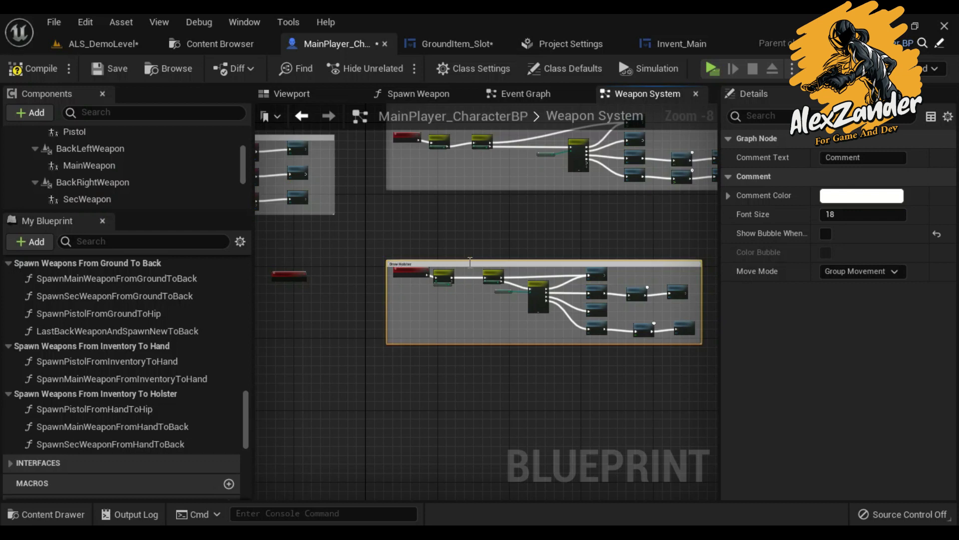
{"action": "scroll", "coordinate": [469, 262], "scroll_direction": "up", "scroll_amount": 5}
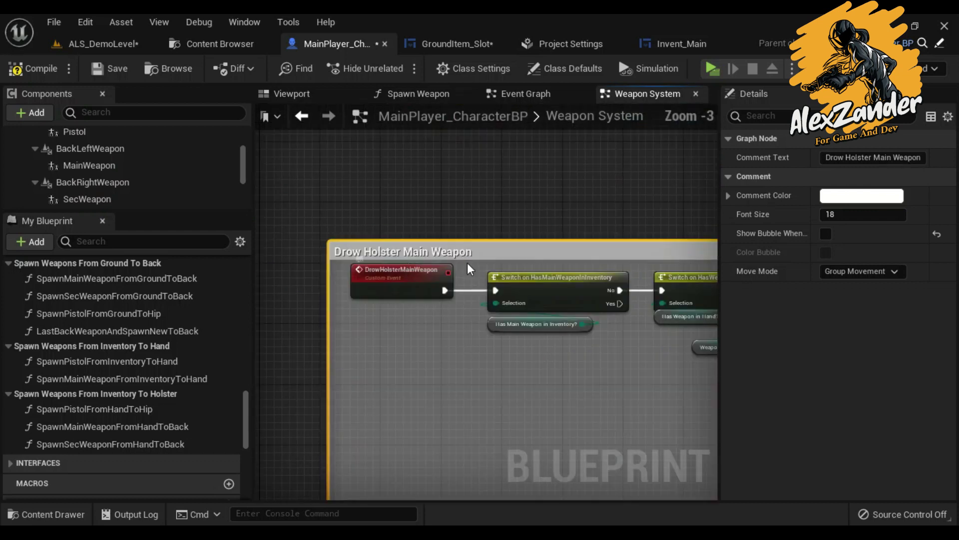
{"action": "scroll", "coordinate": [514, 208], "scroll_direction": "down", "scroll_amount": 3}
{"action": "right_click_drag", "start_coordinate": [514, 208], "coordinate": [404, 311]}
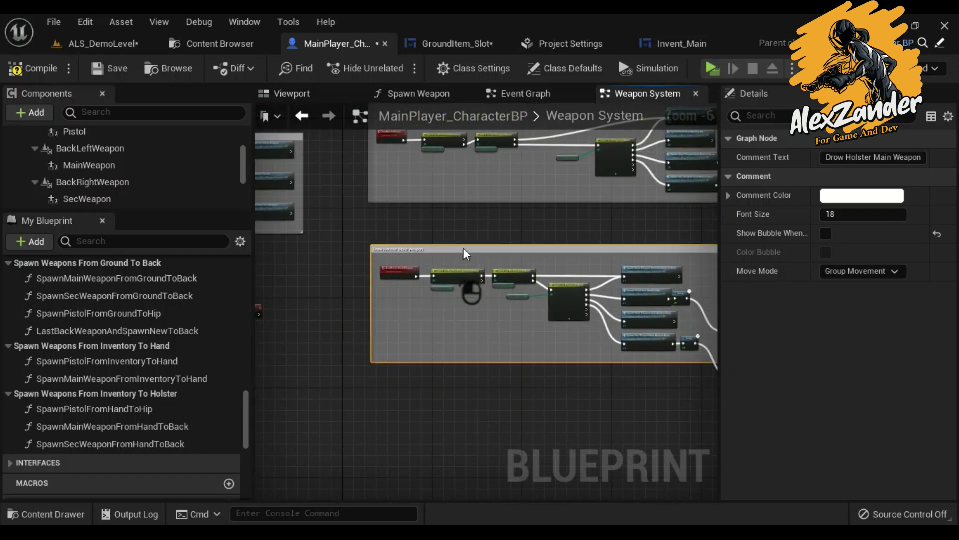
{"action": "scroll", "coordinate": [405, 310], "scroll_direction": "down", "scroll_amount": 2}
Step: Duplicate the Weapon_In_Hand switch nodes and getters, placing the copies beside the DrowHolsterSecWeapon event
{"action": "left_click_drag", "start_coordinate": [330, 205], "coordinate": [448, 307]}
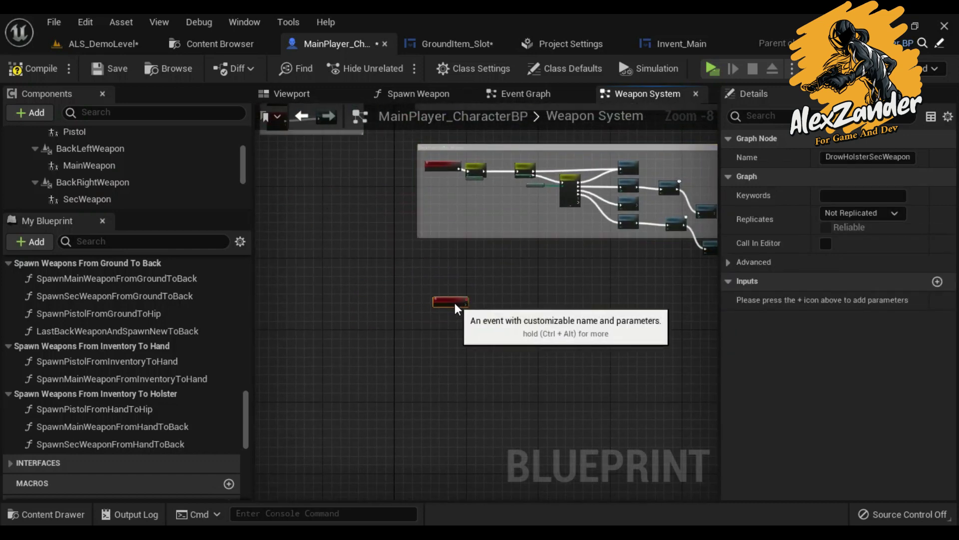
{"action": "scroll", "coordinate": [448, 307], "scroll_direction": "up", "scroll_amount": 2}
{"action": "scroll", "coordinate": [446, 329], "scroll_direction": "up", "scroll_amount": 2}
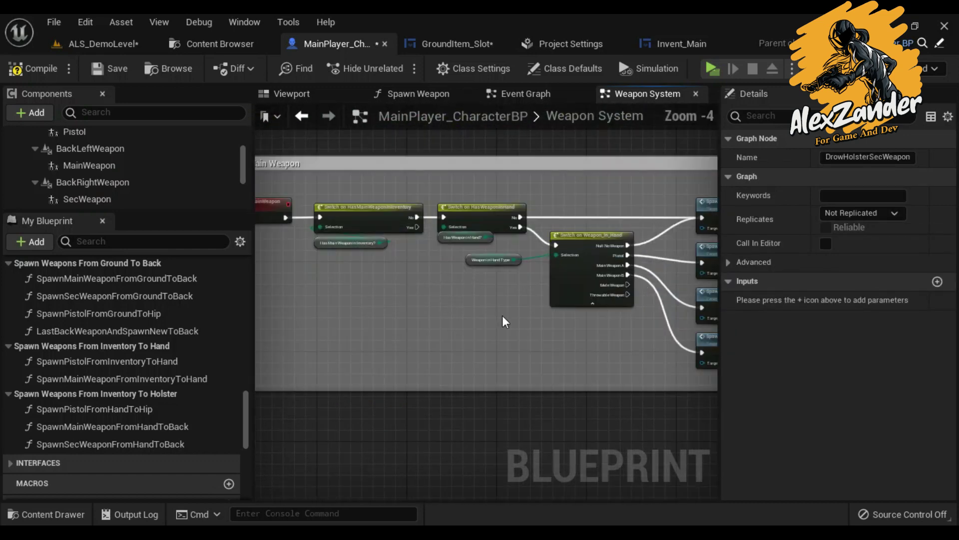
{"action": "scroll", "coordinate": [502, 315], "scroll_direction": "up", "scroll_amount": 2}
{"action": "right_click_drag", "start_coordinate": [458, 355], "coordinate": [404, 336]}
{"action": "left_click_drag", "start_coordinate": [370, 348], "coordinate": [504, 190]}
{"action": "right_click", "coordinate": [379, 225]}
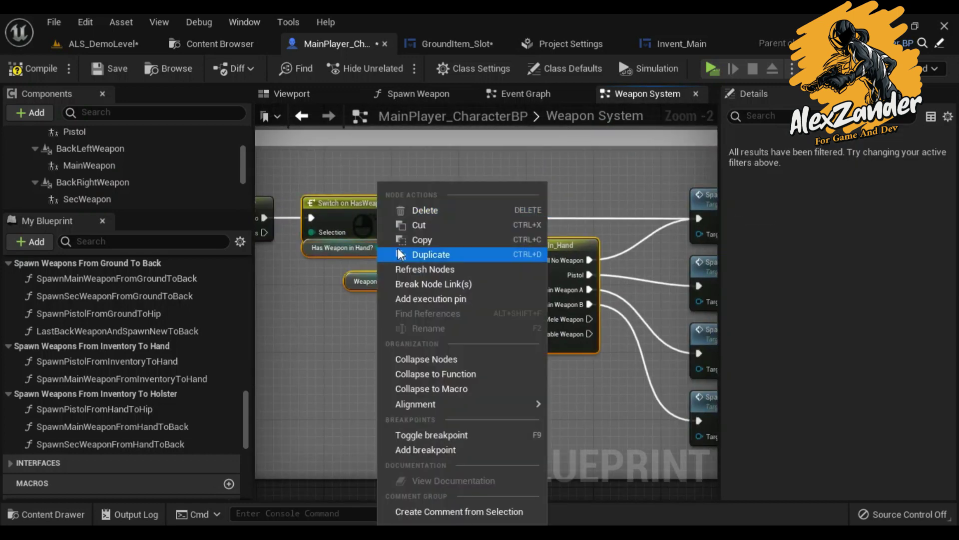
{"action": "left_click", "coordinate": [429, 254]}
{"action": "scroll", "coordinate": [429, 256], "scroll_direction": "down", "scroll_amount": 6}
{"action": "left_click_drag", "start_coordinate": [451, 272], "coordinate": [452, 422]}
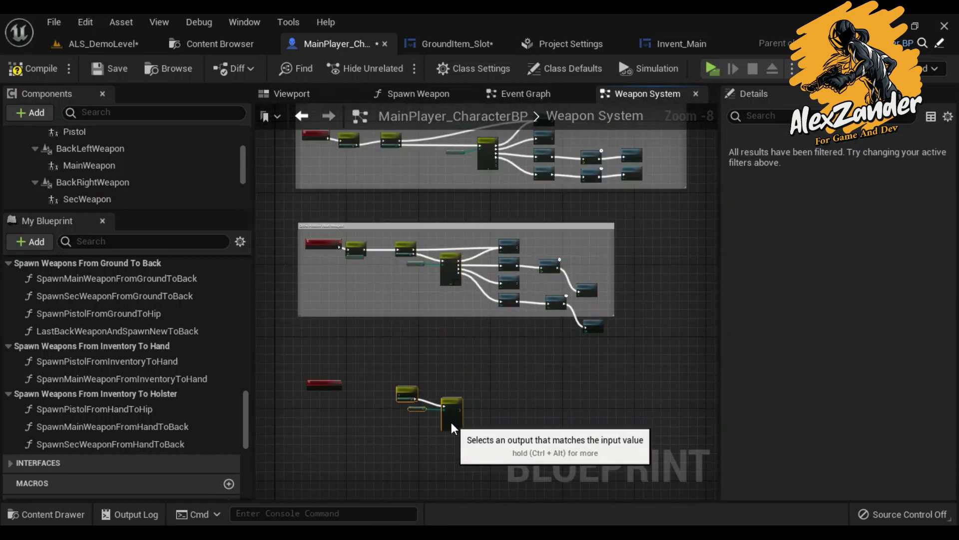
{"action": "scroll", "coordinate": [449, 423], "scroll_direction": "up", "scroll_amount": 6}
{"action": "right_click_drag", "start_coordinate": [374, 397], "coordinate": [429, 304]}
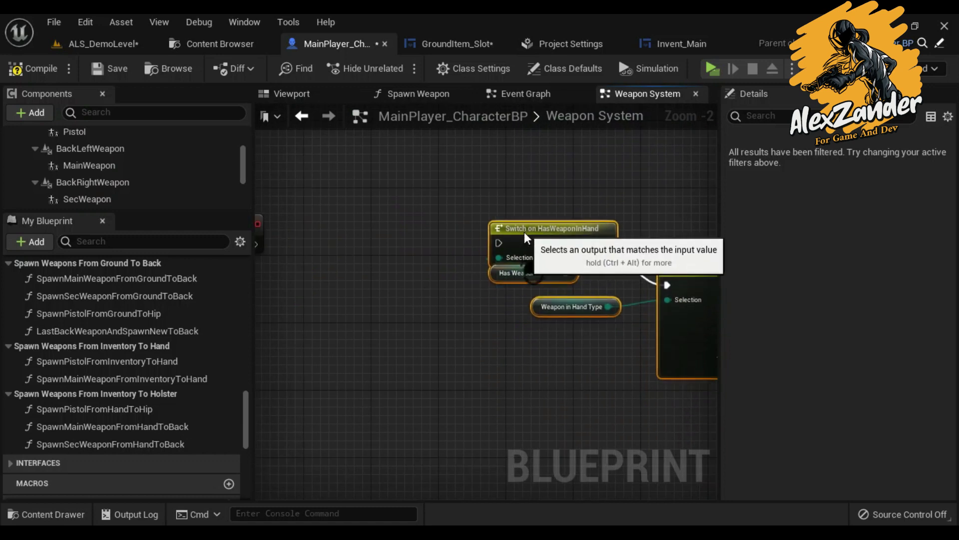
{"action": "right_click_drag", "start_coordinate": [523, 229], "coordinate": [613, 226]}
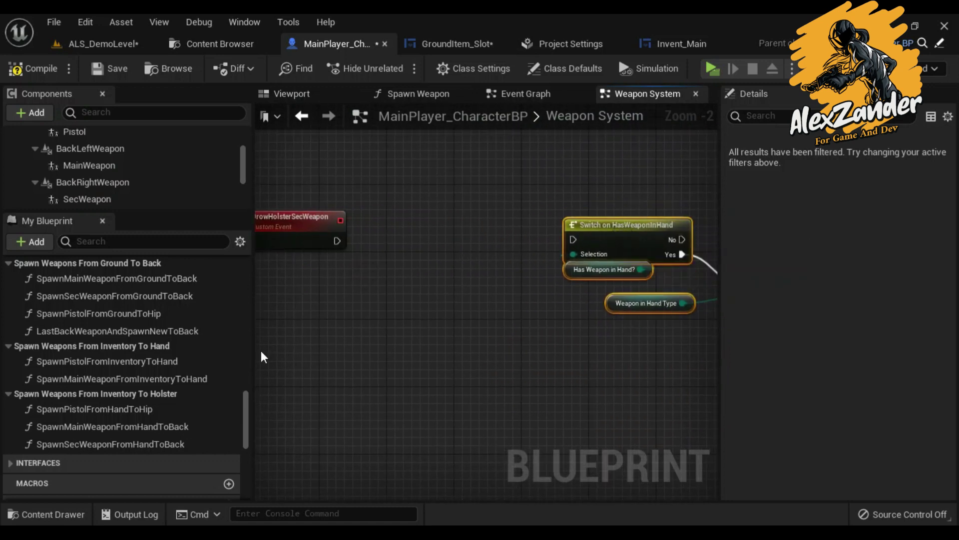
{"action": "scroll", "coordinate": [155, 397], "scroll_direction": "down", "scroll_amount": 3}
{"action": "scroll", "coordinate": [155, 396], "scroll_direction": "down", "scroll_amount": 5}
Step: Add a HasSecWeaponInInventory? getter driving a new Switch node next to the event
{"action": "left_click_drag", "start_coordinate": [102, 413], "coordinate": [385, 301]}
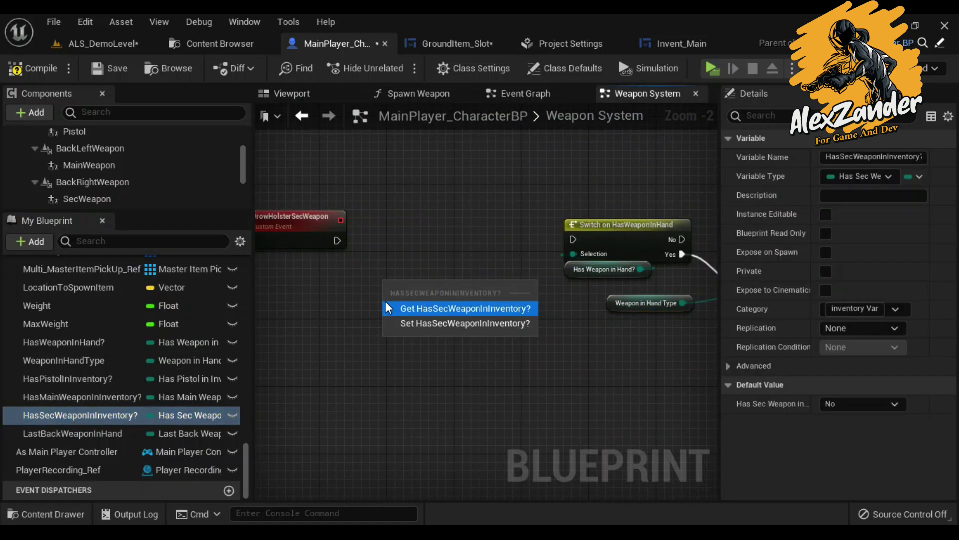
{"action": "left_click", "coordinate": [415, 309]}
{"action": "left_click_drag", "start_coordinate": [481, 287], "coordinate": [409, 251]}
{"action": "type", "text": "switch"}
{"action": "key", "text": "Return"}
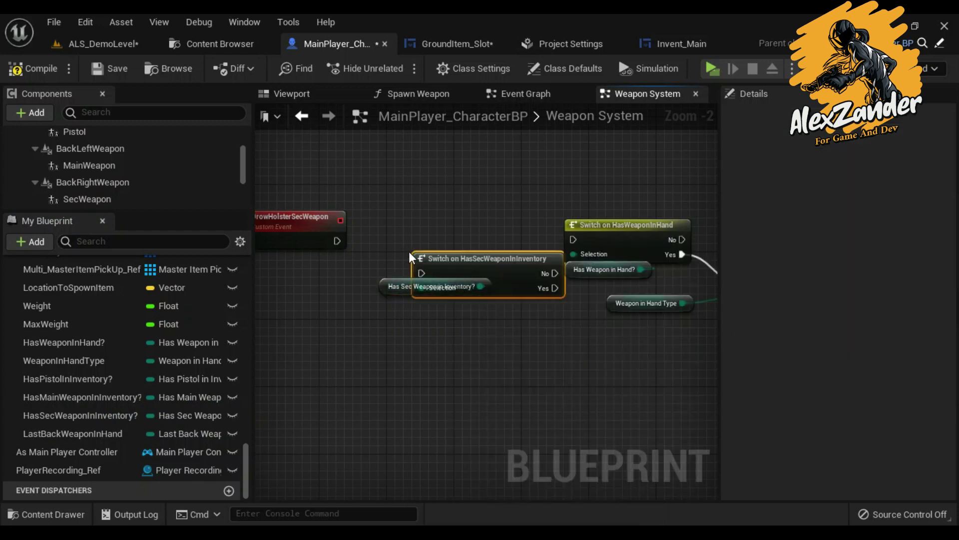
{"action": "mouse_move", "coordinate": [425, 298]}
{"action": "left_mouse_down"}
{"action": "mouse_move", "coordinate": [445, 238]}
{"action": "mouse_move", "coordinate": [436, 221]}
{"action": "left_mouse_up"}
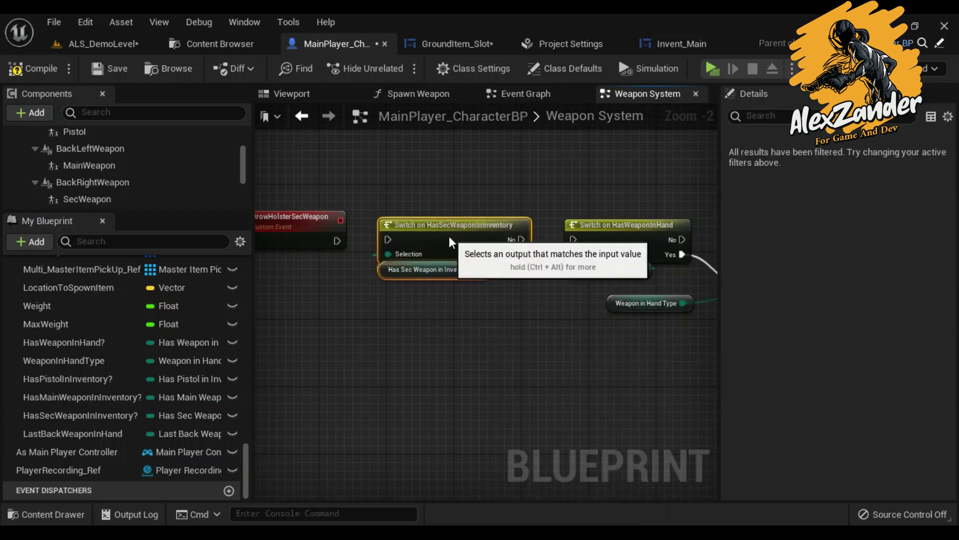
{"action": "right_click_drag", "start_coordinate": [512, 306], "coordinate": [254, 289]}
{"action": "scroll", "coordinate": [157, 367], "scroll_direction": "up", "scroll_amount": 5}
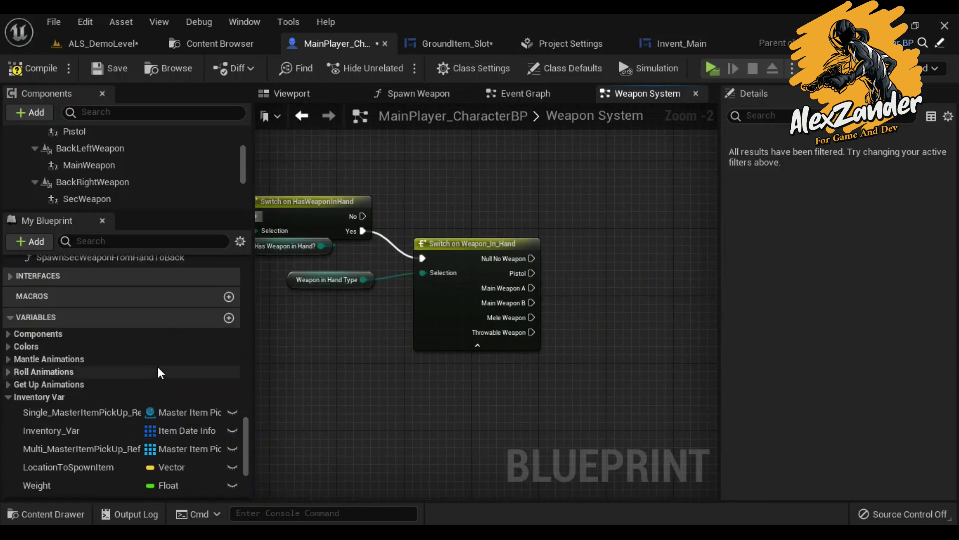
{"action": "scroll", "coordinate": [158, 367], "scroll_direction": "up", "scroll_amount": 5}
Step: Duplicate SpawnMainWeaponFromInventoryToHand and rename the copy SpawnSecWeaponFromInventoryToHand
{"action": "right_click", "coordinate": [119, 373]}
{"action": "left_click", "coordinate": [175, 314]}
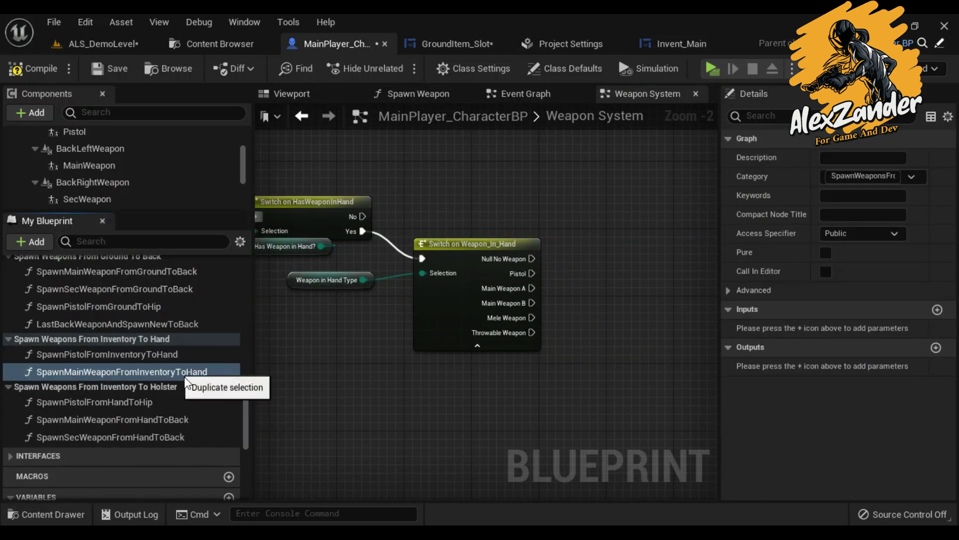
{"action": "left_click", "coordinate": [89, 391]}
{"action": "key", "text": "BackSpace"}
{"action": "key", "text": "BackSpace"}
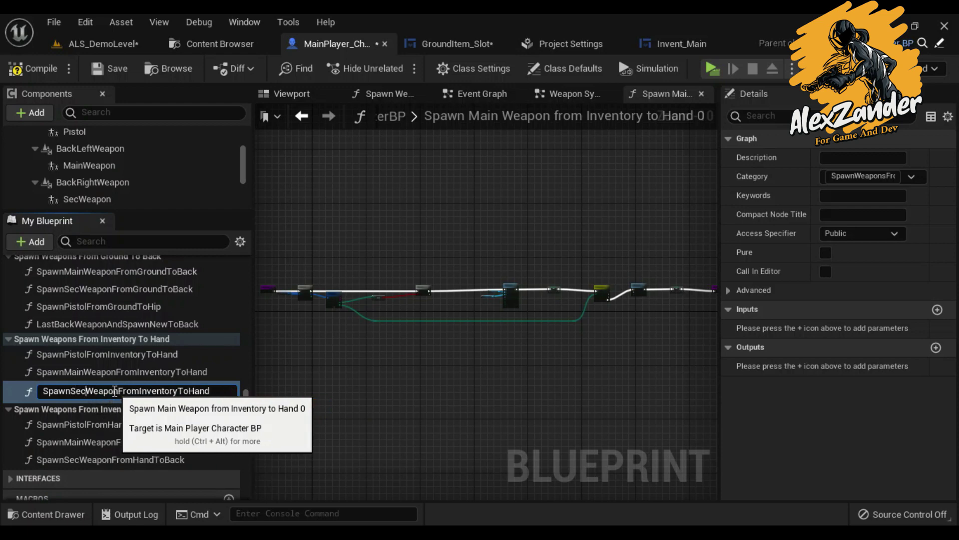
{"action": "key", "text": "Return"}
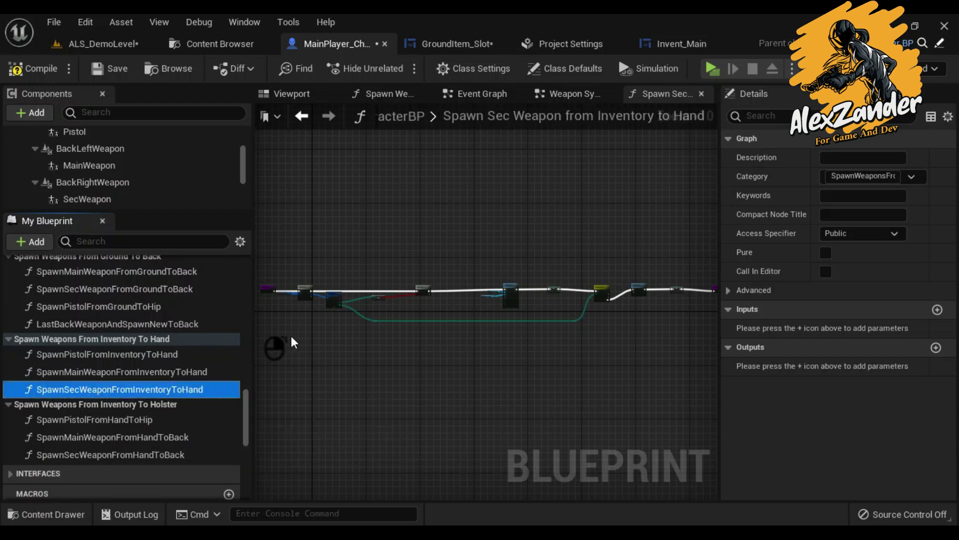
Step: Change the copied function's weapon group comparison from Main_Weapon to Sec_Weapon
{"action": "scroll", "coordinate": [409, 324], "scroll_direction": "up", "scroll_amount": 4}
{"action": "scroll", "coordinate": [408, 330], "scroll_direction": "down", "scroll_amount": 2}
{"action": "scroll", "coordinate": [585, 287], "scroll_direction": "up", "scroll_amount": 3}
{"action": "left_click", "coordinate": [586, 287]}
{"action": "left_click", "coordinate": [552, 302]}
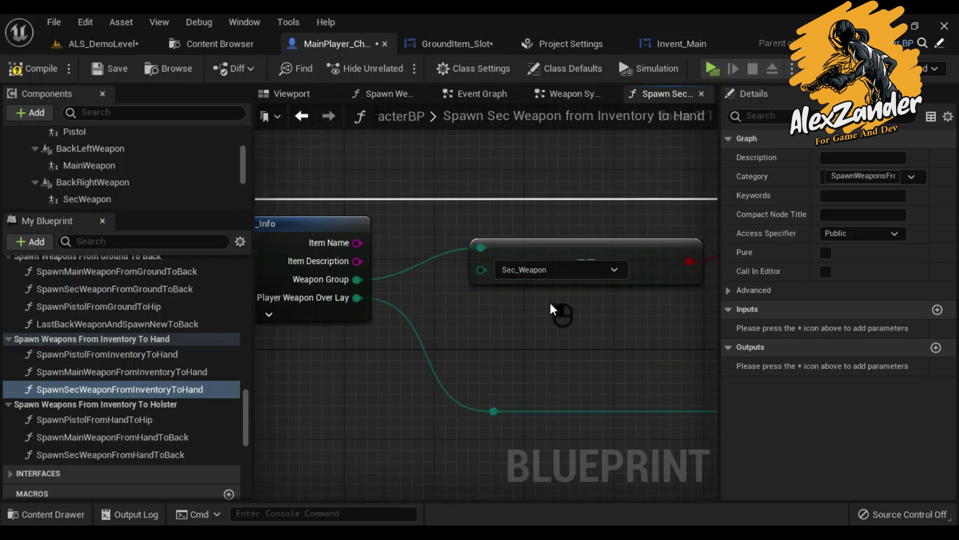
{"action": "scroll", "coordinate": [550, 303], "scroll_direction": "down", "scroll_amount": 1}
{"action": "right_click_drag", "start_coordinate": [415, 319], "coordinate": [609, 318]}
{"action": "scroll", "coordinate": [368, 334], "scroll_direction": "down", "scroll_amount": 2}
{"action": "scroll", "coordinate": [482, 343], "scroll_direction": "down", "scroll_amount": 1}
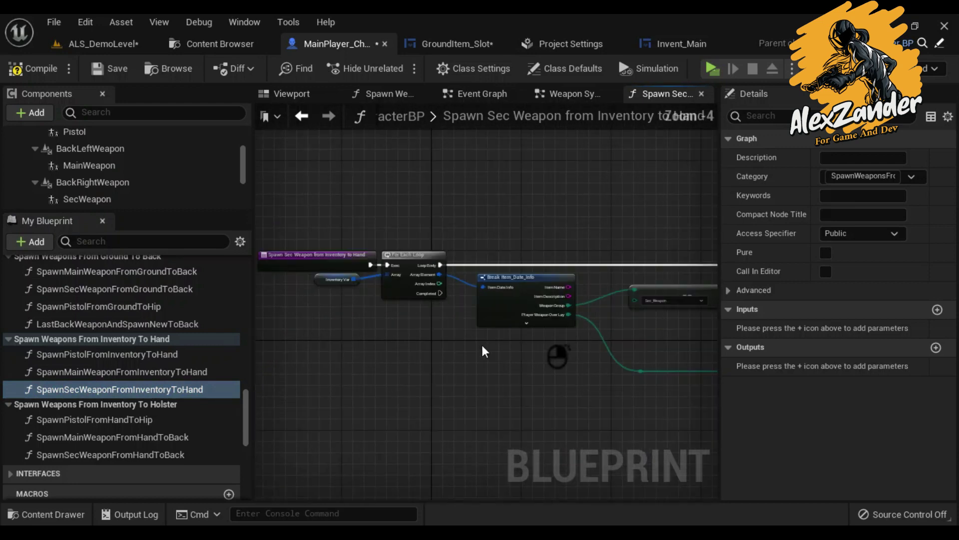
{"action": "scroll", "coordinate": [362, 343], "scroll_direction": "down", "scroll_amount": 1}
{"action": "scroll", "coordinate": [523, 325], "scroll_direction": "up", "scroll_amount": 1}
{"action": "scroll", "coordinate": [488, 274], "scroll_direction": "up", "scroll_amount": 2}
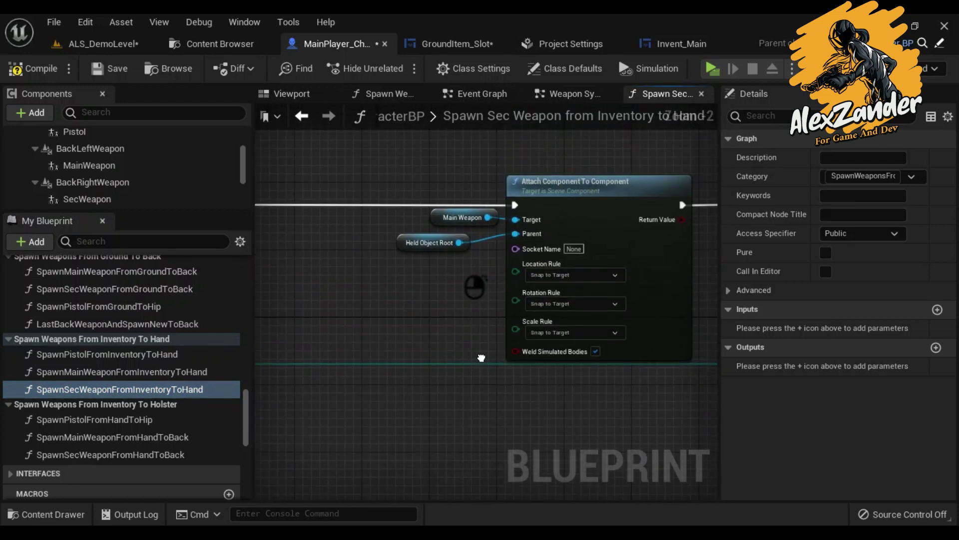
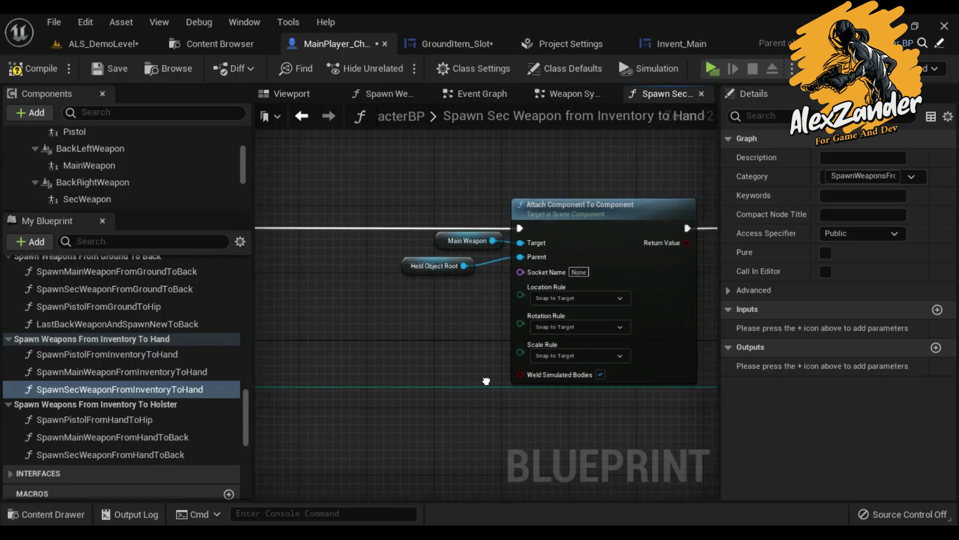
Step: Plug a SecWeapon reference into the attach target in place of Main Weapon
{"action": "mouse_move", "coordinate": [482, 368]}
{"action": "right_mouse_down"}
{"action": "mouse_move", "coordinate": [486, 381]}
{"action": "mouse_move", "coordinate": [545, 369]}
{"action": "mouse_move", "coordinate": [454, 409]}
{"action": "right_mouse_up"}
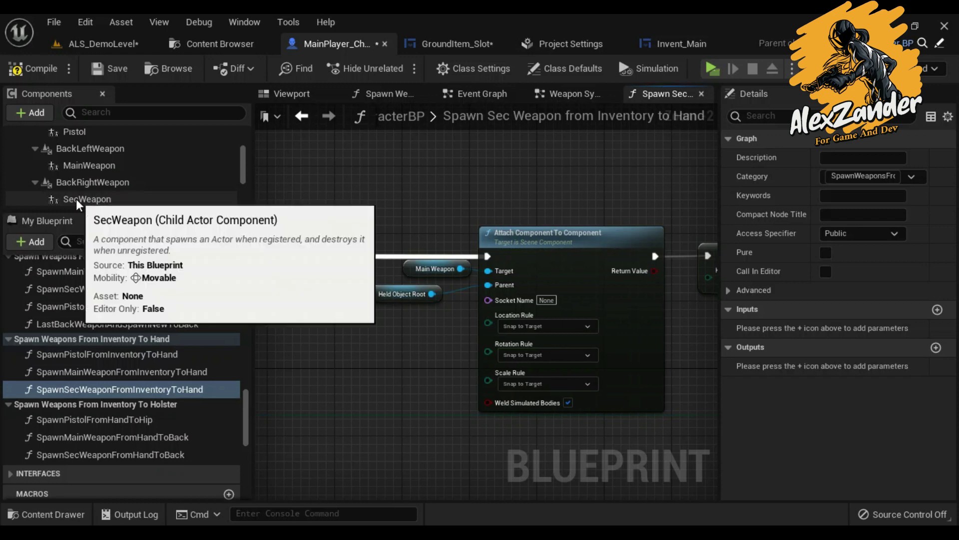
{"action": "left_click_drag", "start_coordinate": [76, 199], "coordinate": [412, 269]}
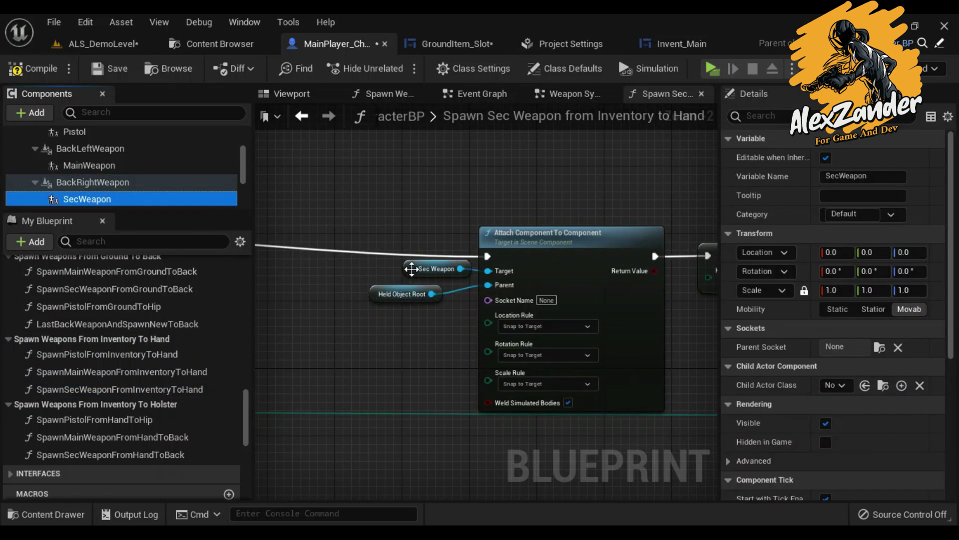
{"action": "right_click_drag", "start_coordinate": [676, 308], "coordinate": [260, 280]}
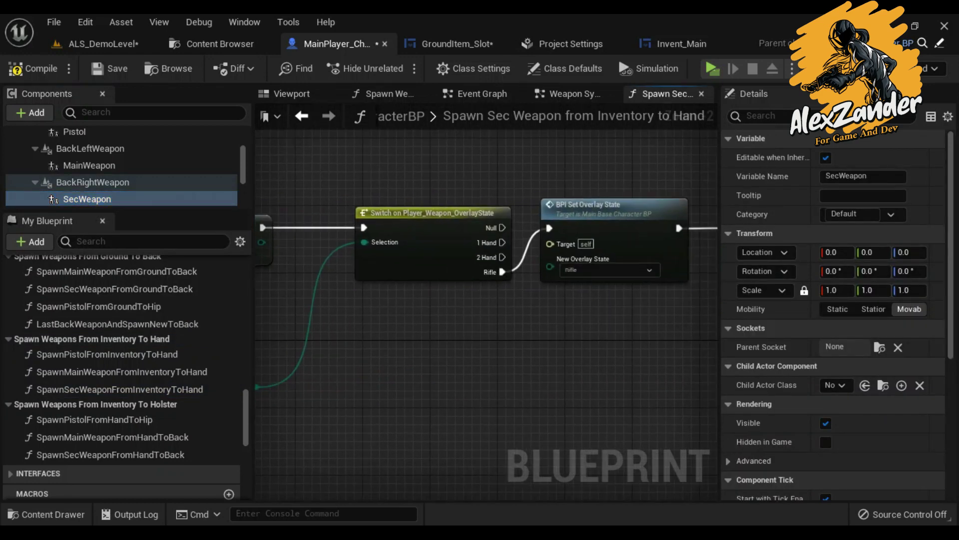
Step: Set the SET node's Weapon in Hand Type to MainWeapon_B and save the blueprint
{"action": "left_click", "coordinate": [466, 248]}
{"action": "left_click", "coordinate": [440, 286]}
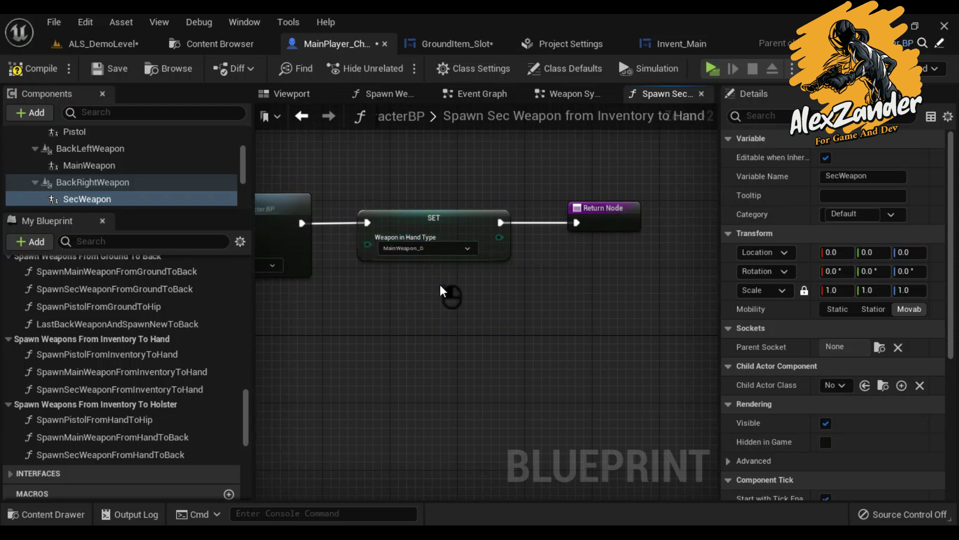
{"action": "mouse_move", "coordinate": [439, 284]}
{"action": "right_mouse_down"}
{"action": "mouse_move", "coordinate": [369, 279]}
{"action": "mouse_move", "coordinate": [626, 273]}
{"action": "right_mouse_up"}
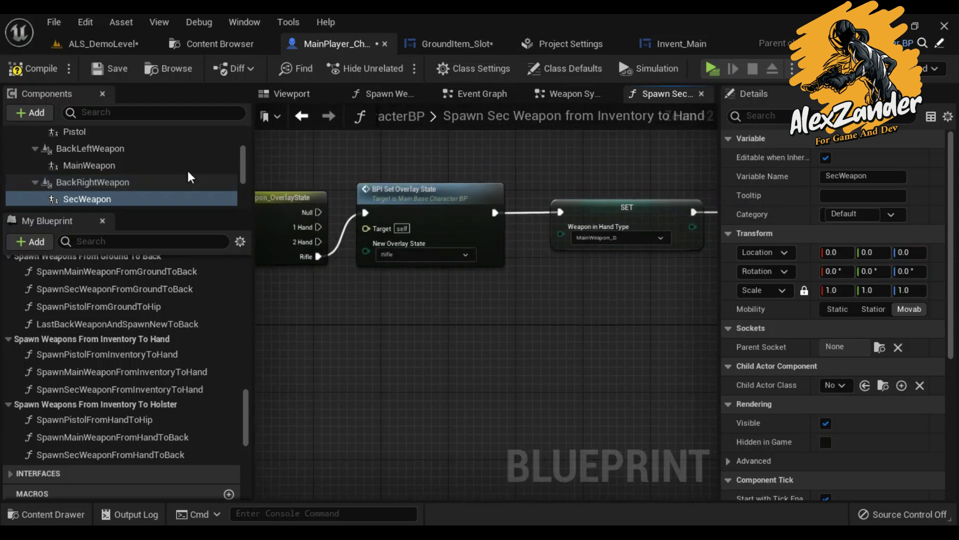
{"action": "left_click", "coordinate": [113, 71]}
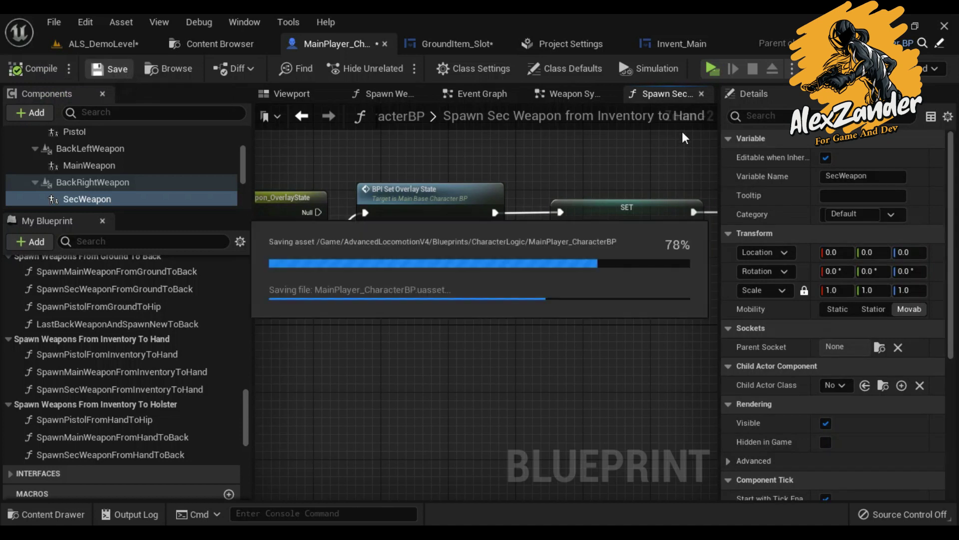
Step: Call Spawn Sec Weapon from Inventory to Hand from the branch's No output
{"action": "left_click", "coordinate": [701, 94]}
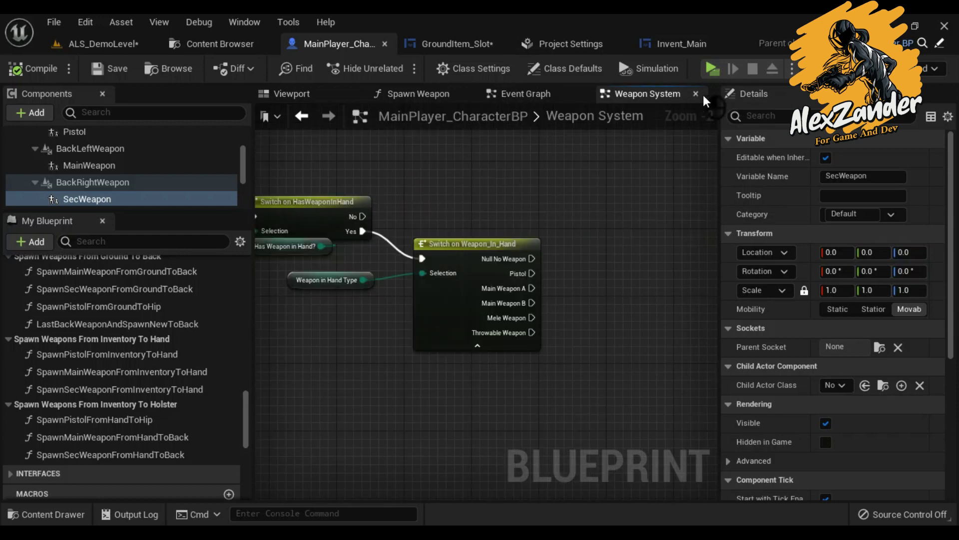
{"action": "mouse_move", "coordinate": [120, 390]}
{"action": "left_mouse_down"}
{"action": "mouse_move", "coordinate": [510, 230]}
{"action": "mouse_move", "coordinate": [514, 258]}
{"action": "left_mouse_up"}
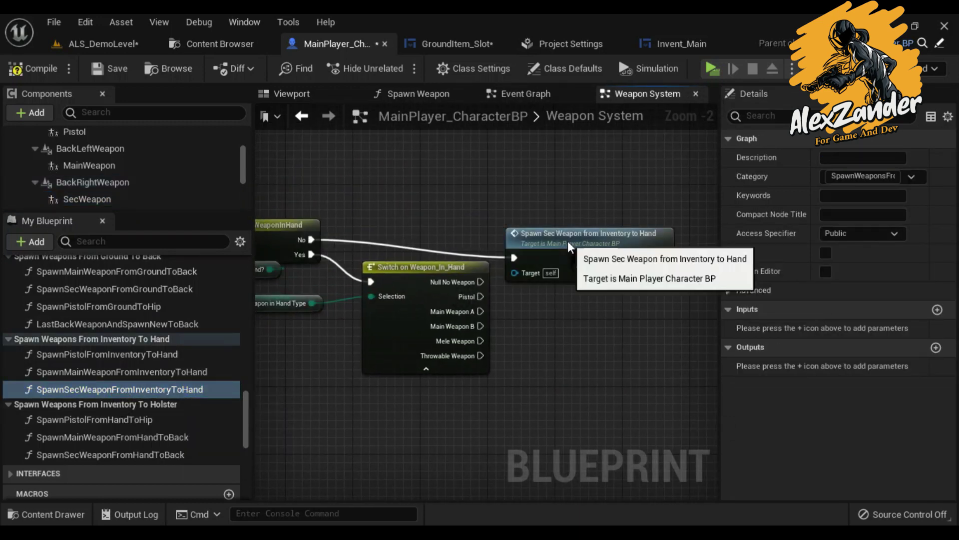
{"action": "mouse_move", "coordinate": [414, 245]}
{"action": "right_mouse_down"}
{"action": "mouse_move", "coordinate": [575, 248]}
{"action": "mouse_move", "coordinate": [449, 268]}
{"action": "right_mouse_up"}
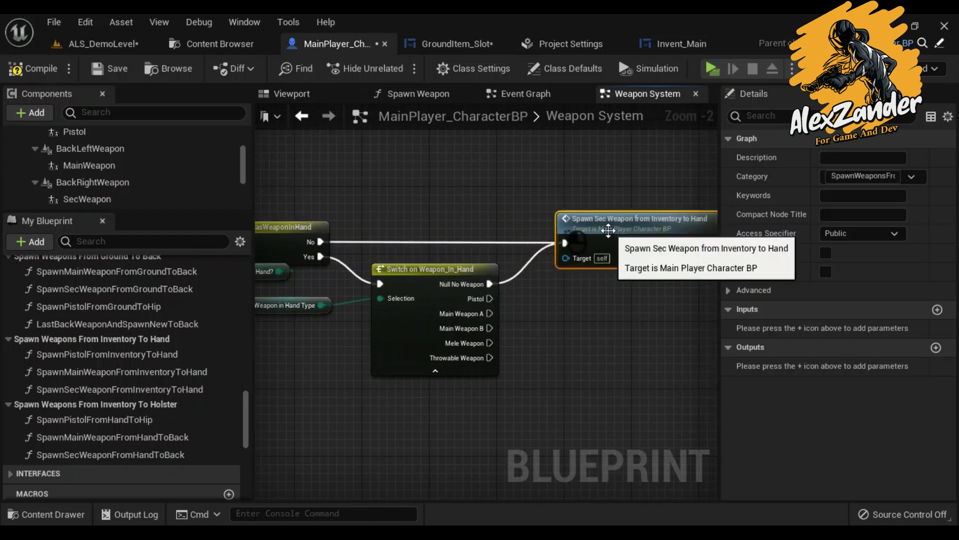
{"action": "mouse_move", "coordinate": [586, 309]}
{"action": "right_mouse_down"}
{"action": "mouse_move", "coordinate": [656, 285]}
{"action": "mouse_move", "coordinate": [501, 277]}
{"action": "right_mouse_up"}
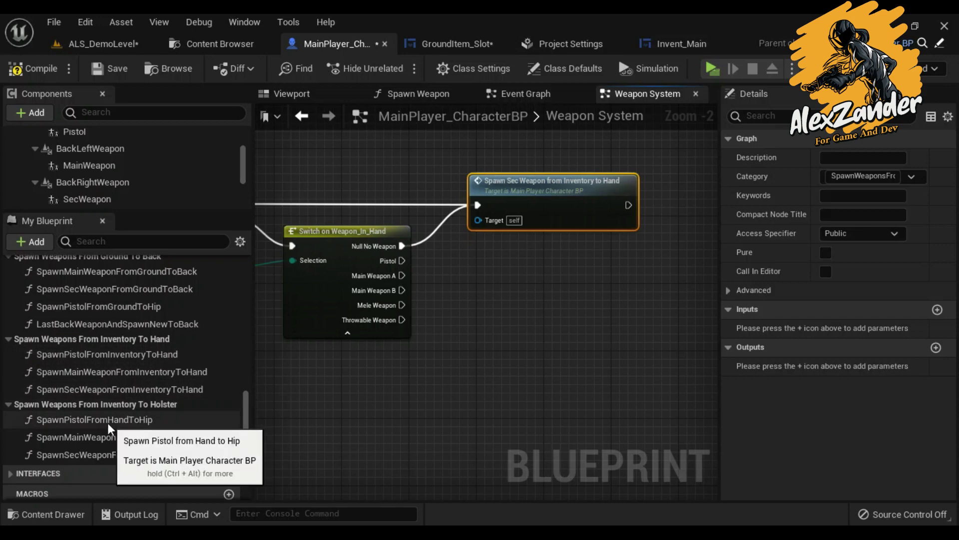
Step: On the Pistol case, holster the pistol to the hip, followed by a Delay node
{"action": "mouse_move", "coordinate": [107, 423]}
{"action": "left_mouse_down"}
{"action": "mouse_move", "coordinate": [357, 394]}
{"action": "mouse_move", "coordinate": [470, 241]}
{"action": "left_mouse_up"}
{"action": "left_click_drag", "start_coordinate": [402, 260], "coordinate": [529, 268]}
{"action": "right_click_drag", "start_coordinate": [529, 268], "coordinate": [466, 268]}
{"action": "left_click_drag", "start_coordinate": [529, 272], "coordinate": [596, 276]}
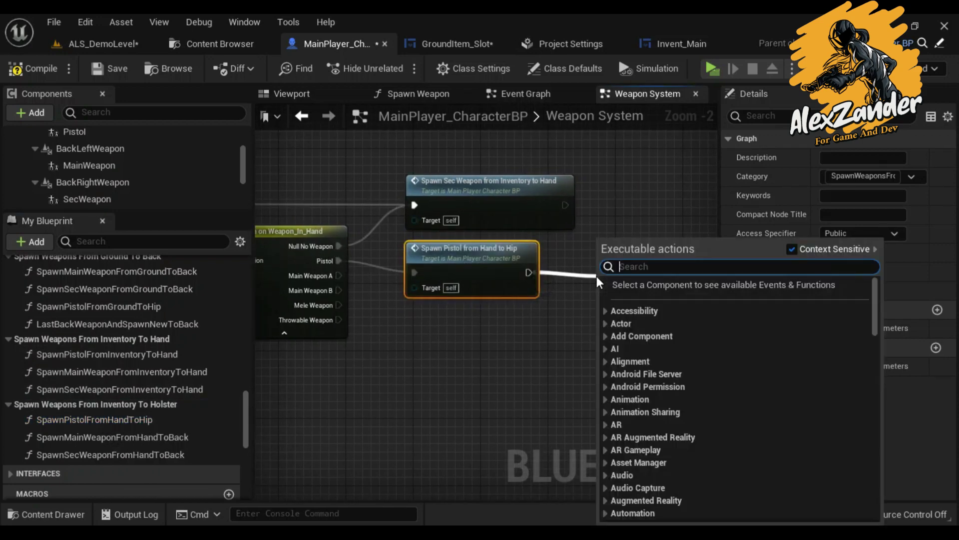
{"action": "type", "text": "dela"}
{"action": "key", "text": "Return"}
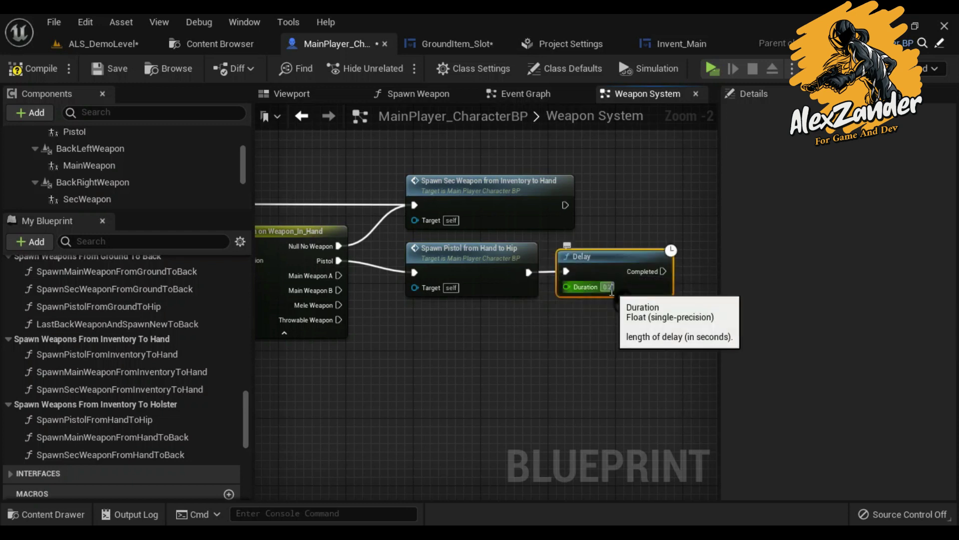
Step: Put a duplicate Spawn Sec Weapon call after the Delay, then copy the Delay and spawn pair
{"action": "right_click_drag", "start_coordinate": [647, 318], "coordinate": [548, 322]}
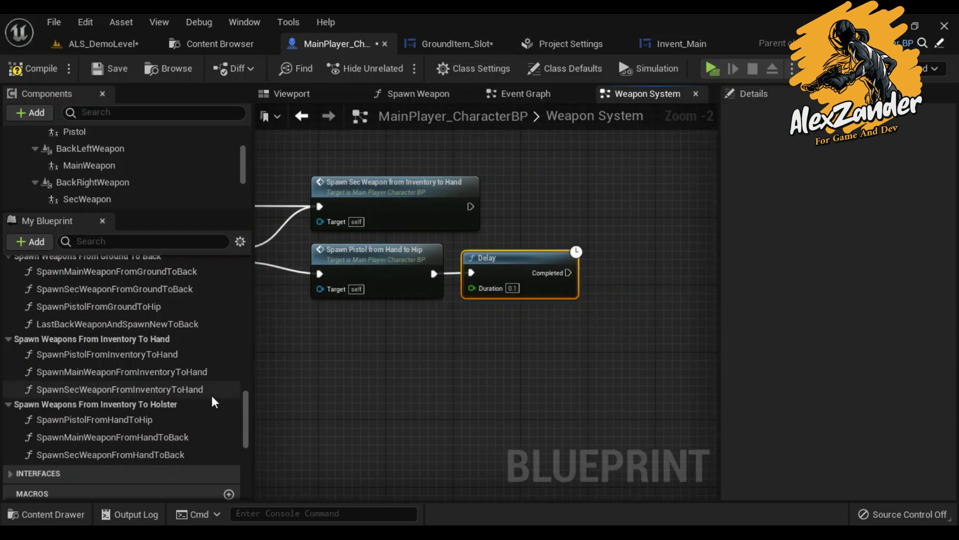
{"action": "right_click", "coordinate": [405, 195]}
{"action": "left_click", "coordinate": [436, 235]}
{"action": "left_click_drag", "start_coordinate": [489, 223], "coordinate": [668, 250]}
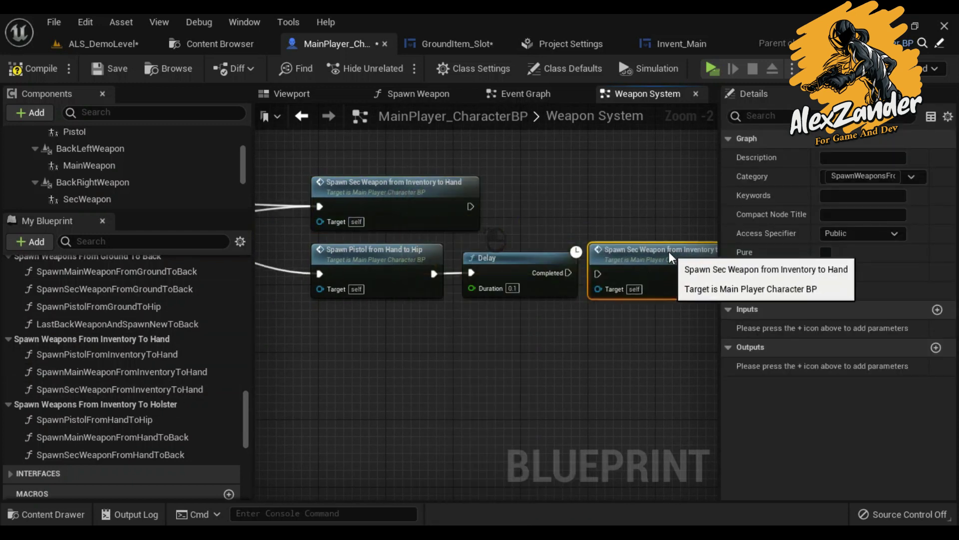
{"action": "right_click", "coordinate": [519, 273]}
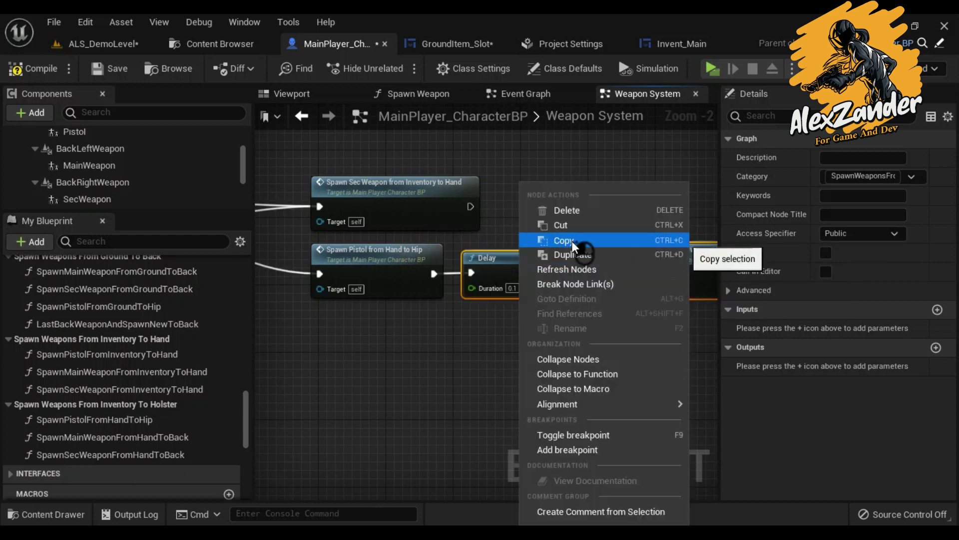
{"action": "left_click", "coordinate": [634, 255]}
{"action": "right_click_drag", "start_coordinate": [419, 323], "coordinate": [604, 303]}
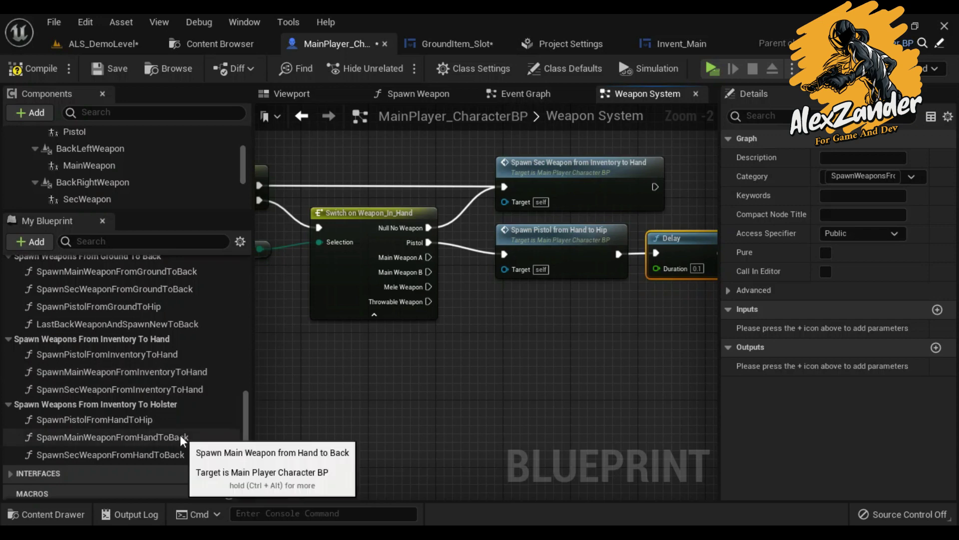
Step: Wire Main Weapon A to Spawn Main Weapon from Hand to Back, then the pasted Delay and spawn
{"action": "mouse_move", "coordinate": [73, 439]}
{"action": "left_mouse_down"}
{"action": "mouse_move", "coordinate": [511, 310]}
{"action": "mouse_move", "coordinate": [499, 305]}
{"action": "mouse_move", "coordinate": [506, 330]}
{"action": "left_mouse_up"}
{"action": "right_click_drag", "start_coordinate": [604, 331], "coordinate": [518, 309]}
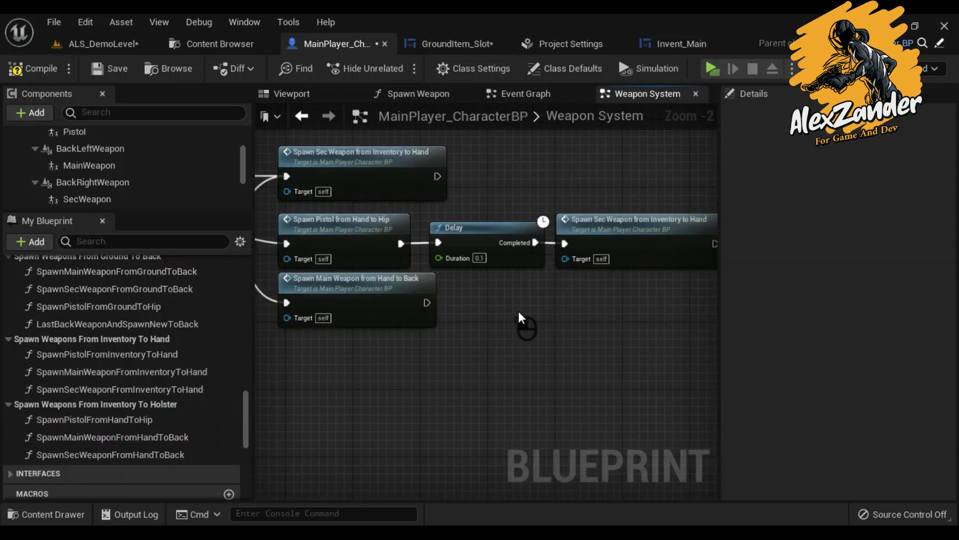
{"action": "key", "text": "ctrl+v"}
{"action": "left_click_drag", "start_coordinate": [493, 321], "coordinate": [492, 290]}
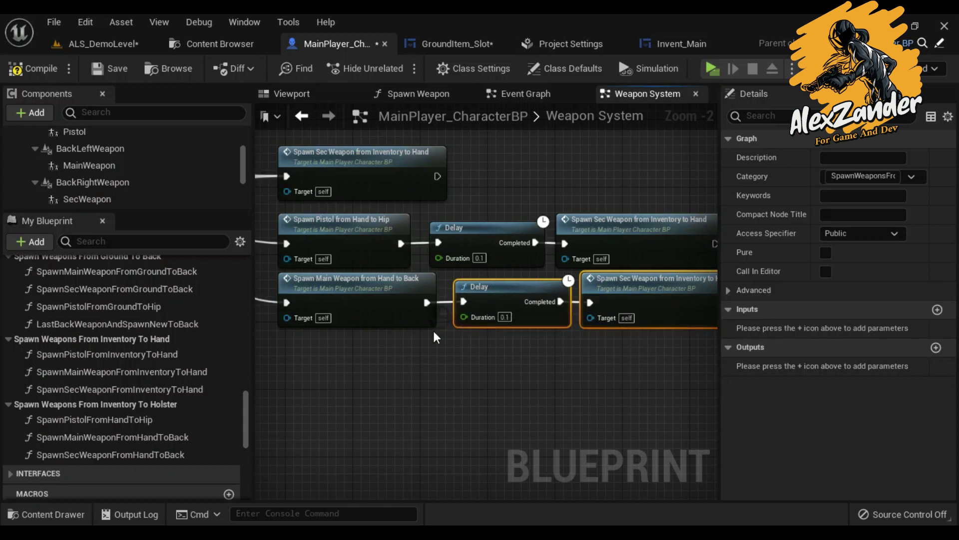
{"action": "right_click_drag", "start_coordinate": [434, 335], "coordinate": [580, 322]}
{"action": "right_click_drag", "start_coordinate": [405, 284], "coordinate": [436, 293]}
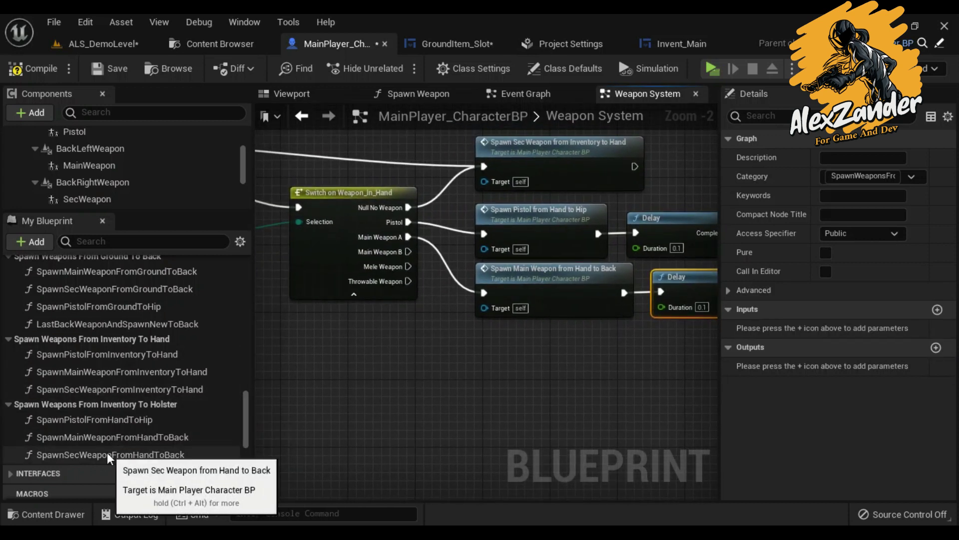
Step: Wire Main Weapon B to a Spawn Sec Weapon from Hand to Back call
{"action": "left_click_drag", "start_coordinate": [107, 453], "coordinate": [453, 388]}
{"action": "left_click_drag", "start_coordinate": [480, 345], "coordinate": [479, 342]}
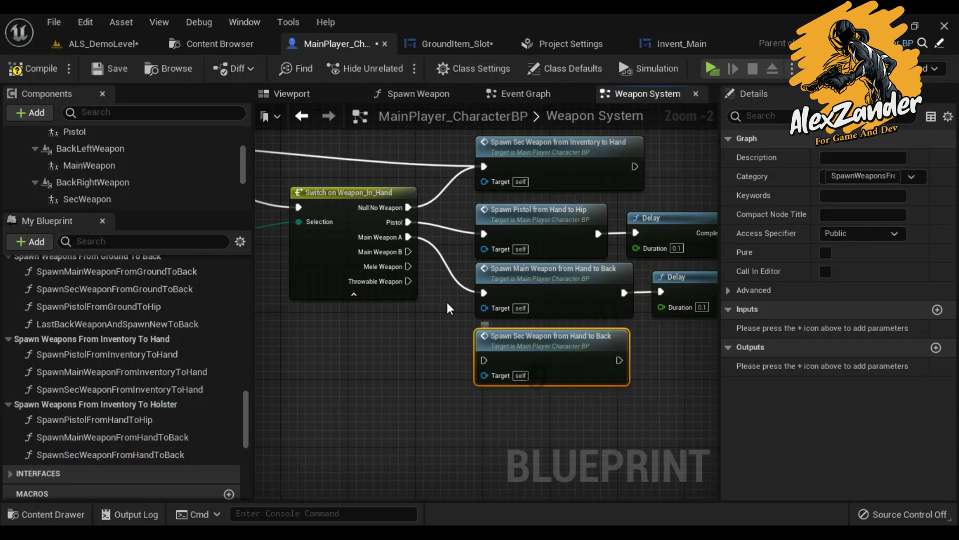
{"action": "left_click_drag", "start_coordinate": [409, 251], "coordinate": [476, 332]}
{"action": "scroll", "coordinate": [415, 388], "scroll_direction": "down", "scroll_amount": 2}
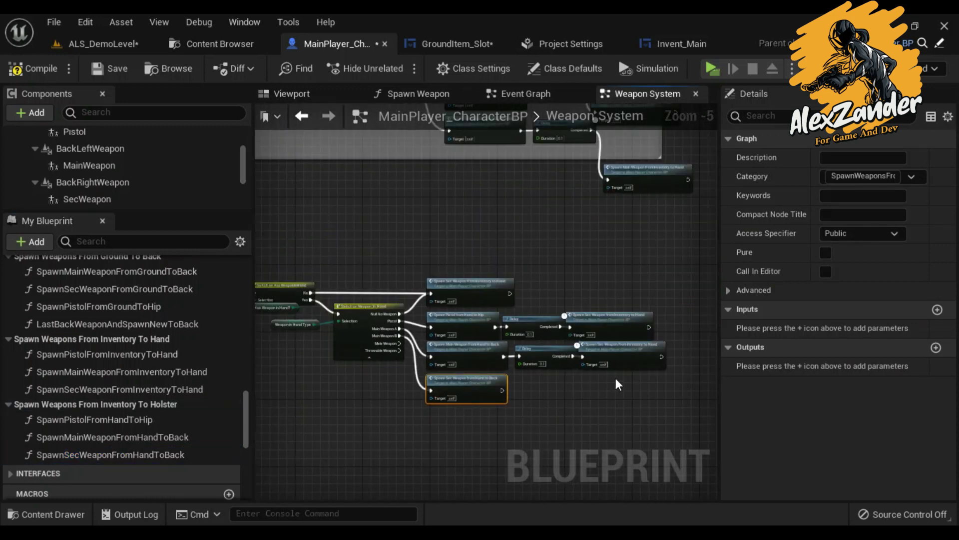
Step: Move the two inventory-to-hand calls beside their Delay nodes
{"action": "scroll", "coordinate": [599, 341], "scroll_direction": "up", "scroll_amount": 2}
{"action": "left_click", "coordinate": [599, 341]}
{"action": "left_click", "coordinate": [579, 263], "text": "ctrl"}
{"action": "scroll", "coordinate": [579, 263], "scroll_direction": "down", "scroll_amount": 1}
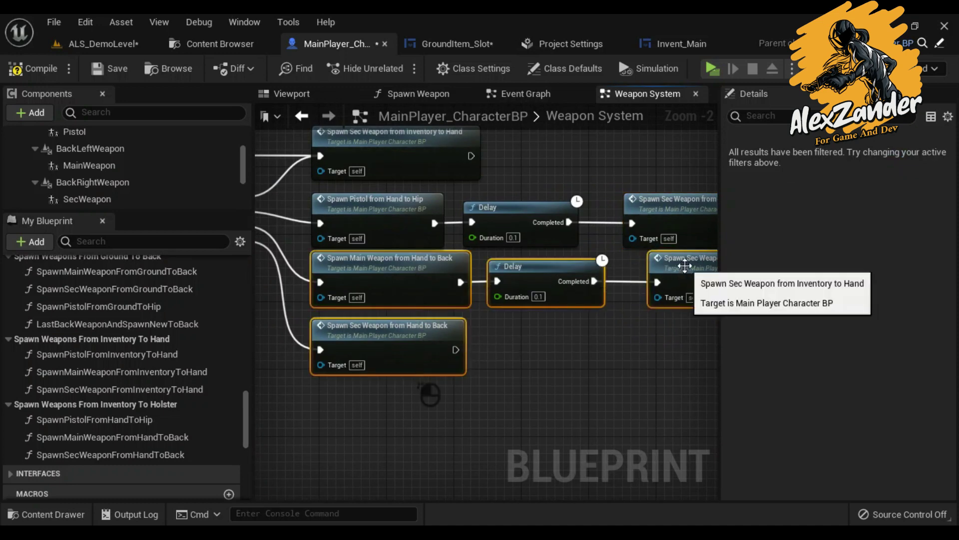
{"action": "left_click", "coordinate": [576, 351], "text": "ctrl"}
{"action": "scroll", "coordinate": [624, 365], "scroll_direction": "down", "scroll_amount": 1}
{"action": "scroll", "coordinate": [624, 372], "scroll_direction": "down", "scroll_amount": 2}
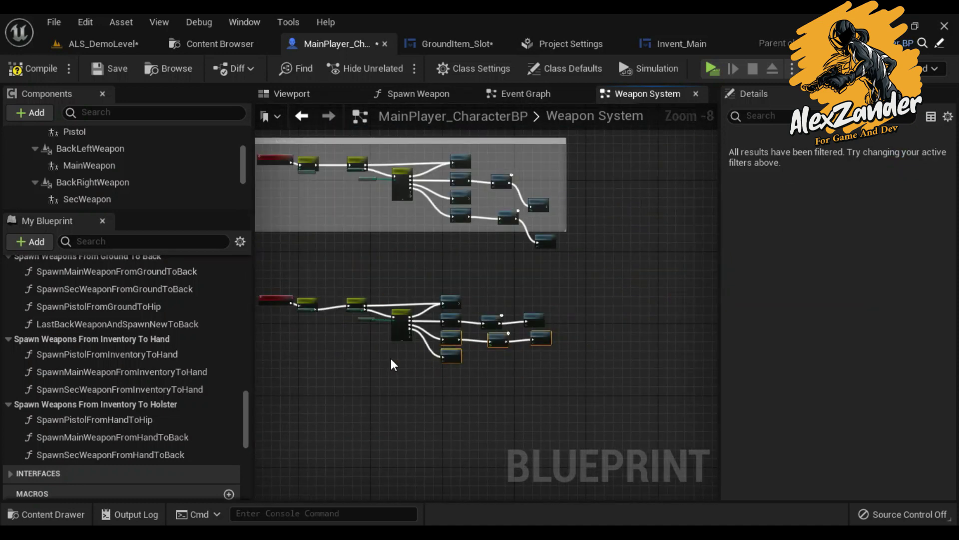
{"action": "scroll", "coordinate": [550, 246], "scroll_direction": "up", "scroll_amount": 1}
{"action": "scroll", "coordinate": [549, 246], "scroll_direction": "up", "scroll_amount": 2}
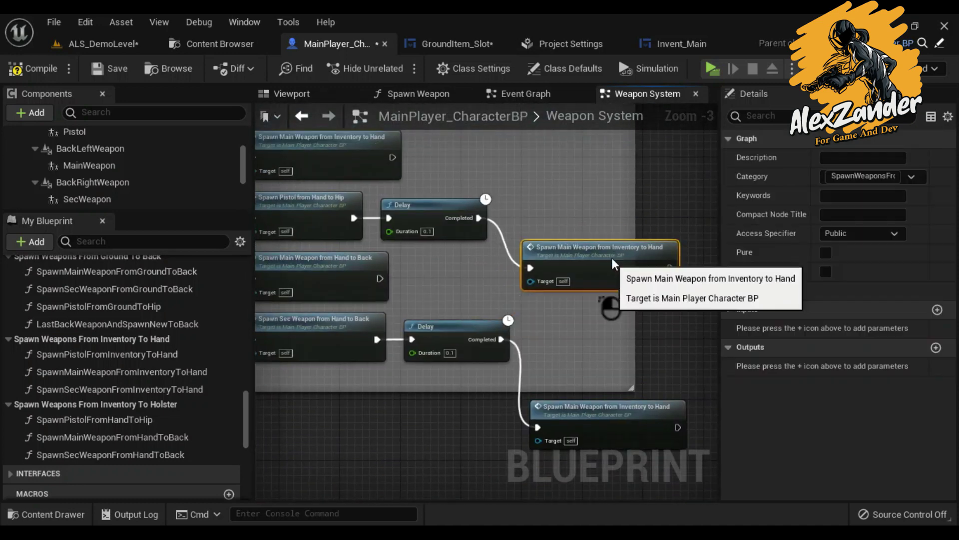
{"action": "left_click_drag", "start_coordinate": [613, 258], "coordinate": [597, 210]}
{"action": "left_click_drag", "start_coordinate": [598, 406], "coordinate": [603, 315]}
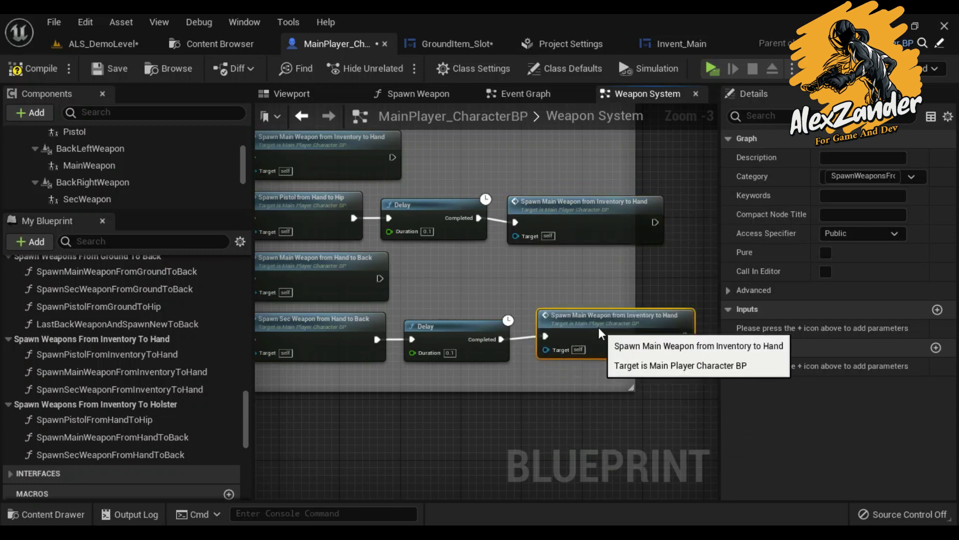
{"action": "scroll", "coordinate": [600, 274], "scroll_direction": "down", "scroll_amount": 7}
{"action": "scroll", "coordinate": [657, 230], "scroll_direction": "up", "scroll_amount": 2}
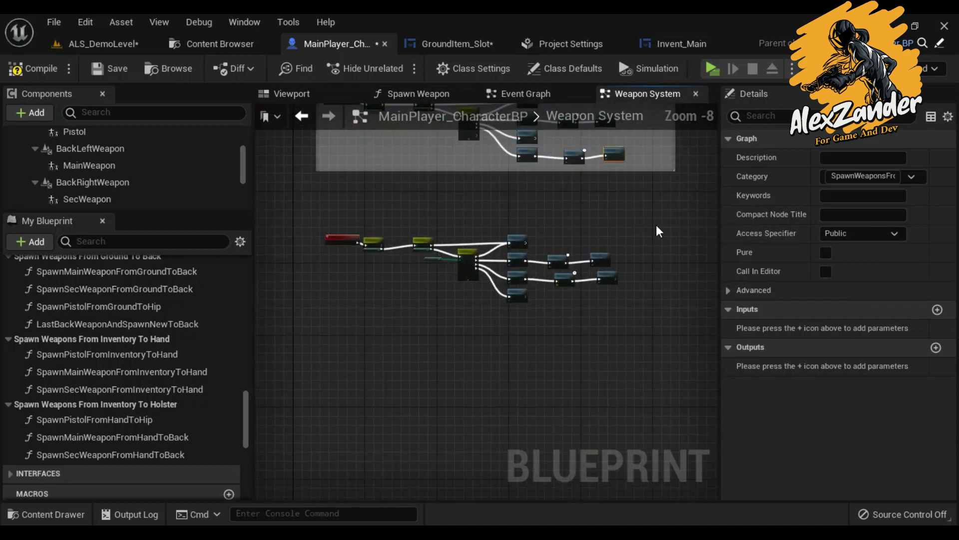
Step: Wrap the new node cluster in a 'Drow Holster Sec Weapon' comment and save
{"action": "left_click_drag", "start_coordinate": [301, 331], "coordinate": [301, 331]}
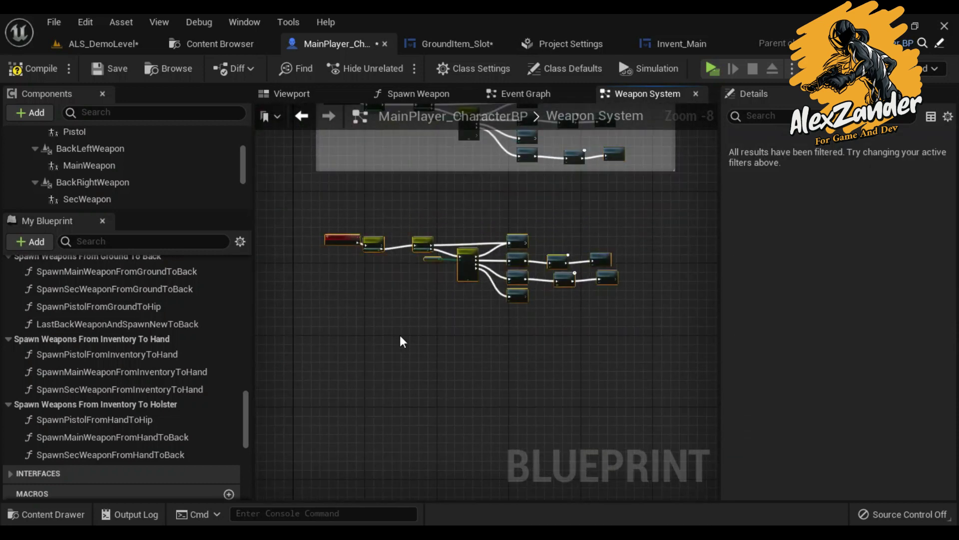
{"action": "type", "text": "c"}
{"action": "type", "text": " Hols"}
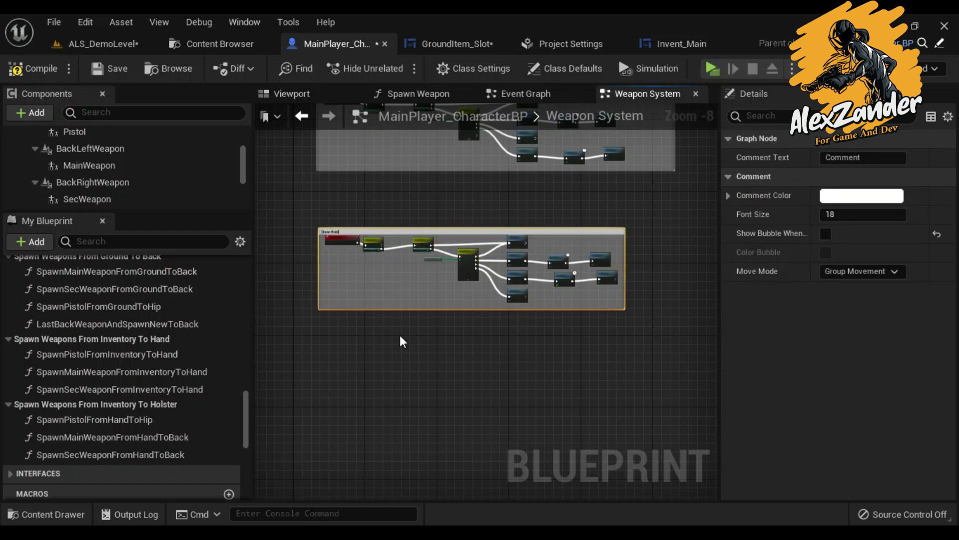
{"action": "type", "text": "ter Sec Weap"}
{"action": "type", "text": "on"}
{"action": "key", "text": "Return"}
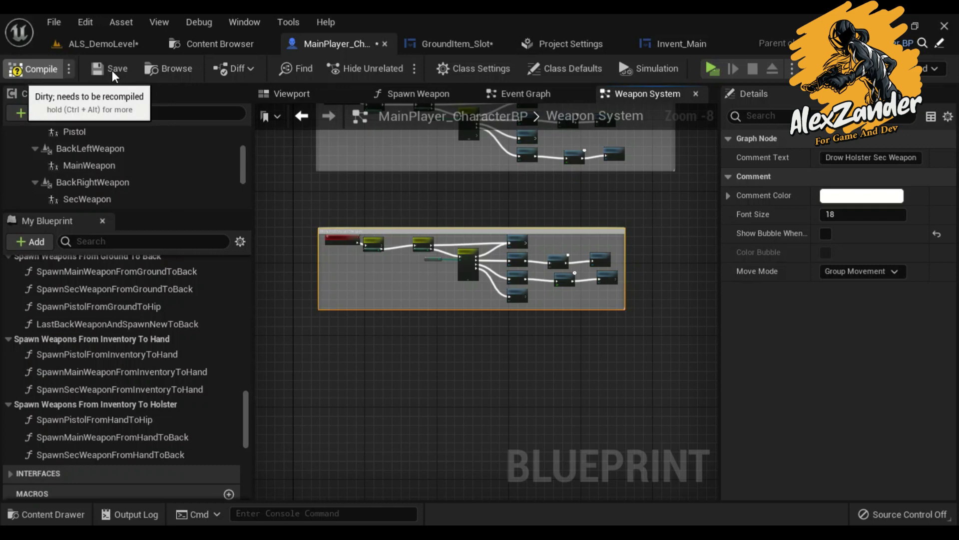
{"action": "left_click", "coordinate": [112, 70]}
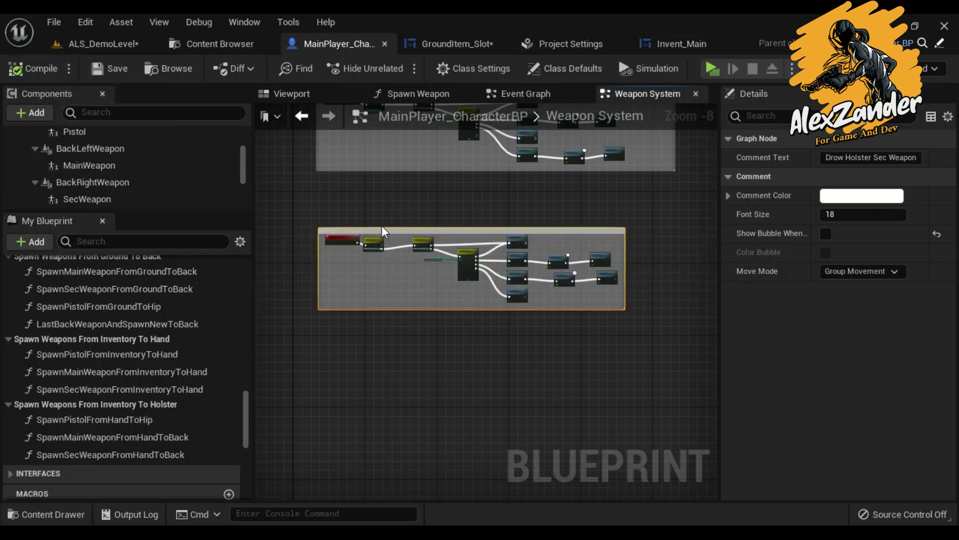
Step: Survey the Weapon System comment groups and input action nodes
{"action": "scroll", "coordinate": [398, 300], "scroll_direction": "up", "scroll_amount": 6}
{"action": "scroll", "coordinate": [413, 357], "scroll_direction": "down", "scroll_amount": 8}
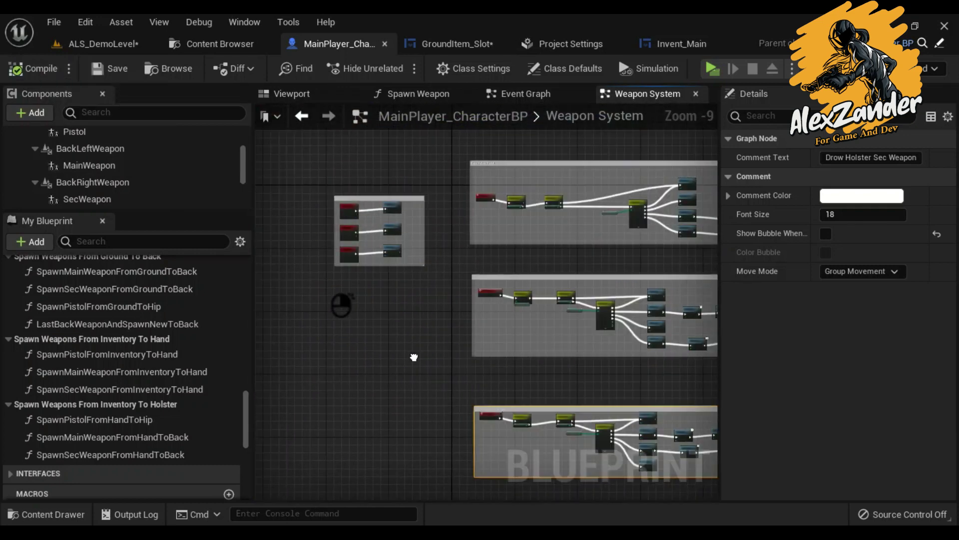
{"action": "scroll", "coordinate": [414, 357], "scroll_direction": "up", "scroll_amount": 6}
{"action": "mouse_move", "coordinate": [421, 266]}
{"action": "right_mouse_down"}
{"action": "mouse_move", "coordinate": [567, 252]}
{"action": "mouse_move", "coordinate": [376, 255]}
{"action": "right_mouse_up"}
{"action": "scroll", "coordinate": [516, 267], "scroll_direction": "down", "scroll_amount": 4}
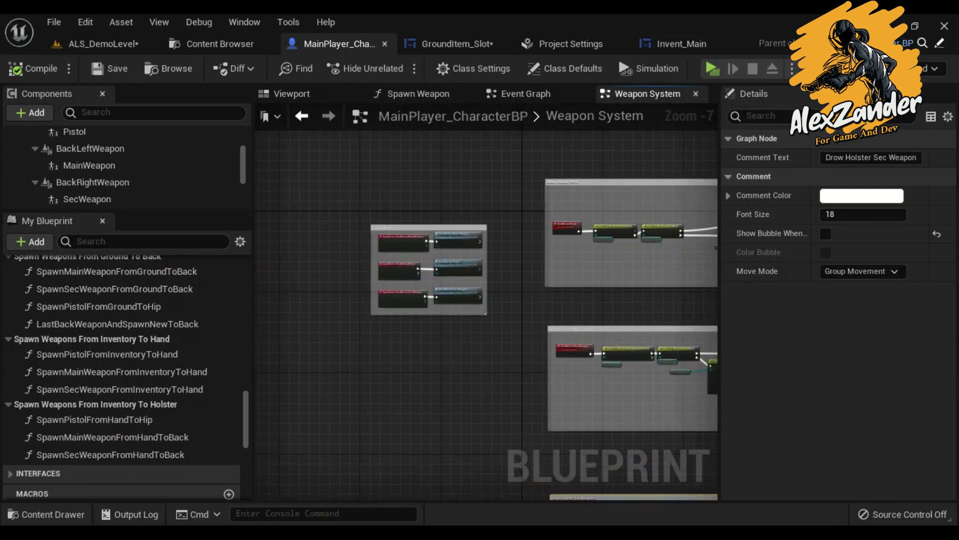
{"action": "scroll", "coordinate": [375, 255], "scroll_direction": "up", "scroll_amount": 7}
{"action": "right_click_drag", "start_coordinate": [604, 249], "coordinate": [603, 314]}
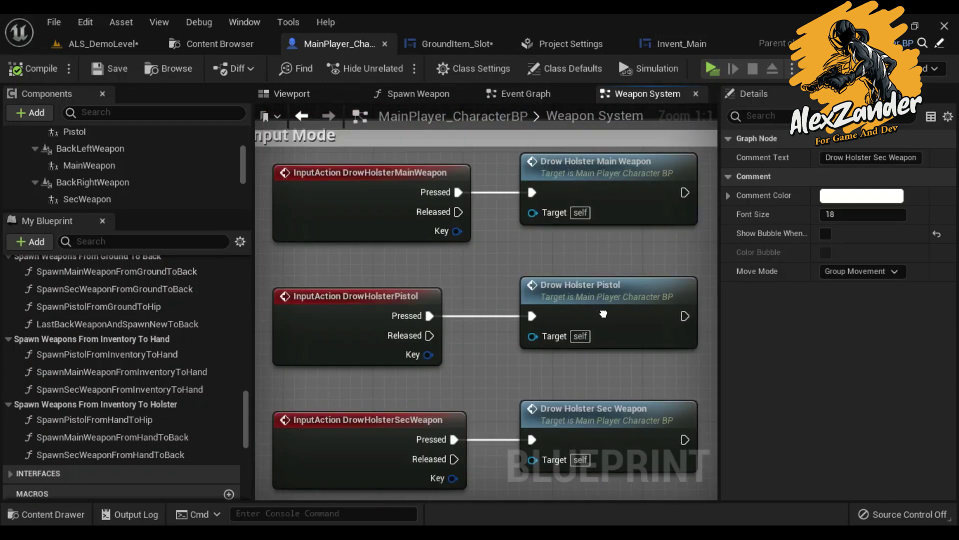
Step: Jump to the Drow Holster Main Weapon event and inspect its Switch on Weapon_In_Hand chain
{"action": "double_click", "coordinate": [602, 195]}
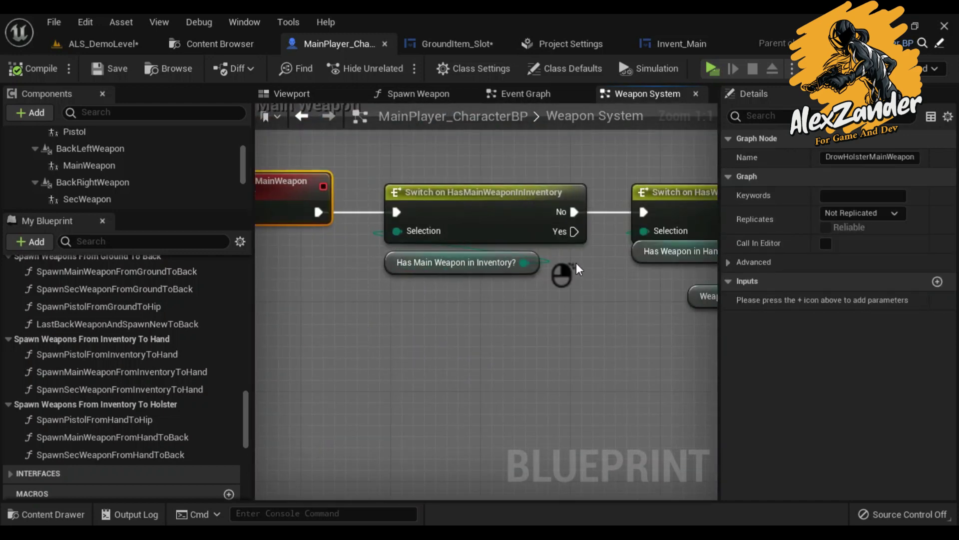
{"action": "scroll", "coordinate": [577, 269], "scroll_direction": "down", "scroll_amount": 2}
{"action": "mouse_move", "coordinate": [650, 260]}
{"action": "right_mouse_down"}
{"action": "mouse_move", "coordinate": [573, 250]}
{"action": "mouse_move", "coordinate": [718, 243]}
{"action": "right_mouse_up"}
{"action": "scroll", "coordinate": [573, 250], "scroll_direction": "up", "scroll_amount": 1}
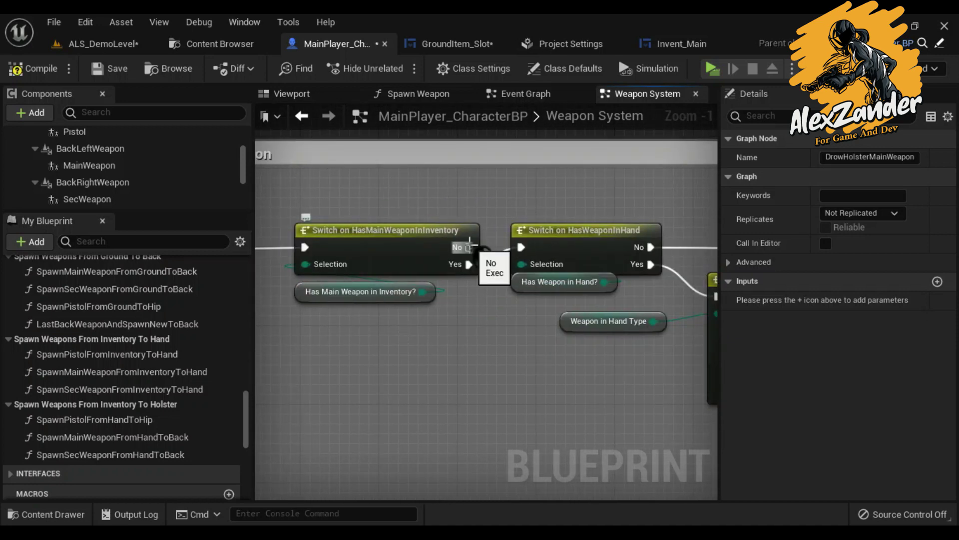
{"action": "scroll", "coordinate": [470, 245], "scroll_direction": "down", "scroll_amount": 5}
{"action": "scroll", "coordinate": [511, 361], "scroll_direction": "up", "scroll_amount": 4}
{"action": "mouse_move", "coordinate": [511, 362]}
{"action": "right_mouse_down"}
{"action": "mouse_move", "coordinate": [484, 276]}
{"action": "mouse_move", "coordinate": [394, 281]}
{"action": "right_mouse_up"}
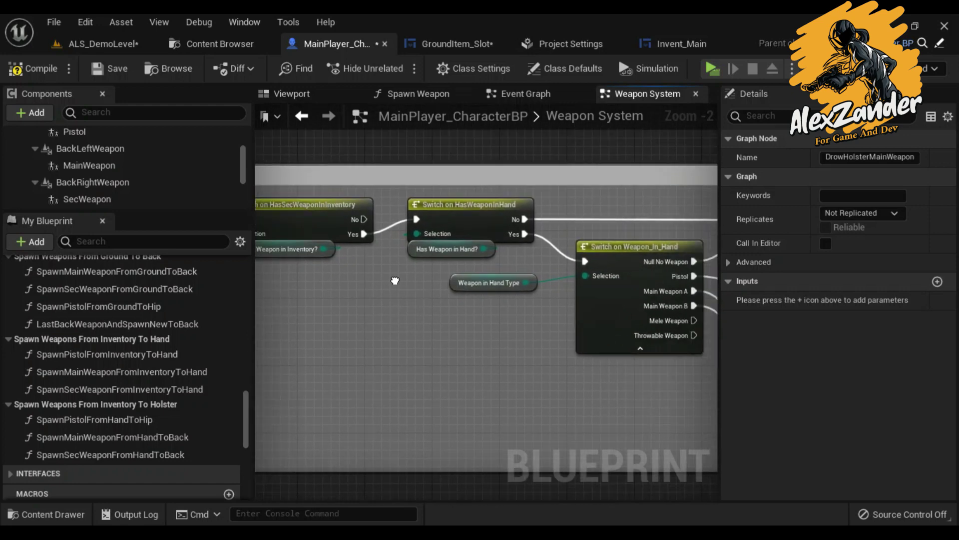
{"action": "scroll", "coordinate": [394, 280], "scroll_direction": "down", "scroll_amount": 3}
{"action": "right_click_drag", "start_coordinate": [453, 248], "coordinate": [395, 258]}
{"action": "right_click_drag", "start_coordinate": [568, 215], "coordinate": [681, 232]}
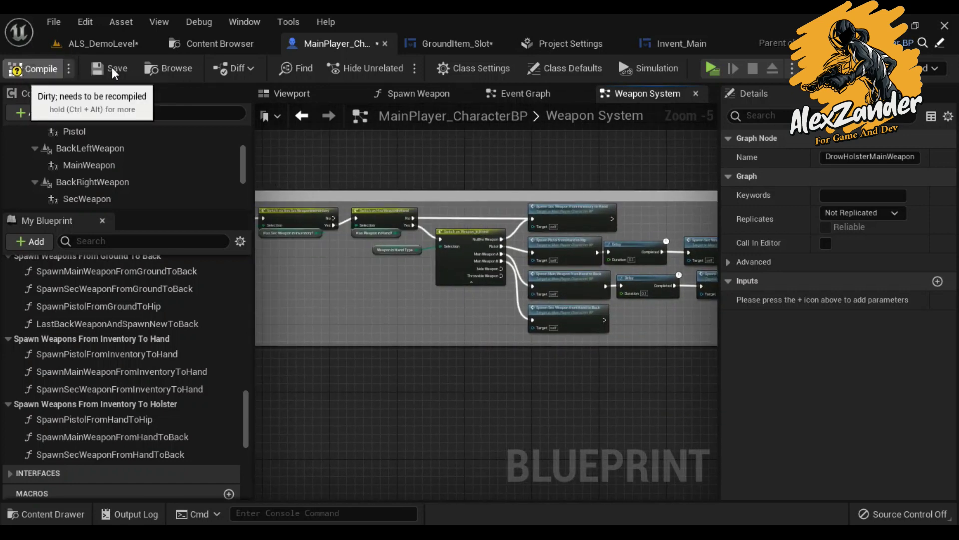
Step: Compile and save MainPlayer_CharacterBP, then bring up the Spawn Weapon function graph
{"action": "left_click", "coordinate": [112, 68]}
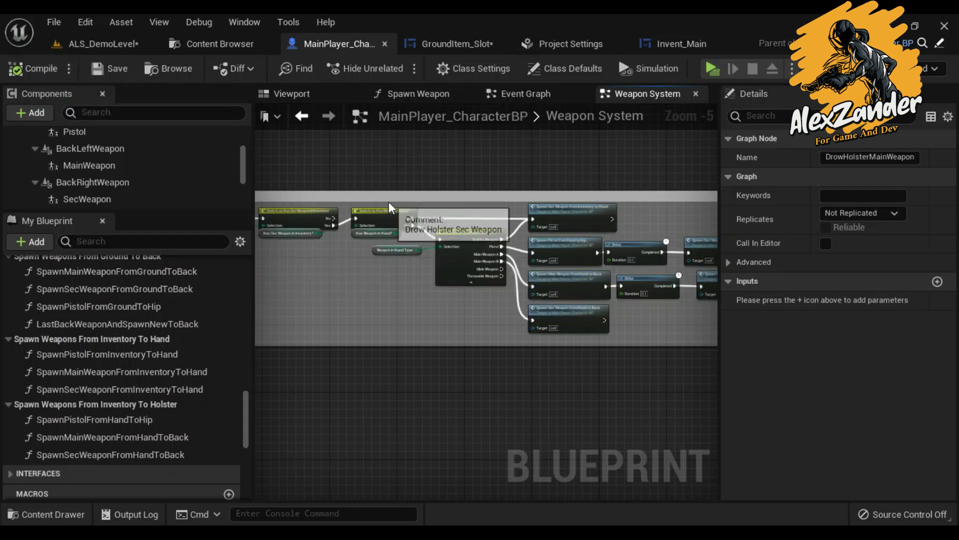
{"action": "right_click_drag", "start_coordinate": [404, 177], "coordinate": [412, 180]}
{"action": "left_click", "coordinate": [418, 94]}
Step: Inspect the SET nodes in Spawn Main Weapon from Ground to Hand, then close it
{"action": "scroll", "coordinate": [500, 223], "scroll_direction": "up", "scroll_amount": 4}
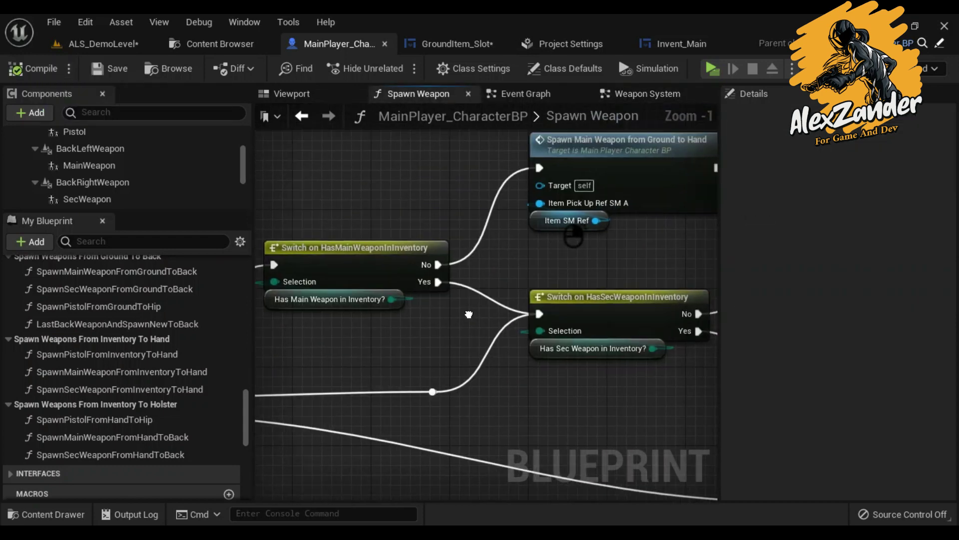
{"action": "double_click", "coordinate": [525, 186]}
{"action": "scroll", "coordinate": [628, 302], "scroll_direction": "up", "scroll_amount": 5}
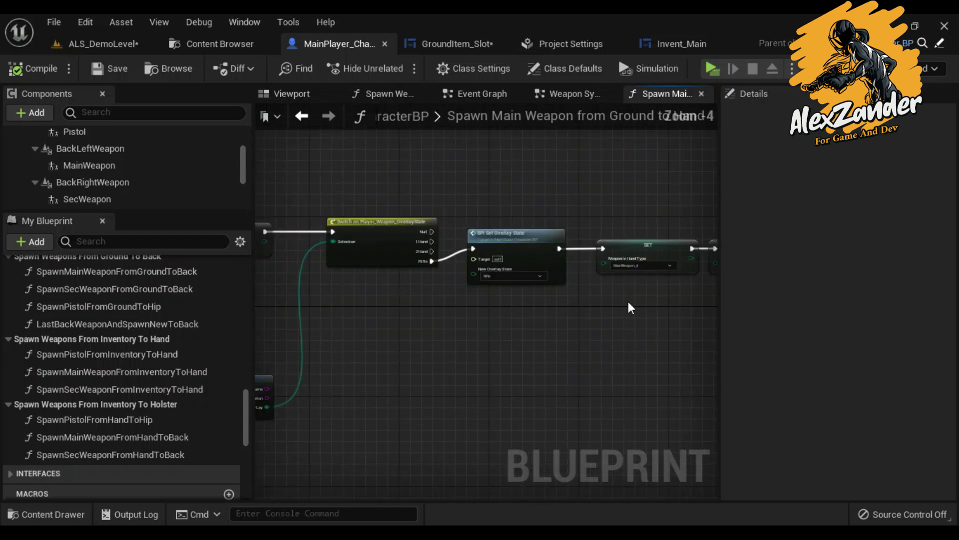
{"action": "mouse_move", "coordinate": [588, 277]}
{"action": "right_mouse_down"}
{"action": "mouse_move", "coordinate": [571, 273]}
{"action": "mouse_move", "coordinate": [534, 287]}
{"action": "mouse_move", "coordinate": [849, 291]}
{"action": "right_mouse_up"}
{"action": "scroll", "coordinate": [559, 272], "scroll_direction": "up", "scroll_amount": 4}
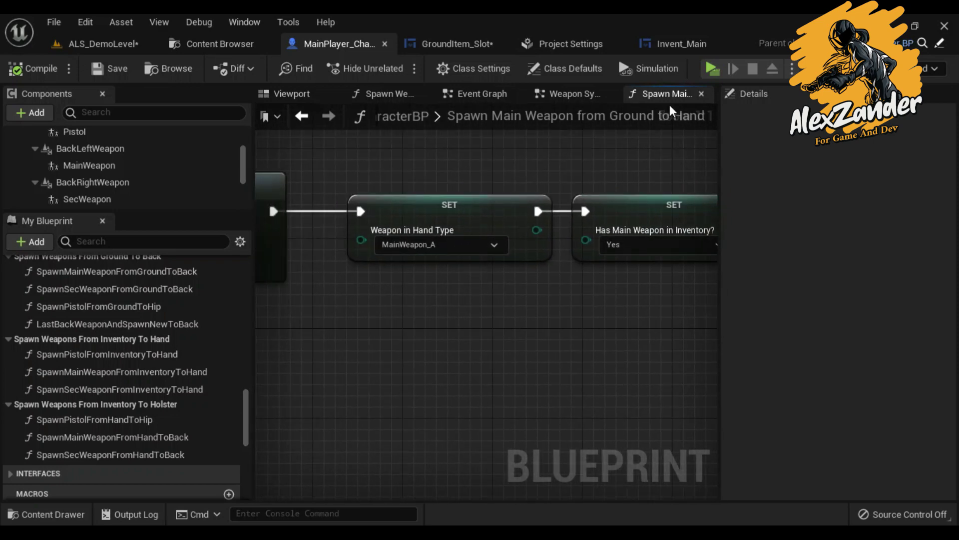
{"action": "left_click", "coordinate": [703, 94]}
Step: Inspect Spawn Sec Weapon from Ground to Hand's SET nodes, then close it
{"action": "left_click", "coordinate": [449, 95]}
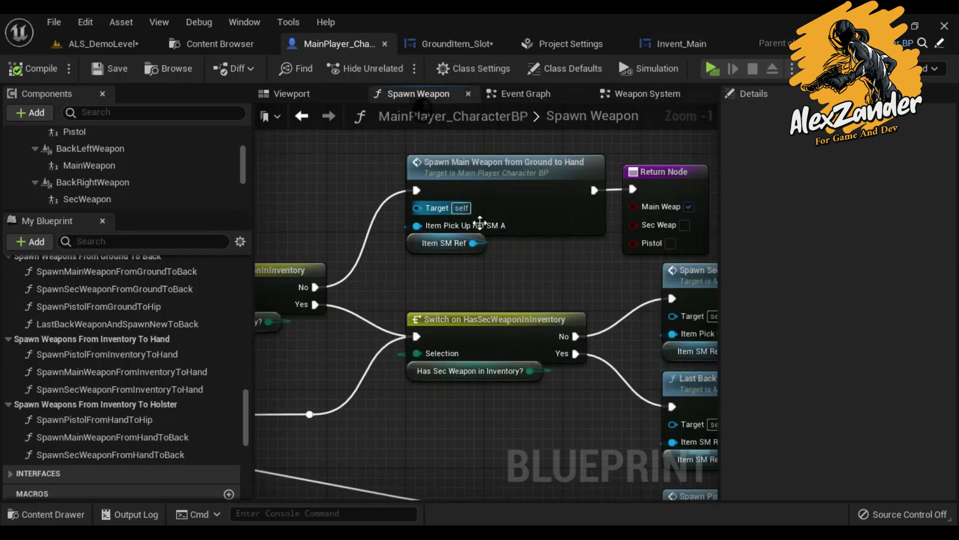
{"action": "right_click_drag", "start_coordinate": [502, 225], "coordinate": [337, 220]}
{"action": "double_click", "coordinate": [425, 194]}
{"action": "scroll", "coordinate": [591, 277], "scroll_direction": "up", "scroll_amount": 5}
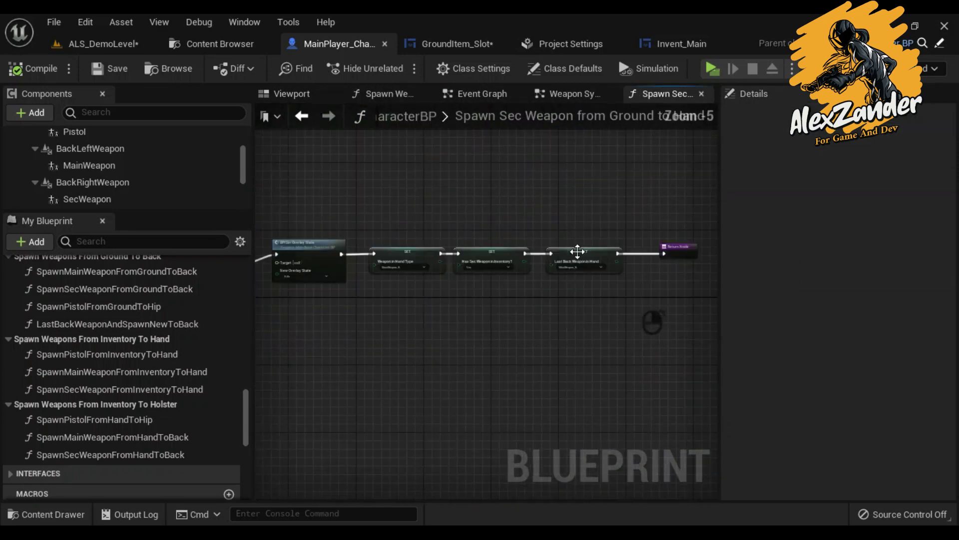
{"action": "right_click_drag", "start_coordinate": [554, 288], "coordinate": [333, 273]}
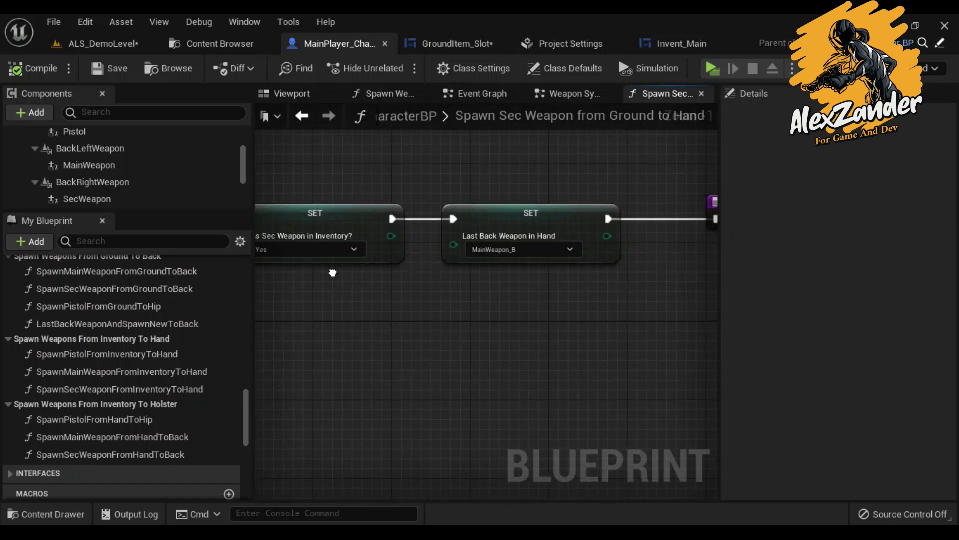
{"action": "left_click", "coordinate": [701, 93]}
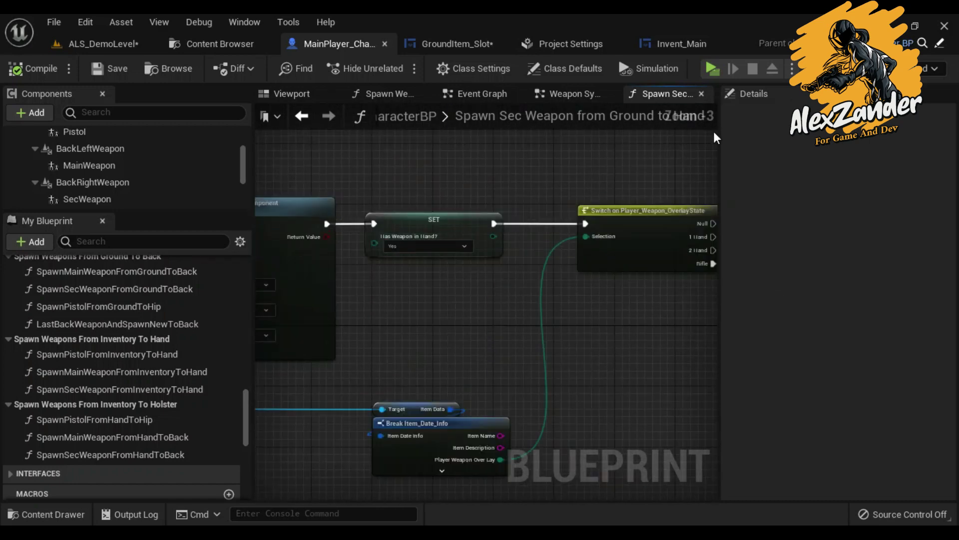
{"action": "scroll", "coordinate": [664, 268], "scroll_direction": "down", "scroll_amount": 4}
{"action": "right_click_drag", "start_coordinate": [665, 267], "coordinate": [563, 279]}
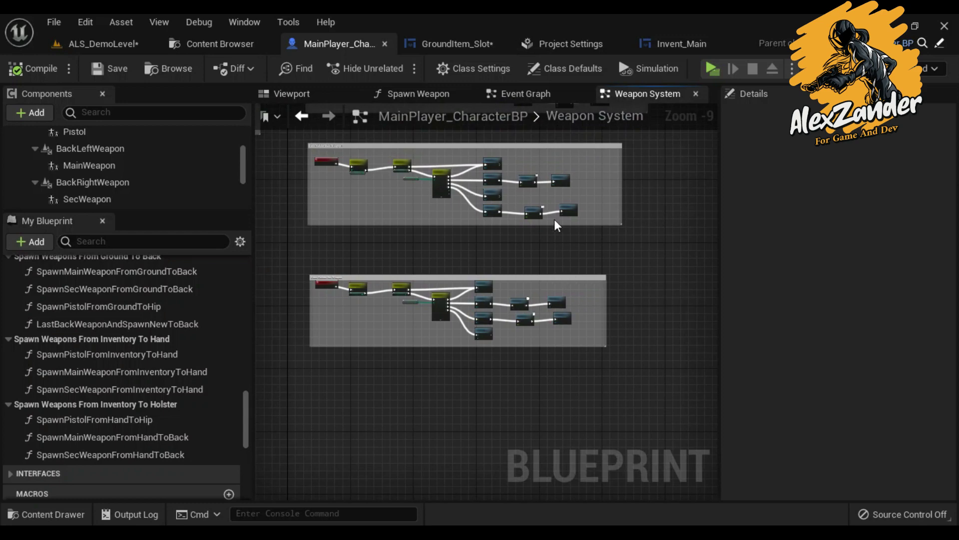
{"action": "scroll", "coordinate": [555, 230], "scroll_direction": "up", "scroll_amount": 7}
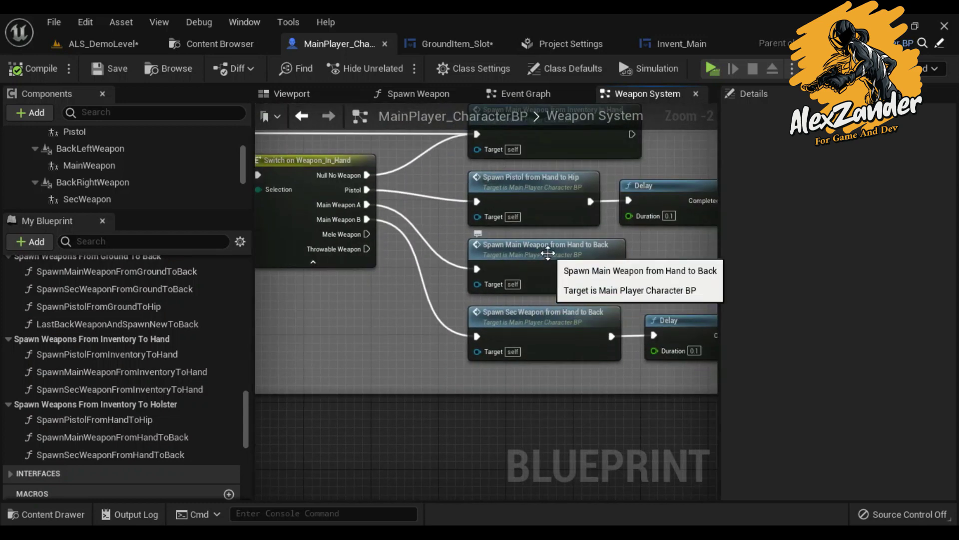
Step: Briefly open and close Spawn Main Weapon from Hand to Back
{"action": "double_click", "coordinate": [548, 253]}
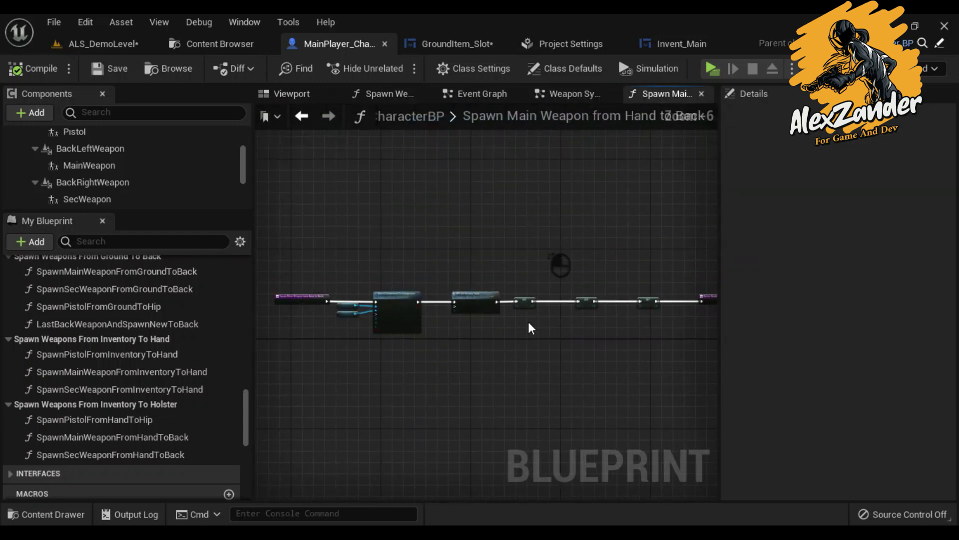
{"action": "left_click", "coordinate": [702, 94]}
{"action": "right_click_drag", "start_coordinate": [497, 261], "coordinate": [500, 368]}
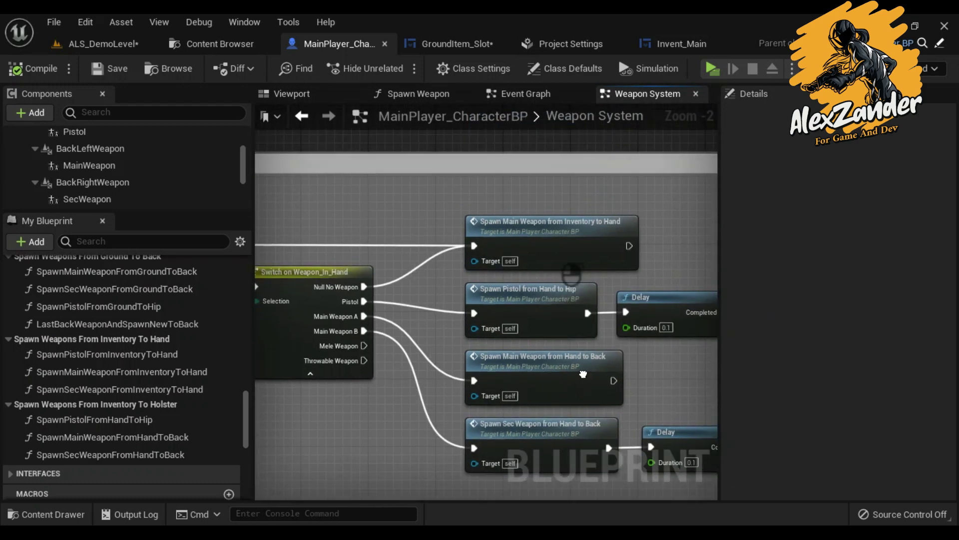
Step: Check the Main_Weapon Weapon Group comparison in Spawn Main Weapon from Inventory to Hand
{"action": "double_click", "coordinate": [499, 242]}
{"action": "scroll", "coordinate": [514, 303], "scroll_direction": "up", "scroll_amount": 8}
{"action": "scroll", "coordinate": [460, 256], "scroll_direction": "up", "scroll_amount": 3}
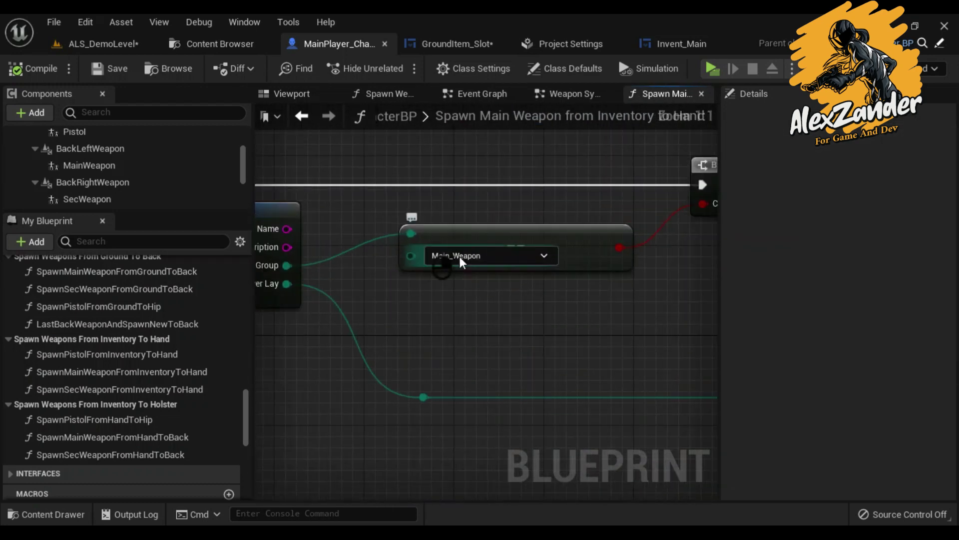
{"action": "right_click_drag", "start_coordinate": [459, 257], "coordinate": [656, 255]}
{"action": "scroll", "coordinate": [569, 222], "scroll_direction": "down", "scroll_amount": 5}
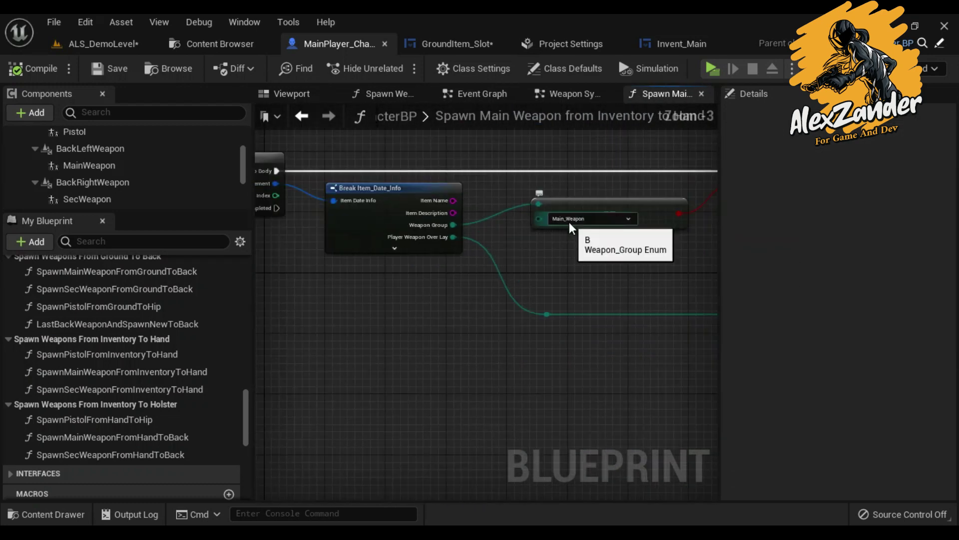
{"action": "left_click", "coordinate": [702, 94]}
Step: Check the Sec_Weapon comparison, For Each Loop and Break nodes in Spawn Sec Weapon from Inventory to Hand
{"action": "scroll", "coordinate": [586, 275], "scroll_direction": "down", "scroll_amount": 4}
{"action": "double_click", "coordinate": [551, 342]}
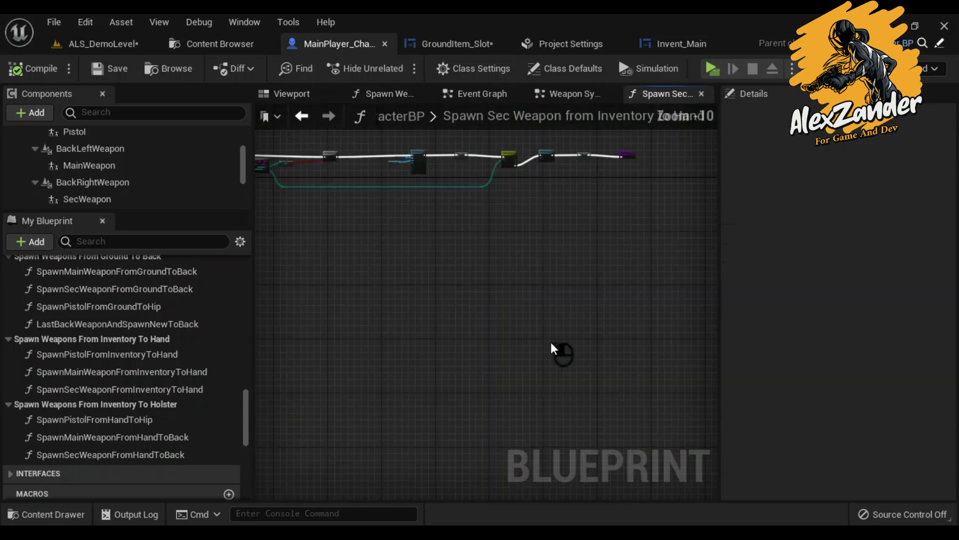
{"action": "scroll", "coordinate": [388, 315], "scroll_direction": "up", "scroll_amount": 5}
{"action": "scroll", "coordinate": [387, 315], "scroll_direction": "up", "scroll_amount": 3}
{"action": "right_click_drag", "start_coordinate": [388, 315], "coordinate": [635, 277]}
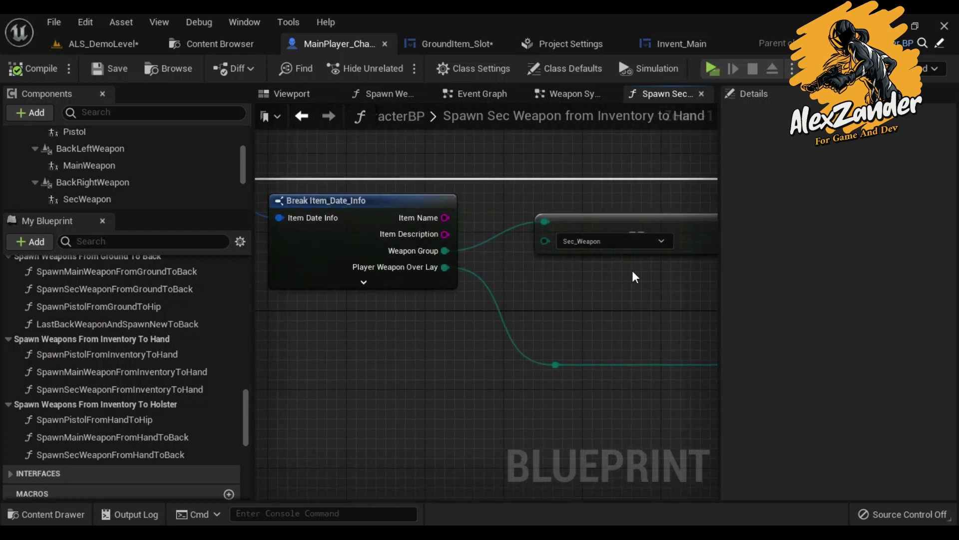
{"action": "scroll", "coordinate": [634, 276], "scroll_direction": "down", "scroll_amount": 4}
{"action": "mouse_move", "coordinate": [700, 276]}
{"action": "right_mouse_down"}
{"action": "mouse_move", "coordinate": [260, 247]}
{"action": "mouse_move", "coordinate": [548, 244]}
{"action": "right_mouse_up"}
{"action": "scroll", "coordinate": [428, 235], "scroll_direction": "up", "scroll_amount": 3}
{"action": "mouse_move", "coordinate": [420, 244]}
{"action": "right_mouse_down"}
{"action": "mouse_move", "coordinate": [710, 271]}
{"action": "mouse_move", "coordinate": [610, 243]}
{"action": "right_mouse_up"}
{"action": "scroll", "coordinate": [482, 205], "scroll_direction": "down", "scroll_amount": 1}
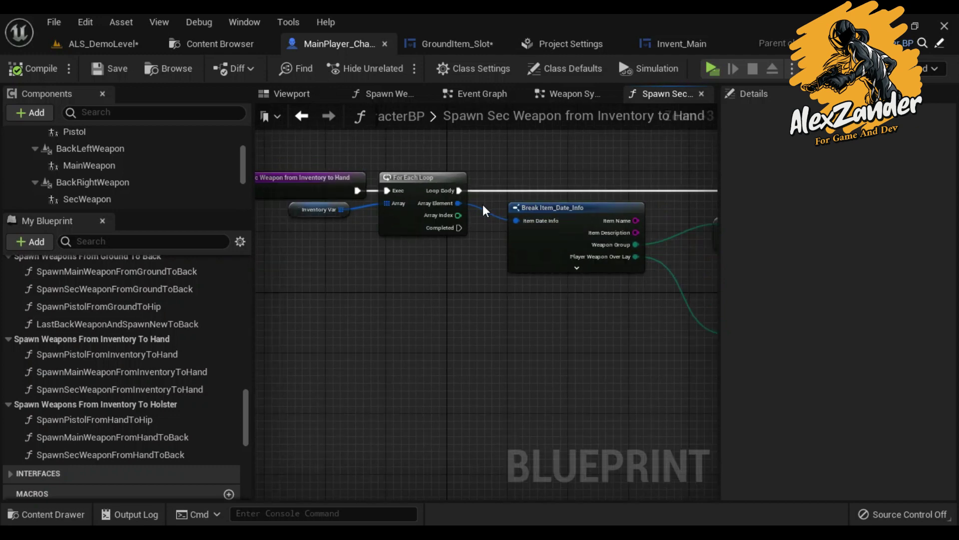
{"action": "scroll", "coordinate": [482, 205], "scroll_direction": "down", "scroll_amount": 2}
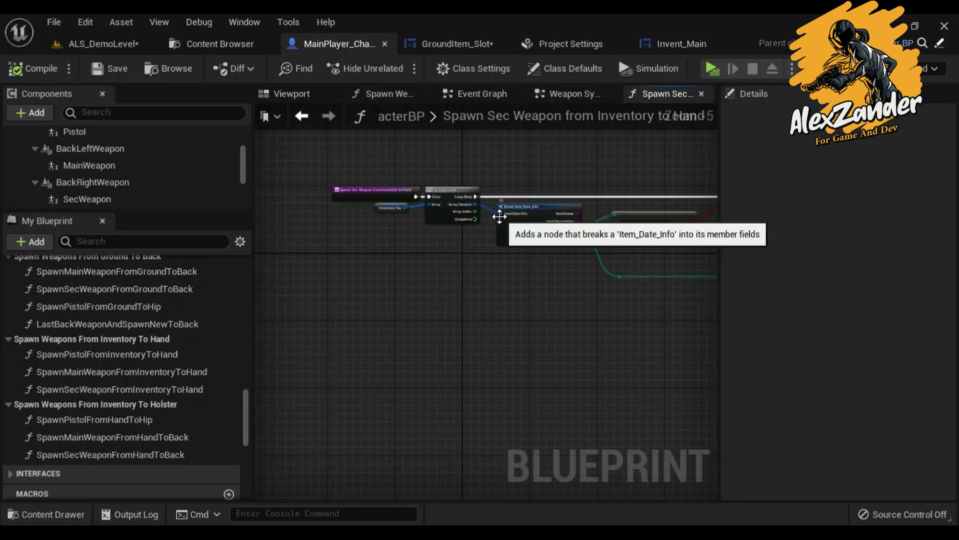
Step: Go back to Weapon System and reopen Spawn Main Weapon from Inventory to Hand
{"action": "left_click", "coordinate": [574, 93]}
{"action": "scroll", "coordinate": [568, 314], "scroll_direction": "down", "scroll_amount": 4}
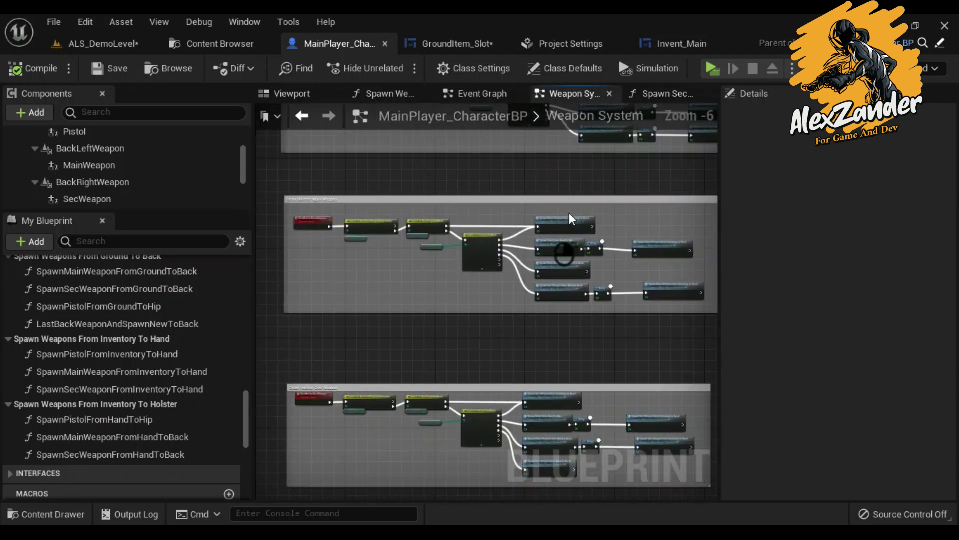
{"action": "double_click", "coordinate": [569, 213]}
{"action": "scroll", "coordinate": [483, 278], "scroll_direction": "up", "scroll_amount": 3}
Step: In the main weapon function, delete the For Each Loop and Break nodes and move the entry node beside Attach Component
{"action": "scroll", "coordinate": [494, 262], "scroll_direction": "up", "scroll_amount": 3}
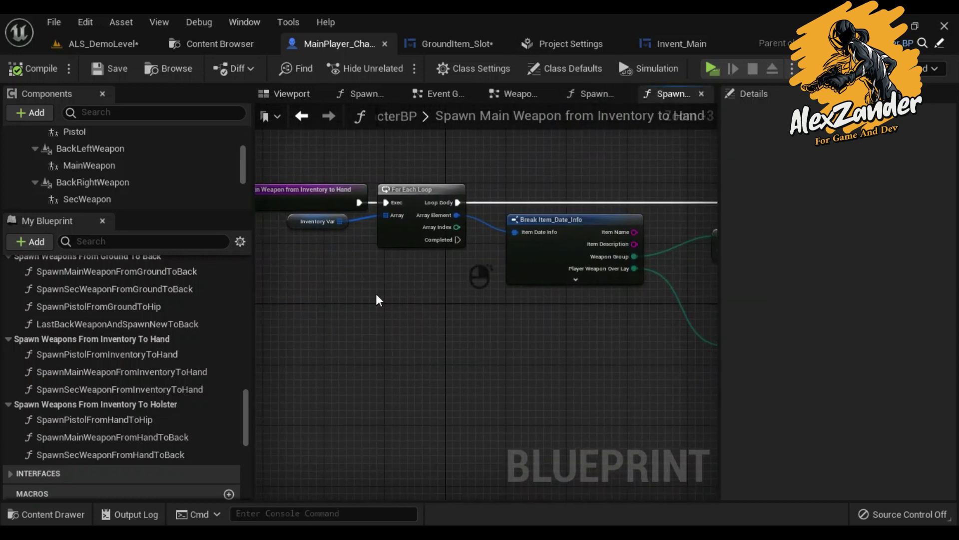
{"action": "left_click_drag", "start_coordinate": [330, 300], "coordinate": [573, 226]}
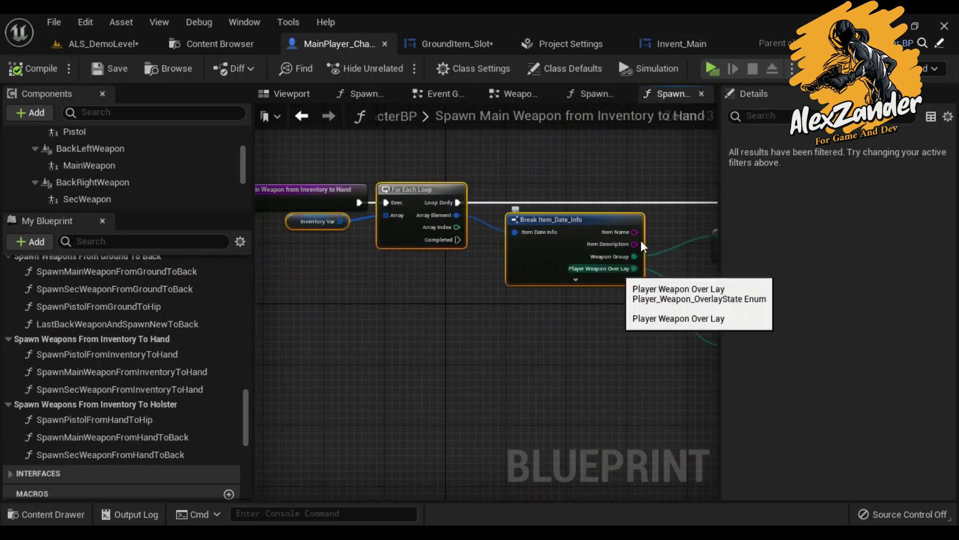
{"action": "key", "text": "Delete"}
{"action": "scroll", "coordinate": [629, 185], "scroll_direction": "down", "scroll_amount": 4}
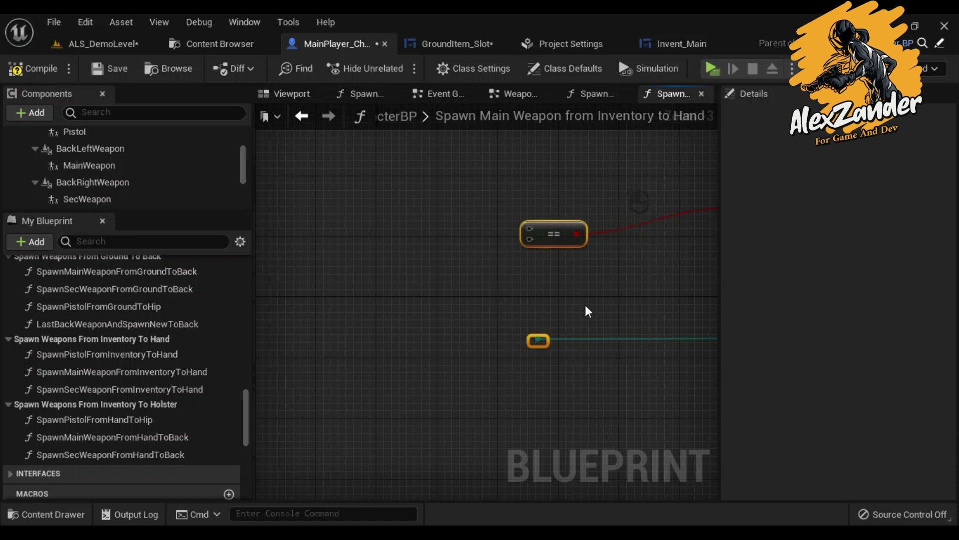
{"action": "right_click_drag", "start_coordinate": [586, 304], "coordinate": [431, 304]}
{"action": "scroll", "coordinate": [502, 245], "scroll_direction": "up", "scroll_amount": 2}
{"action": "left_click", "coordinate": [480, 215]}
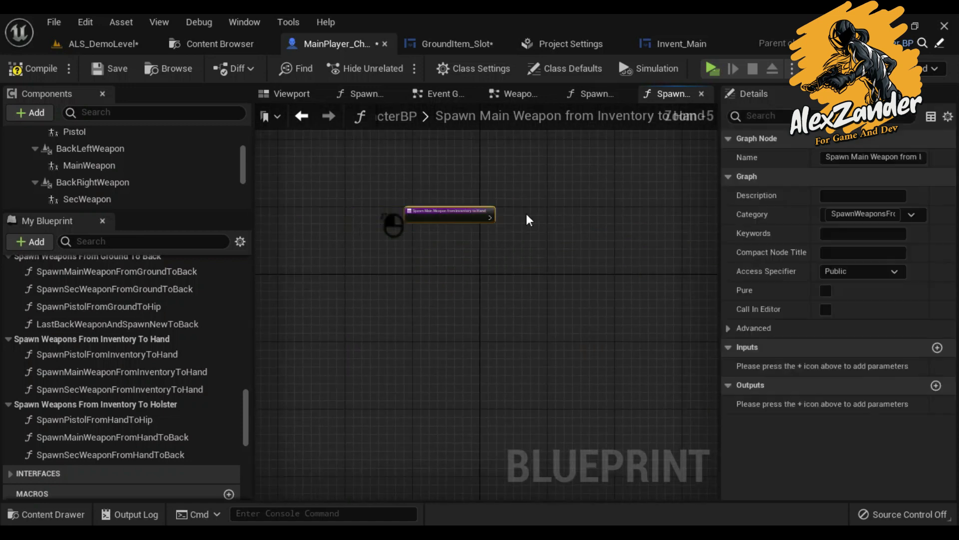
{"action": "right_click_drag", "start_coordinate": [527, 217], "coordinate": [385, 218]}
{"action": "left_click_drag", "start_coordinate": [385, 219], "coordinate": [497, 218]}
{"action": "scroll", "coordinate": [497, 220], "scroll_direction": "up", "scroll_amount": 4}
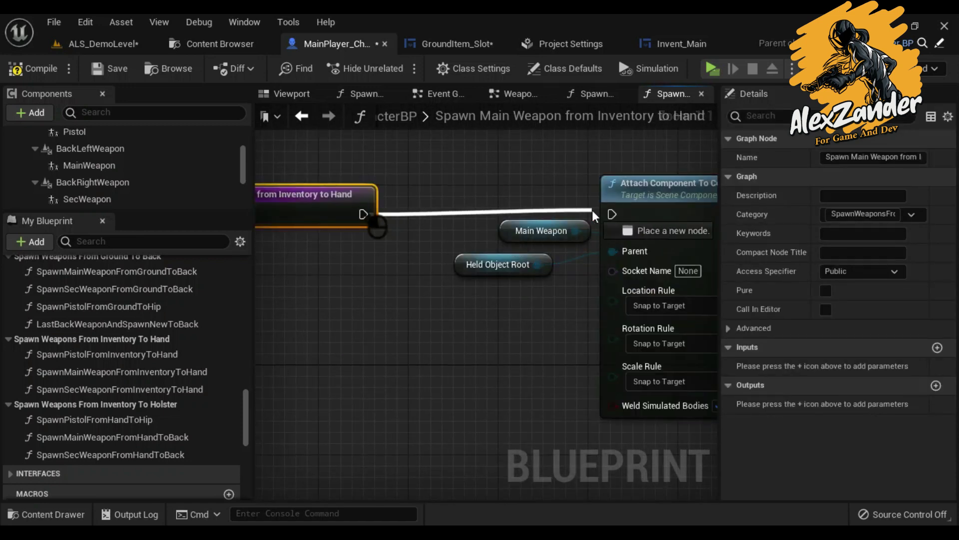
{"action": "scroll", "coordinate": [543, 259], "scroll_direction": "down", "scroll_amount": 3}
Step: Delete the Switch on Player_Weapon_OverlayState node and wire SET into BPI Set Overlay State
{"action": "right_click_drag", "start_coordinate": [353, 332], "coordinate": [517, 307]}
{"action": "left_click", "coordinate": [454, 215]}
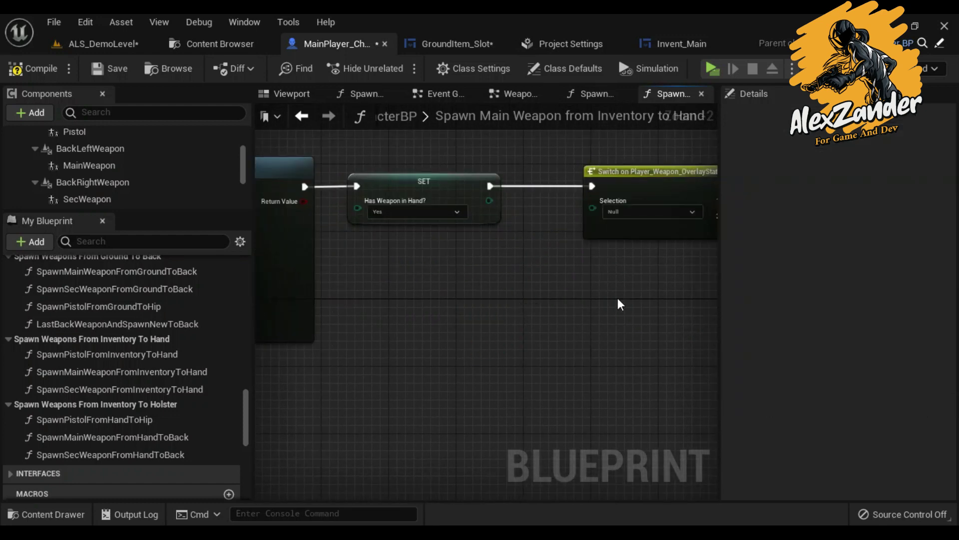
{"action": "scroll", "coordinate": [453, 215], "scroll_direction": "up", "scroll_amount": 3}
{"action": "key", "text": "Delete"}
{"action": "right_click_drag", "start_coordinate": [389, 288], "coordinate": [458, 273]}
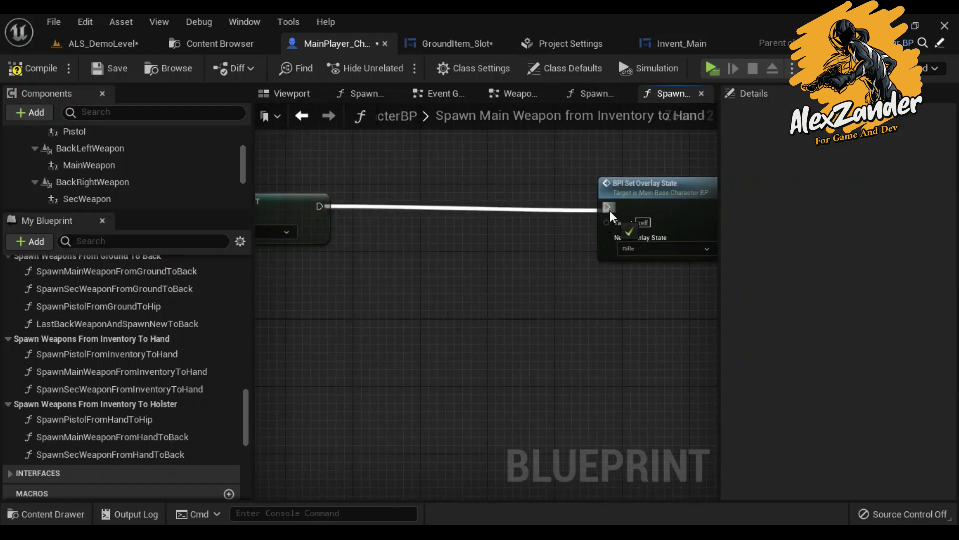
{"action": "left_click_drag", "start_coordinate": [610, 211], "coordinate": [609, 209]}
{"action": "left_click_drag", "start_coordinate": [487, 310], "coordinate": [677, 214]}
{"action": "left_click_drag", "start_coordinate": [550, 216], "coordinate": [434, 217]}
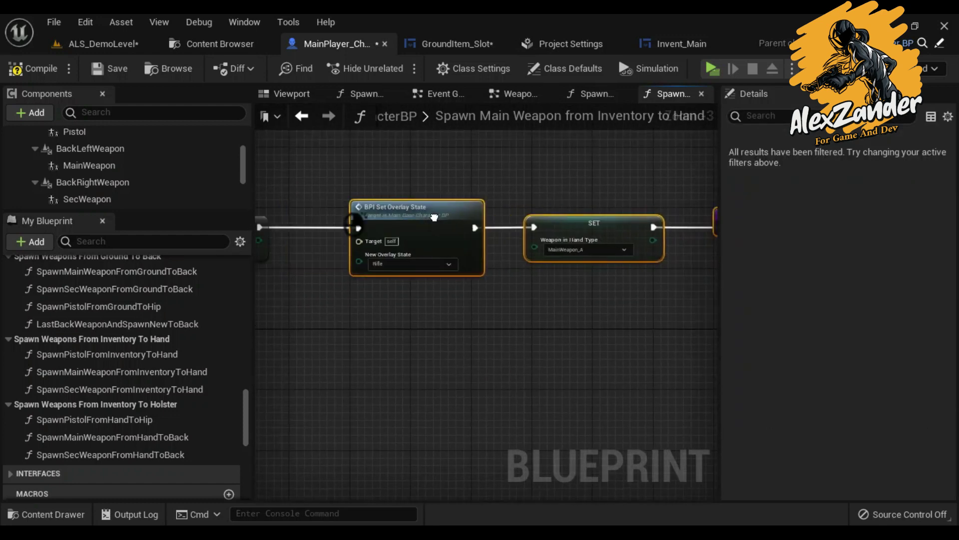
{"action": "mouse_move", "coordinate": [379, 319]}
{"action": "right_mouse_down"}
{"action": "mouse_move", "coordinate": [620, 333]}
{"action": "mouse_move", "coordinate": [322, 302]}
{"action": "right_mouse_up"}
Step: In the secondary weapon function, delete the loop and Break nodes and connect entry to Attach Component
{"action": "double_click", "coordinate": [682, 125]}
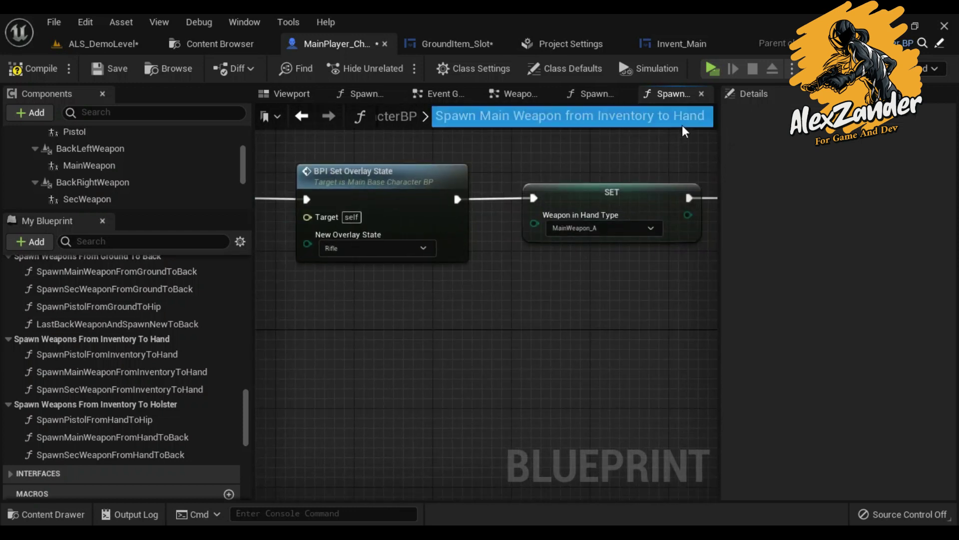
{"action": "left_click", "coordinate": [701, 94]}
{"action": "left_click_drag", "start_coordinate": [671, 163], "coordinate": [514, 316]}
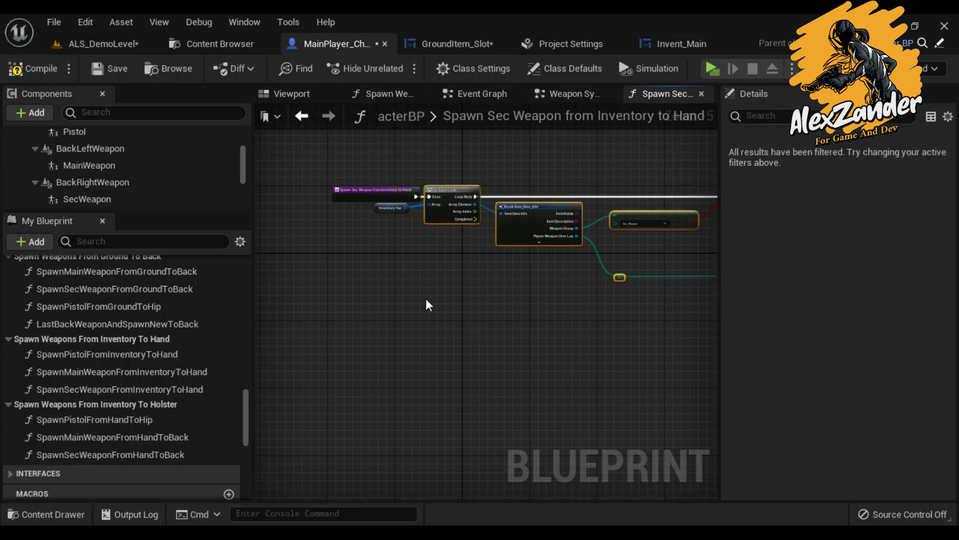
{"action": "key", "text": "Delete"}
{"action": "right_click_drag", "start_coordinate": [463, 210], "coordinate": [462, 244]}
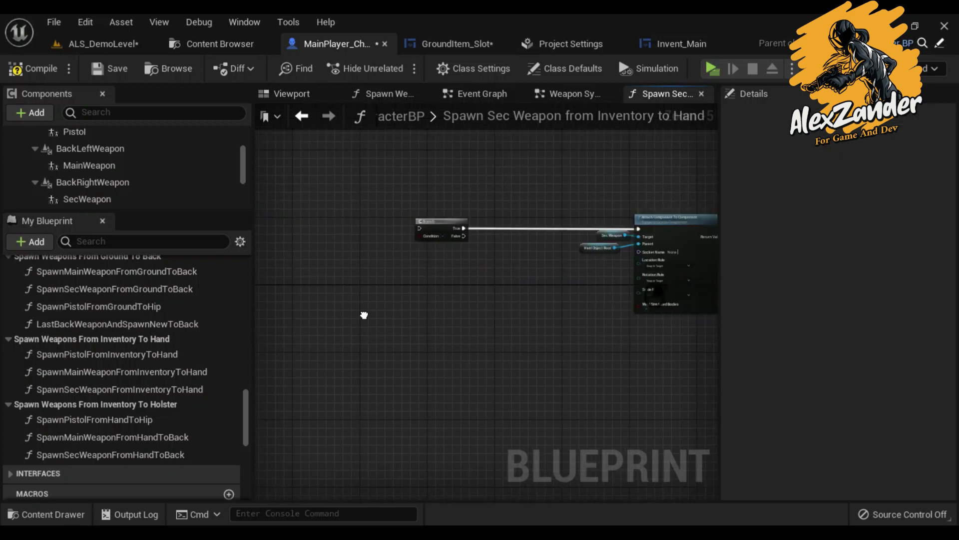
{"action": "scroll", "coordinate": [462, 245], "scroll_direction": "down", "scroll_amount": 3}
{"action": "left_click_drag", "start_coordinate": [347, 243], "coordinate": [568, 227]}
{"action": "scroll", "coordinate": [590, 244], "scroll_direction": "up", "scroll_amount": 3}
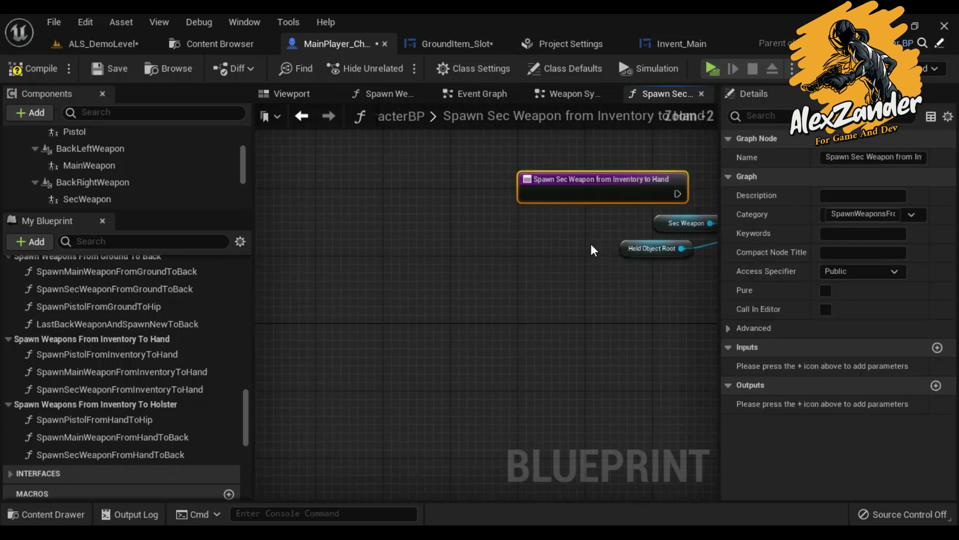
{"action": "left_click_drag", "start_coordinate": [507, 218], "coordinate": [513, 220]}
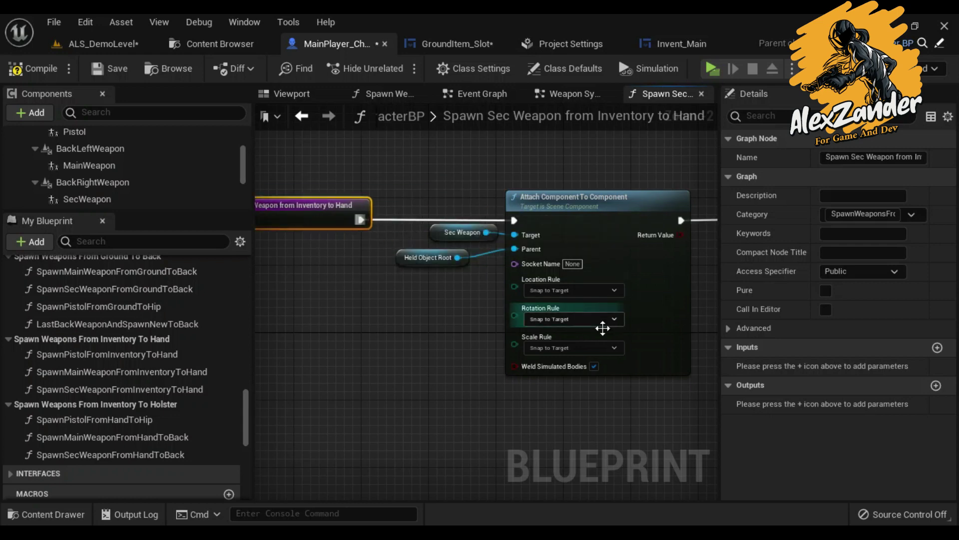
Step: Remove its overlay state switch, wire SET into BPI Set Overlay State, and save the blueprint
{"action": "scroll", "coordinate": [544, 325], "scroll_direction": "down", "scroll_amount": 2}
{"action": "mouse_move", "coordinate": [414, 334]}
{"action": "left_mouse_down"}
{"action": "mouse_move", "coordinate": [500, 296]}
{"action": "mouse_move", "coordinate": [501, 244]}
{"action": "left_mouse_up"}
{"action": "key", "text": "Delete"}
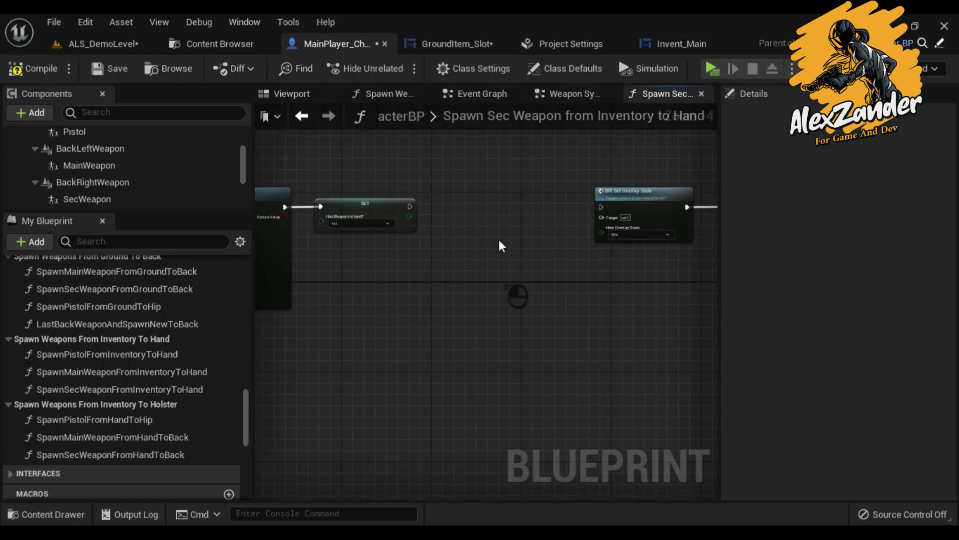
{"action": "left_click_drag", "start_coordinate": [601, 206], "coordinate": [600, 206]}
{"action": "right_click_drag", "start_coordinate": [652, 277], "coordinate": [398, 277]}
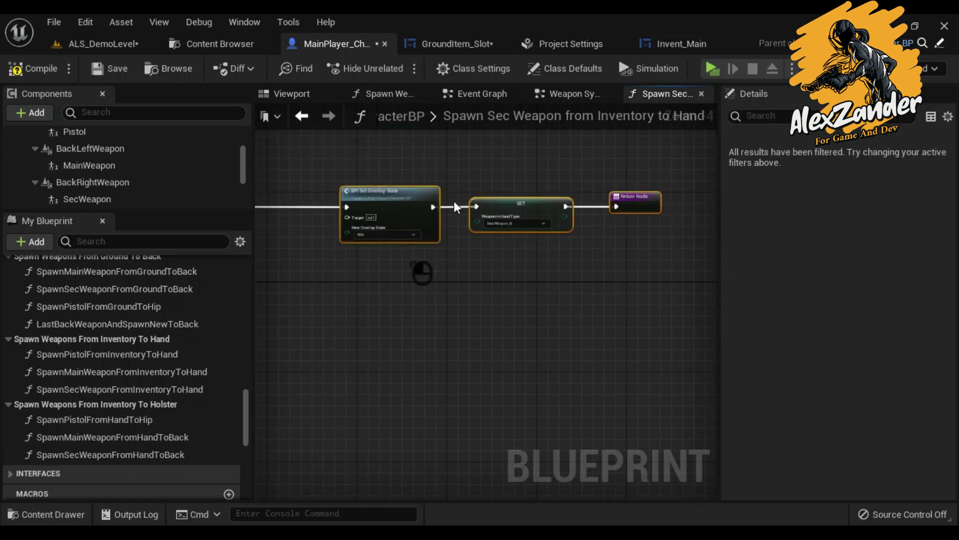
{"action": "left_click", "coordinate": [111, 68]}
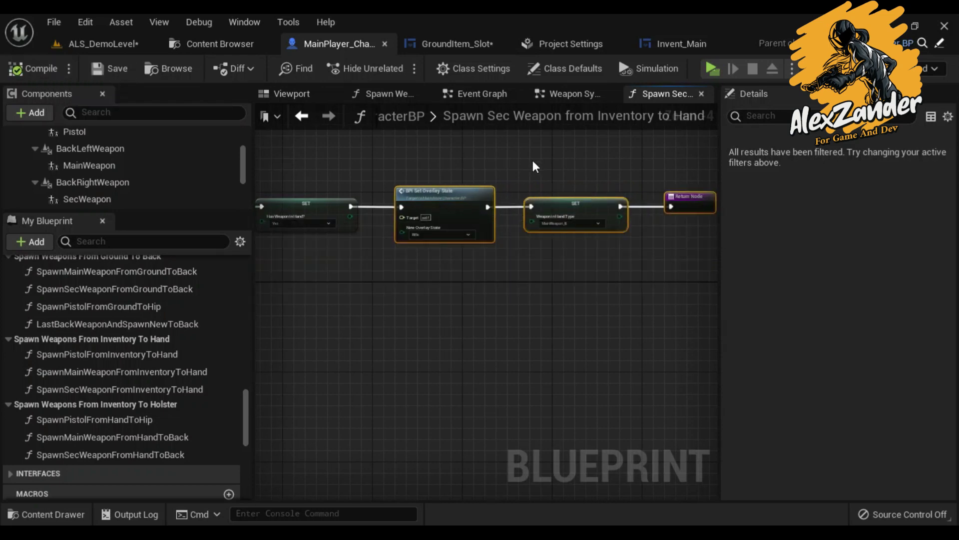
Step: Move Spawn Main Weapon and its Return Node up in the ground pickup branch
{"action": "scroll", "coordinate": [478, 274], "scroll_direction": "up", "scroll_amount": 2}
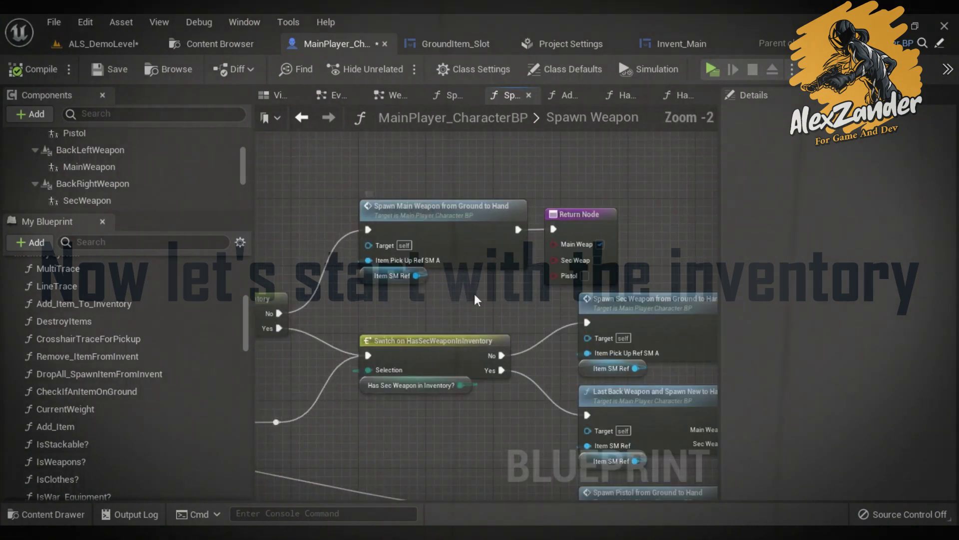
{"action": "mouse_move", "coordinate": [475, 293]}
{"action": "right_mouse_down"}
{"action": "mouse_move", "coordinate": [639, 247]}
{"action": "mouse_move", "coordinate": [623, 257]}
{"action": "right_mouse_up"}
{"action": "right_click_drag", "start_coordinate": [593, 305], "coordinate": [415, 390]}
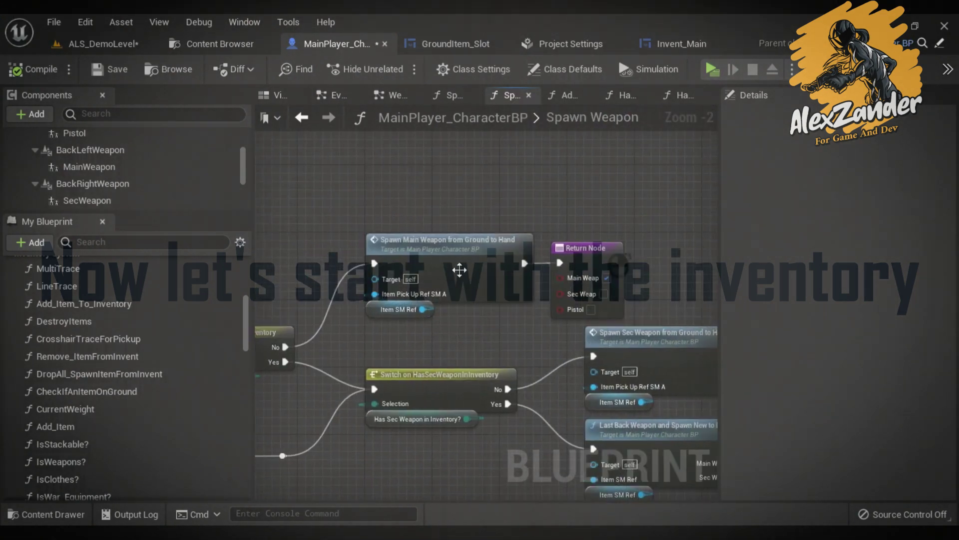
{"action": "left_click_drag", "start_coordinate": [391, 219], "coordinate": [485, 311]}
{"action": "left_click_drag", "start_coordinate": [592, 266], "coordinate": [590, 151]}
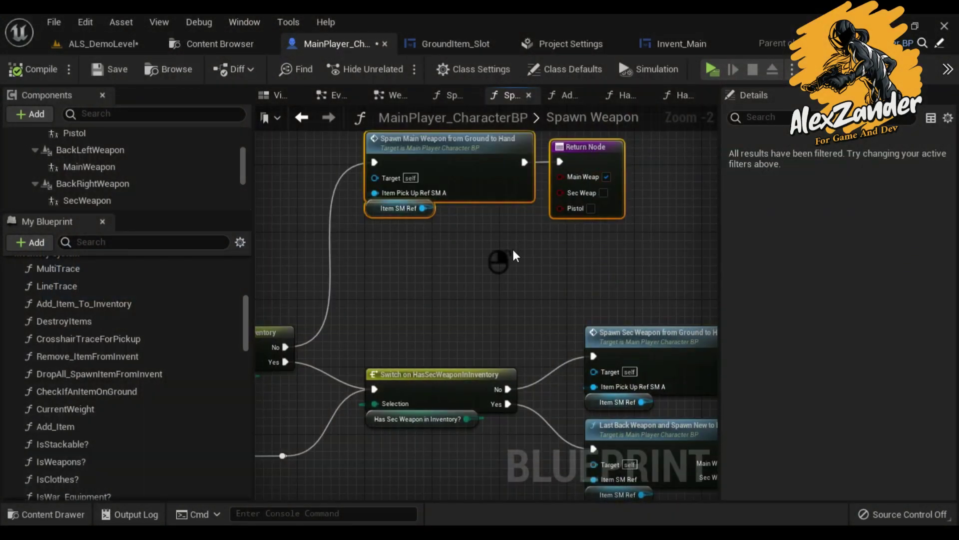
{"action": "right_click_drag", "start_coordinate": [511, 248], "coordinate": [675, 247]}
{"action": "left_click", "coordinate": [425, 280]}
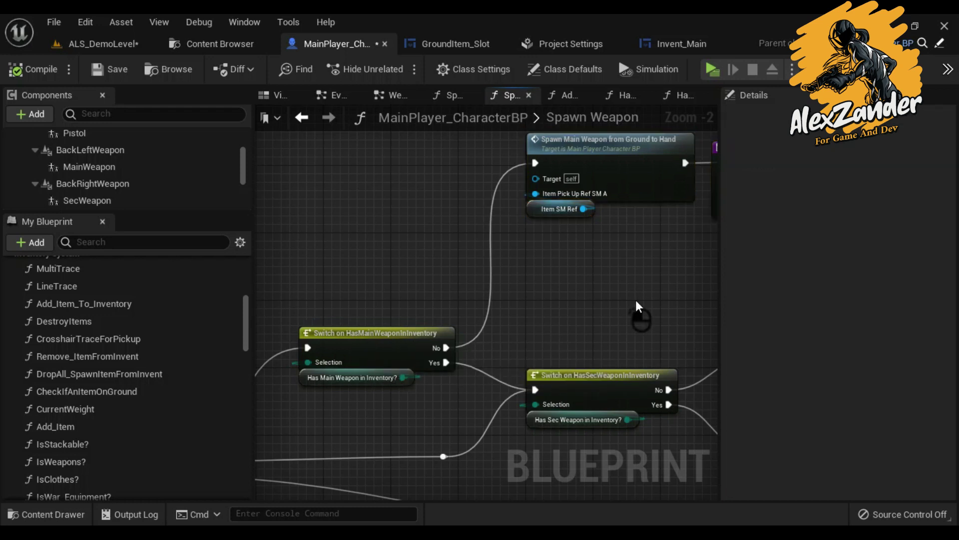
Step: Rename the top Return Node's MainWeap output to MainWeapNoDrop
{"action": "right_click_drag", "start_coordinate": [650, 300], "coordinate": [392, 333]}
{"action": "left_click", "coordinate": [525, 192]}
{"action": "type", "text": "ainWeapNoDrop"}
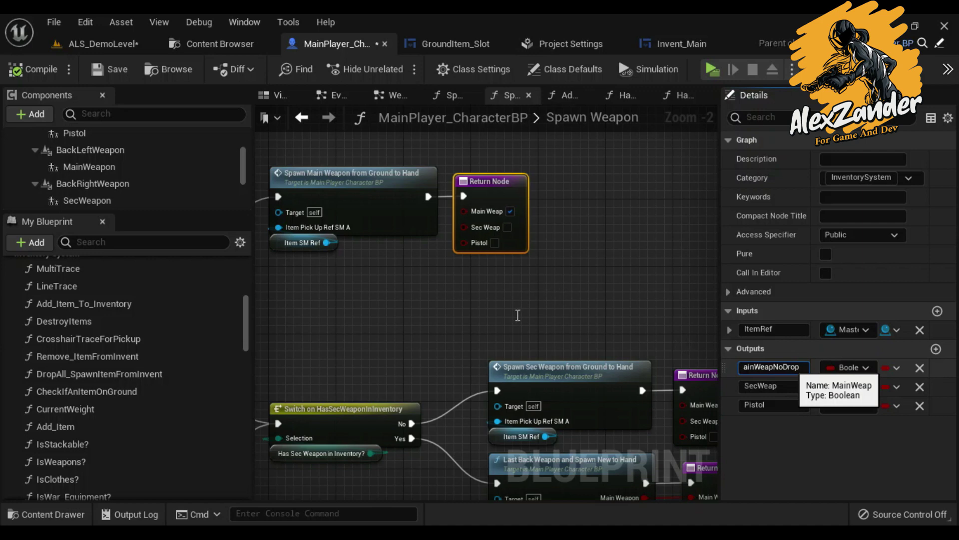
{"action": "key", "text": "Return"}
Step: Move the Spawn Sec Weapon and Last Back Weapon nodes up with their Return Nodes, then select the middle Return Node
{"action": "right_click_drag", "start_coordinate": [496, 310], "coordinate": [578, 254]}
{"action": "left_click_drag", "start_coordinate": [479, 319], "coordinate": [406, 402]}
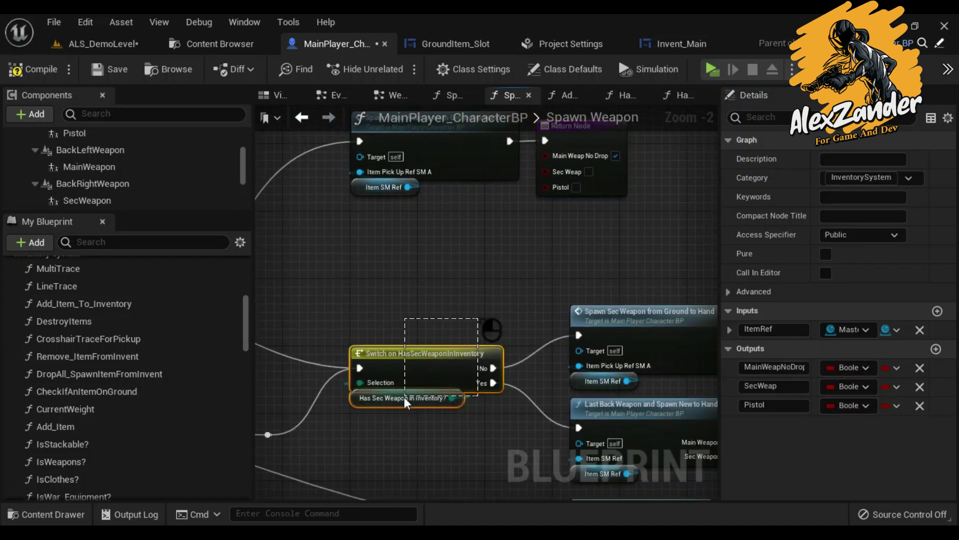
{"action": "right_click_drag", "start_coordinate": [592, 276], "coordinate": [400, 267]}
{"action": "left_click_drag", "start_coordinate": [615, 317], "coordinate": [612, 242]}
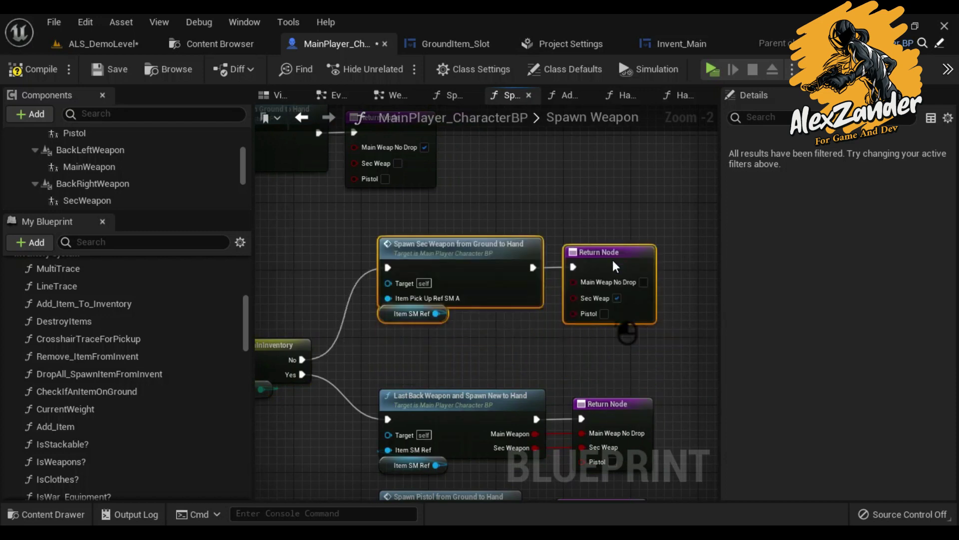
{"action": "mouse_move", "coordinate": [619, 241]}
{"action": "right_mouse_down"}
{"action": "mouse_move", "coordinate": [557, 299]}
{"action": "mouse_move", "coordinate": [356, 268]}
{"action": "right_mouse_up"}
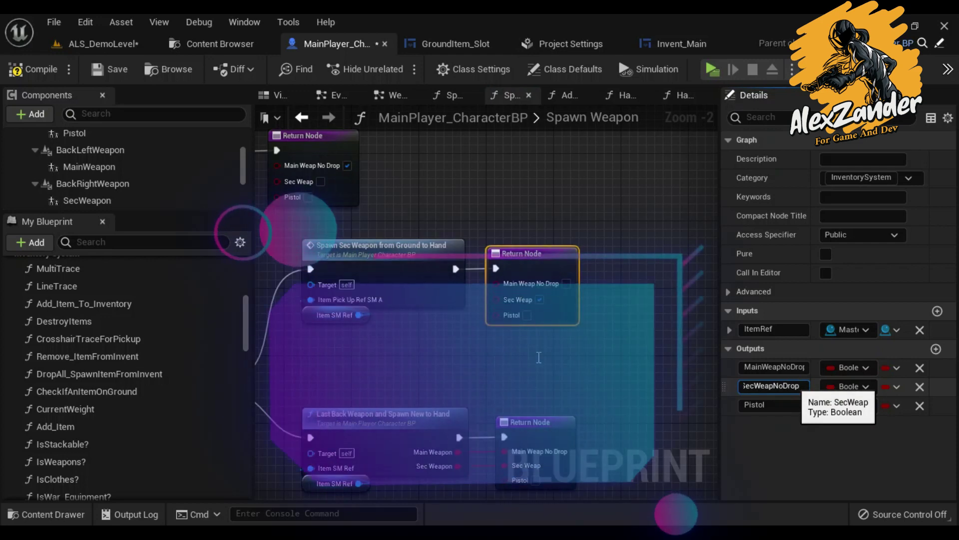
{"action": "right_click_drag", "start_coordinate": [514, 447], "coordinate": [524, 337]}
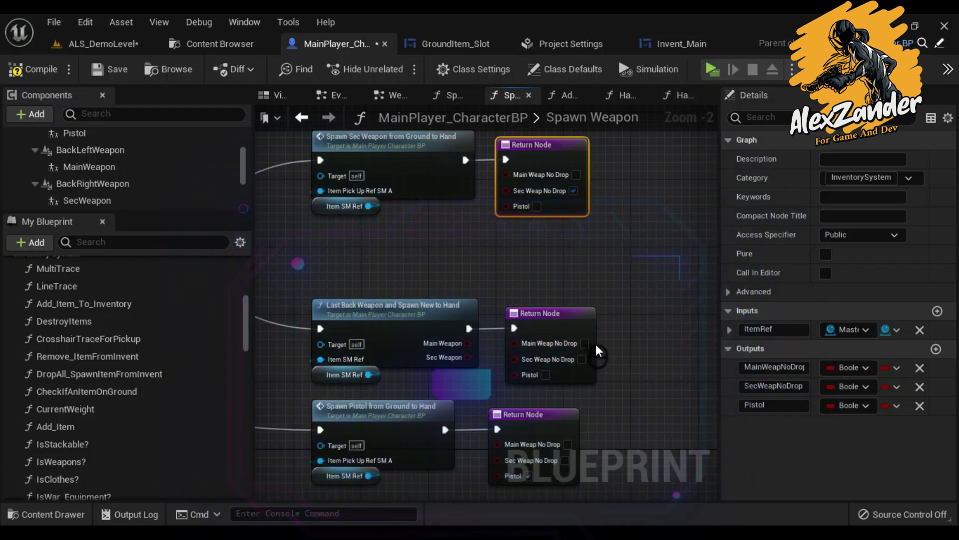
{"action": "left_click", "coordinate": [502, 317]}
{"action": "left_click_drag", "start_coordinate": [373, 387], "coordinate": [375, 385]}
{"action": "left_click_drag", "start_coordinate": [417, 322], "coordinate": [417, 272]}
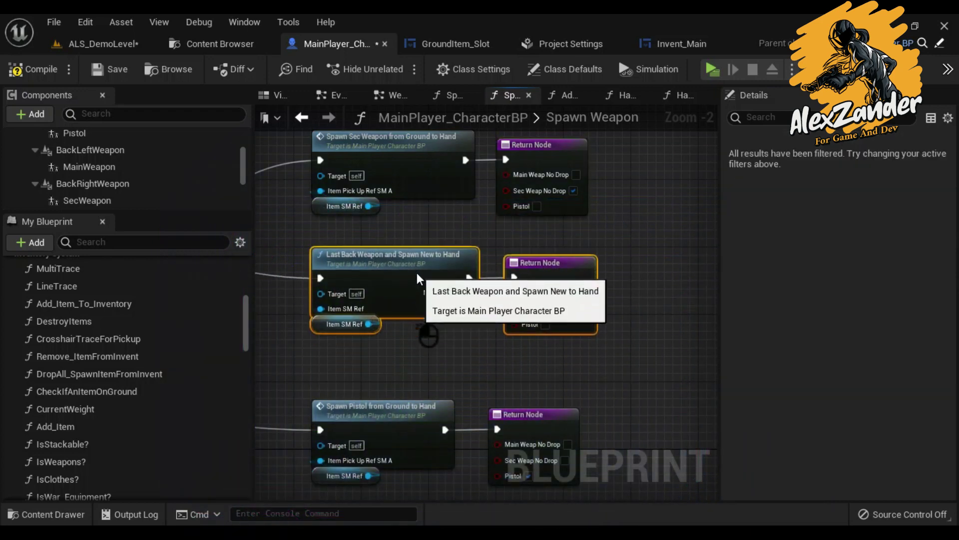
{"action": "left_click", "coordinate": [550, 275]}
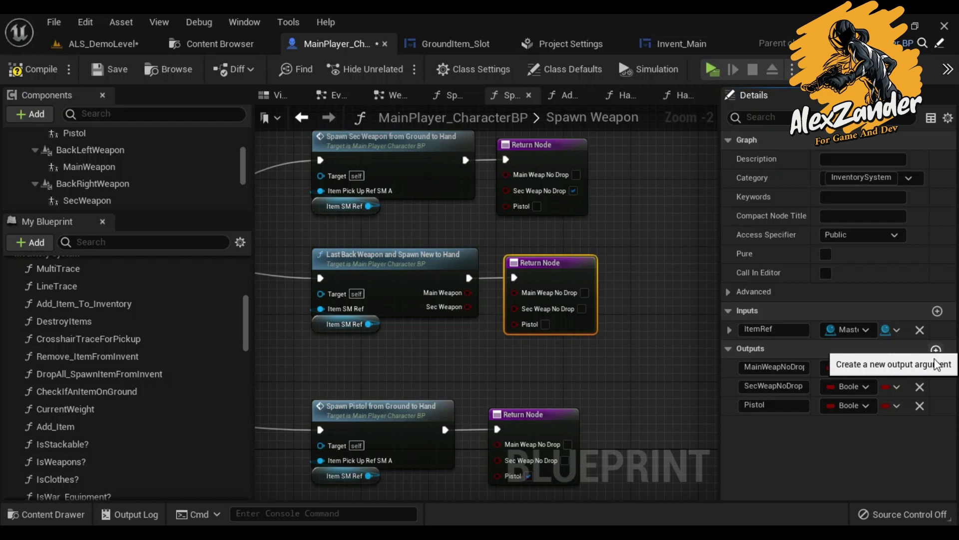
Step: Add three new Boolean outputs to the Spawn Weapon function
{"action": "left_click", "coordinate": [935, 359]}
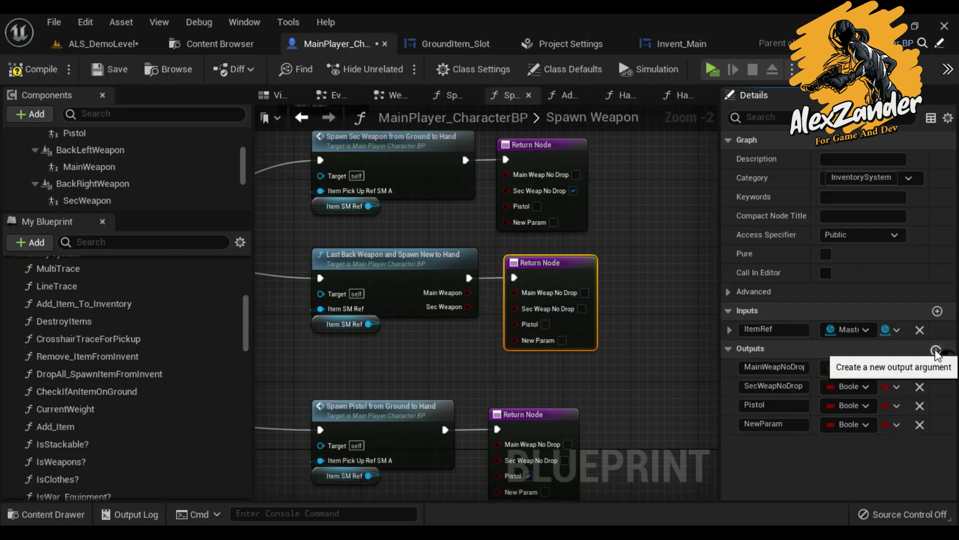
{"action": "left_click", "coordinate": [936, 350]}
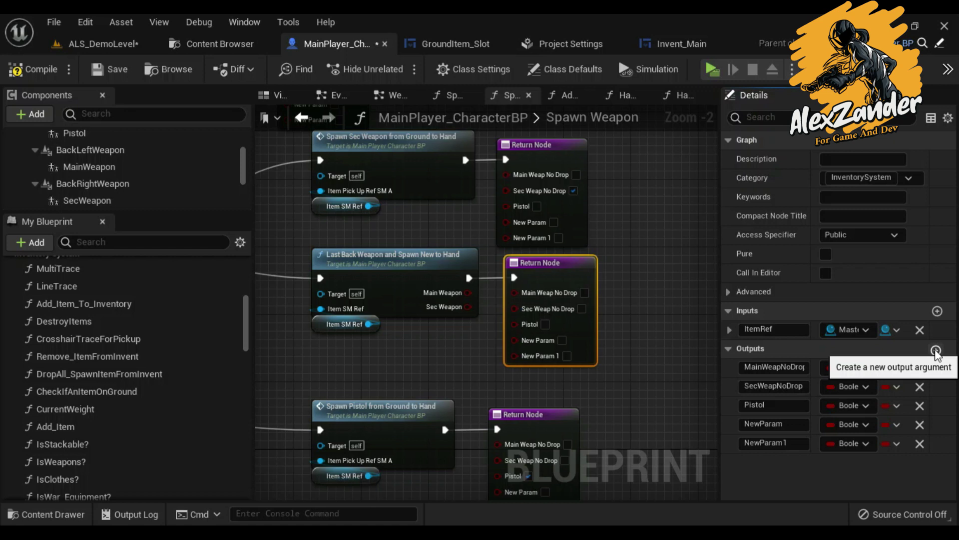
{"action": "left_click", "coordinate": [936, 351]}
Step: Move Last Back Weapon and its Return Node down
{"action": "right_click_drag", "start_coordinate": [437, 381], "coordinate": [444, 348]}
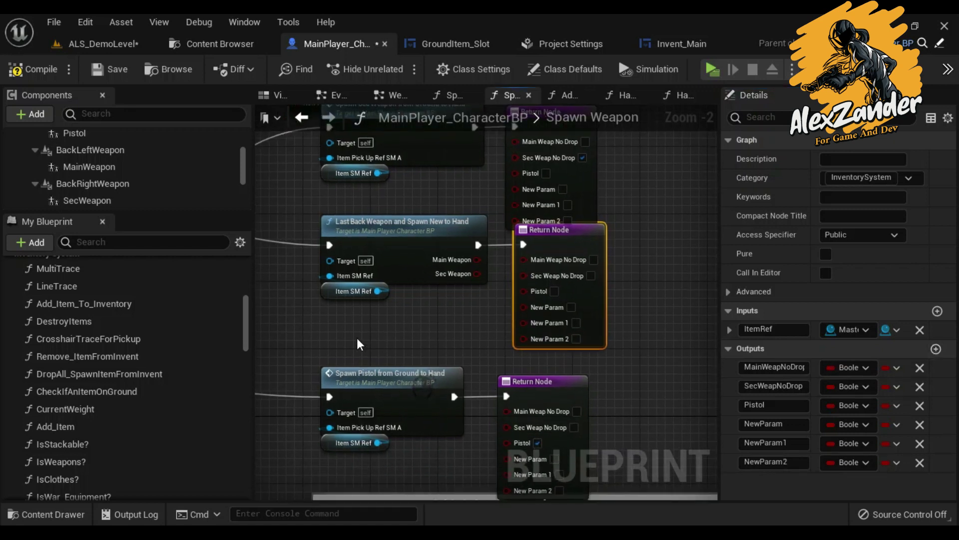
{"action": "left_click", "coordinate": [379, 235], "text": "ctrl"}
{"action": "left_click_drag", "start_coordinate": [574, 248], "coordinate": [575, 265]}
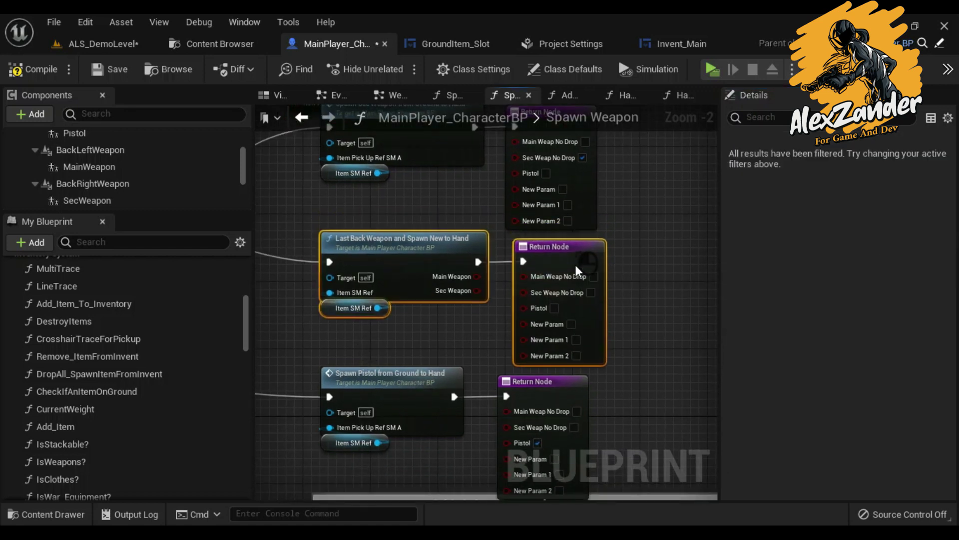
{"action": "left_click", "coordinate": [469, 208]}
{"action": "right_click_drag", "start_coordinate": [470, 210], "coordinate": [520, 265]}
Step: Name the outputs PistolNoDrop, MainWeapWithDrop and SecWeapWithDrop
{"action": "left_click", "coordinate": [605, 311]}
{"action": "right_click_drag", "start_coordinate": [678, 343], "coordinate": [651, 318]}
{"action": "type", "text": "PistolNoD"}
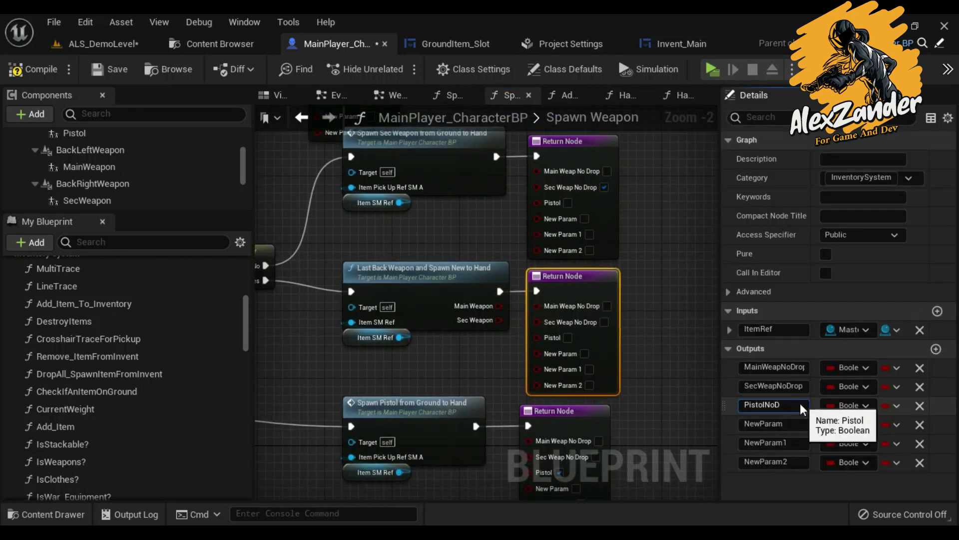
{"action": "type", "text": "rop"}
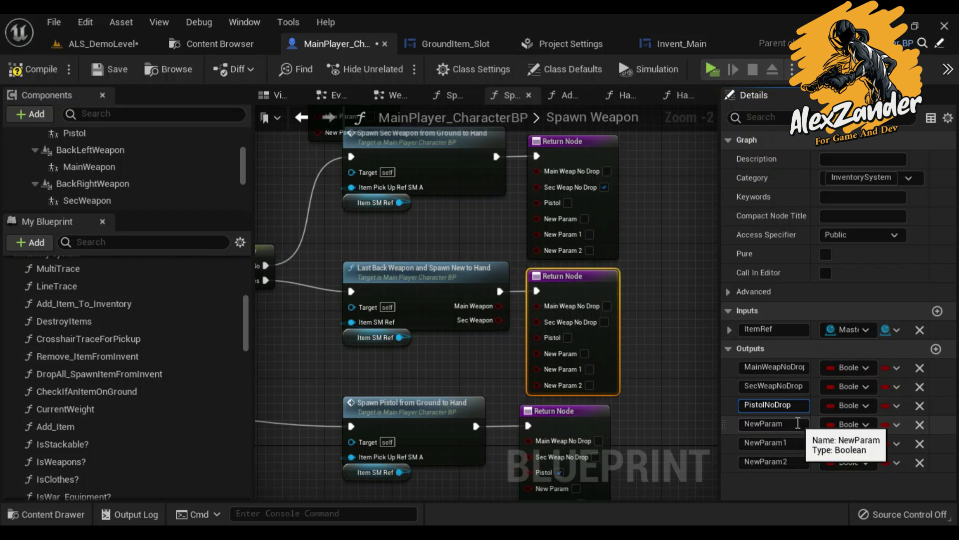
{"action": "key", "text": "Return"}
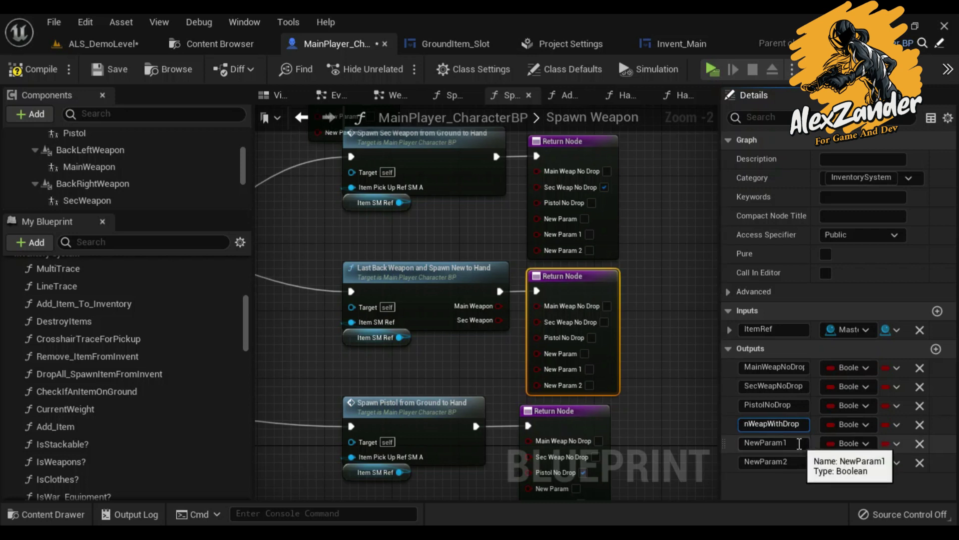
{"action": "key", "text": "Return"}
{"action": "type", "text": "S"}
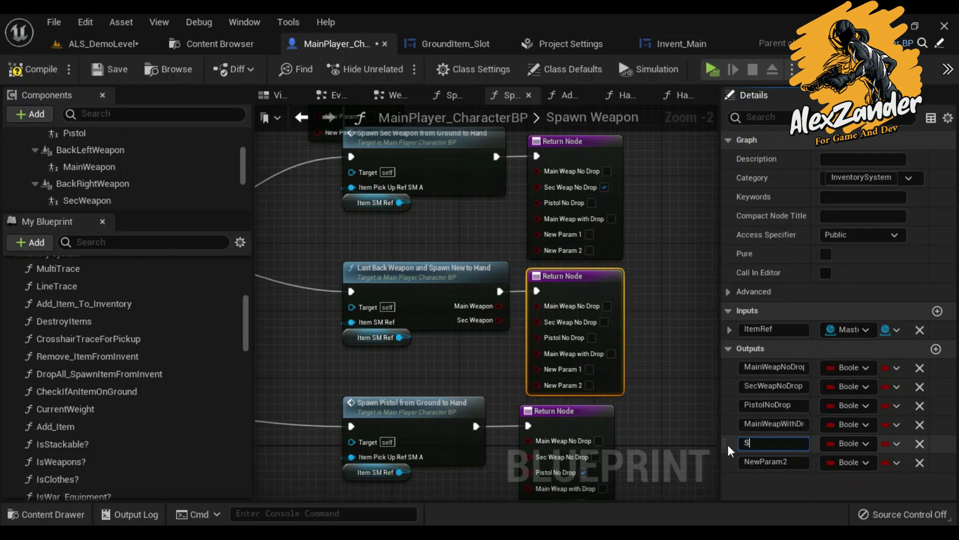
{"action": "type", "text": "ecWeapWithDrop"}
{"action": "left_click", "coordinate": [769, 464]}
{"action": "type", "text": "PistolWithDrop"}
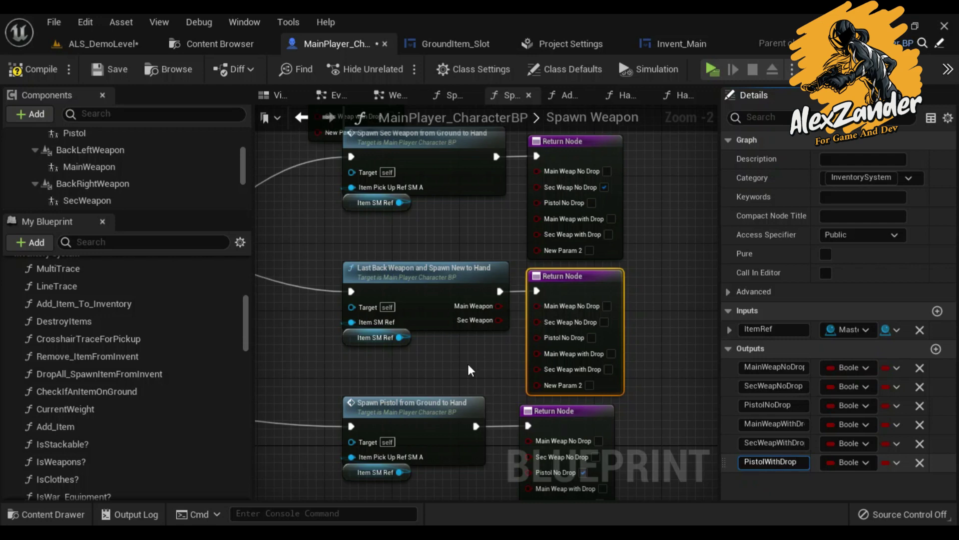
Step: Open the Last Back Weapon and Spawn New to Hand function
{"action": "right_click_drag", "start_coordinate": [474, 368], "coordinate": [493, 363]}
{"action": "left_click", "coordinate": [460, 282]}
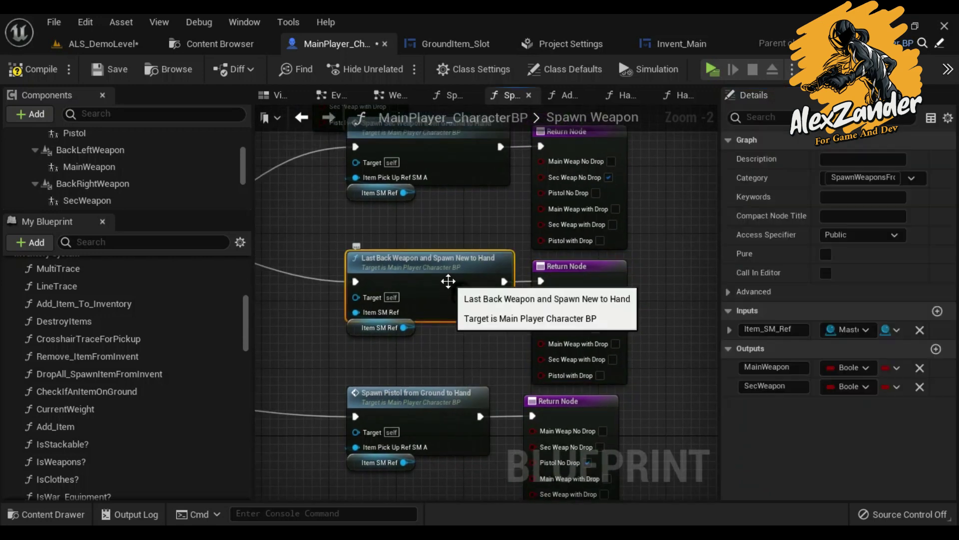
{"action": "double_click", "coordinate": [460, 280]}
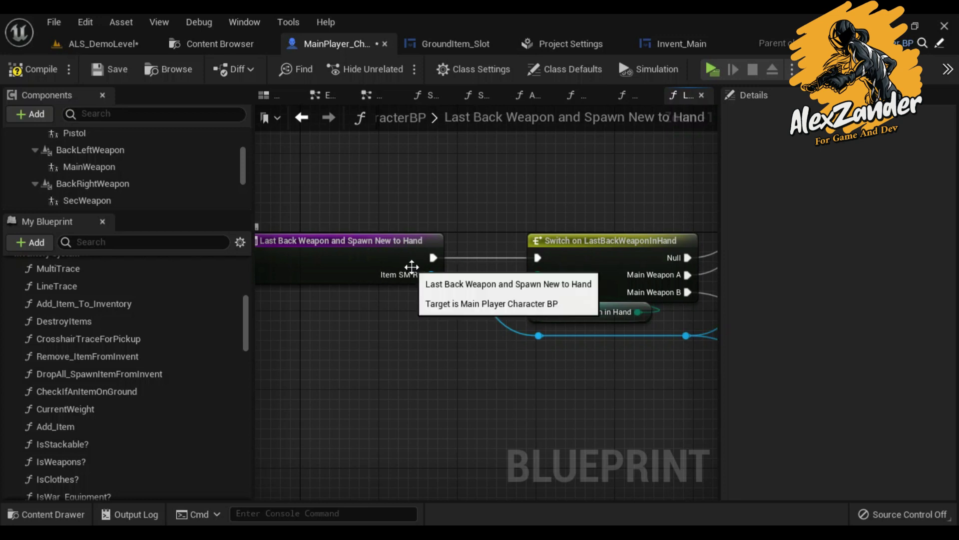
Step: Rename the Return Node's MainWeapon and SecWeapon outputs to MainWeapoDrop and SecWeaponDrop
{"action": "right_click_drag", "start_coordinate": [640, 275], "coordinate": [433, 264]}
{"action": "mouse_move", "coordinate": [599, 248]}
{"action": "right_mouse_down"}
{"action": "mouse_move", "coordinate": [320, 268]}
{"action": "mouse_move", "coordinate": [384, 272]}
{"action": "right_mouse_up"}
{"action": "left_click", "coordinate": [543, 247]}
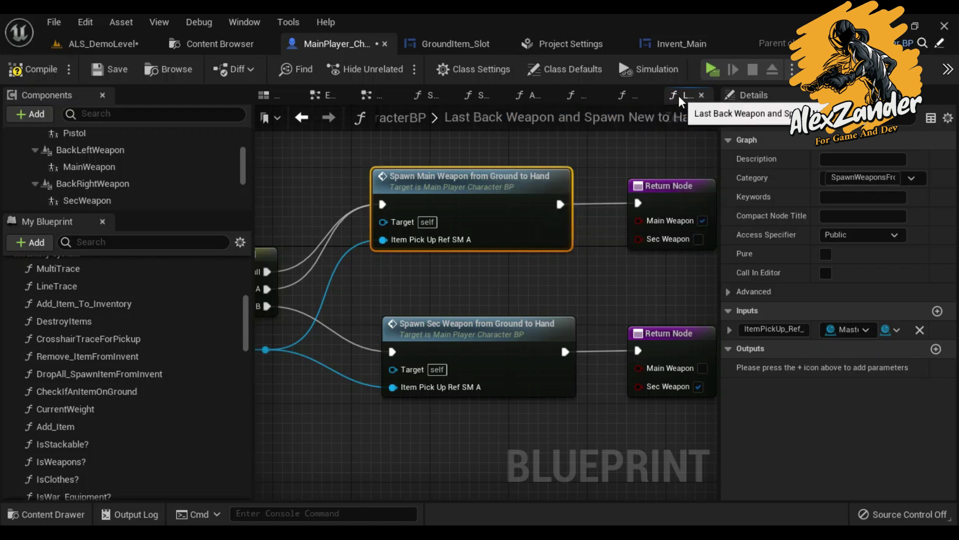
{"action": "right_click_drag", "start_coordinate": [634, 222], "coordinate": [580, 211]}
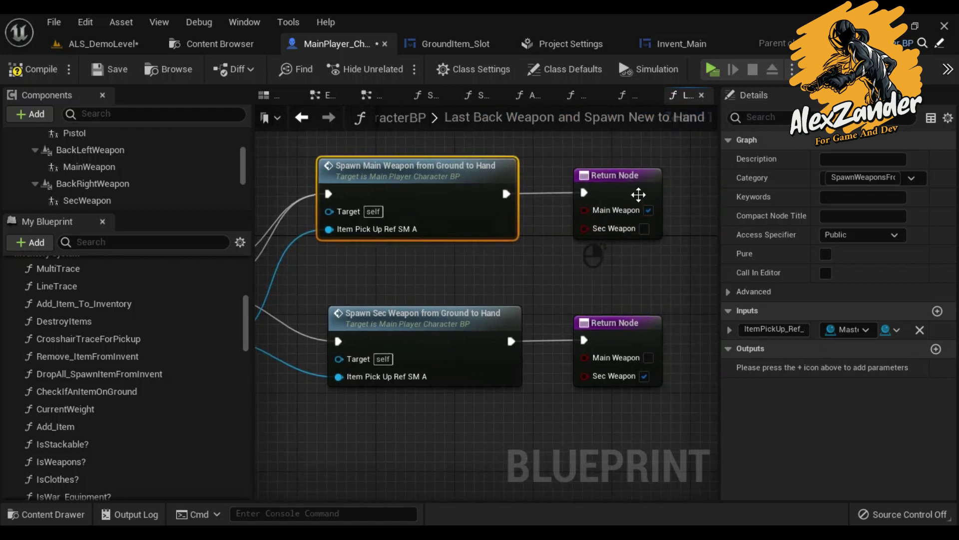
{"action": "left_click", "coordinate": [636, 193]}
{"action": "left_click", "coordinate": [795, 370]}
{"action": "type", "text": "MainWeapoDrop"}
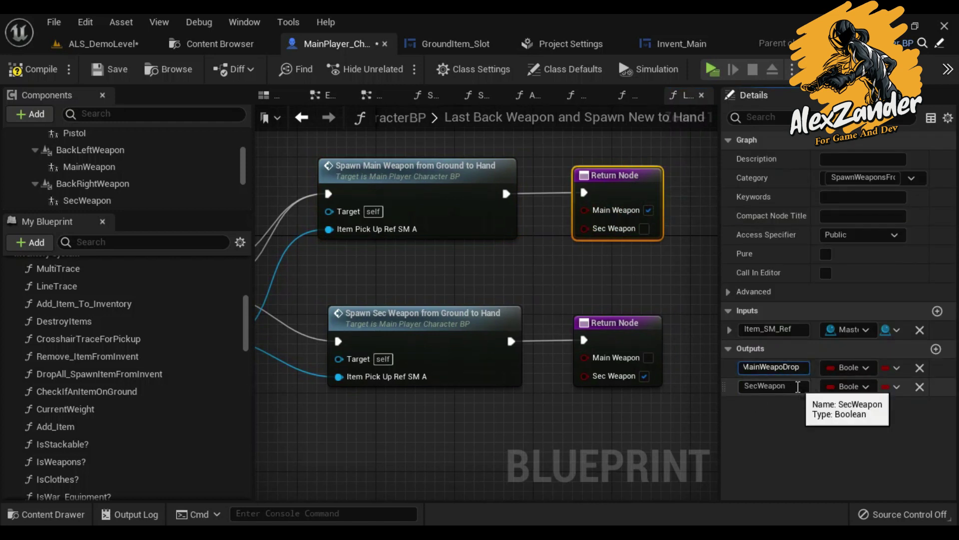
{"action": "key", "text": "Return"}
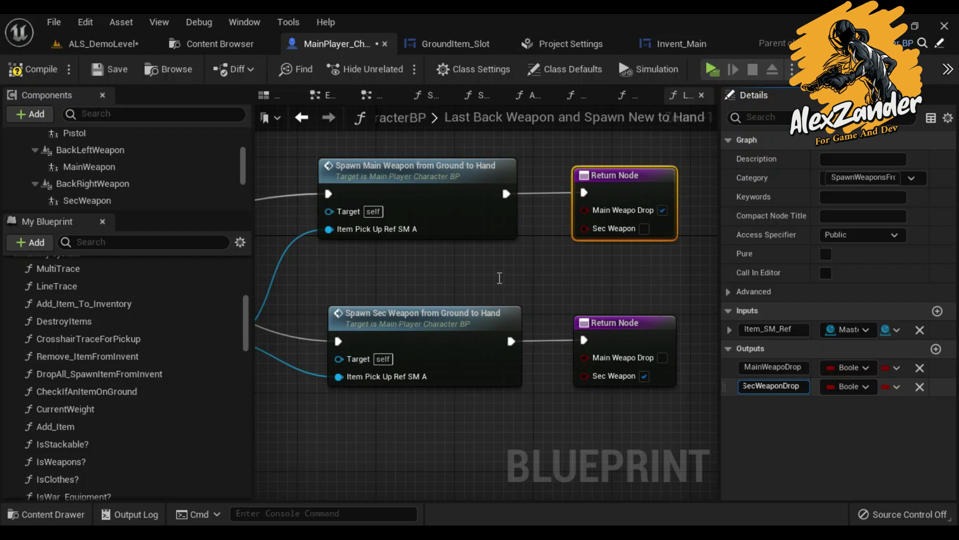
{"action": "left_click", "coordinate": [499, 278]}
{"action": "right_click_drag", "start_coordinate": [462, 288], "coordinate": [484, 289]}
Step: Close Last Back Weapon, return to Spawn Weapon, and wire Sec Weapon Drop into the Return Node
{"action": "left_click", "coordinate": [700, 95]}
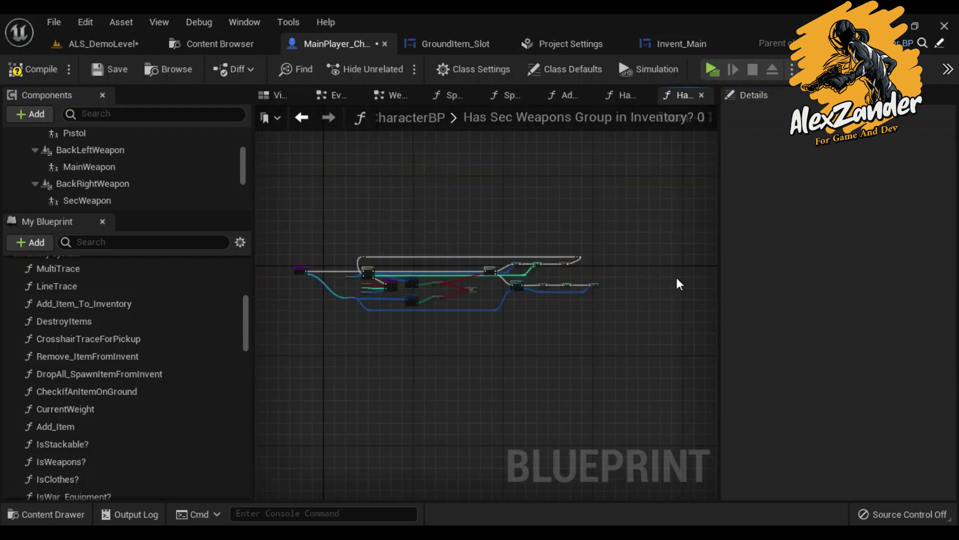
{"action": "left_click", "coordinate": [506, 94]}
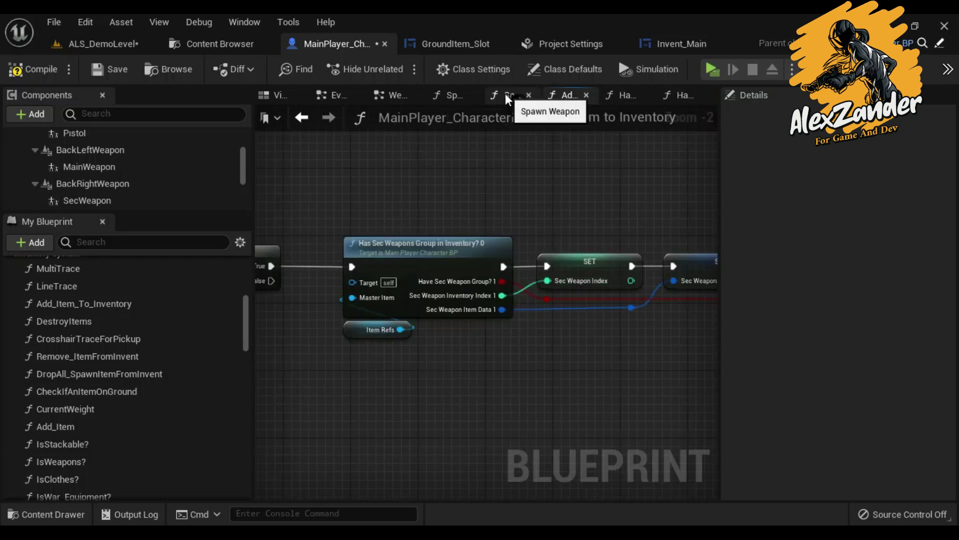
{"action": "scroll", "coordinate": [527, 336], "scroll_direction": "up", "scroll_amount": 2}
{"action": "right_click_drag", "start_coordinate": [527, 336], "coordinate": [515, 300]}
{"action": "left_click_drag", "start_coordinate": [482, 251], "coordinate": [532, 323]}
Step: Pan the Spawn Weapon graph over to the Switch on HasSecWeaponInInventory area
{"action": "scroll", "coordinate": [499, 330], "scroll_direction": "down", "scroll_amount": 5}
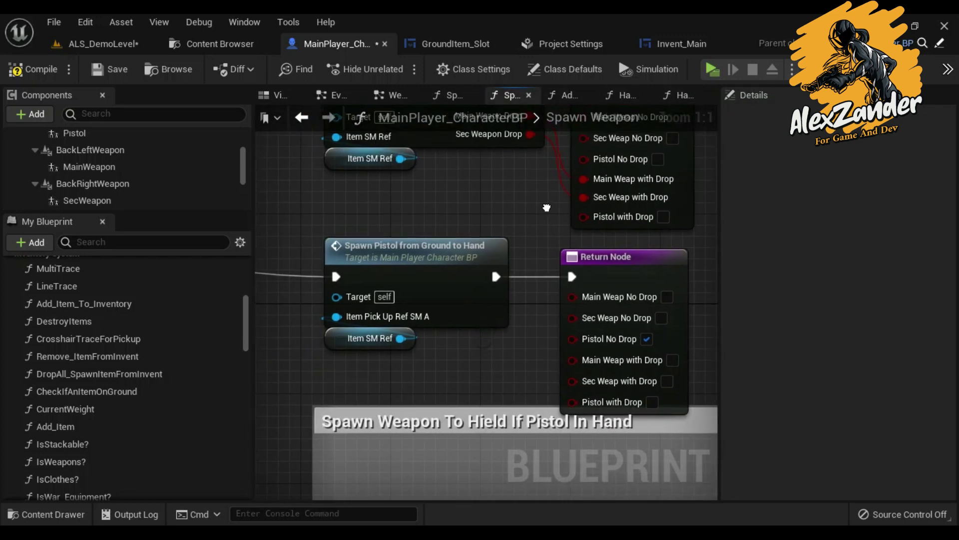
{"action": "scroll", "coordinate": [565, 319], "scroll_direction": "down", "scroll_amount": 2}
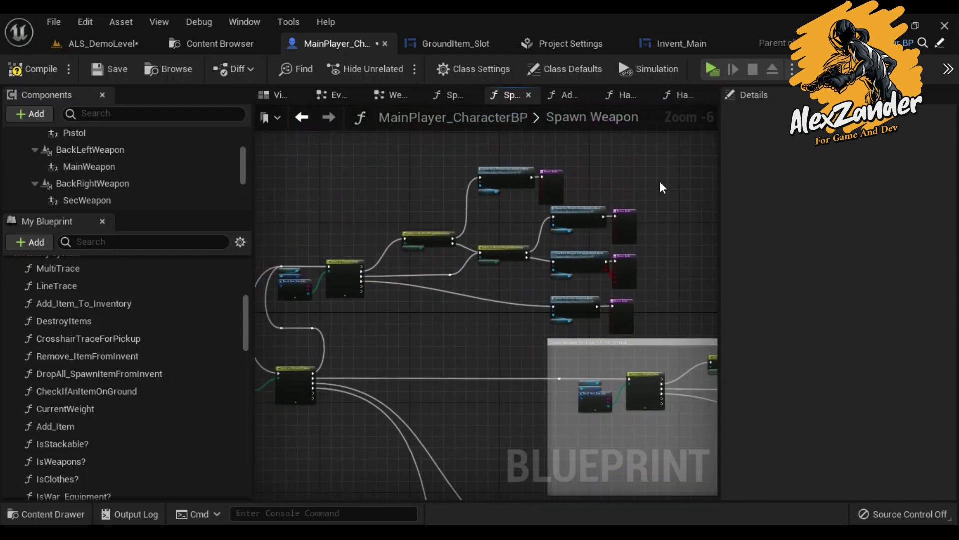
{"action": "mouse_move", "coordinate": [364, 293]}
{"action": "left_mouse_down"}
{"action": "mouse_move", "coordinate": [367, 328]}
{"action": "mouse_move", "coordinate": [332, 321]}
{"action": "left_mouse_up"}
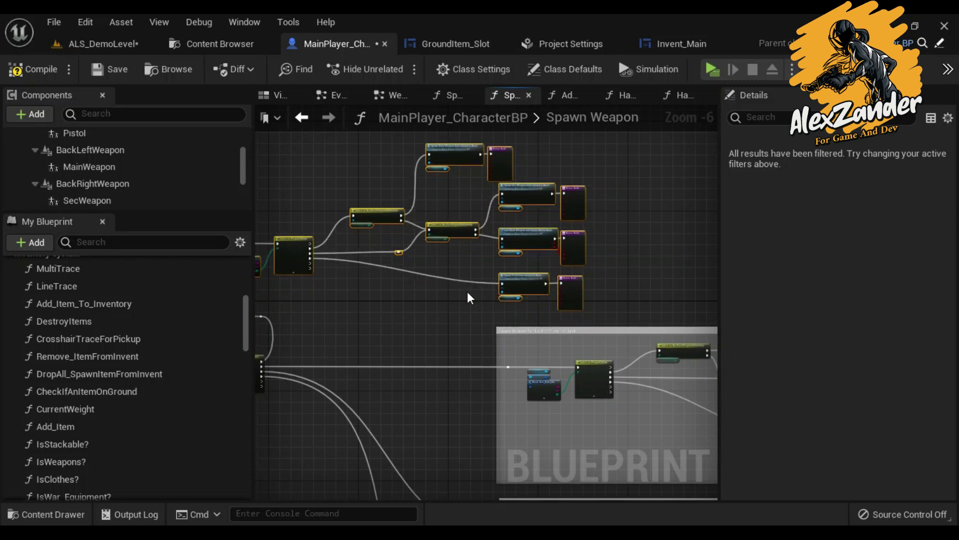
{"action": "scroll", "coordinate": [556, 271], "scroll_direction": "up", "scroll_amount": 7}
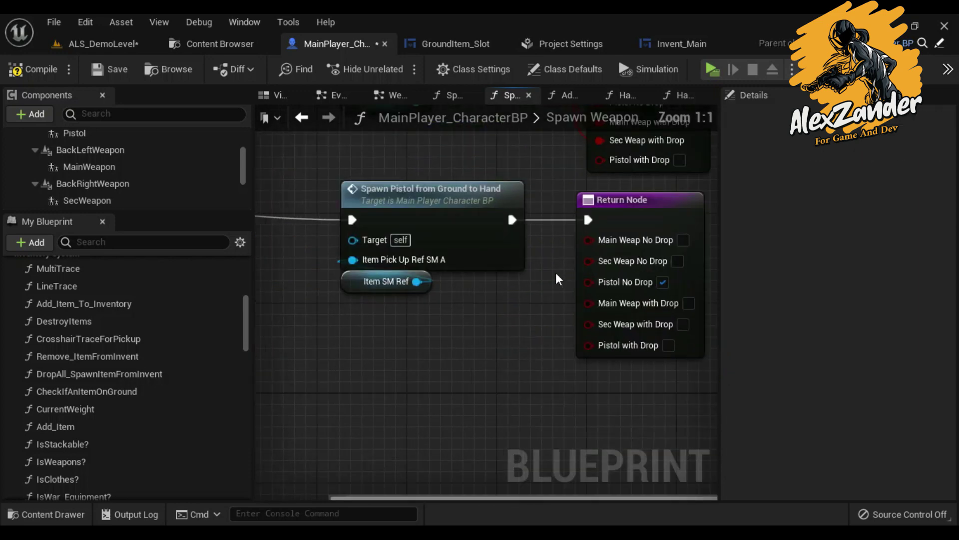
{"action": "scroll", "coordinate": [559, 279], "scroll_direction": "down", "scroll_amount": 5}
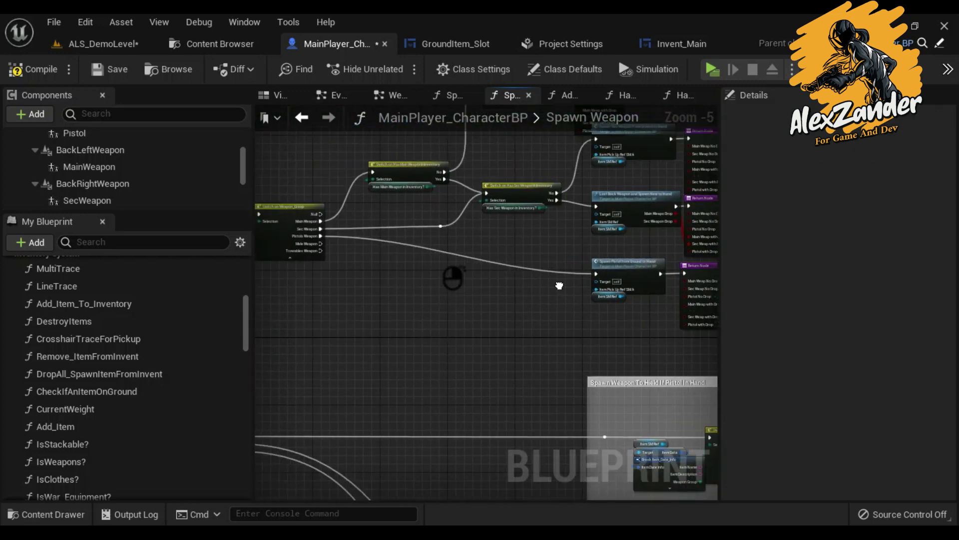
{"action": "mouse_move", "coordinate": [559, 285]}
{"action": "right_mouse_down"}
{"action": "mouse_move", "coordinate": [615, 300]}
{"action": "mouse_move", "coordinate": [547, 238]}
{"action": "right_mouse_up"}
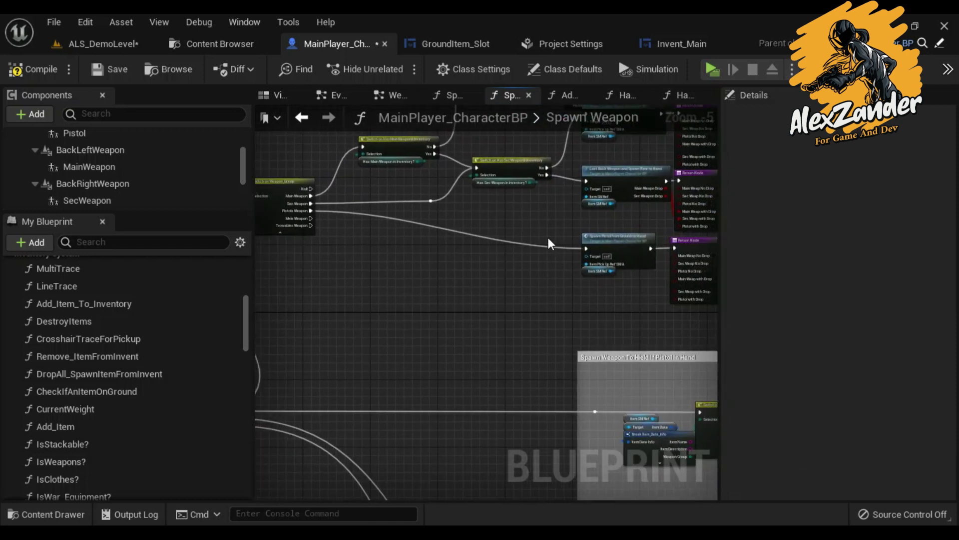
{"action": "scroll", "coordinate": [490, 252], "scroll_direction": "up", "scroll_amount": 1}
{"action": "scroll", "coordinate": [440, 265], "scroll_direction": "up", "scroll_amount": 2}
{"action": "mouse_move", "coordinate": [455, 266]}
{"action": "right_mouse_down"}
{"action": "mouse_move", "coordinate": [460, 280]}
{"action": "mouse_move", "coordinate": [391, 356]}
{"action": "right_mouse_up"}
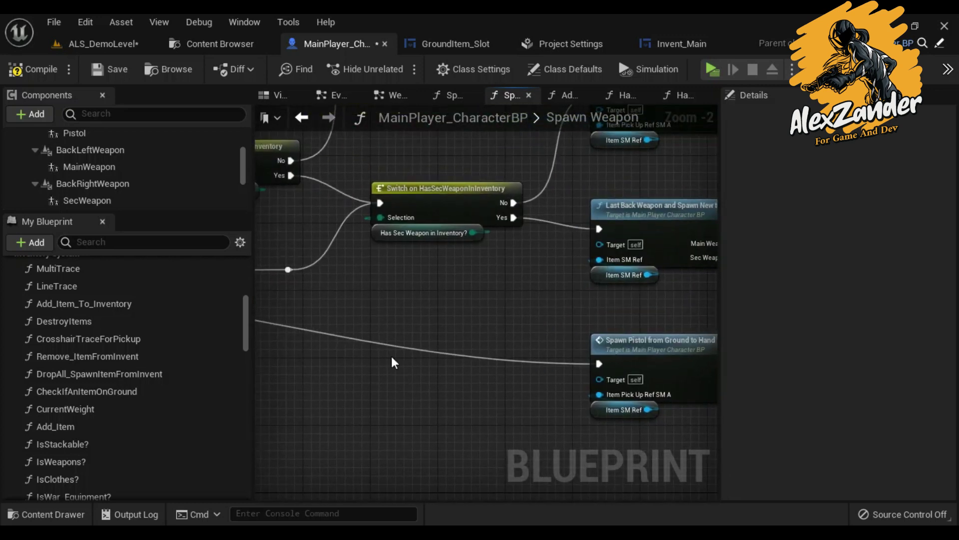
{"action": "scroll", "coordinate": [158, 403], "scroll_direction": "down", "scroll_amount": 3}
{"action": "scroll", "coordinate": [157, 403], "scroll_direction": "down", "scroll_amount": 5}
{"action": "scroll", "coordinate": [157, 403], "scroll_direction": "down", "scroll_amount": 5}
{"action": "scroll", "coordinate": [155, 406], "scroll_direction": "down", "scroll_amount": 5}
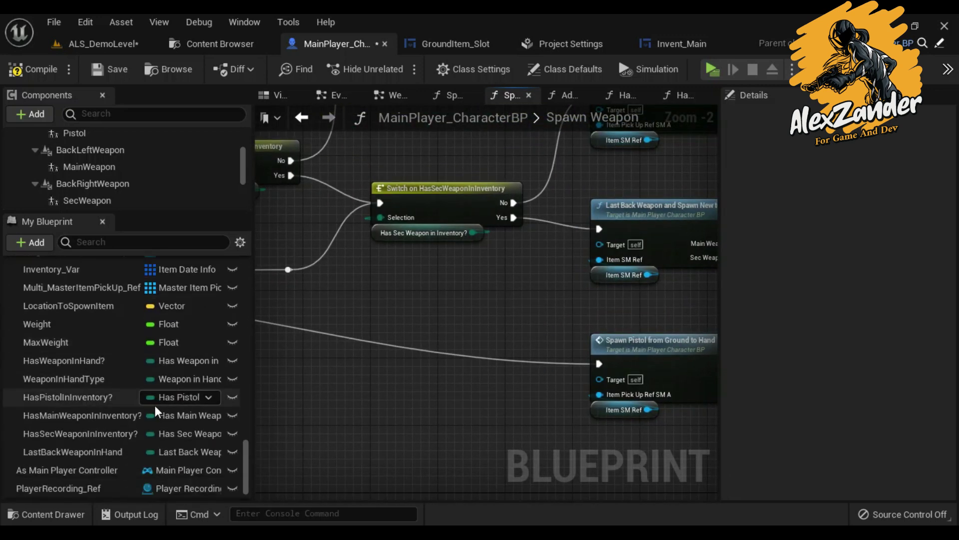
Step: Add a Has Pistol in Inventory? getter feeding a new Switch on HasPistolInInventory node
{"action": "mouse_move", "coordinate": [164, 407]}
{"action": "left_mouse_down"}
{"action": "mouse_move", "coordinate": [447, 449]}
{"action": "mouse_move", "coordinate": [407, 420]}
{"action": "left_mouse_up"}
{"action": "left_click_drag", "start_coordinate": [487, 426], "coordinate": [430, 388]}
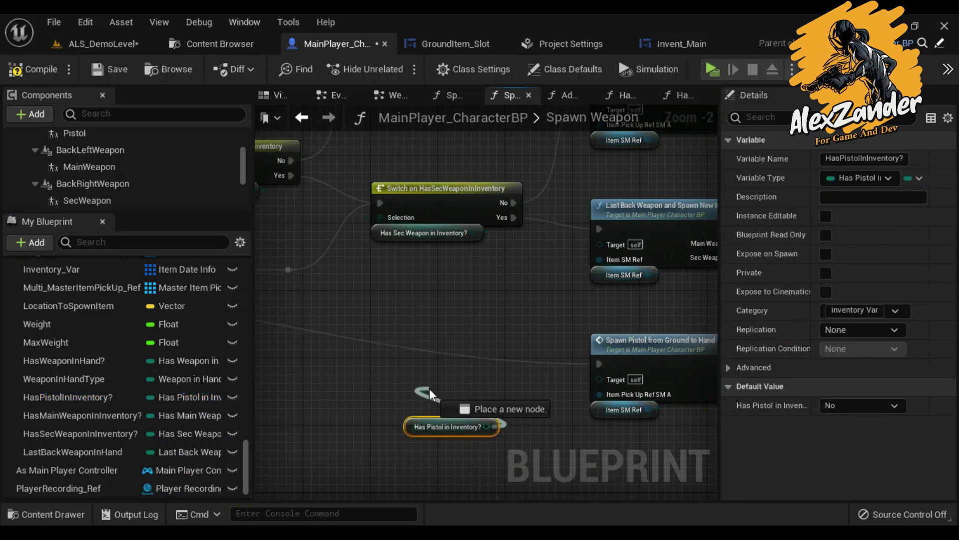
{"action": "type", "text": "swit"}
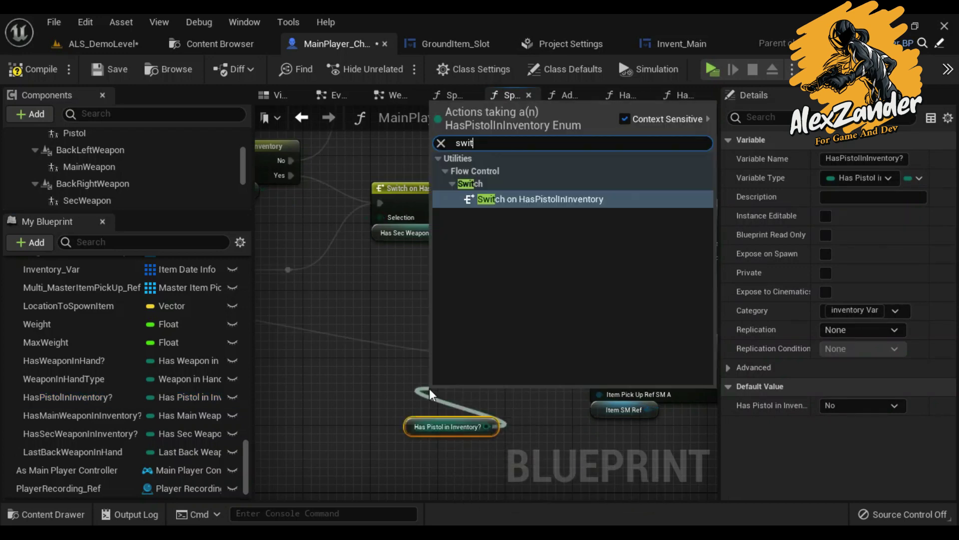
{"action": "key", "text": "Return"}
{"action": "left_click_drag", "start_coordinate": [448, 429], "coordinate": [460, 395]}
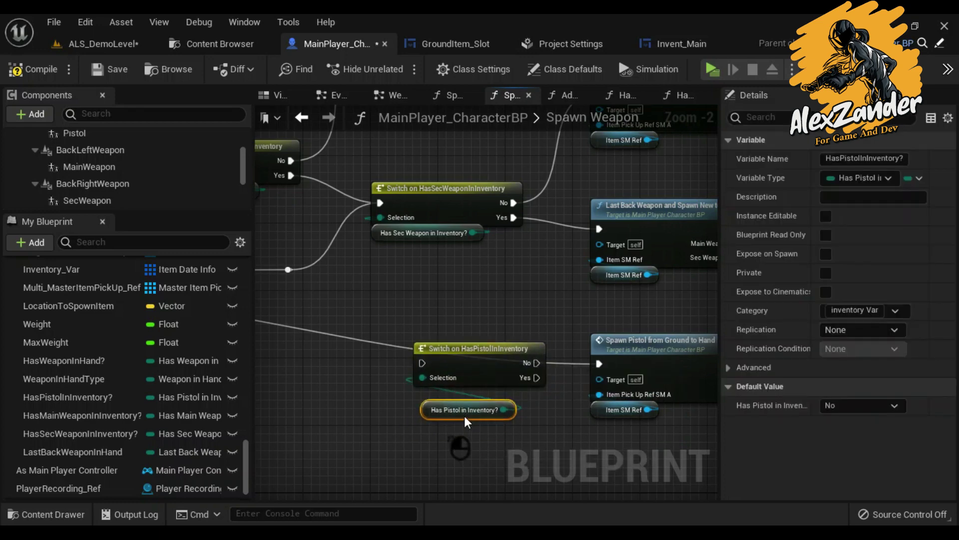
Step: Connect the switch's No output to Spawn Pistol from Ground to Hand
{"action": "left_click_drag", "start_coordinate": [605, 367], "coordinate": [479, 368], "text": "ctrl"}
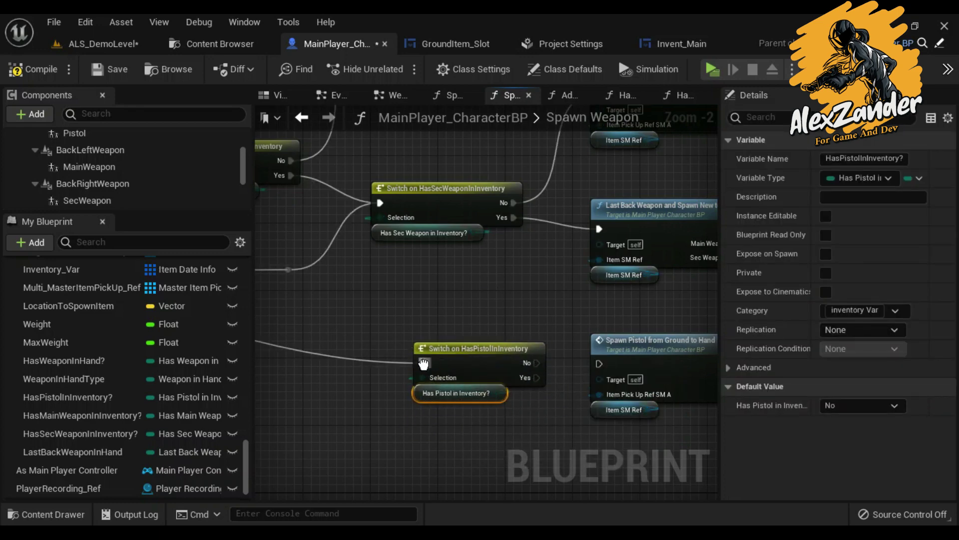
{"action": "scroll", "coordinate": [424, 364], "scroll_direction": "down", "scroll_amount": 3}
{"action": "scroll", "coordinate": [507, 379], "scroll_direction": "up", "scroll_amount": 3}
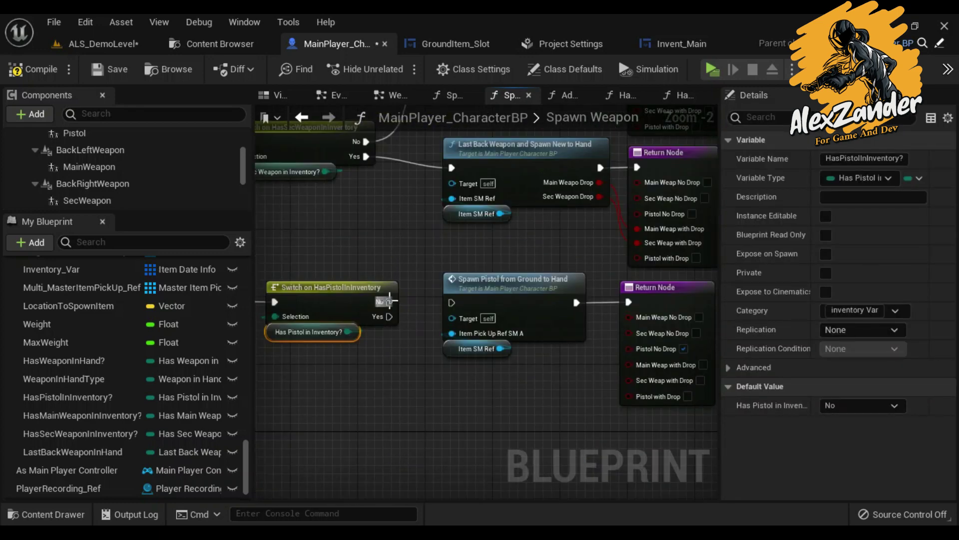
{"action": "left_click_drag", "start_coordinate": [461, 304], "coordinate": [452, 303], "text": "ctrl"}
{"action": "right_click_drag", "start_coordinate": [560, 360], "coordinate": [521, 305]}
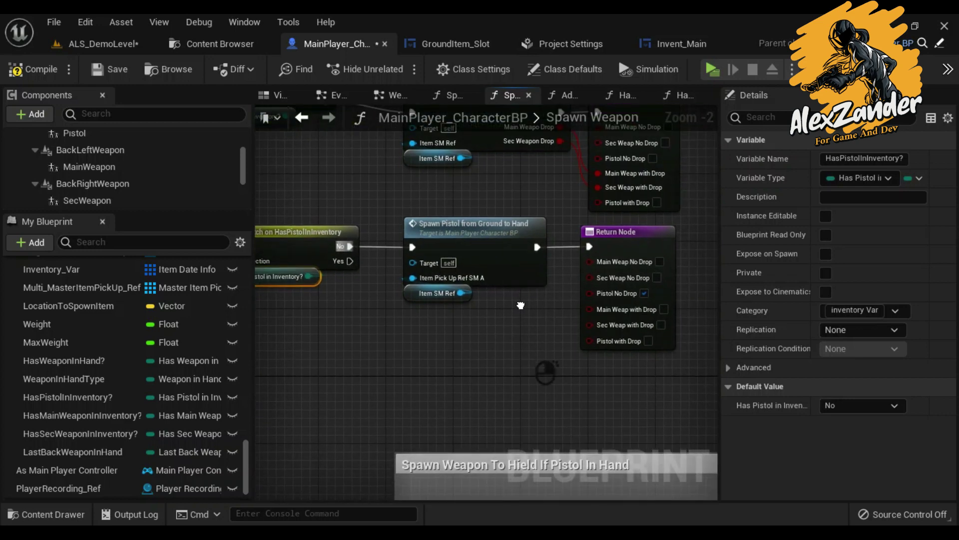
{"action": "scroll", "coordinate": [538, 305], "scroll_direction": "down", "scroll_amount": 6}
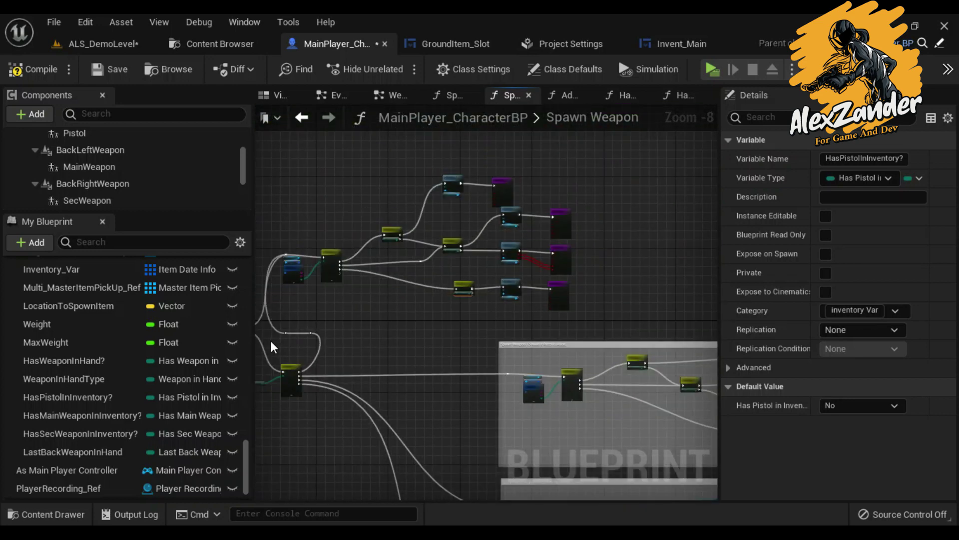
{"action": "left_click_drag", "start_coordinate": [285, 342], "coordinate": [310, 337]}
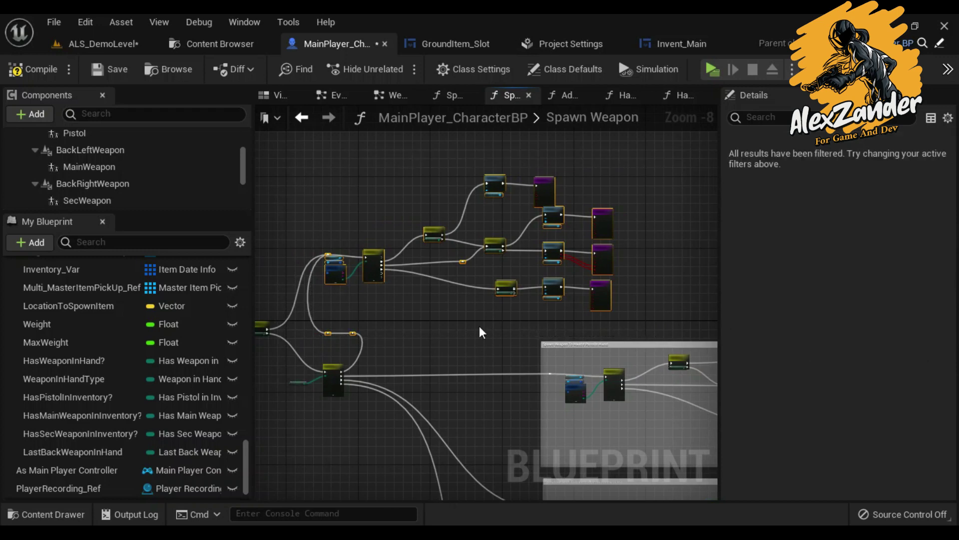
{"action": "scroll", "coordinate": [541, 299], "scroll_direction": "up", "scroll_amount": 7}
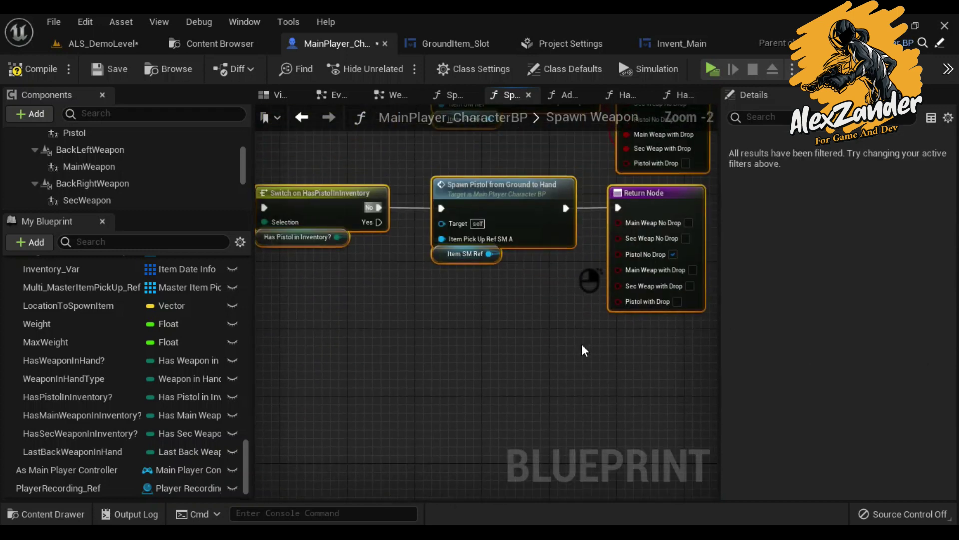
{"action": "mouse_move", "coordinate": [581, 344]}
{"action": "right_mouse_down"}
{"action": "mouse_move", "coordinate": [506, 337]}
{"action": "mouse_move", "coordinate": [519, 374]}
{"action": "right_mouse_up"}
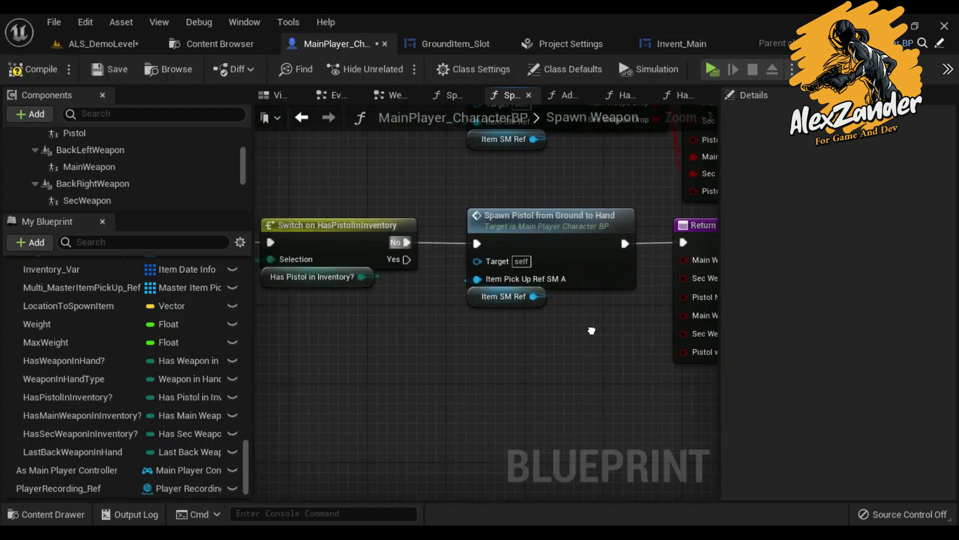
Step: Duplicate Spawn Pistol, Item SM Ref and Return nodes below and wire the Yes branch to the copies
{"action": "right_click_drag", "start_coordinate": [519, 374], "coordinate": [516, 337]}
{"action": "left_click_drag", "start_coordinate": [475, 369], "coordinate": [625, 245]}
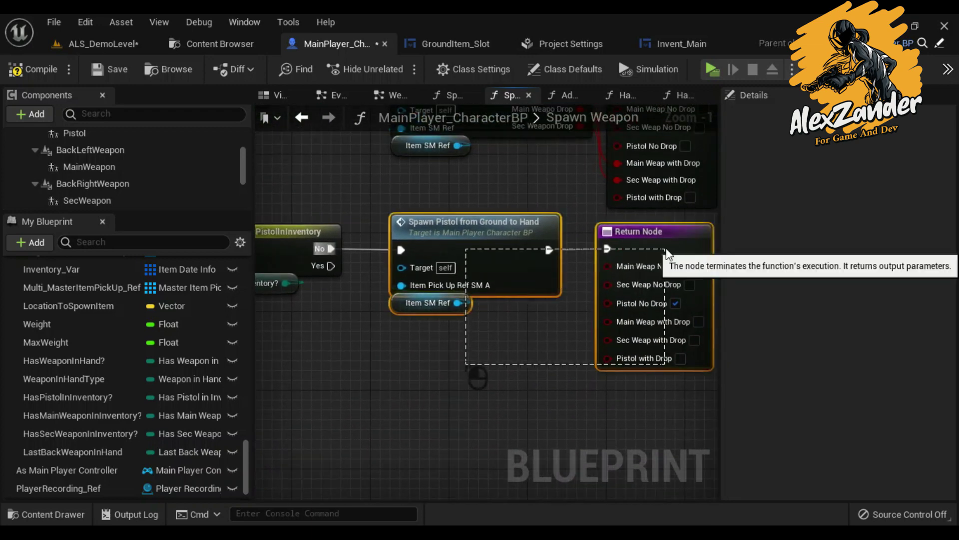
{"action": "right_click", "coordinate": [454, 234]}
{"action": "left_click", "coordinate": [498, 249]}
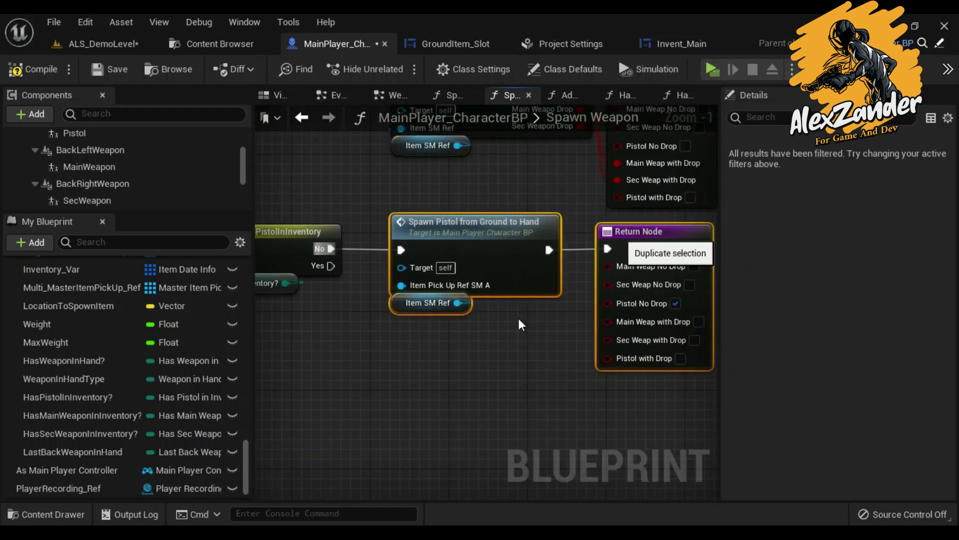
{"action": "key", "text": "ctrl+w"}
{"action": "left_click_drag", "start_coordinate": [522, 213], "coordinate": [523, 369]}
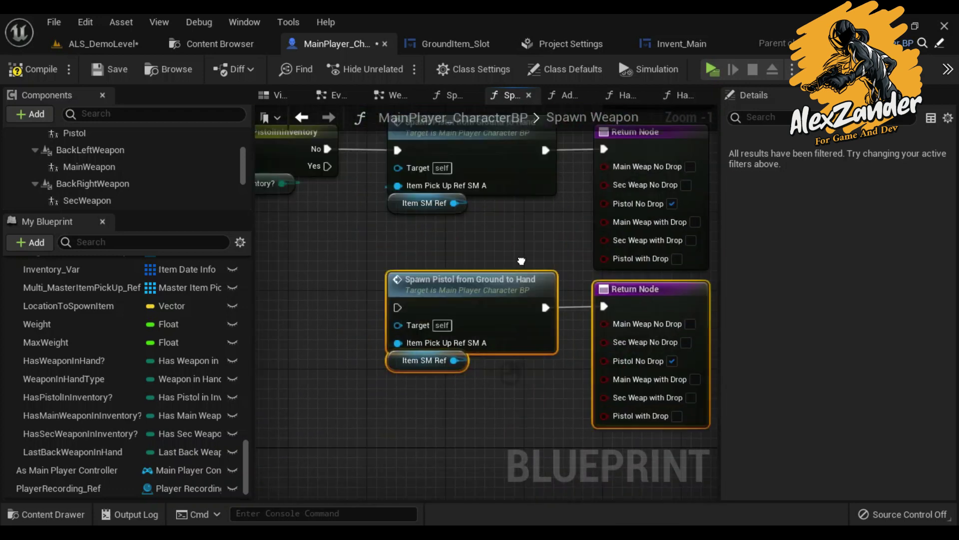
{"action": "right_click_drag", "start_coordinate": [523, 370], "coordinate": [389, 222]}
{"action": "left_click_drag", "start_coordinate": [452, 358], "coordinate": [385, 220]}
{"action": "right_click_drag", "start_coordinate": [601, 353], "coordinate": [478, 264]}
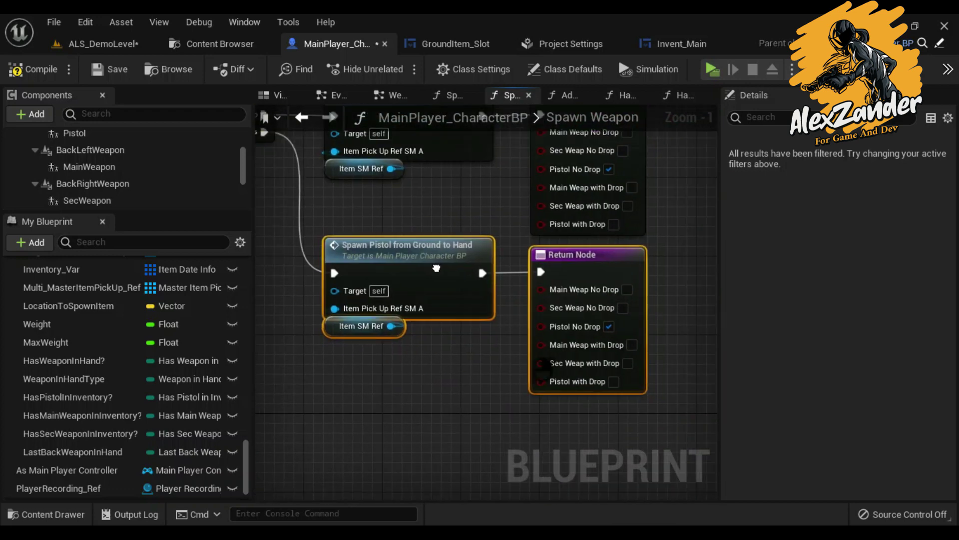
Step: Pan across the comment groups to the main and secondary inventory switches
{"action": "scroll", "coordinate": [443, 382], "scroll_direction": "down", "scroll_amount": 6}
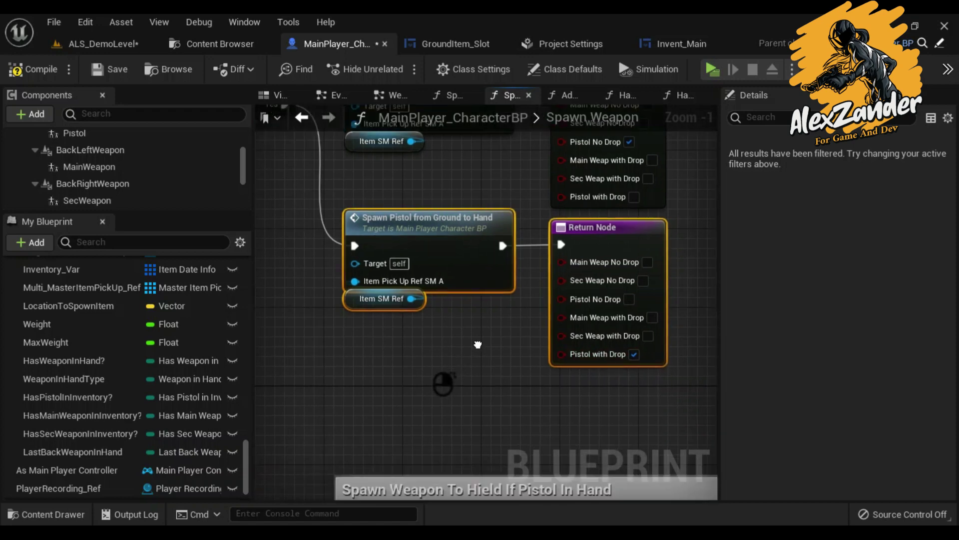
{"action": "mouse_move", "coordinate": [484, 328]}
{"action": "right_mouse_down"}
{"action": "mouse_move", "coordinate": [491, 258]}
{"action": "mouse_move", "coordinate": [453, 212]}
{"action": "right_mouse_up"}
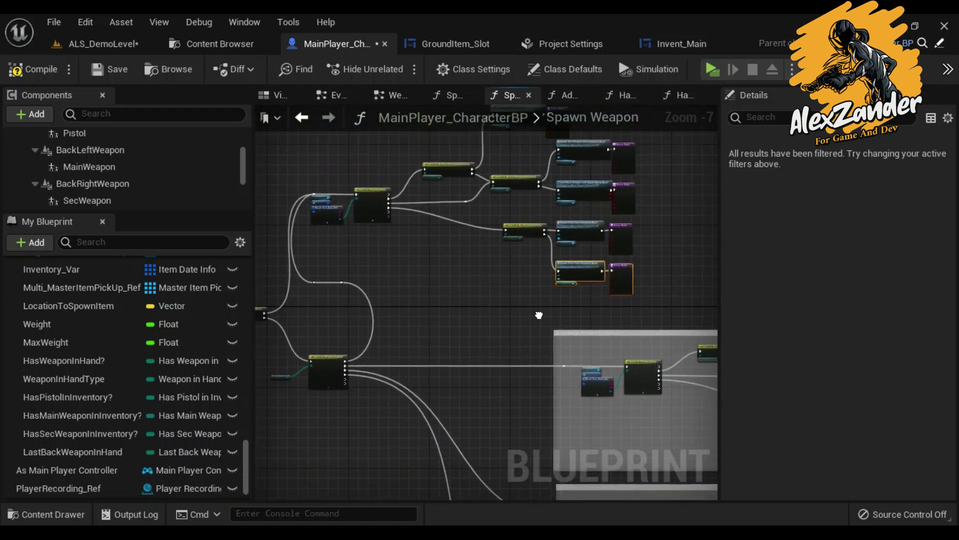
{"action": "scroll", "coordinate": [453, 211], "scroll_direction": "up", "scroll_amount": 5}
{"action": "right_click_drag", "start_coordinate": [310, 228], "coordinate": [470, 305]}
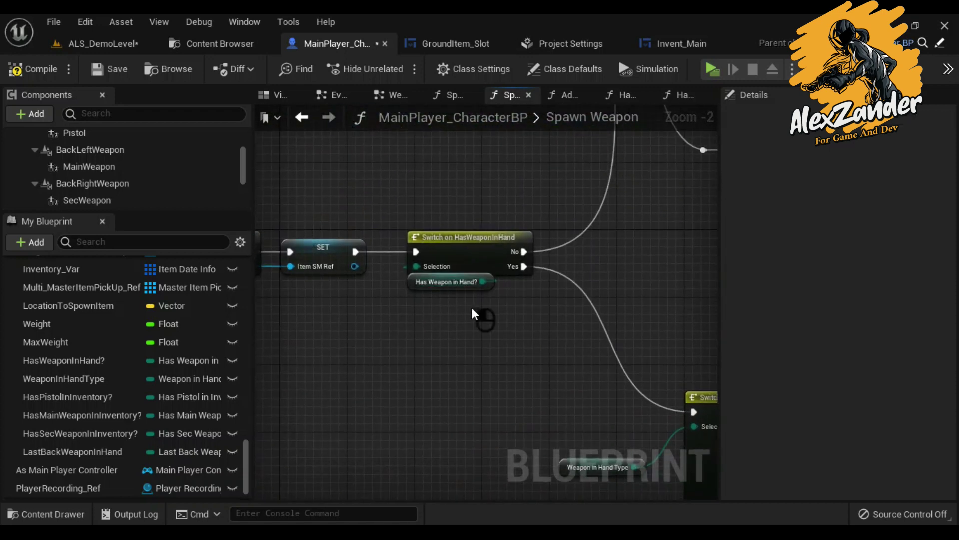
{"action": "right_click_drag", "start_coordinate": [595, 333], "coordinate": [495, 266]}
{"action": "right_click_drag", "start_coordinate": [707, 345], "coordinate": [483, 251]}
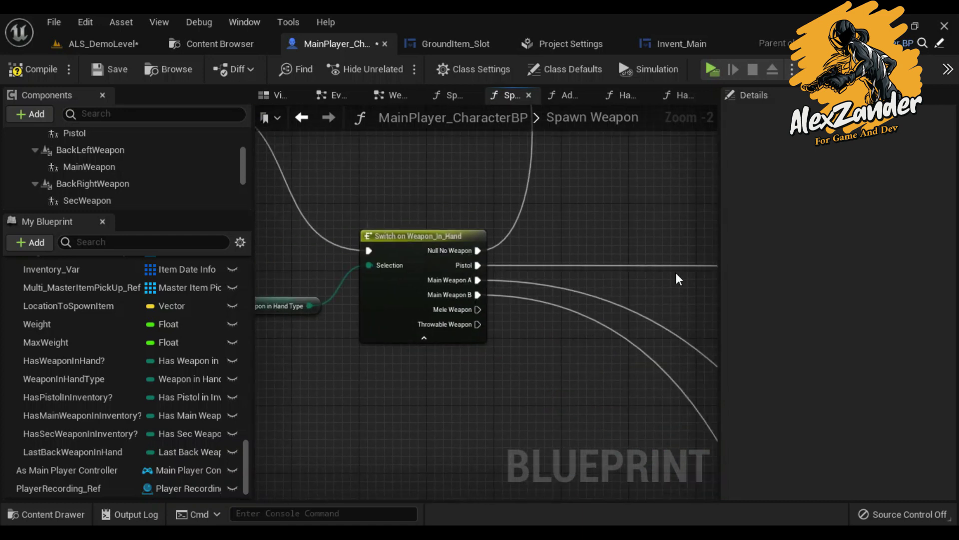
{"action": "right_click_drag", "start_coordinate": [677, 275], "coordinate": [647, 268]}
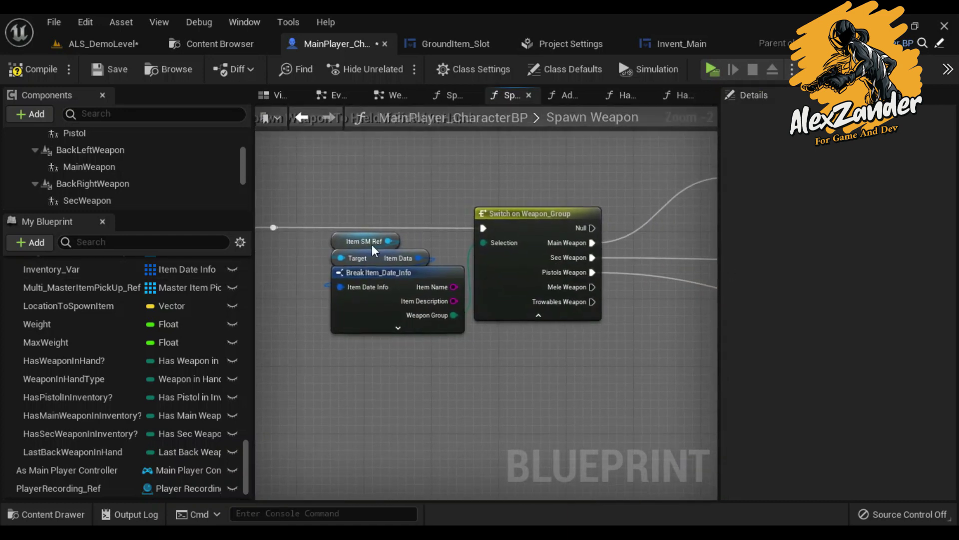
{"action": "right_click_drag", "start_coordinate": [372, 244], "coordinate": [262, 272]}
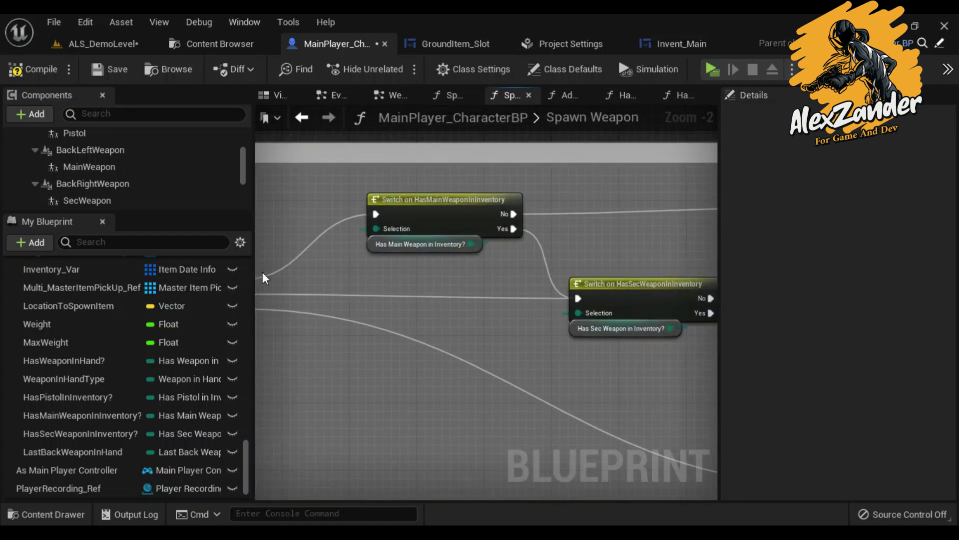
{"action": "mouse_move", "coordinate": [565, 224]}
{"action": "right_mouse_down"}
{"action": "mouse_move", "coordinate": [543, 224]}
{"action": "mouse_move", "coordinate": [420, 174]}
{"action": "right_mouse_up"}
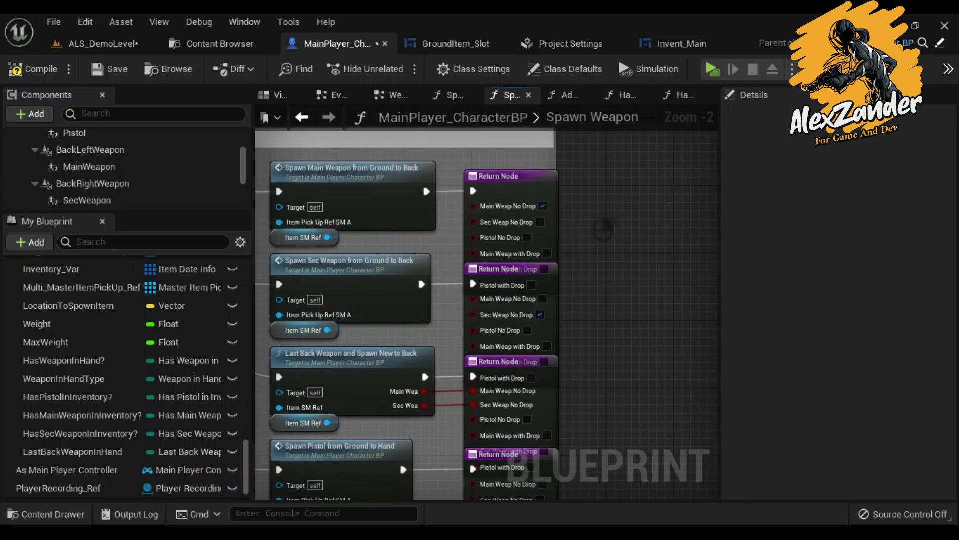
Step: Space out the comment groups, moving the stray Return node into the bottom group and extending the top box
{"action": "scroll", "coordinate": [578, 222], "scroll_direction": "down", "scroll_amount": 5}
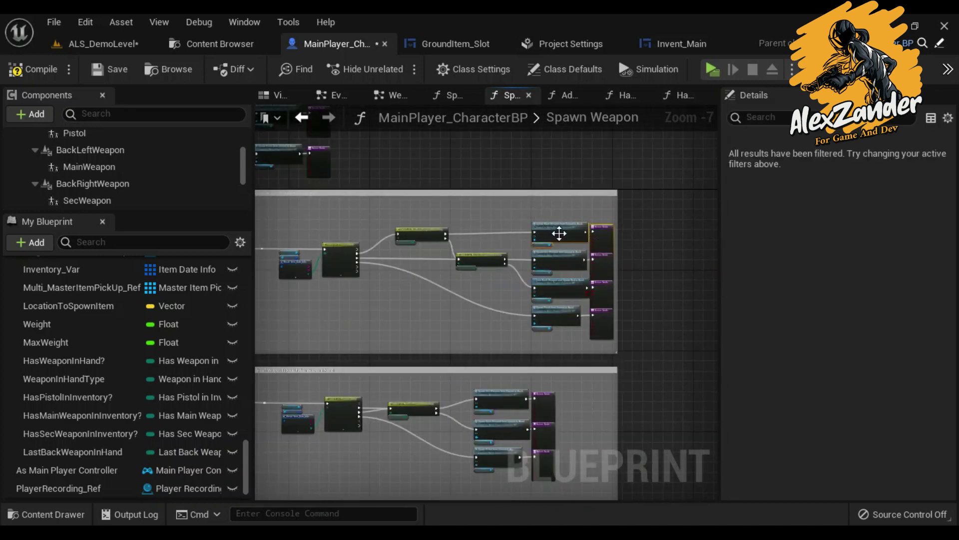
{"action": "scroll", "coordinate": [564, 207], "scroll_direction": "up", "scroll_amount": 5}
{"action": "scroll", "coordinate": [586, 196], "scroll_direction": "up", "scroll_amount": 1}
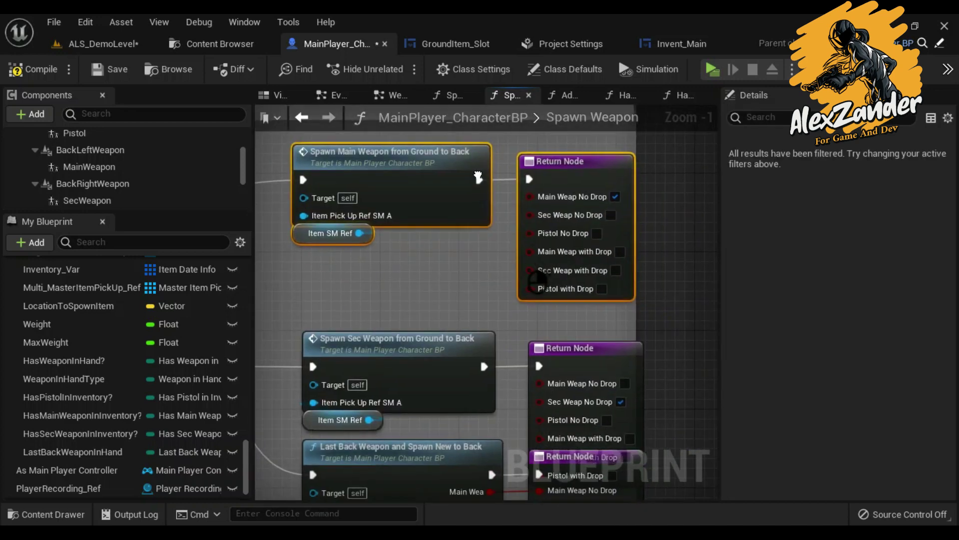
{"action": "right_click_drag", "start_coordinate": [350, 248], "coordinate": [439, 249]}
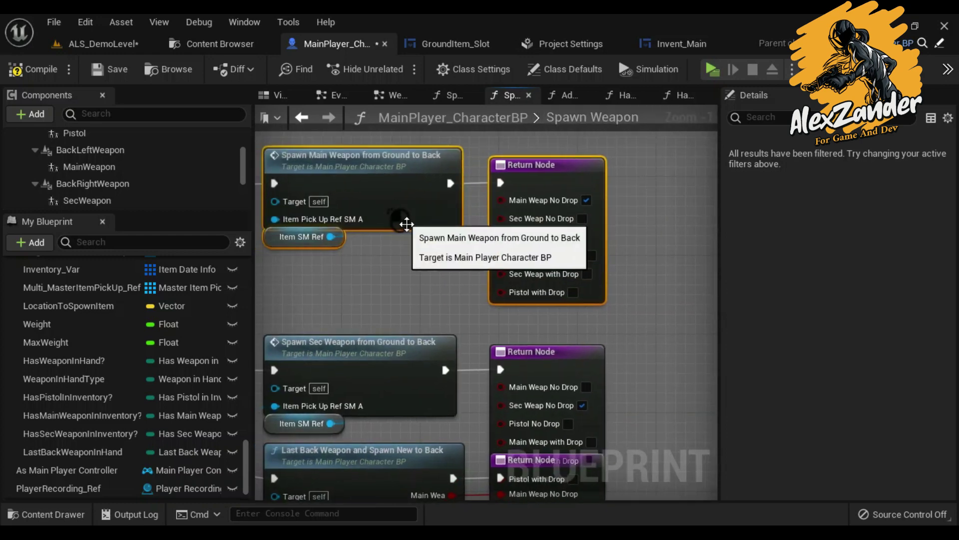
{"action": "scroll", "coordinate": [440, 248], "scroll_direction": "down", "scroll_amount": 5}
{"action": "scroll", "coordinate": [445, 306], "scroll_direction": "down", "scroll_amount": 2}
{"action": "scroll", "coordinate": [437, 295], "scroll_direction": "down", "scroll_amount": 2}
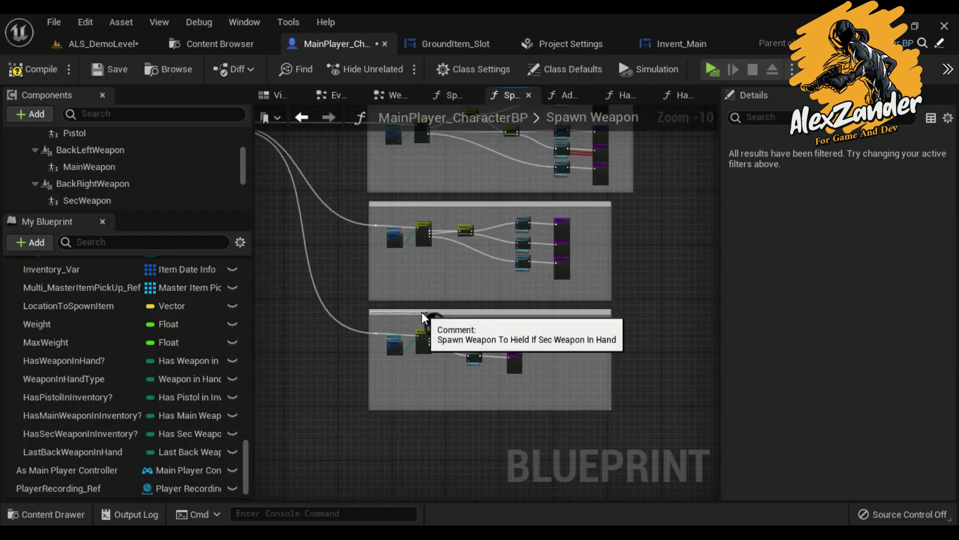
{"action": "mouse_move", "coordinate": [422, 312]}
{"action": "left_mouse_down"}
{"action": "mouse_move", "coordinate": [505, 364]}
{"action": "mouse_move", "coordinate": [507, 415]}
{"action": "left_mouse_up"}
{"action": "left_click_drag", "start_coordinate": [523, 346], "coordinate": [519, 391]}
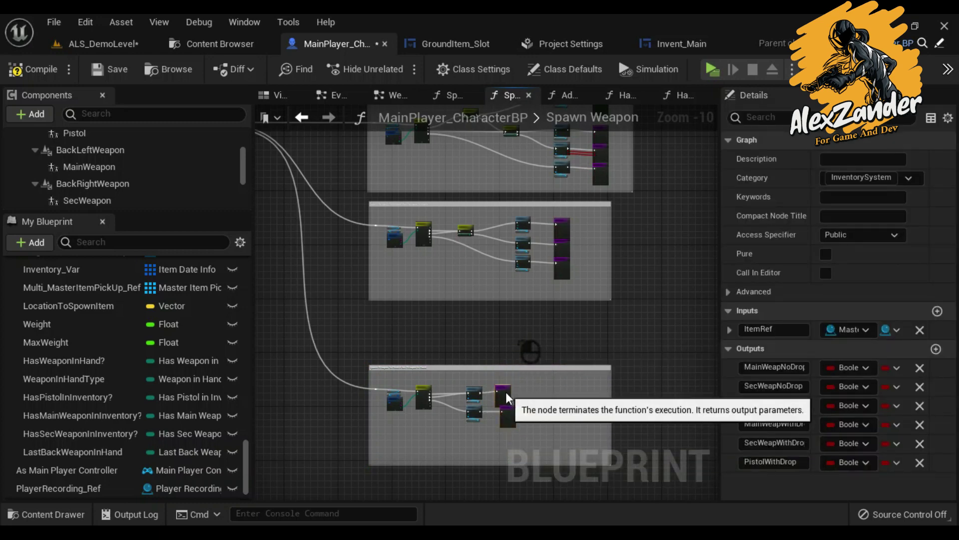
{"action": "left_click_drag", "start_coordinate": [487, 206], "coordinate": [482, 237]}
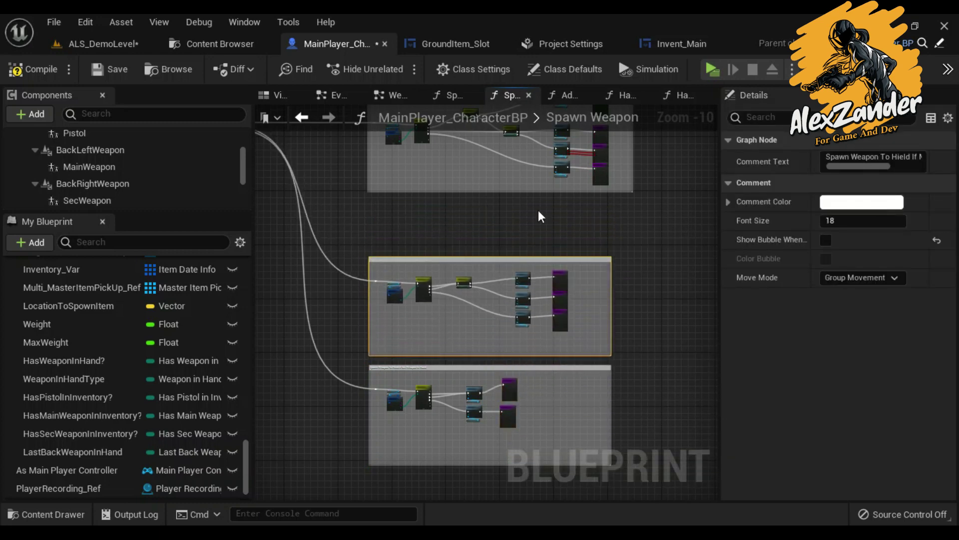
{"action": "scroll", "coordinate": [517, 241], "scroll_direction": "up", "scroll_amount": 2}
{"action": "left_click", "coordinate": [517, 240]}
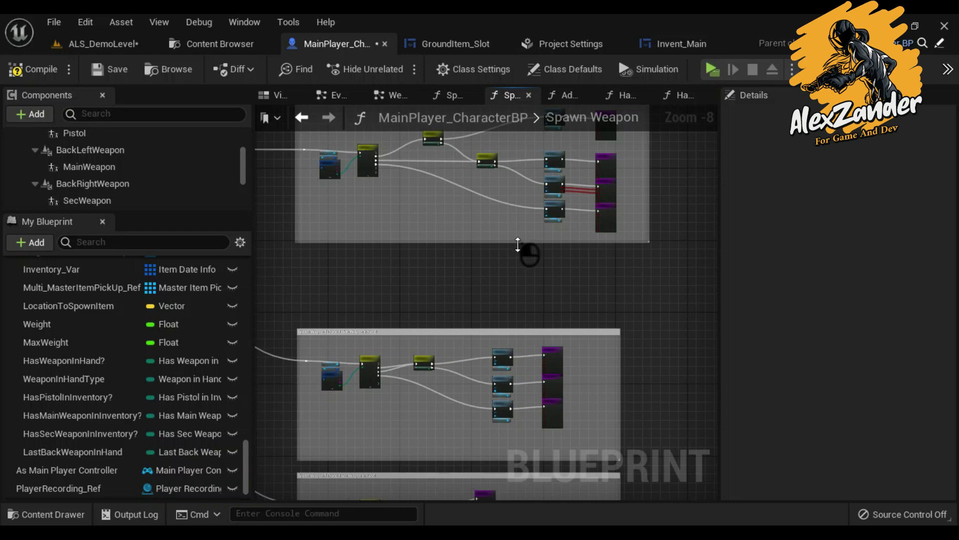
{"action": "left_click_drag", "start_coordinate": [516, 243], "coordinate": [518, 300]}
Step: Move Spawn Sec Weapon and its Return node up and the Spawn Pistol group down for spacing
{"action": "scroll", "coordinate": [518, 260], "scroll_direction": "up", "scroll_amount": 7}
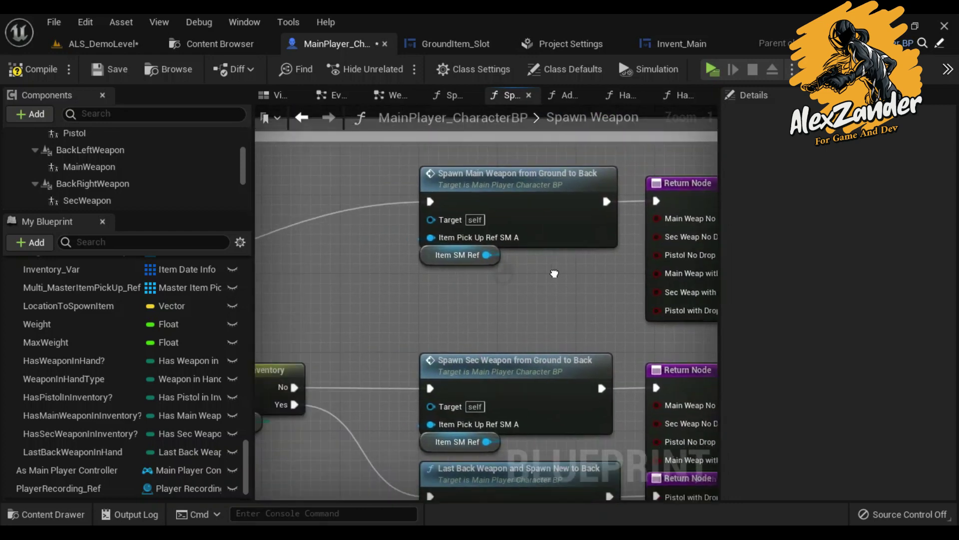
{"action": "right_click_drag", "start_coordinate": [457, 222], "coordinate": [484, 158]}
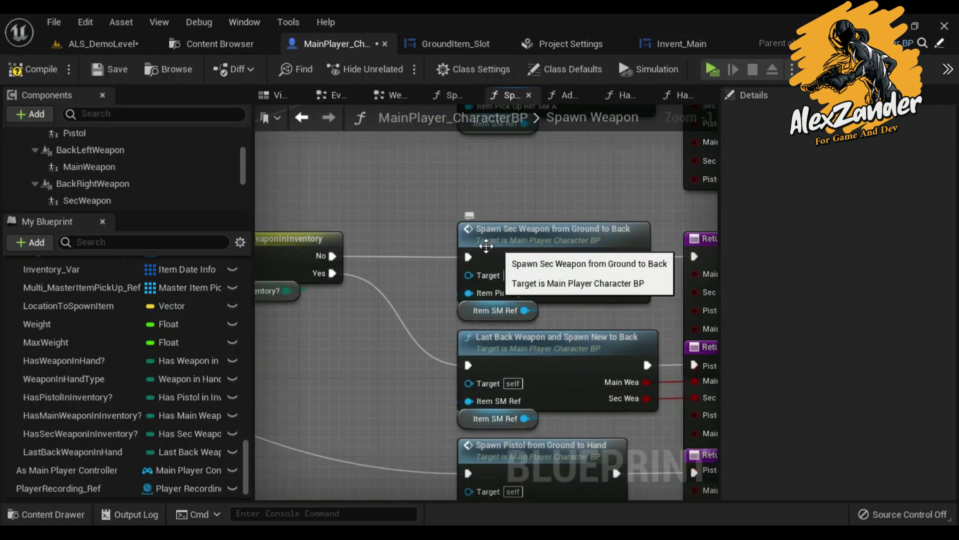
{"action": "right_click_drag", "start_coordinate": [457, 250], "coordinate": [505, 214]}
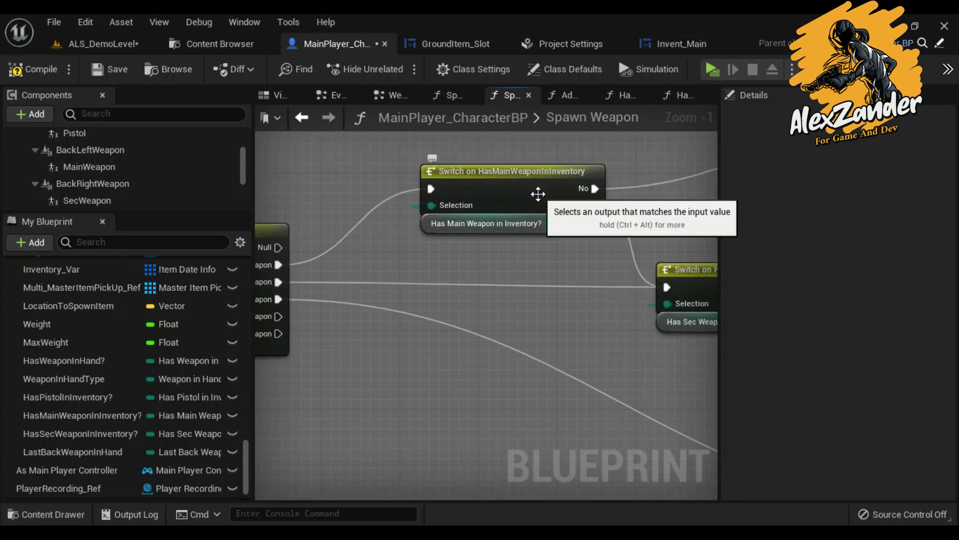
{"action": "mouse_move", "coordinate": [594, 206]}
{"action": "right_mouse_down"}
{"action": "mouse_move", "coordinate": [366, 207]}
{"action": "mouse_move", "coordinate": [281, 236]}
{"action": "right_mouse_up"}
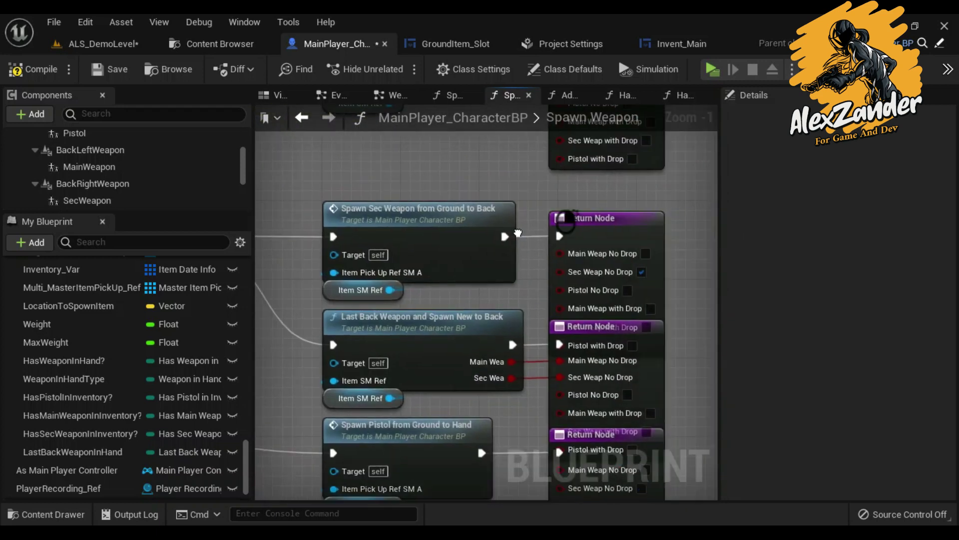
{"action": "mouse_move", "coordinate": [554, 198]}
{"action": "left_mouse_down"}
{"action": "mouse_move", "coordinate": [407, 253]}
{"action": "mouse_move", "coordinate": [392, 200]}
{"action": "left_mouse_up"}
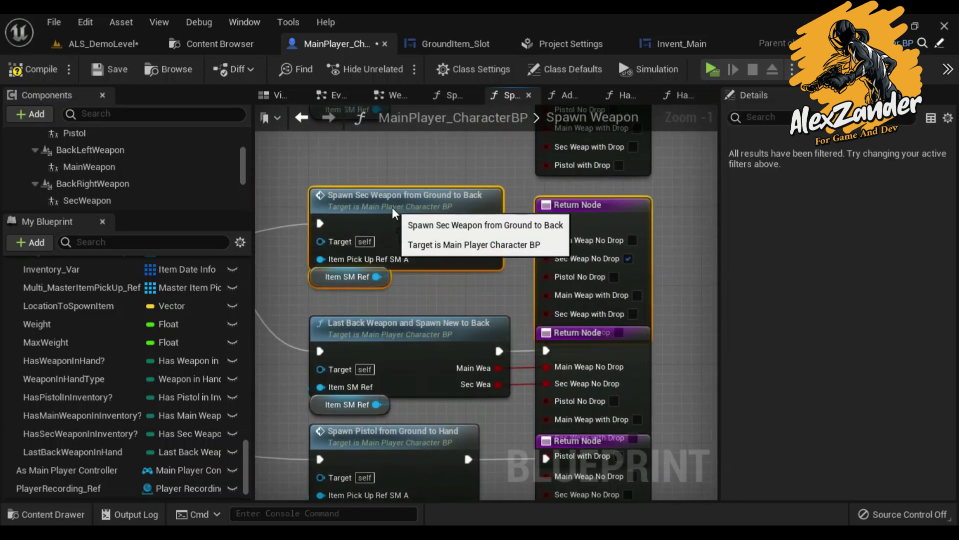
{"action": "right_click_drag", "start_coordinate": [628, 261], "coordinate": [646, 70]}
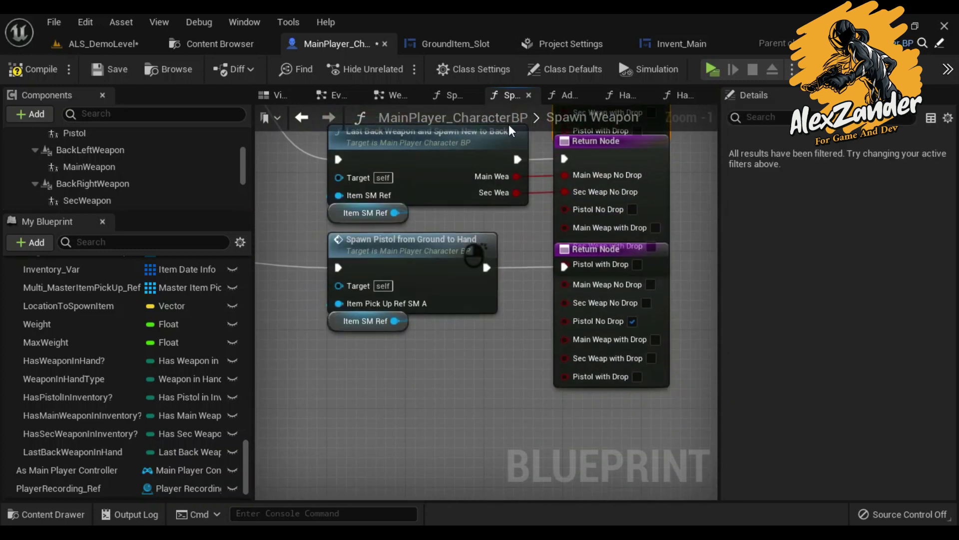
{"action": "left_click_drag", "start_coordinate": [482, 259], "coordinate": [577, 200]}
{"action": "right_click_drag", "start_coordinate": [622, 168], "coordinate": [621, 182]}
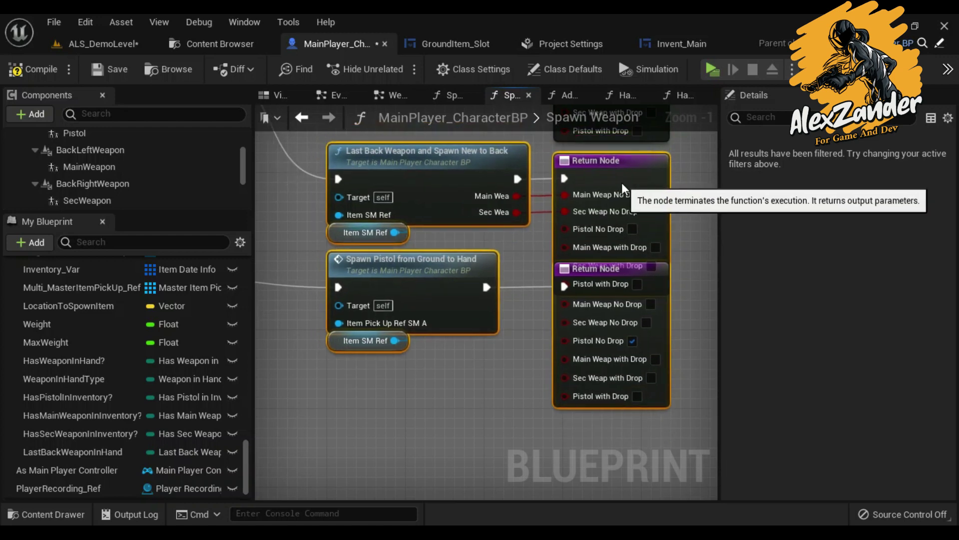
{"action": "left_click_drag", "start_coordinate": [367, 415], "coordinate": [631, 302]}
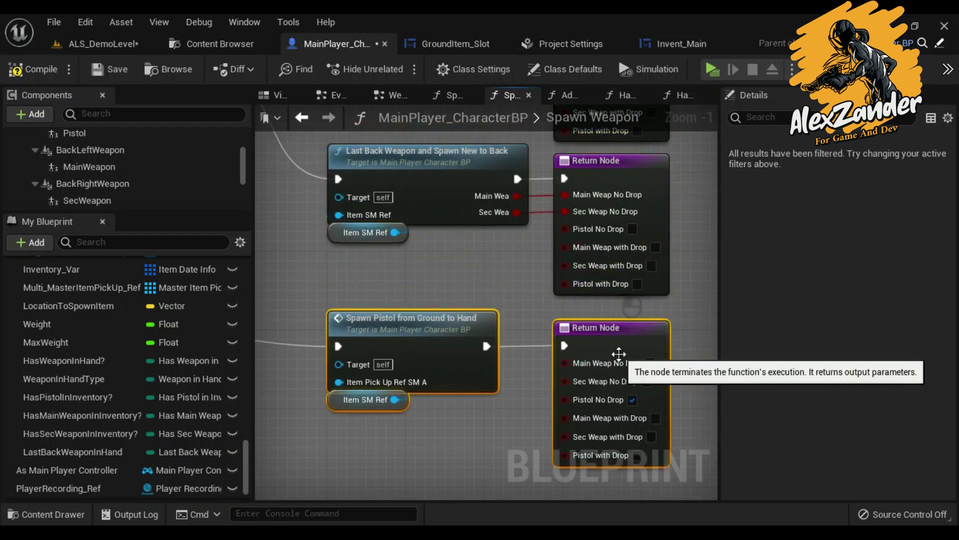
Step: Review the layout of the inventory and weapon-group switches in the comment group
{"action": "right_click_drag", "start_coordinate": [616, 355], "coordinate": [560, 339]}
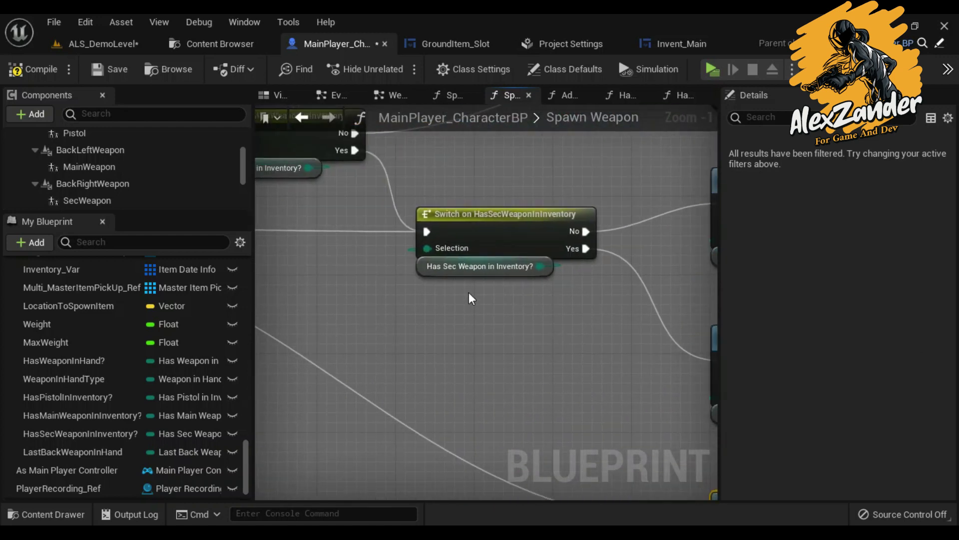
{"action": "right_click_drag", "start_coordinate": [592, 289], "coordinate": [544, 268]}
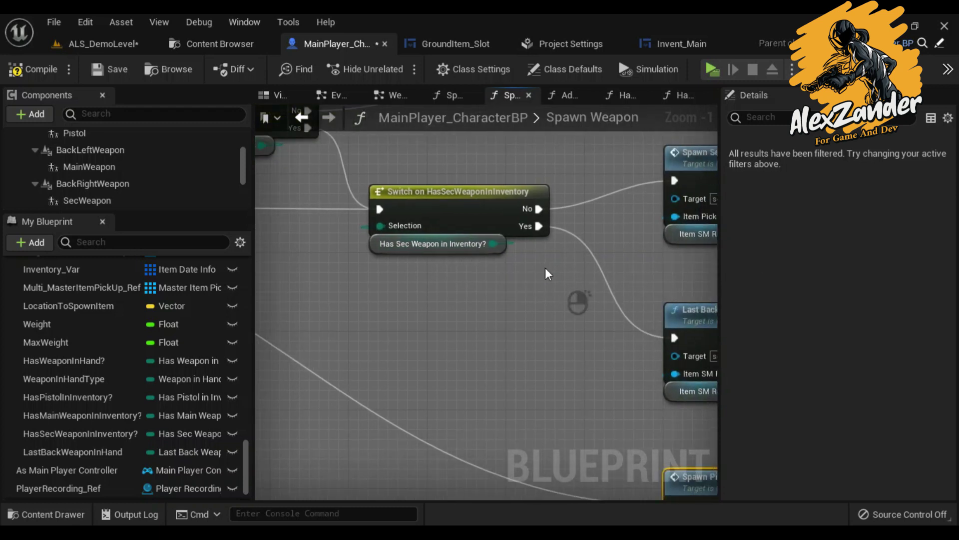
{"action": "mouse_move", "coordinate": [346, 262]}
{"action": "right_mouse_down"}
{"action": "mouse_move", "coordinate": [677, 331]}
{"action": "mouse_move", "coordinate": [655, 332]}
{"action": "right_mouse_up"}
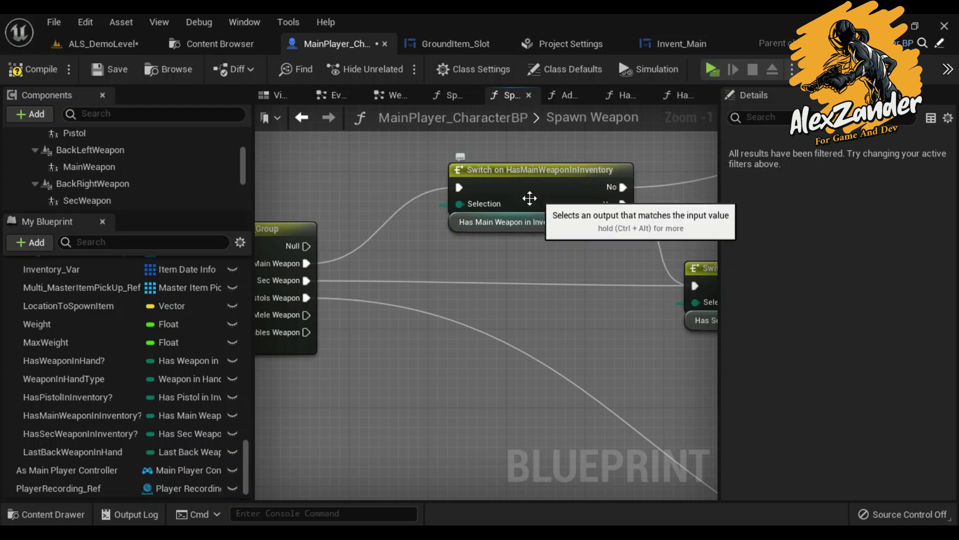
{"action": "right_click_drag", "start_coordinate": [529, 199], "coordinate": [616, 208]}
{"action": "scroll", "coordinate": [458, 216], "scroll_direction": "down", "scroll_amount": 7}
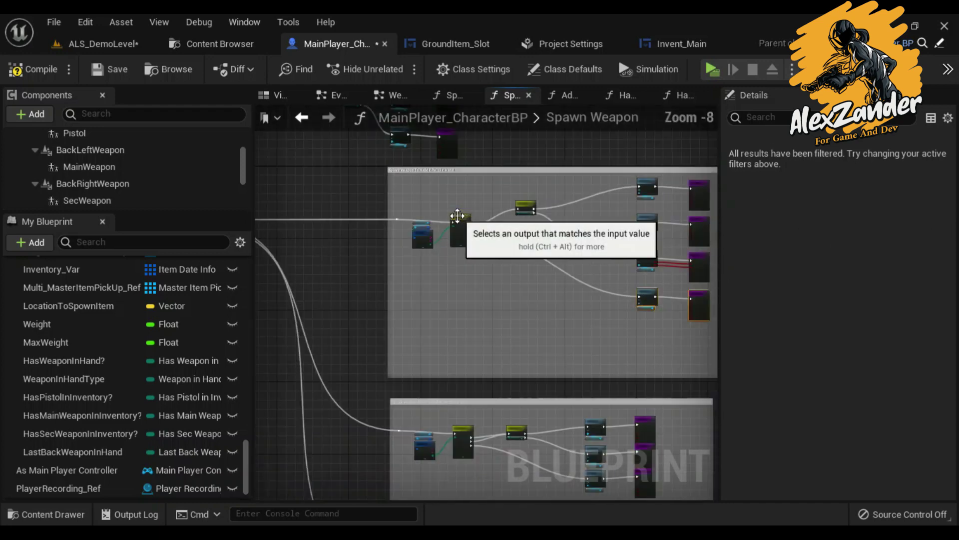
{"action": "scroll", "coordinate": [457, 216], "scroll_direction": "up", "scroll_amount": 1}
{"action": "scroll", "coordinate": [500, 241], "scroll_direction": "up", "scroll_amount": 5}
{"action": "scroll", "coordinate": [589, 242], "scroll_direction": "down", "scroll_amount": 5}
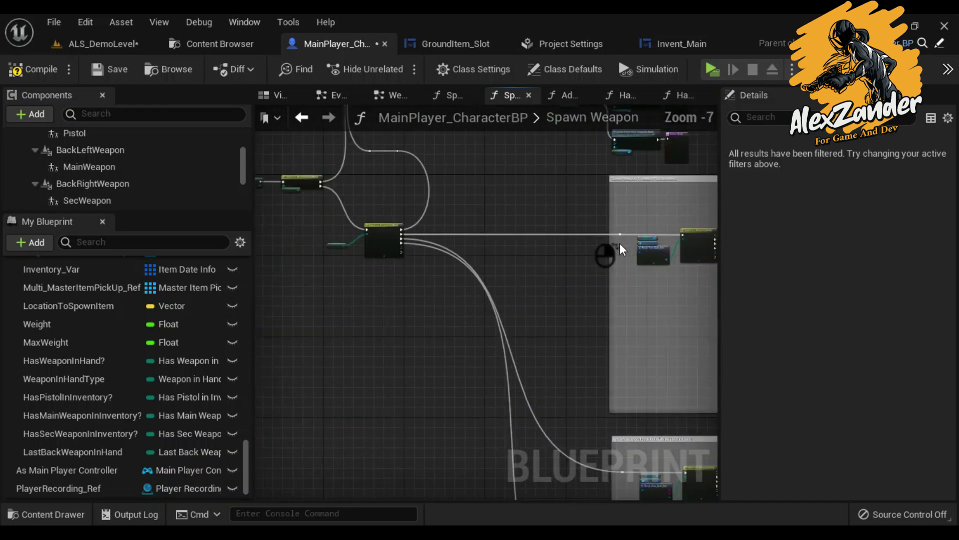
{"action": "scroll", "coordinate": [619, 245], "scroll_direction": "up", "scroll_amount": 3}
{"action": "scroll", "coordinate": [443, 243], "scroll_direction": "up", "scroll_amount": 2}
Step: Select the Last Back Weapon and Spawn New to Back call and center it beside its Return Node
{"action": "right_click_drag", "start_coordinate": [570, 240], "coordinate": [346, 235]}
{"action": "right_click_drag", "start_coordinate": [502, 225], "coordinate": [100, 406]}
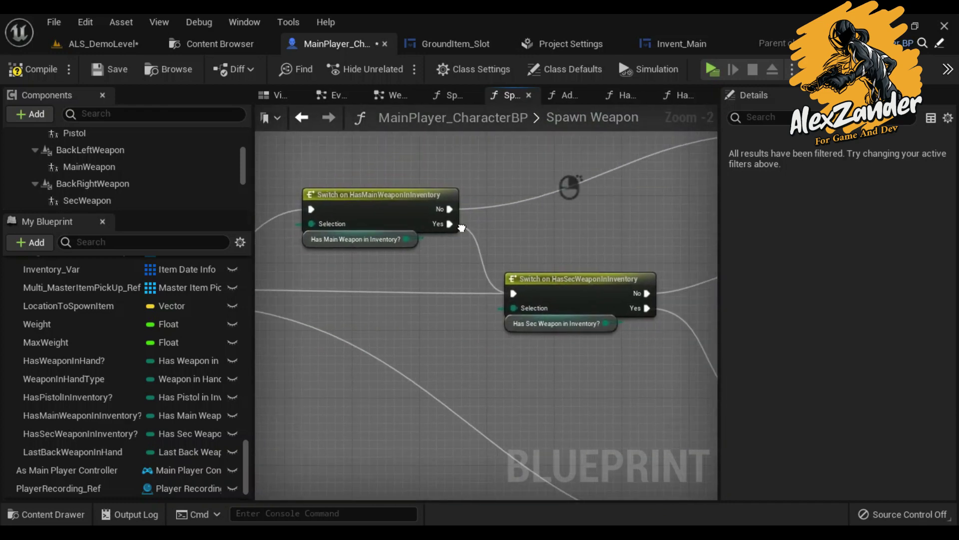
{"action": "right_click_drag", "start_coordinate": [476, 426], "coordinate": [475, 226]}
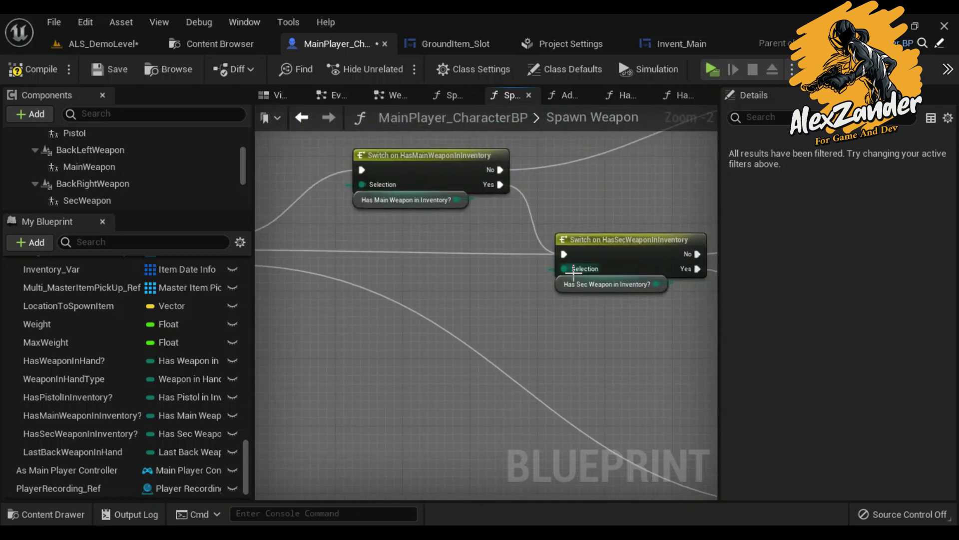
{"action": "right_click_drag", "start_coordinate": [584, 242], "coordinate": [395, 167]}
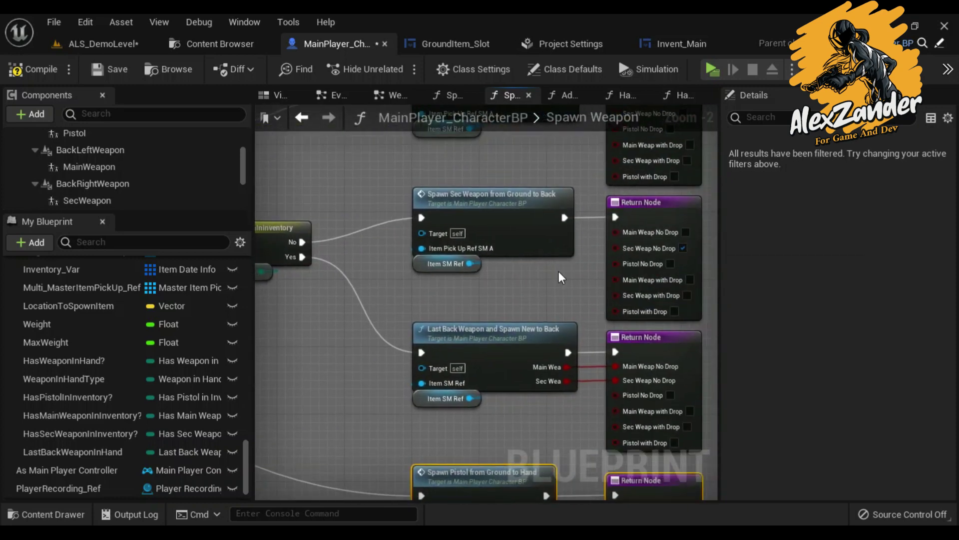
{"action": "left_click", "coordinate": [529, 247]}
{"action": "right_click_drag", "start_coordinate": [675, 281], "coordinate": [487, 274]}
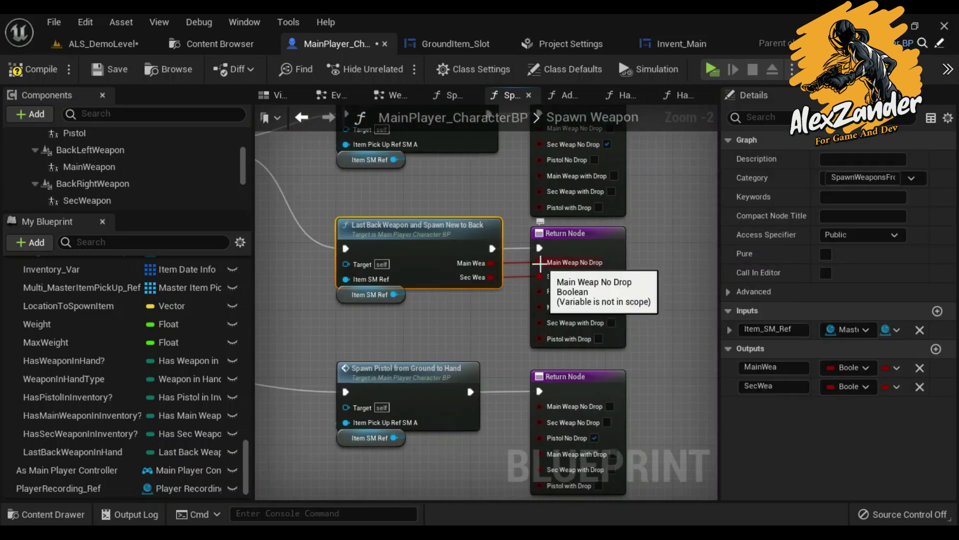
{"action": "right_click_drag", "start_coordinate": [276, 265], "coordinate": [413, 274]}
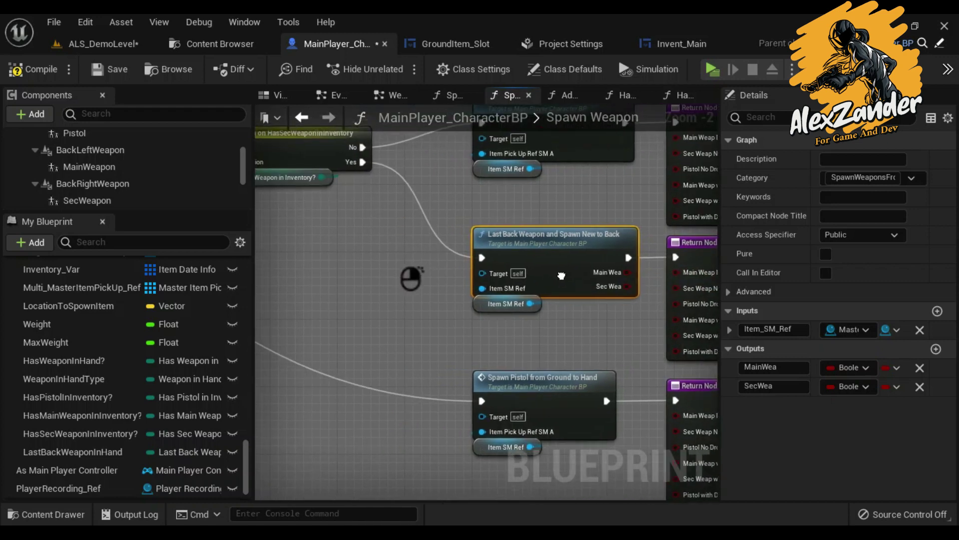
Step: Open Last Back Weapon and Spawn New to Back and inspect its Spawn Main and Sec Weapon functions
{"action": "double_click", "coordinate": [553, 243]}
{"action": "right_click_drag", "start_coordinate": [486, 228], "coordinate": [559, 222]}
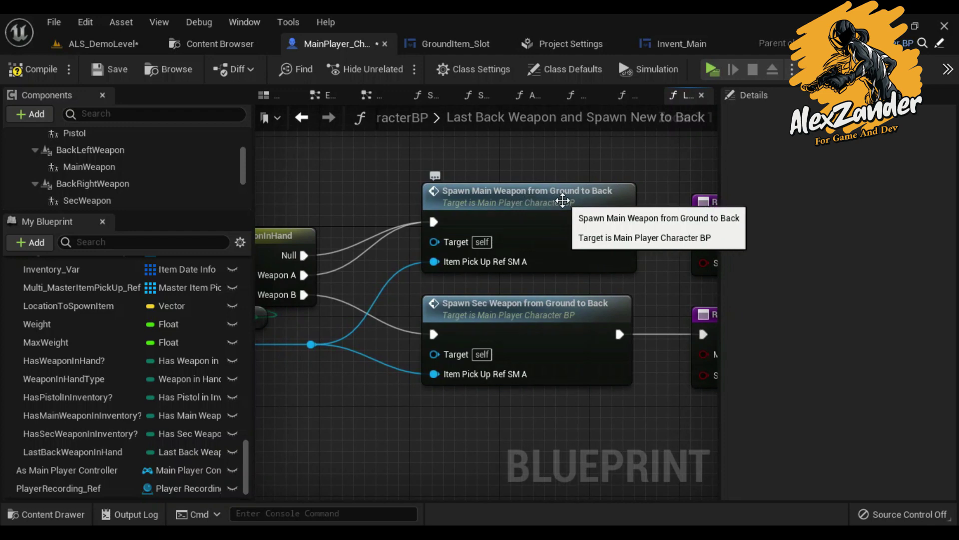
{"action": "double_click", "coordinate": [582, 201]}
{"action": "scroll", "coordinate": [582, 208], "scroll_direction": "up", "scroll_amount": 3}
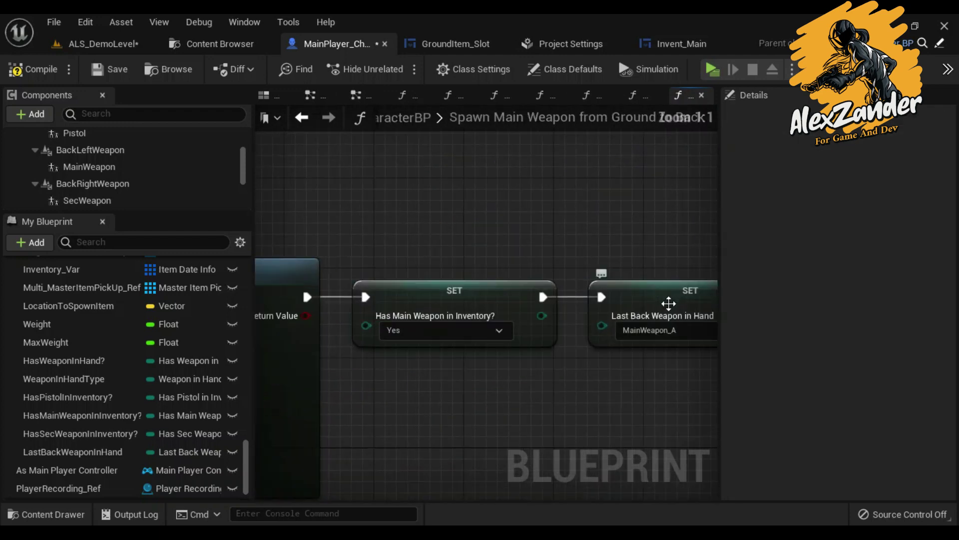
{"action": "mouse_move", "coordinate": [602, 272]}
{"action": "right_mouse_down"}
{"action": "mouse_move", "coordinate": [439, 272]}
{"action": "mouse_move", "coordinate": [525, 271]}
{"action": "right_mouse_up"}
{"action": "left_click", "coordinate": [702, 95]}
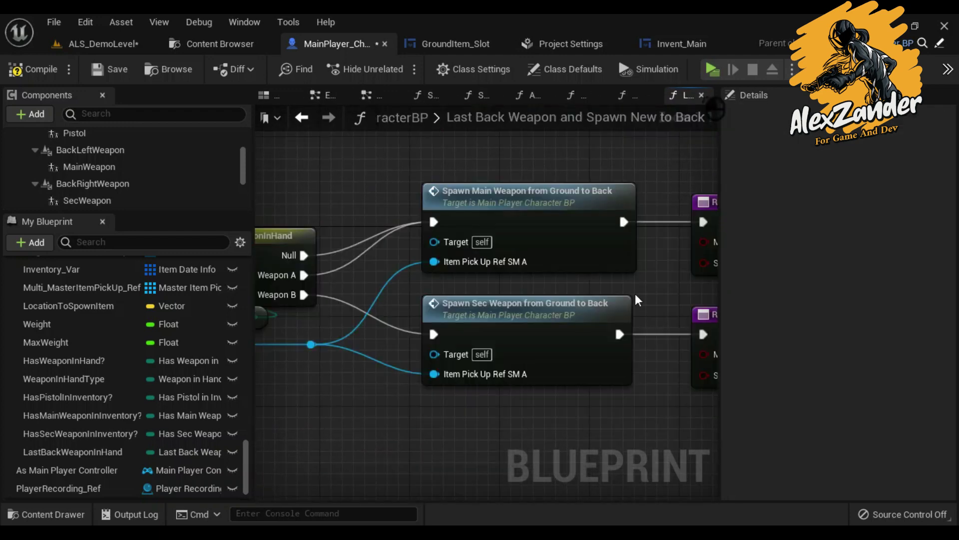
{"action": "double_click", "coordinate": [556, 323]}
{"action": "scroll", "coordinate": [515, 283], "scroll_direction": "up", "scroll_amount": 3}
{"action": "scroll", "coordinate": [577, 296], "scroll_direction": "down", "scroll_amount": 3}
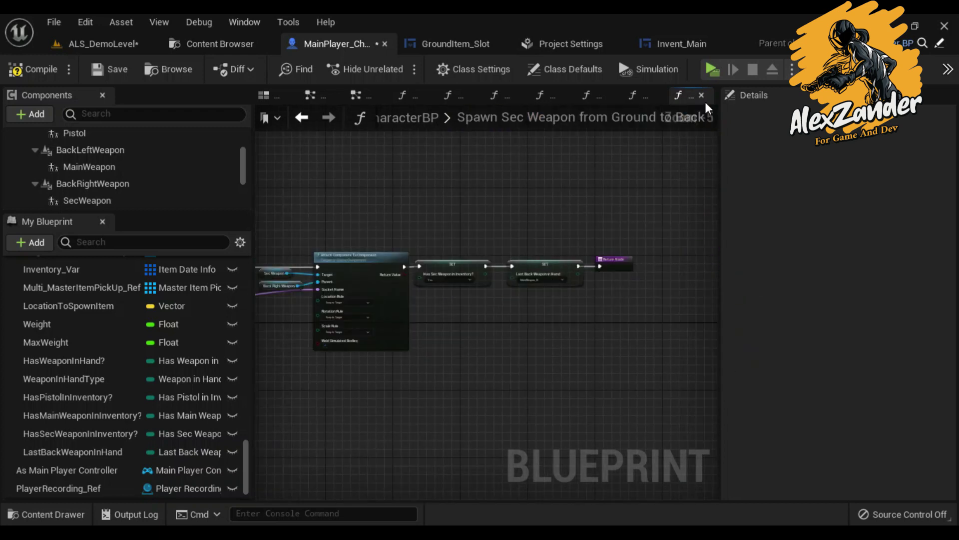
{"action": "left_click", "coordinate": [702, 95]}
Step: Name the function's Return Node outputs MainWeaDrop and SecWeaDrop, then return to Spawn Weapon
{"action": "right_click_drag", "start_coordinate": [632, 262], "coordinate": [500, 236]}
{"action": "left_click", "coordinate": [589, 171]}
{"action": "type", "text": "MainWeaDrop"}
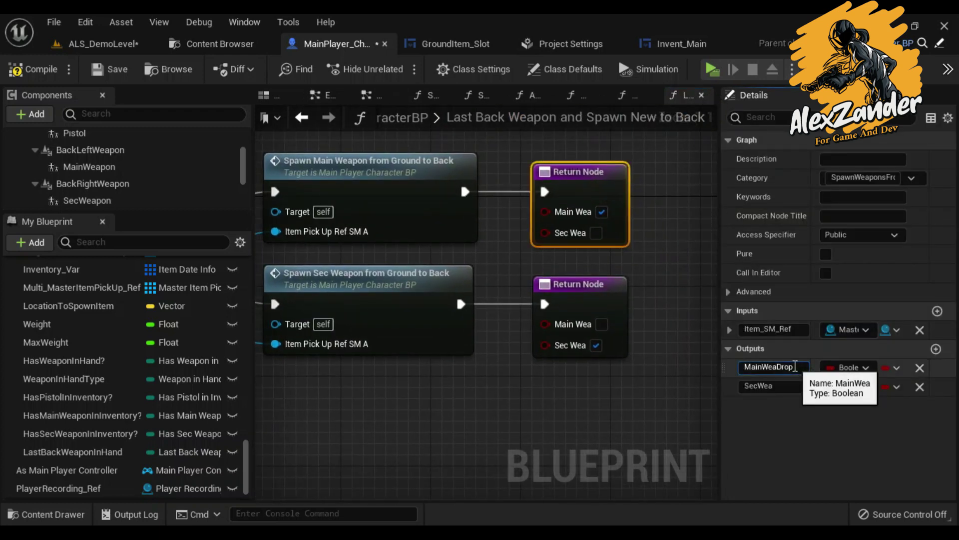
{"action": "key", "text": "Return"}
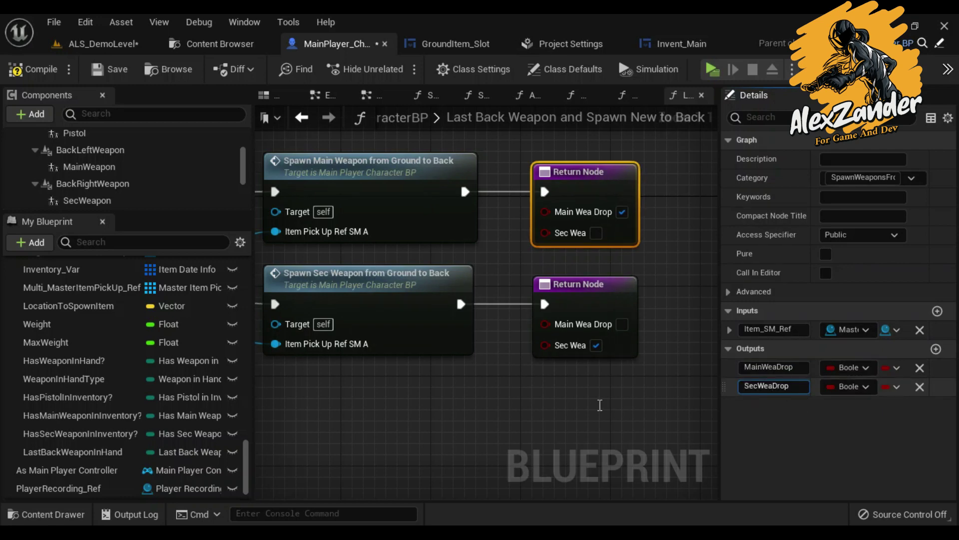
{"action": "right_click_drag", "start_coordinate": [579, 391], "coordinate": [589, 331]}
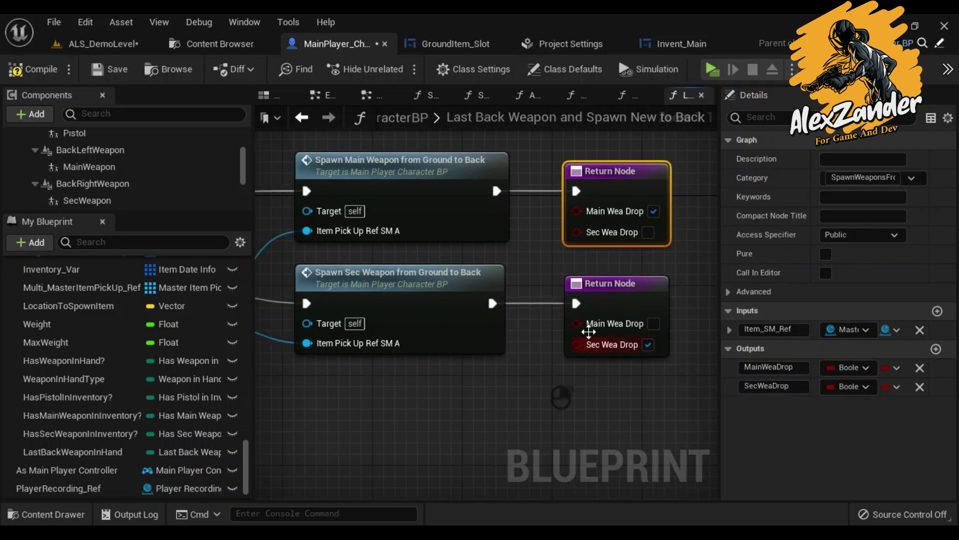
{"action": "left_click", "coordinate": [702, 95]}
{"action": "left_click", "coordinate": [561, 98]}
{"action": "left_click", "coordinate": [509, 98]}
Step: Wire Main Wea Drop to Main Weap with Drop and Sec Wea Drop to Sec Weap with Drop
{"action": "right_click_drag", "start_coordinate": [605, 279], "coordinate": [469, 259]}
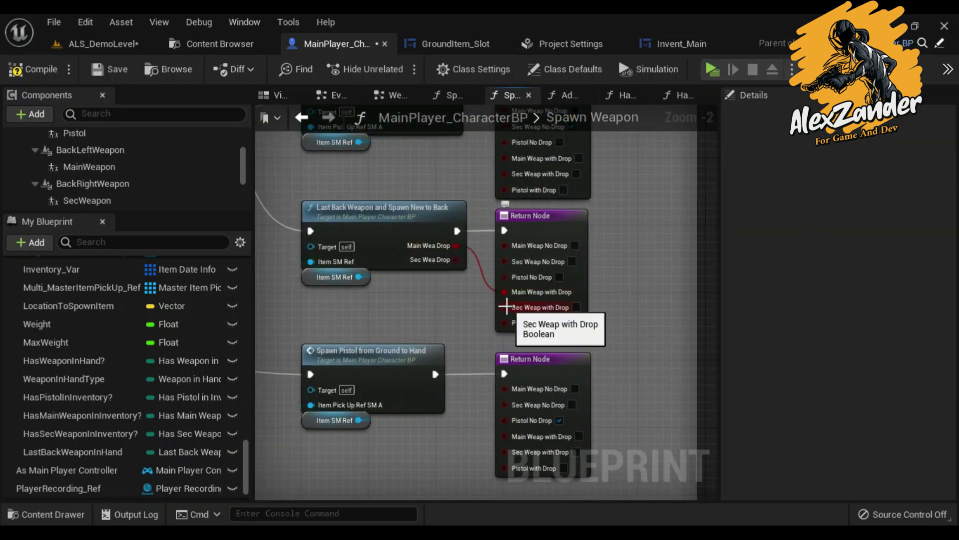
{"action": "mouse_move", "coordinate": [407, 315]}
{"action": "right_mouse_down"}
{"action": "mouse_move", "coordinate": [495, 269]}
{"action": "mouse_move", "coordinate": [714, 290]}
{"action": "right_mouse_up"}
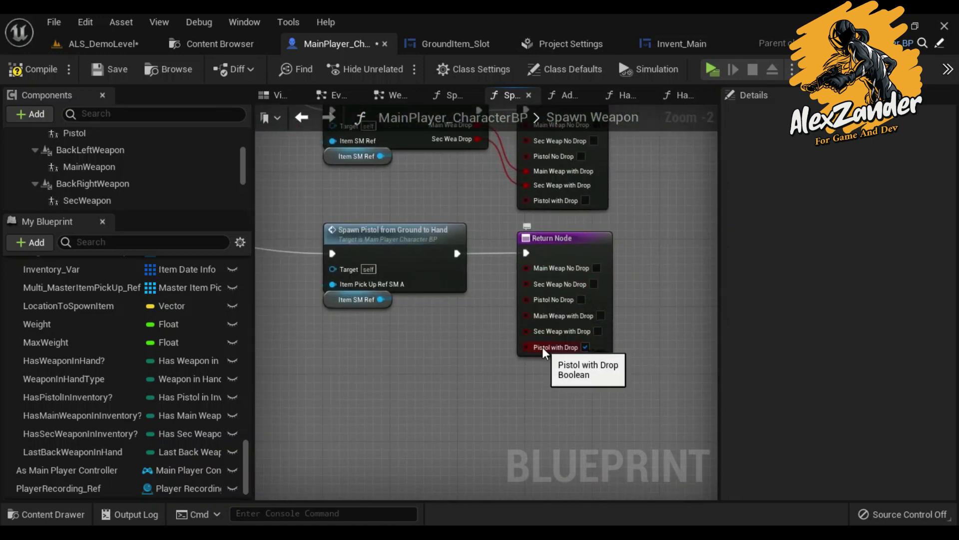
{"action": "scroll", "coordinate": [450, 331], "scroll_direction": "down", "scroll_amount": 3}
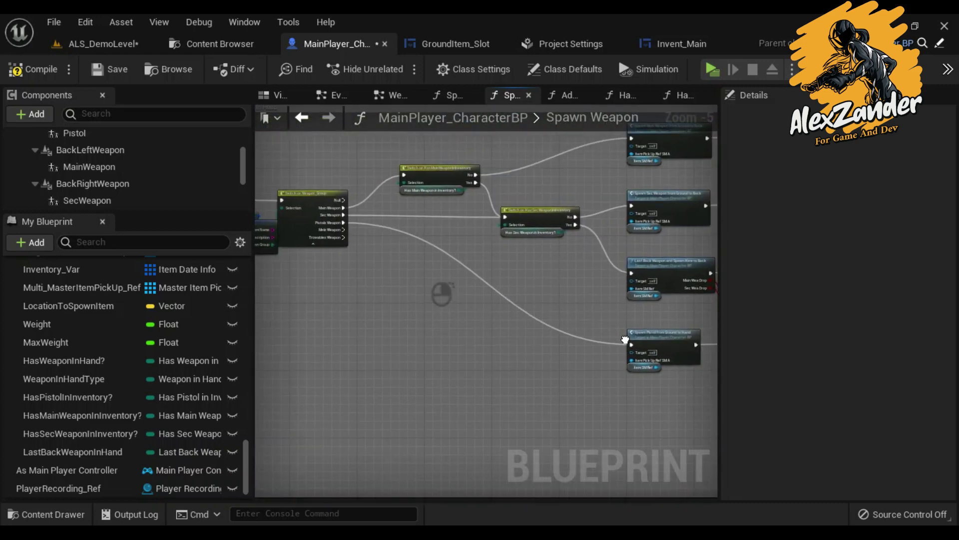
Step: Locate the lower comment group's Switch on Weapon_Group and wire Sec Weapon into the Has Sec Weapon switch
{"action": "right_click_drag", "start_coordinate": [420, 351], "coordinate": [530, 345]}
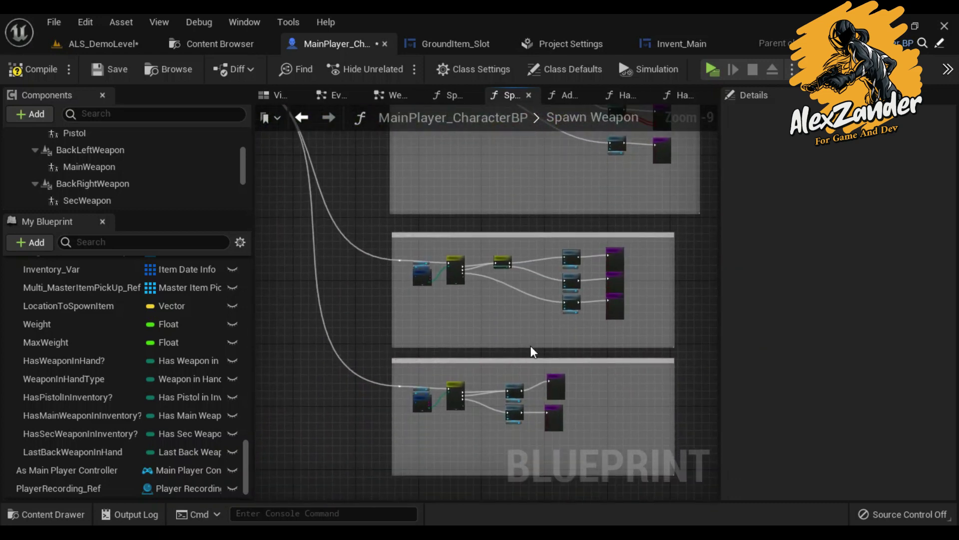
{"action": "left_click", "coordinate": [521, 312]}
{"action": "scroll", "coordinate": [522, 329], "scroll_direction": "up", "scroll_amount": 3}
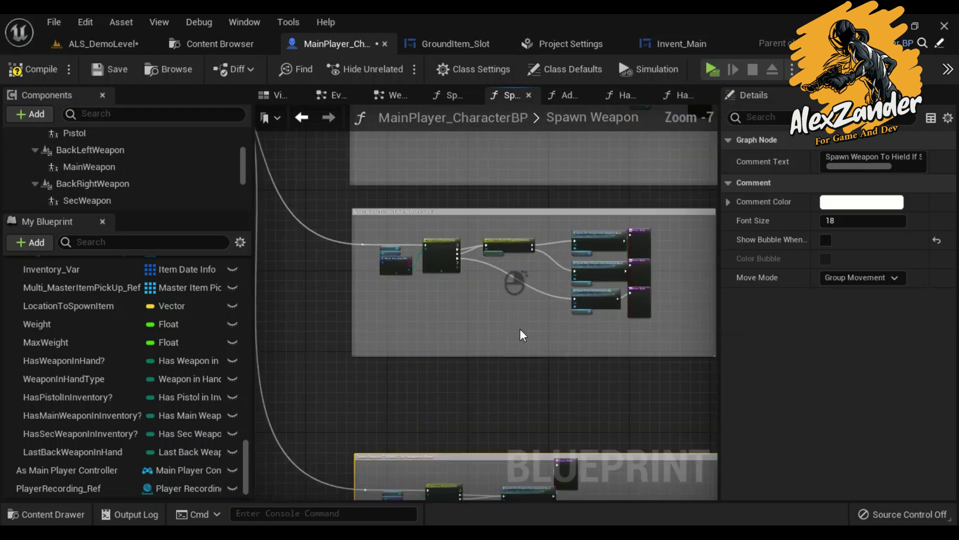
{"action": "scroll", "coordinate": [447, 279], "scroll_direction": "up", "scroll_amount": 5}
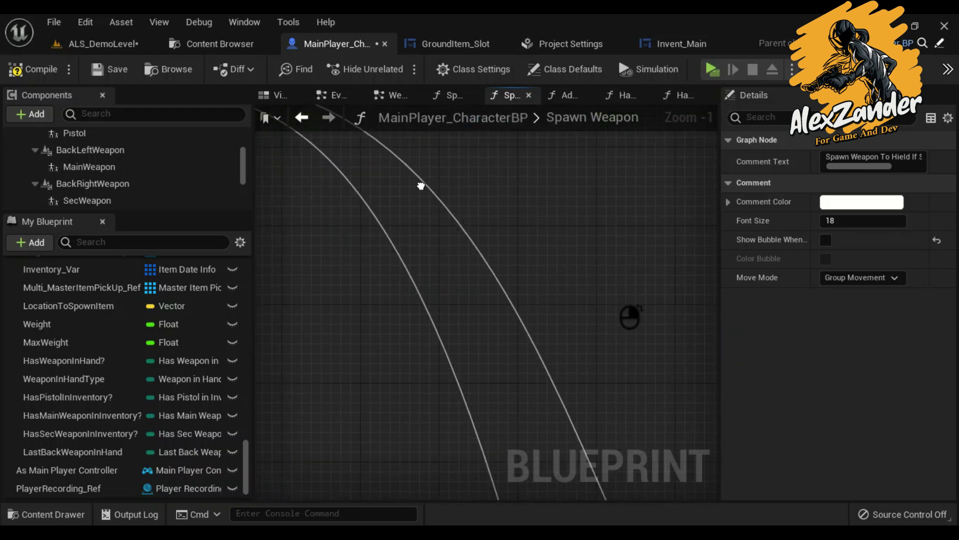
{"action": "scroll", "coordinate": [422, 187], "scroll_direction": "down", "scroll_amount": 3}
{"action": "mouse_move", "coordinate": [564, 414]}
{"action": "right_mouse_down"}
{"action": "mouse_move", "coordinate": [504, 285]}
{"action": "mouse_move", "coordinate": [471, 256]}
{"action": "mouse_move", "coordinate": [378, 243]}
{"action": "mouse_move", "coordinate": [188, 242]}
{"action": "right_mouse_up"}
{"action": "scroll", "coordinate": [504, 286], "scroll_direction": "up", "scroll_amount": 3}
{"action": "scroll", "coordinate": [438, 259], "scroll_direction": "down", "scroll_amount": 2}
{"action": "scroll", "coordinate": [377, 243], "scroll_direction": "up", "scroll_amount": 2}
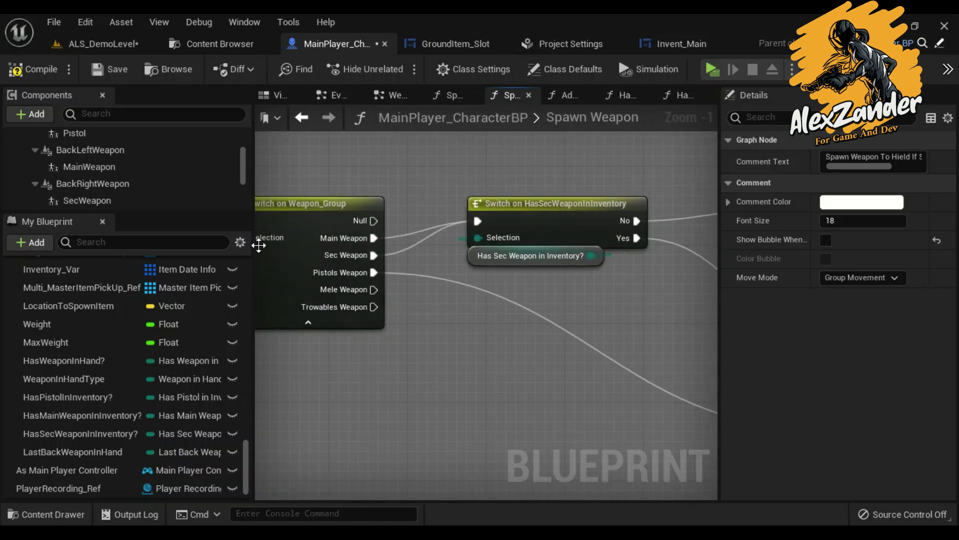
{"action": "right_click_drag", "start_coordinate": [357, 250], "coordinate": [517, 257]}
{"action": "scroll", "coordinate": [467, 250], "scroll_direction": "down", "scroll_amount": 1}
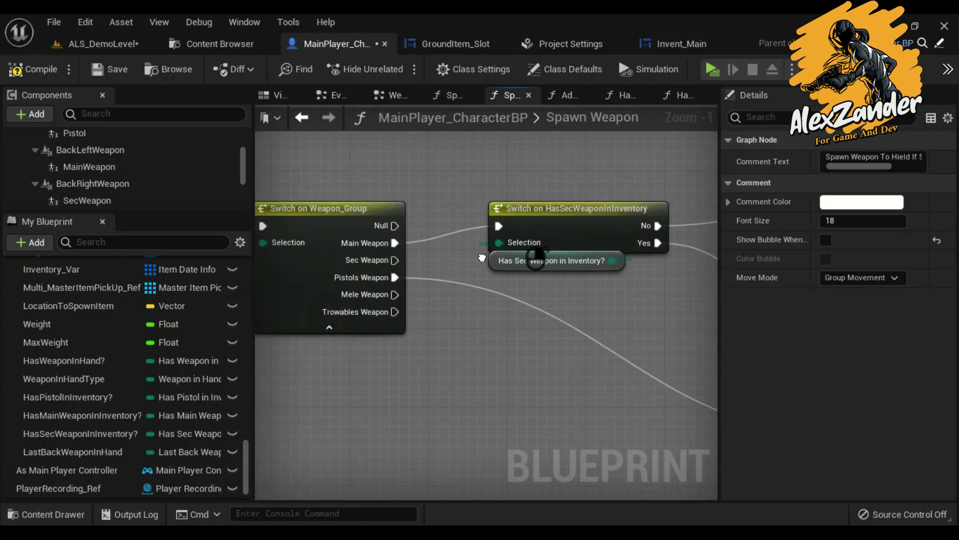
{"action": "mouse_move", "coordinate": [654, 250]}
{"action": "right_mouse_down"}
{"action": "mouse_move", "coordinate": [531, 247]}
{"action": "mouse_move", "coordinate": [427, 210]}
{"action": "right_mouse_up"}
{"action": "left_click", "coordinate": [505, 201]}
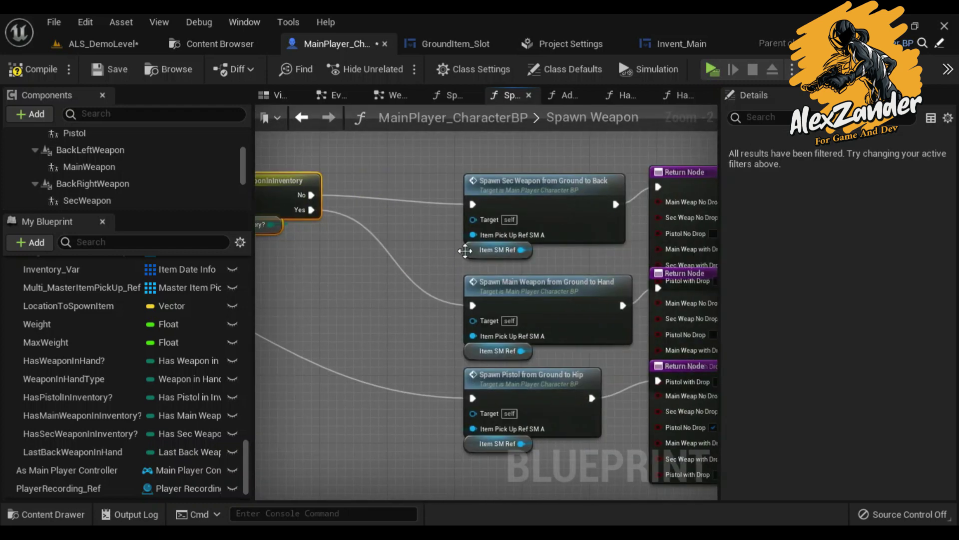
Step: Rearrange the Spawn Sec, Spawn Main and Spawn Pistol calls and their Return Nodes for spacing
{"action": "left_click_drag", "start_coordinate": [563, 194], "coordinate": [564, 168]}
{"action": "right_click_drag", "start_coordinate": [564, 173], "coordinate": [463, 232]}
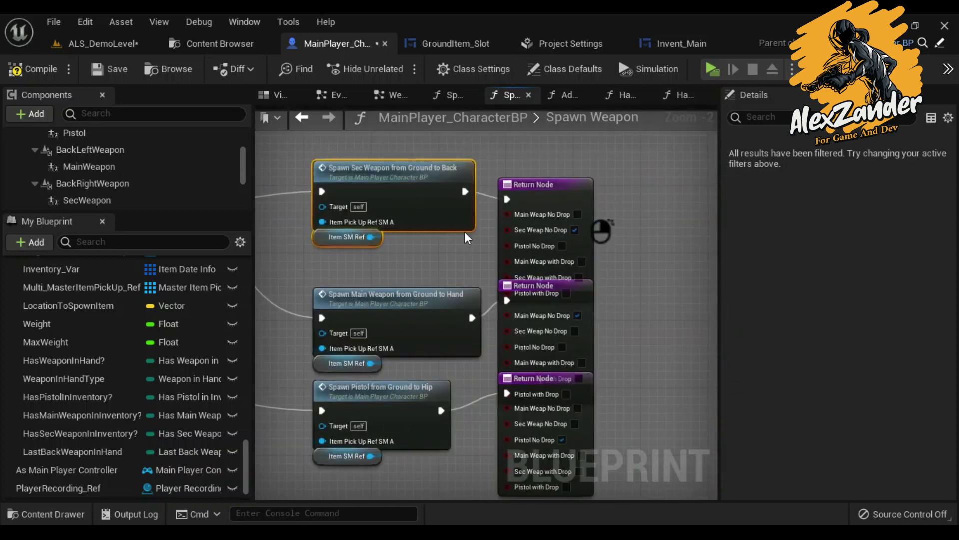
{"action": "left_click", "coordinate": [559, 161]}
{"action": "mouse_move", "coordinate": [559, 161]}
{"action": "right_mouse_down"}
{"action": "mouse_move", "coordinate": [529, 268]}
{"action": "mouse_move", "coordinate": [540, 199]}
{"action": "right_mouse_up"}
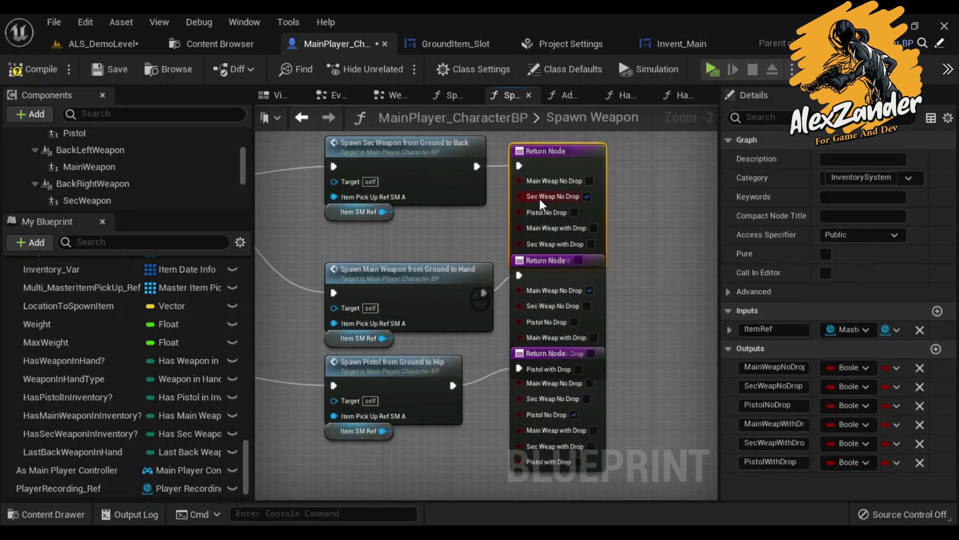
{"action": "mouse_move", "coordinate": [424, 224]}
{"action": "right_mouse_down"}
{"action": "mouse_move", "coordinate": [586, 254]}
{"action": "mouse_move", "coordinate": [402, 390]}
{"action": "right_mouse_up"}
{"action": "mouse_move", "coordinate": [402, 391]}
{"action": "left_mouse_down"}
{"action": "mouse_move", "coordinate": [607, 208]}
{"action": "mouse_move", "coordinate": [609, 229]}
{"action": "left_mouse_up"}
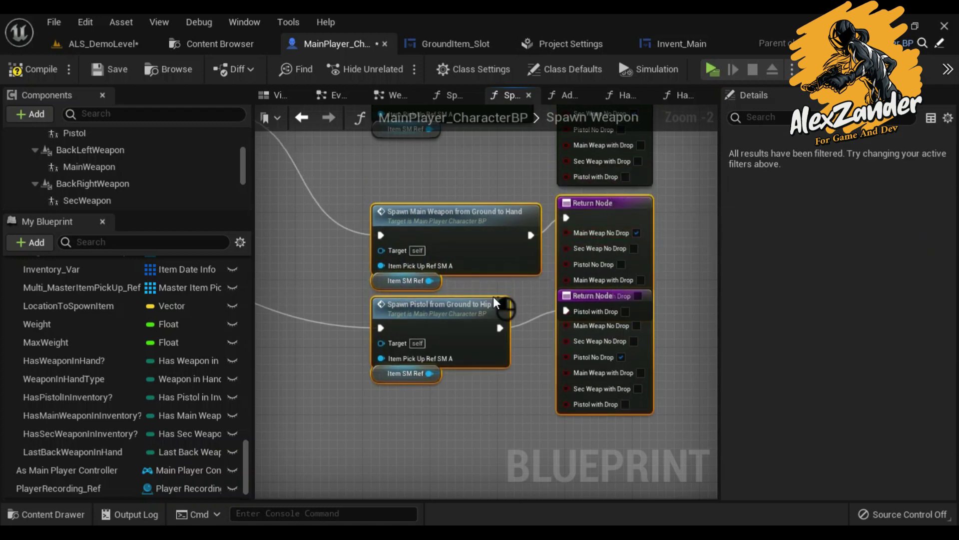
{"action": "left_click_drag", "start_coordinate": [565, 340], "coordinate": [565, 390]}
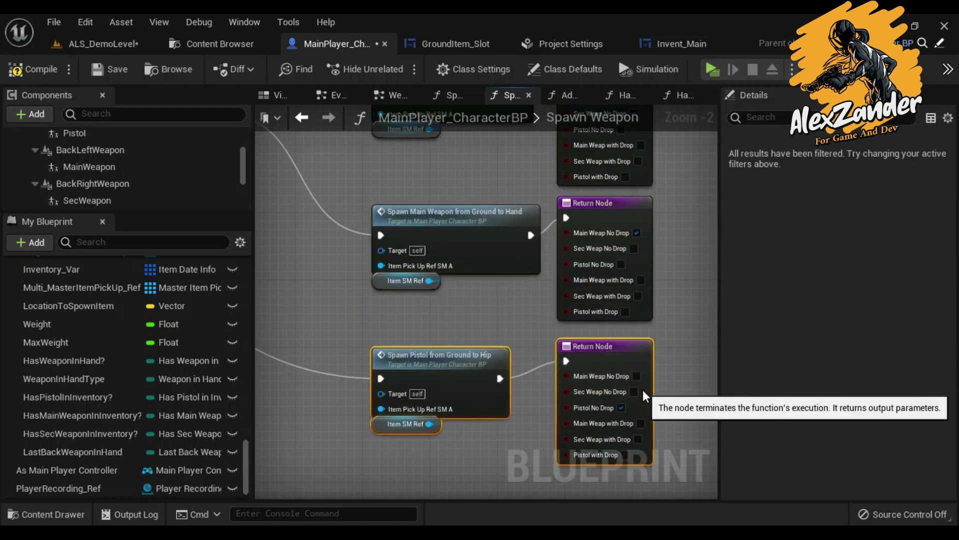
{"action": "left_click_drag", "start_coordinate": [454, 234], "coordinate": [445, 217]}
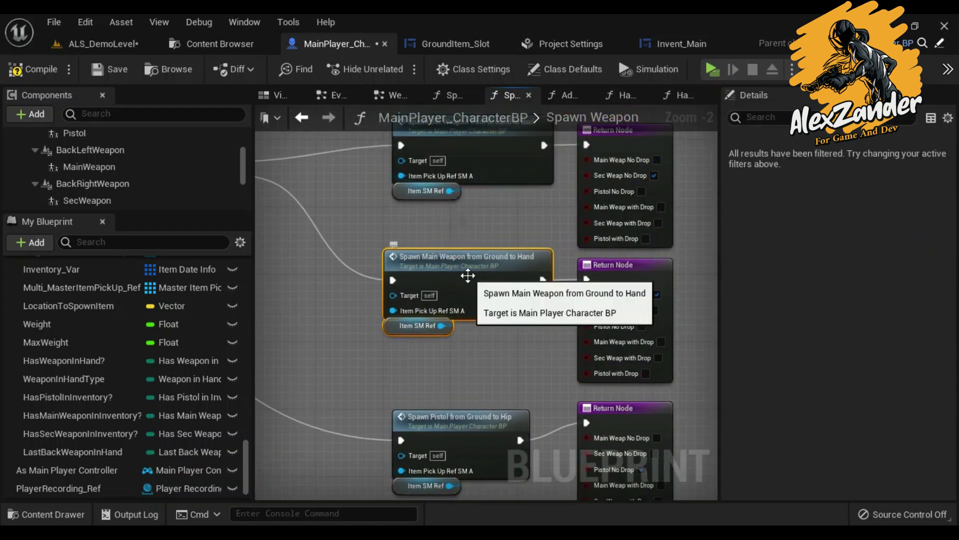
{"action": "left_click", "coordinate": [520, 244]}
Step: Pan past the Return Nodes until Spawn Main Weapon and Spawn Pistol from Ground to Hip are visible
{"action": "scroll", "coordinate": [547, 257], "scroll_direction": "up", "scroll_amount": 2}
{"action": "right_click_drag", "start_coordinate": [548, 256], "coordinate": [430, 246]}
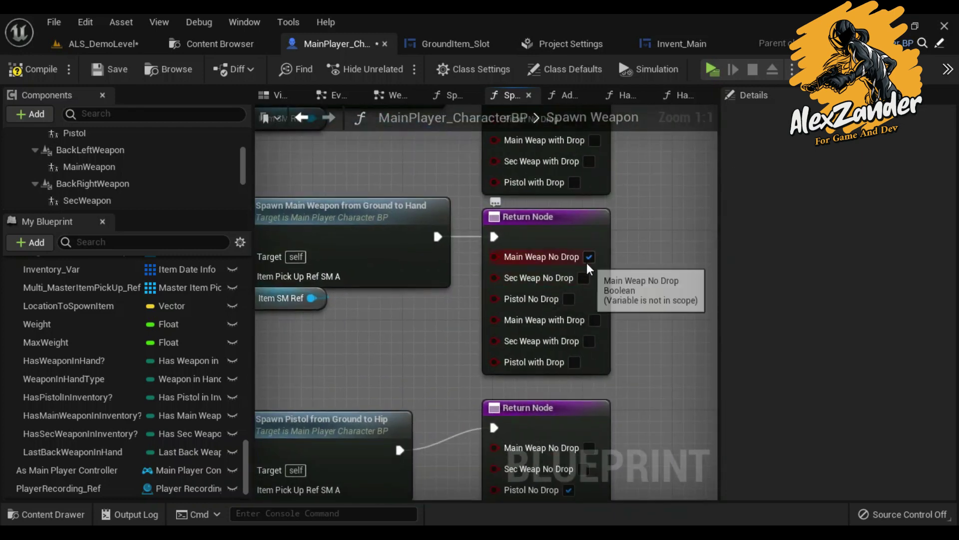
{"action": "scroll", "coordinate": [433, 333], "scroll_direction": "down", "scroll_amount": 2}
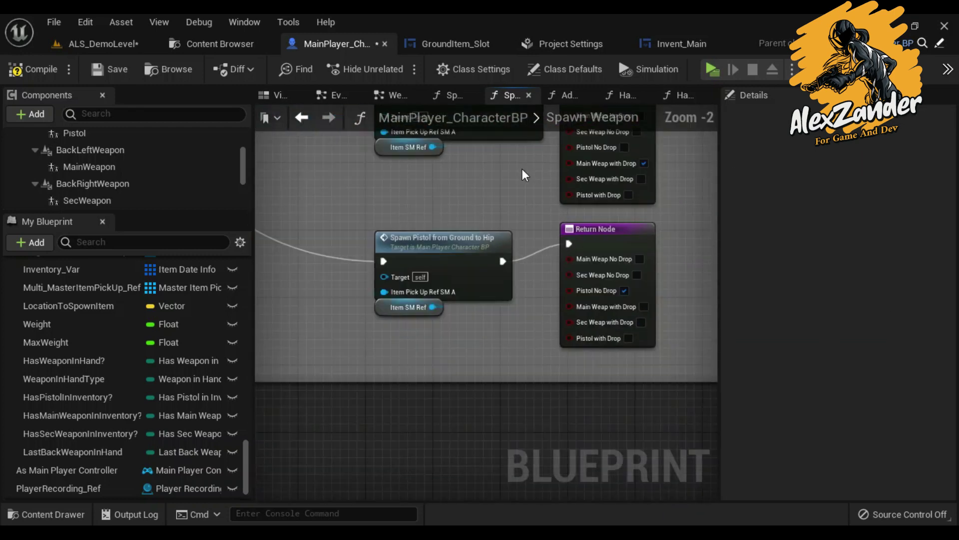
{"action": "right_click_drag", "start_coordinate": [523, 169], "coordinate": [396, 379]}
{"action": "left_click", "coordinate": [440, 300]}
{"action": "mouse_move", "coordinate": [493, 352]}
{"action": "right_mouse_down"}
{"action": "mouse_move", "coordinate": [473, 305]}
{"action": "mouse_move", "coordinate": [578, 295]}
{"action": "mouse_move", "coordinate": [525, 310]}
{"action": "mouse_move", "coordinate": [304, 284]}
{"action": "right_mouse_up"}
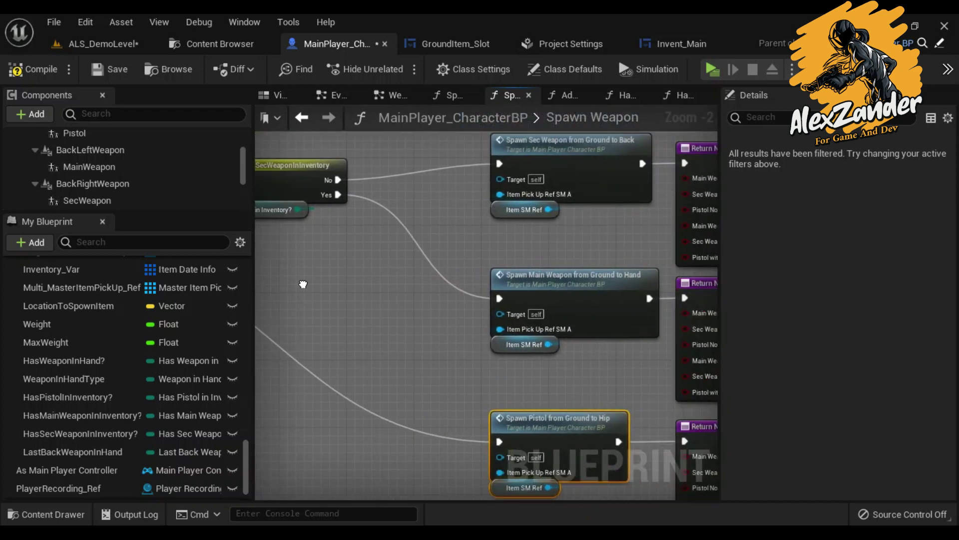
{"action": "mouse_move", "coordinate": [304, 284]}
{"action": "right_mouse_down"}
{"action": "mouse_move", "coordinate": [212, 284]}
{"action": "mouse_move", "coordinate": [515, 299]}
{"action": "right_mouse_up"}
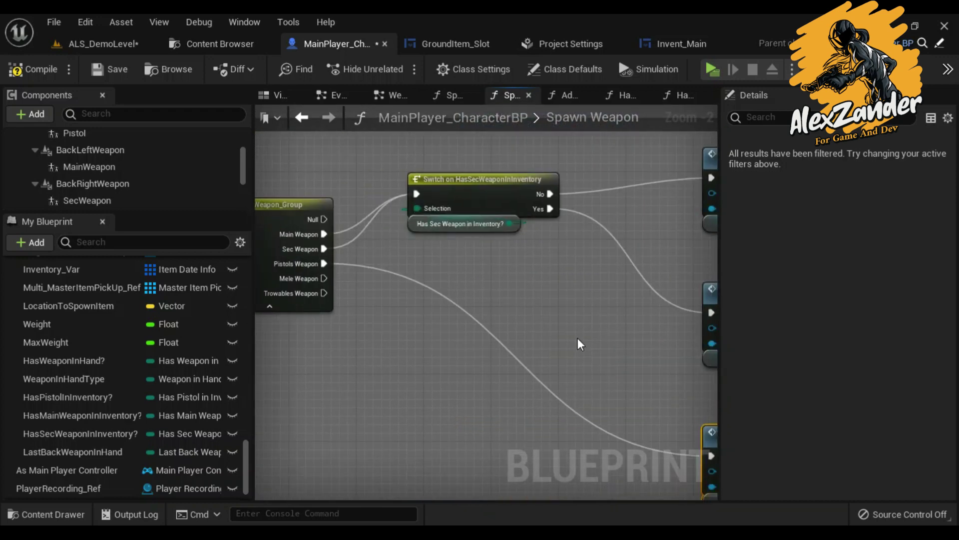
{"action": "scroll", "coordinate": [386, 204], "scroll_direction": "up", "scroll_amount": 5}
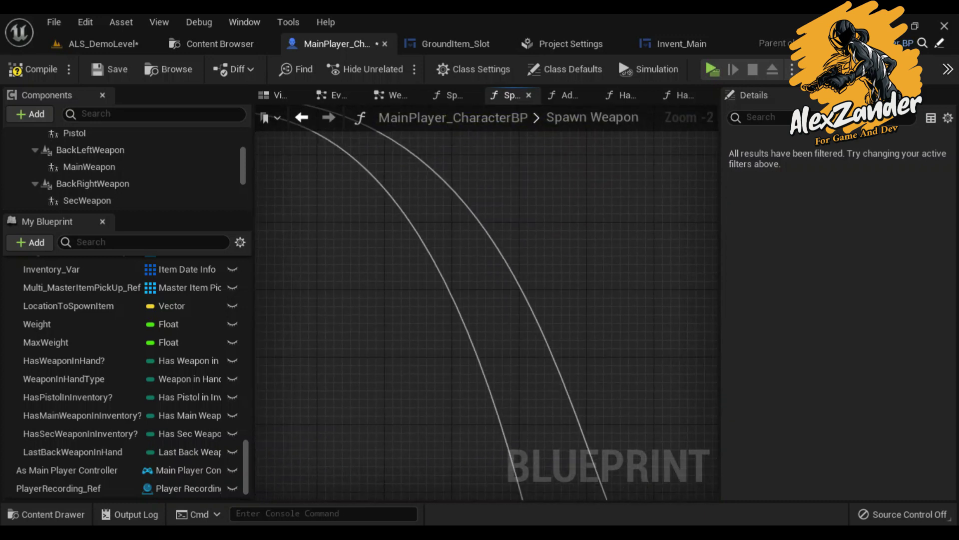
{"action": "scroll", "coordinate": [459, 114], "scroll_direction": "down", "scroll_amount": 5}
{"action": "scroll", "coordinate": [460, 114], "scroll_direction": "up", "scroll_amount": 5}
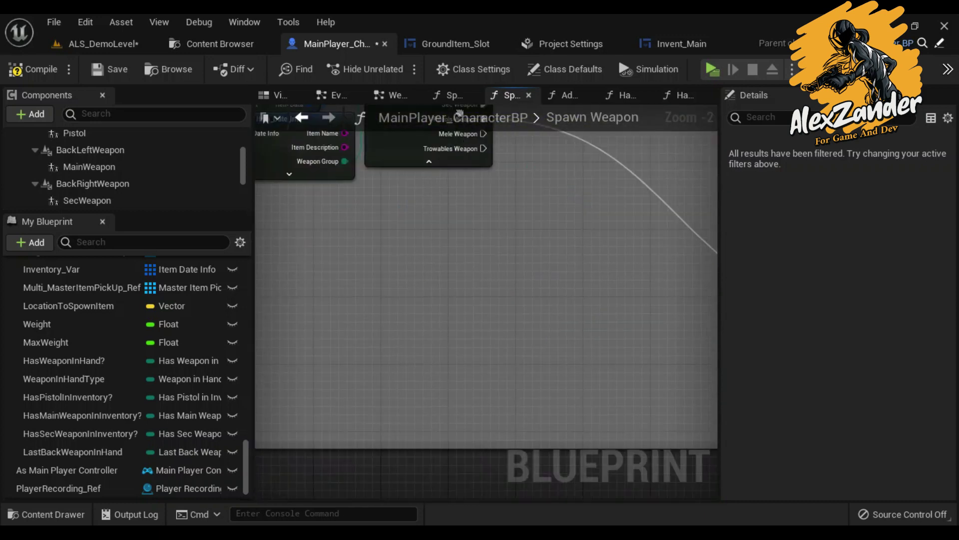
{"action": "scroll", "coordinate": [459, 114], "scroll_direction": "down", "scroll_amount": 3}
{"action": "right_click_drag", "start_coordinate": [400, 240], "coordinate": [298, 184]}
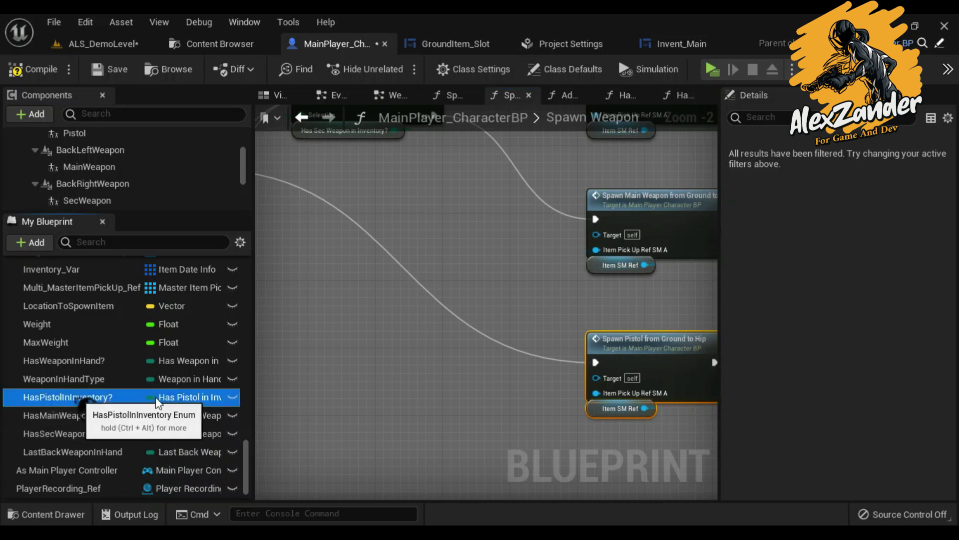
Step: Add a HasPistolInInventory? getter feeding a Switch on HasPistolInInventory, driven by the Pistols Weapon case
{"action": "left_click_drag", "start_coordinate": [75, 397], "coordinate": [376, 375]}
{"action": "left_click", "coordinate": [419, 403]}
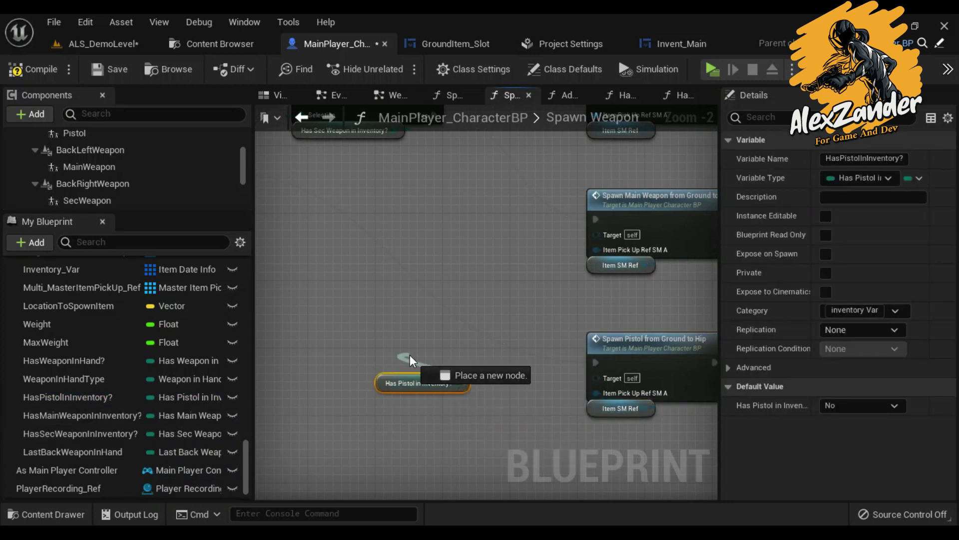
{"action": "left_click_drag", "start_coordinate": [459, 383], "coordinate": [410, 354]}
{"action": "type", "text": "swit"}
{"action": "key", "text": "Return"}
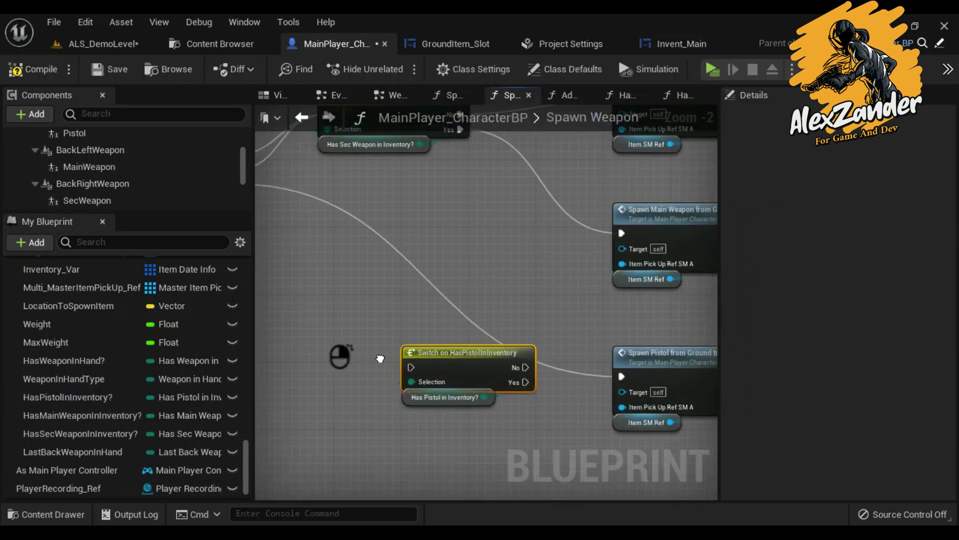
{"action": "right_click_drag", "start_coordinate": [337, 354], "coordinate": [565, 437]}
{"action": "left_click_drag", "start_coordinate": [437, 253], "coordinate": [620, 439]}
{"action": "right_click_drag", "start_coordinate": [659, 400], "coordinate": [412, 276]}
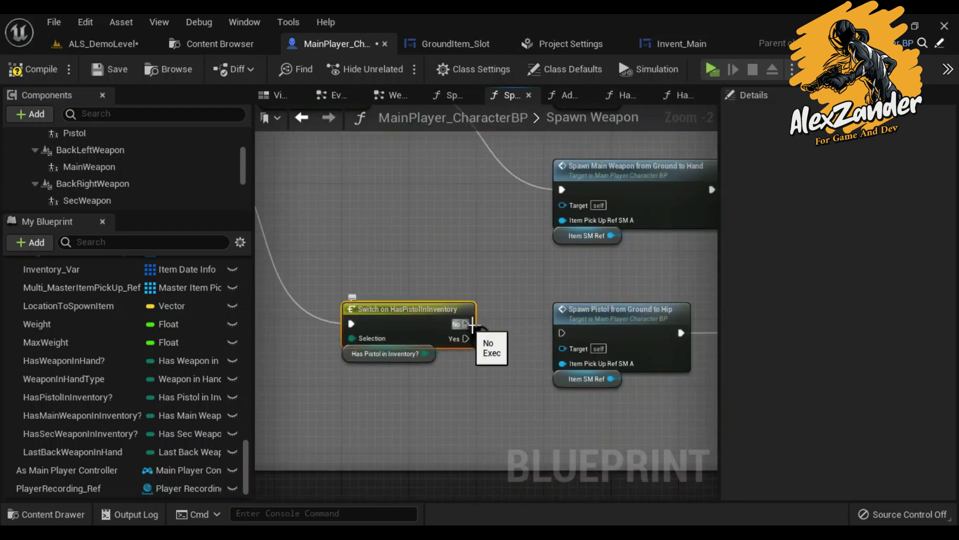
Step: Duplicate Spawn Pistol and its Return Node for the Yes path, ticking Pistol with Drop instead of No Drop
{"action": "right_click_drag", "start_coordinate": [631, 386], "coordinate": [569, 312]}
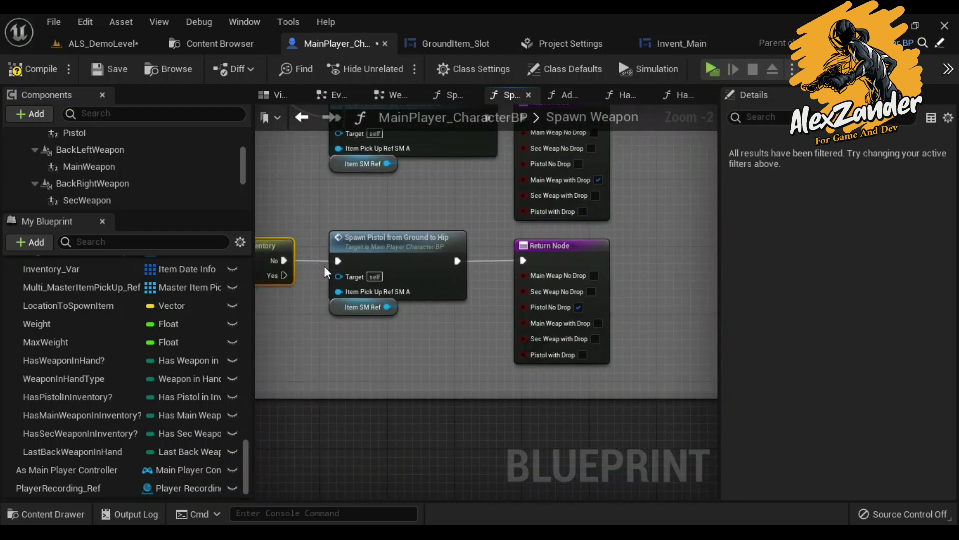
{"action": "scroll", "coordinate": [562, 334], "scroll_direction": "down", "scroll_amount": 2}
{"action": "left_click_drag", "start_coordinate": [640, 292], "coordinate": [641, 290]}
{"action": "right_click", "coordinate": [641, 262]}
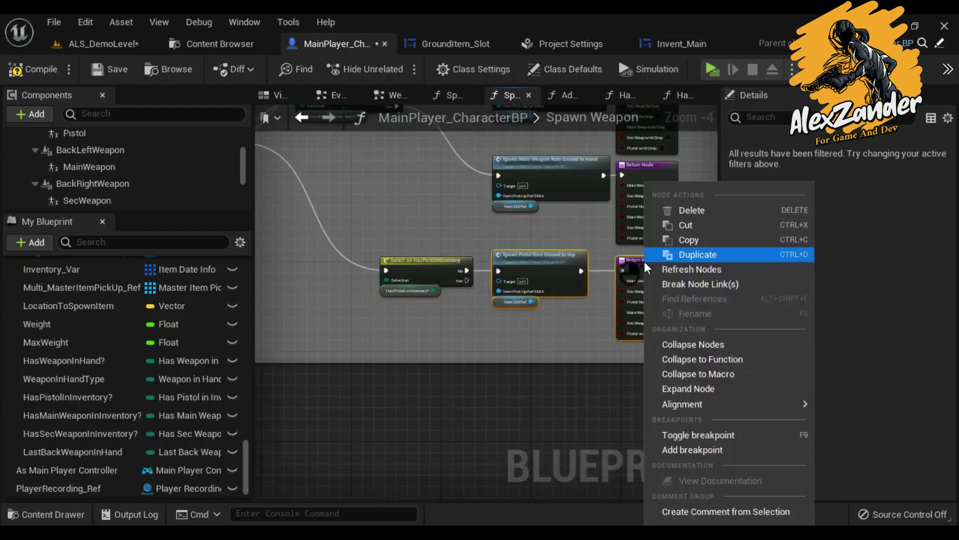
{"action": "left_click", "coordinate": [679, 255]}
{"action": "left_click_drag", "start_coordinate": [571, 245], "coordinate": [572, 334]}
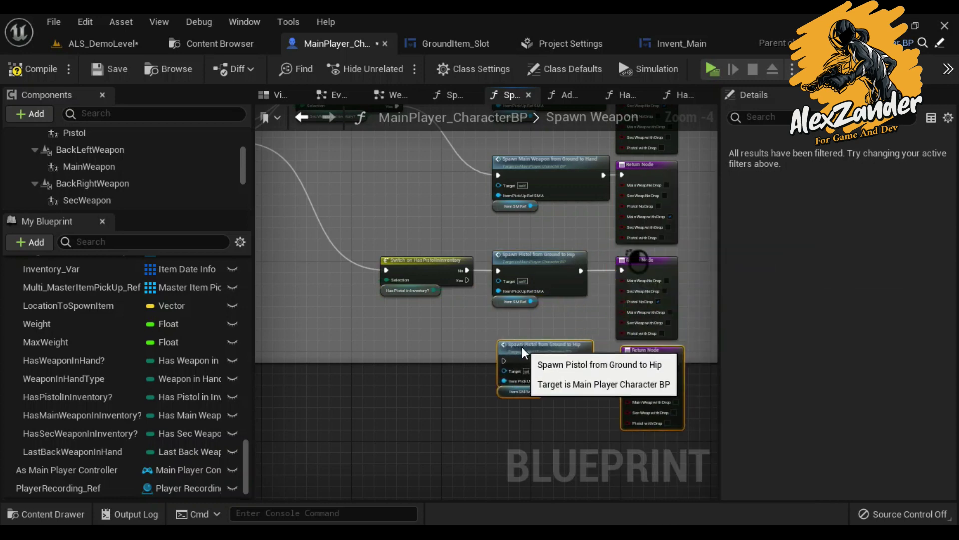
{"action": "scroll", "coordinate": [532, 333], "scroll_direction": "up", "scroll_amount": 4}
{"action": "right_click_drag", "start_coordinate": [533, 335], "coordinate": [416, 251]}
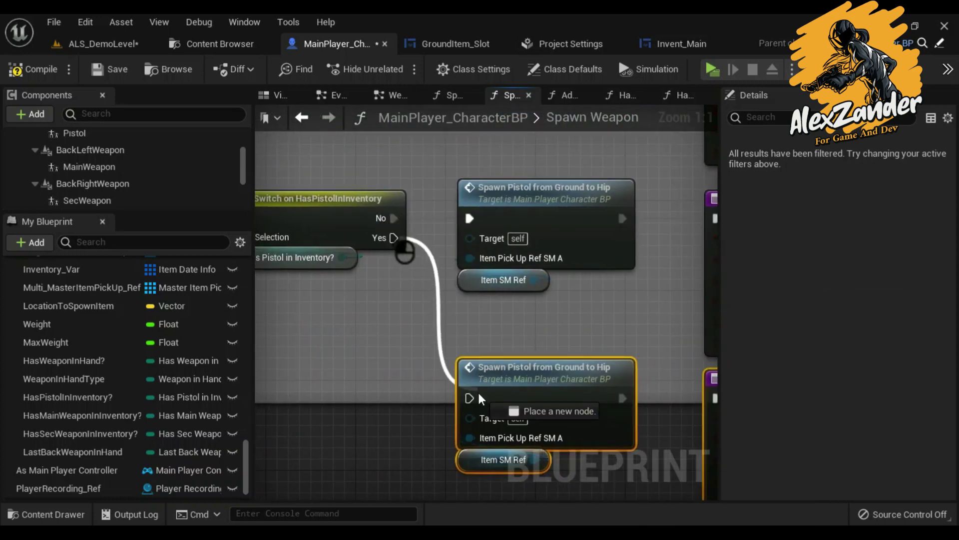
{"action": "left_click_drag", "start_coordinate": [477, 398], "coordinate": [470, 399]}
{"action": "right_click_drag", "start_coordinate": [470, 398], "coordinate": [290, 256]}
{"action": "left_click", "coordinate": [618, 381]}
{"action": "left_click", "coordinate": [612, 318]}
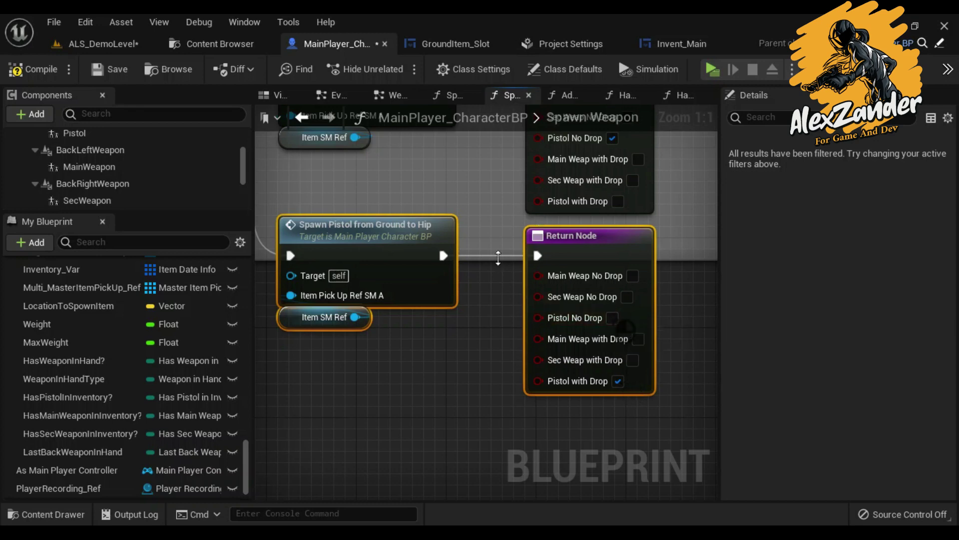
{"action": "scroll", "coordinate": [482, 379], "scroll_direction": "down", "scroll_amount": 8}
Step: Move the upper Return Node and the pistol spawn and return pair to the right
{"action": "right_click_drag", "start_coordinate": [579, 220], "coordinate": [426, 237]}
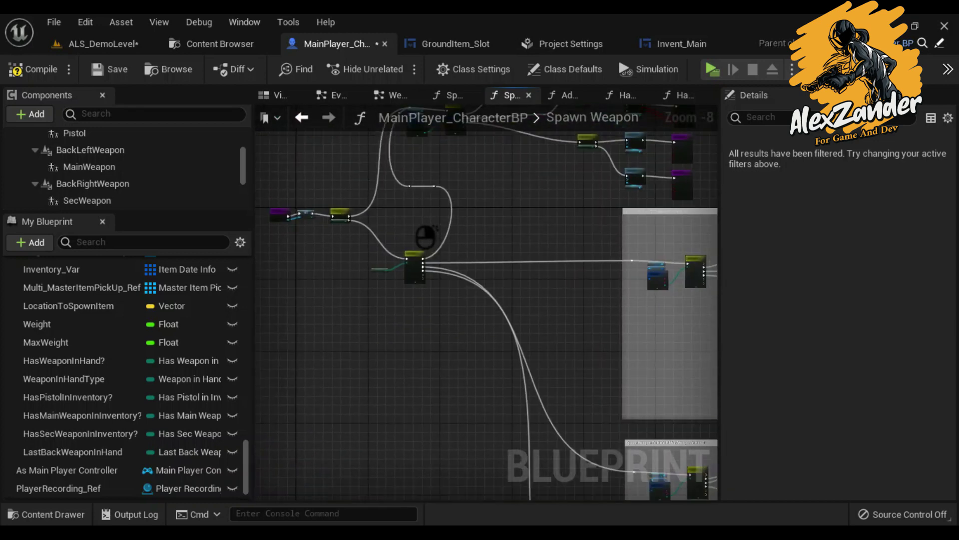
{"action": "scroll", "coordinate": [425, 237], "scroll_direction": "up", "scroll_amount": 5}
{"action": "scroll", "coordinate": [413, 240], "scroll_direction": "up", "scroll_amount": 3}
{"action": "scroll", "coordinate": [508, 270], "scroll_direction": "down", "scroll_amount": 4}
{"action": "scroll", "coordinate": [586, 447], "scroll_direction": "down", "scroll_amount": 3}
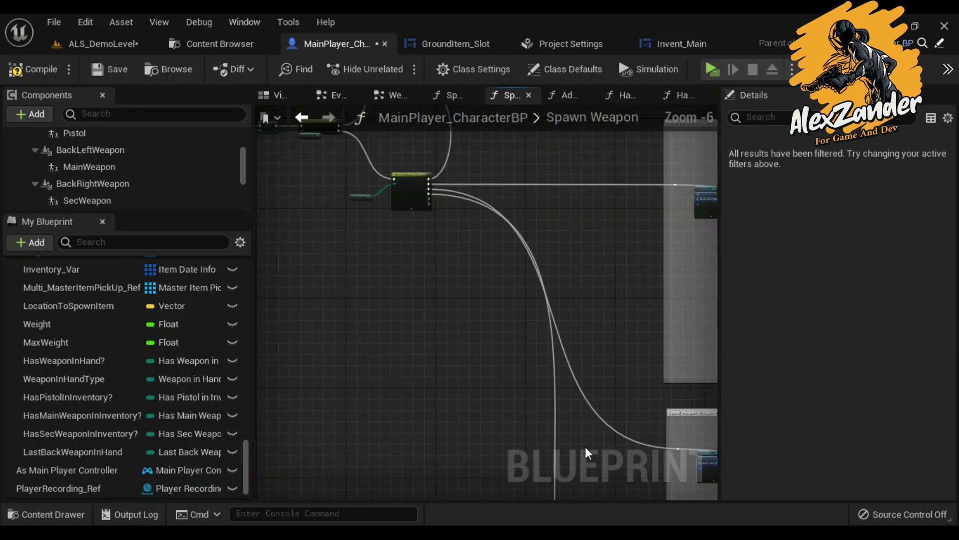
{"action": "scroll", "coordinate": [585, 446], "scroll_direction": "up", "scroll_amount": 3}
{"action": "scroll", "coordinate": [570, 450], "scroll_direction": "up", "scroll_amount": 2}
{"action": "scroll", "coordinate": [560, 313], "scroll_direction": "up", "scroll_amount": 1}
{"action": "mouse_move", "coordinate": [560, 313]}
{"action": "right_mouse_down"}
{"action": "mouse_move", "coordinate": [511, 304]}
{"action": "mouse_move", "coordinate": [624, 299]}
{"action": "mouse_move", "coordinate": [434, 238]}
{"action": "right_mouse_up"}
{"action": "scroll", "coordinate": [457, 344], "scroll_direction": "down", "scroll_amount": 5}
{"action": "left_click_drag", "start_coordinate": [510, 200], "coordinate": [683, 221]}
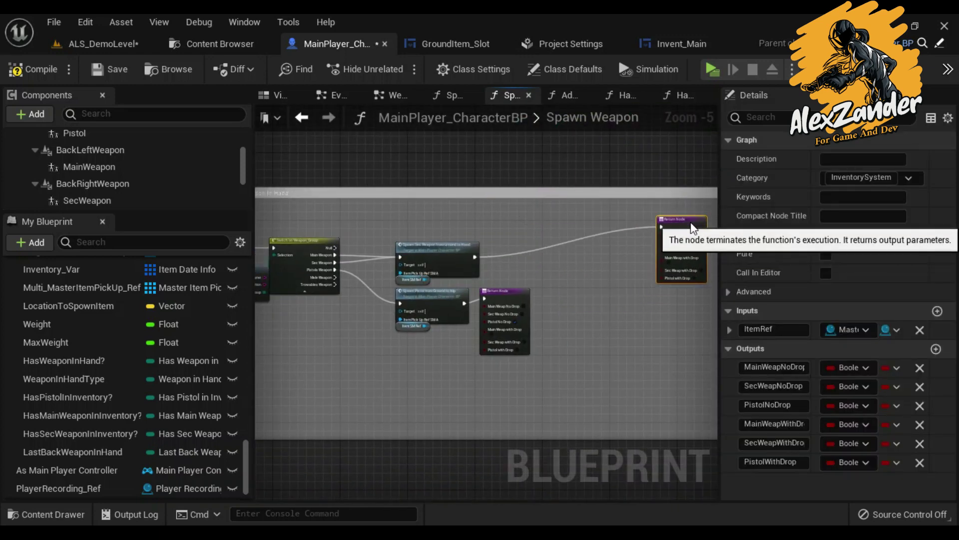
{"action": "left_click_drag", "start_coordinate": [390, 284], "coordinate": [532, 357]}
{"action": "left_click_drag", "start_coordinate": [515, 303], "coordinate": [679, 315]}
Step: Move Spawn Sec Weapon up and right, tuck Item SM Ref under Spawn Pistol, and shift the pistol pair down-right
{"action": "left_click_drag", "start_coordinate": [429, 281], "coordinate": [574, 221]}
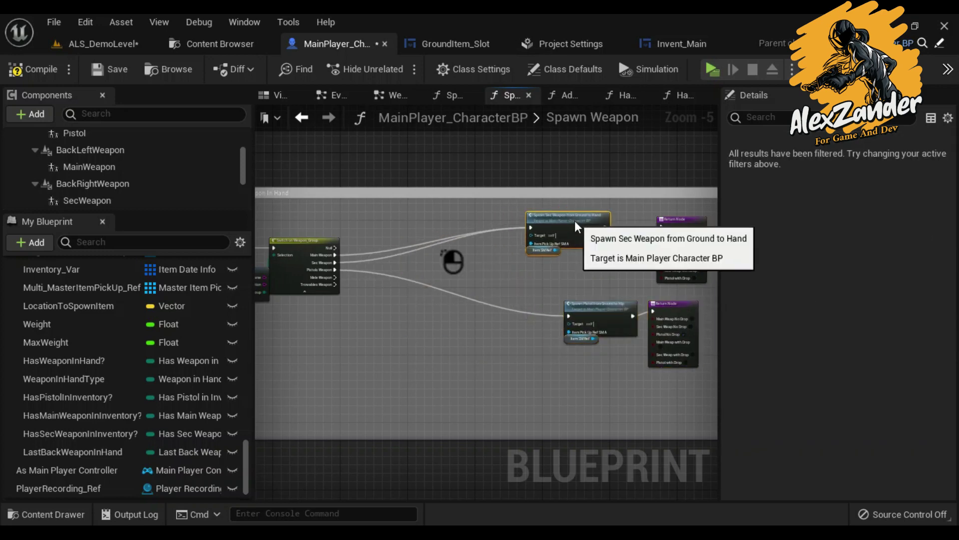
{"action": "scroll", "coordinate": [621, 295], "scroll_direction": "up", "scroll_amount": 4}
{"action": "right_click_drag", "start_coordinate": [621, 296], "coordinate": [481, 364]}
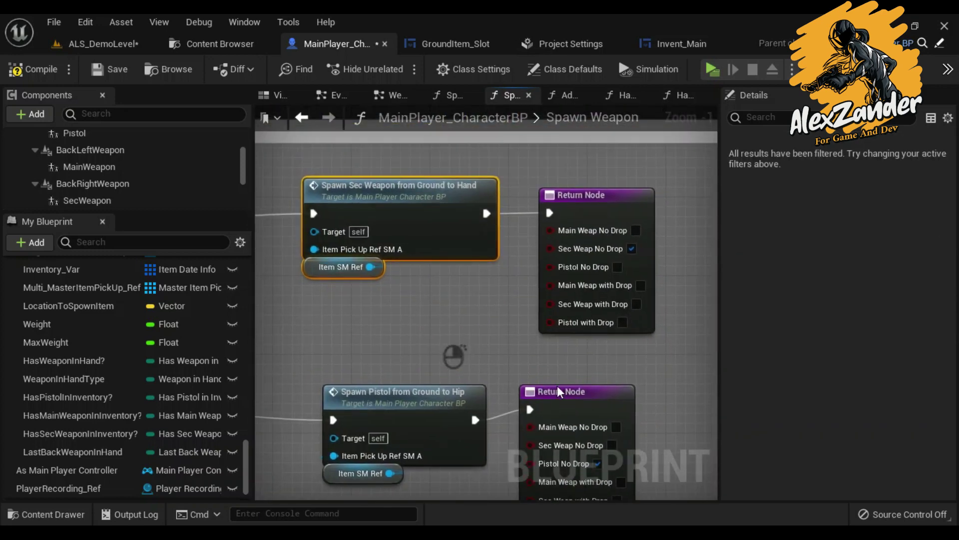
{"action": "left_click", "coordinate": [439, 397]}
{"action": "right_click_drag", "start_coordinate": [439, 396], "coordinate": [378, 411]}
{"action": "left_click_drag", "start_coordinate": [378, 411], "coordinate": [379, 401]}
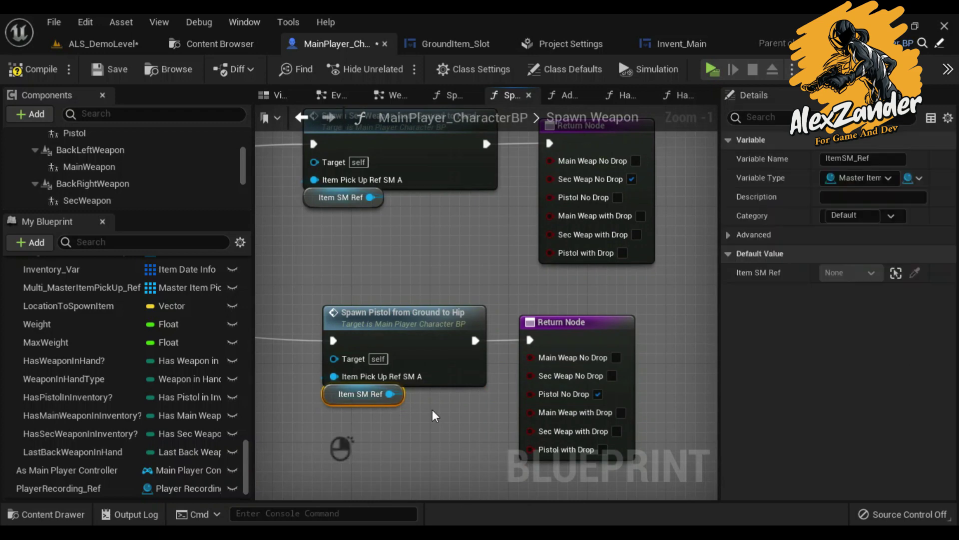
{"action": "right_click_drag", "start_coordinate": [385, 239], "coordinate": [437, 220]}
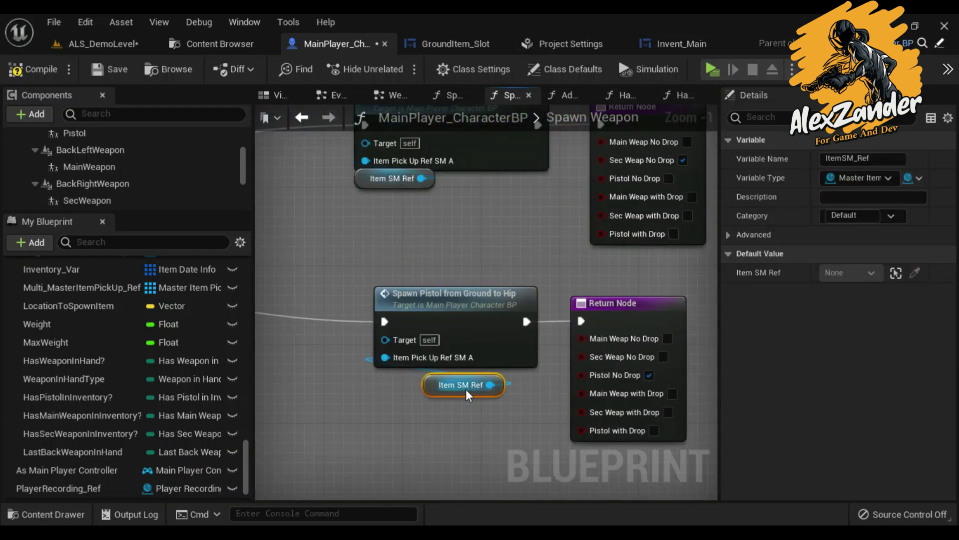
{"action": "right_click_drag", "start_coordinate": [466, 383], "coordinate": [469, 436]}
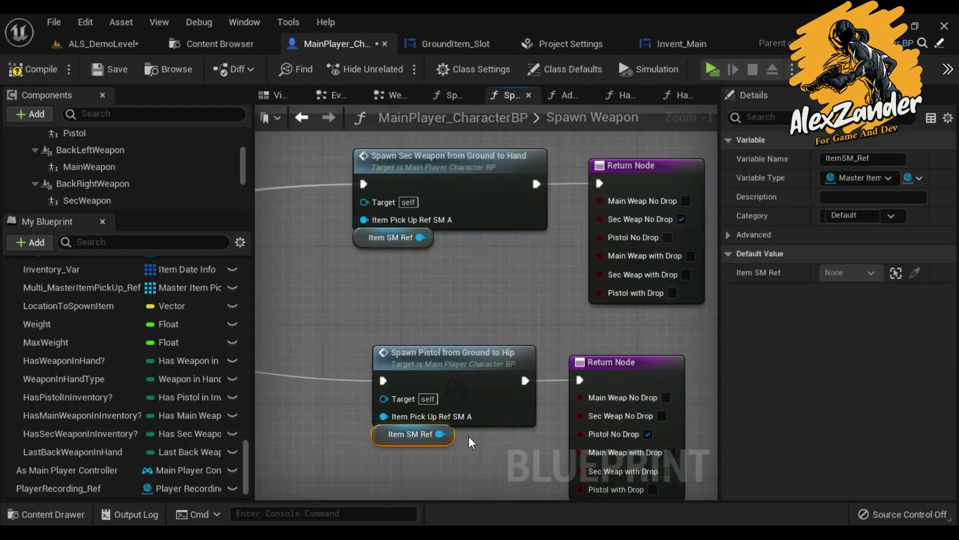
{"action": "mouse_move", "coordinate": [469, 436]}
{"action": "left_mouse_down"}
{"action": "mouse_move", "coordinate": [631, 372]}
{"action": "mouse_move", "coordinate": [643, 452]}
{"action": "left_mouse_up"}
{"action": "right_click_drag", "start_coordinate": [642, 449], "coordinate": [426, 307]}
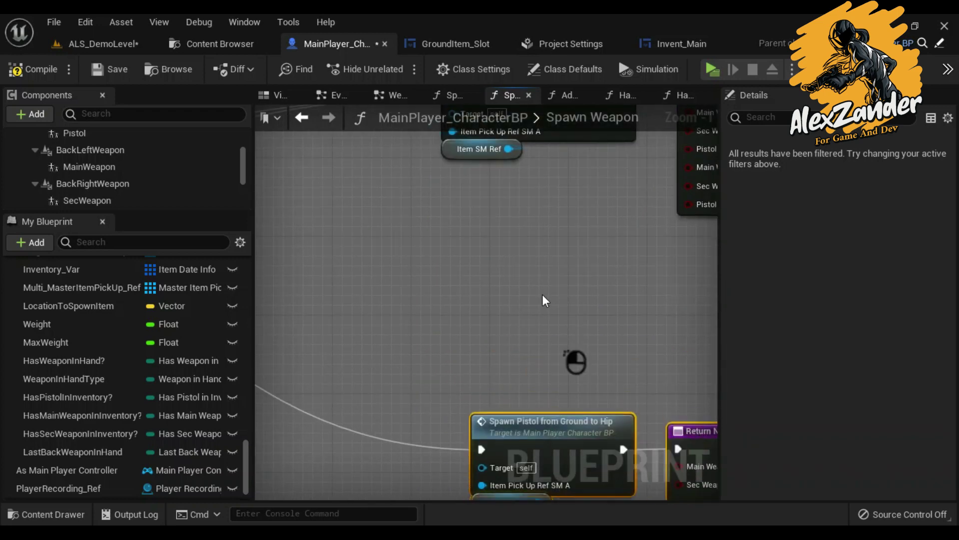
Step: Break the wire from the Switch on Weapon_Group's Main Weapon output
{"action": "left_click", "coordinate": [429, 299], "text": "alt"}
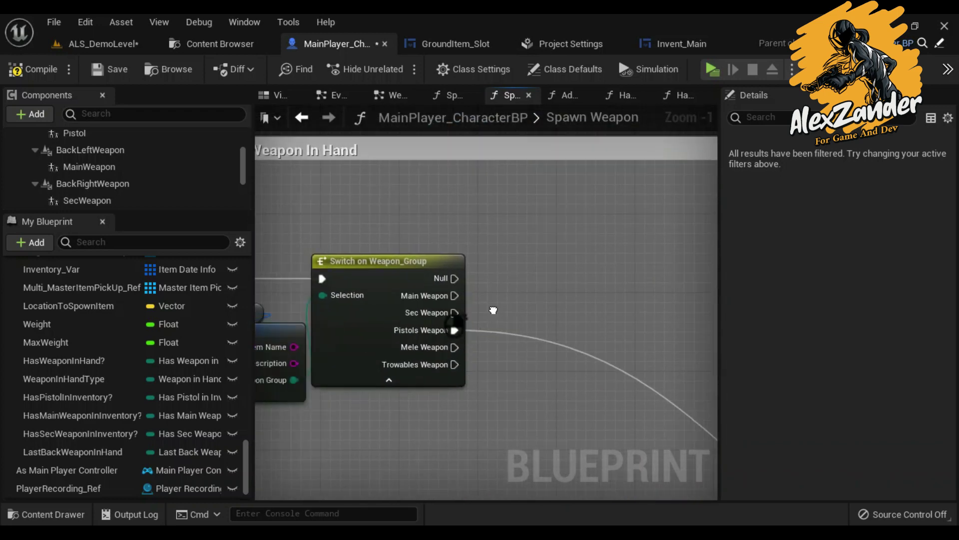
{"action": "right_click_drag", "start_coordinate": [430, 299], "coordinate": [402, 302]}
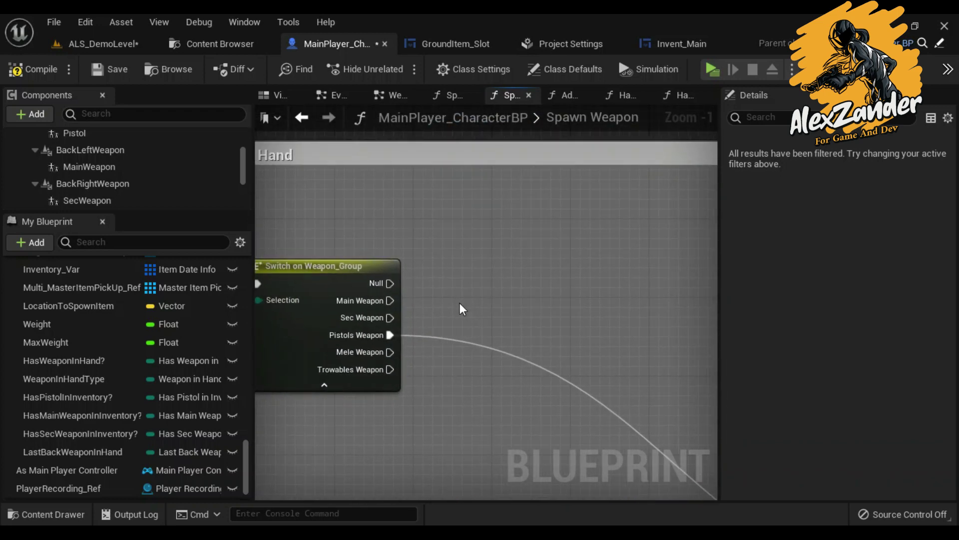
{"action": "scroll", "coordinate": [460, 302], "scroll_direction": "down", "scroll_amount": 8}
{"action": "scroll", "coordinate": [519, 295], "scroll_direction": "up", "scroll_amount": 7}
{"action": "scroll", "coordinate": [475, 275], "scroll_direction": "down", "scroll_amount": 7}
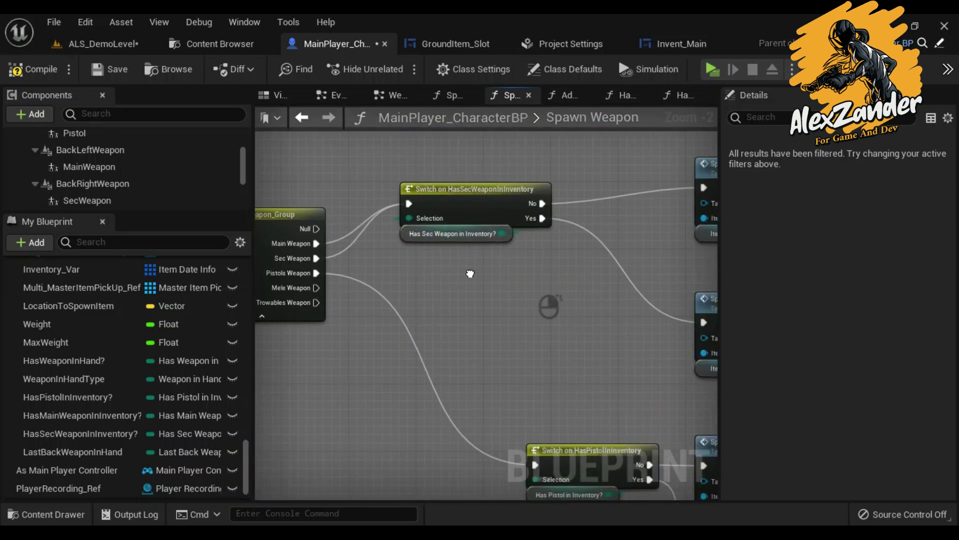
{"action": "scroll", "coordinate": [504, 468], "scroll_direction": "up", "scroll_amount": 7}
Step: Copy the Switch on HasMainWeaponInInventory node
{"action": "right_click_drag", "start_coordinate": [529, 382], "coordinate": [439, 318]}
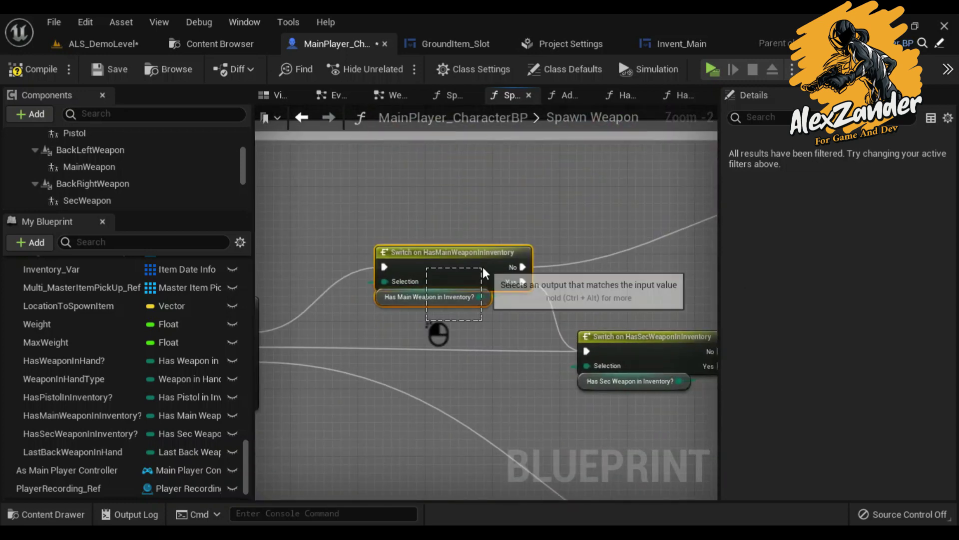
{"action": "right_click", "coordinate": [455, 257]}
{"action": "left_click", "coordinate": [502, 245]}
{"action": "scroll", "coordinate": [503, 245], "scroll_direction": "down", "scroll_amount": 5}
{"action": "scroll", "coordinate": [463, 346], "scroll_direction": "down", "scroll_amount": 2}
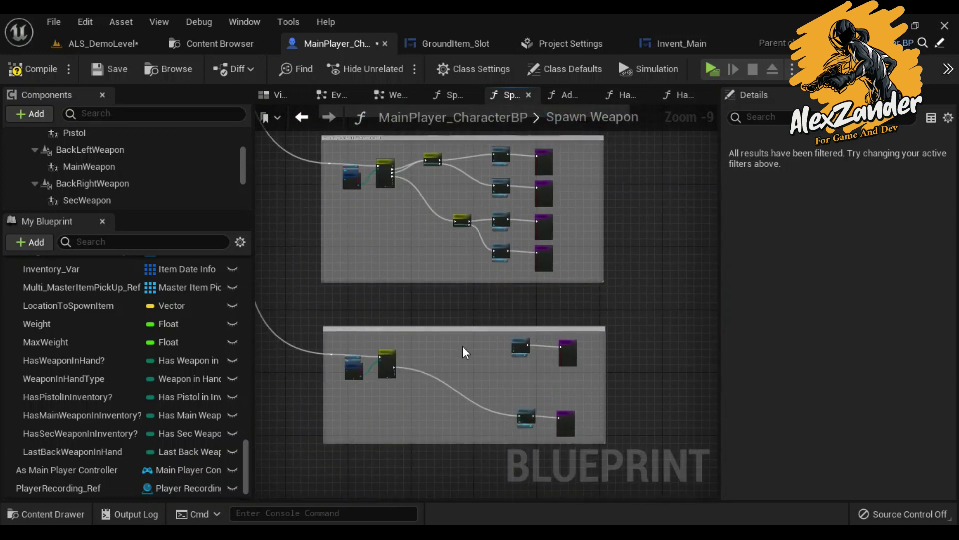
{"action": "scroll", "coordinate": [463, 347], "scroll_direction": "up", "scroll_amount": 7}
Step: Paste the HasMainWeaponInInventory switch and wire the Main Weapon output into it
{"action": "key", "text": "ctrl+v"}
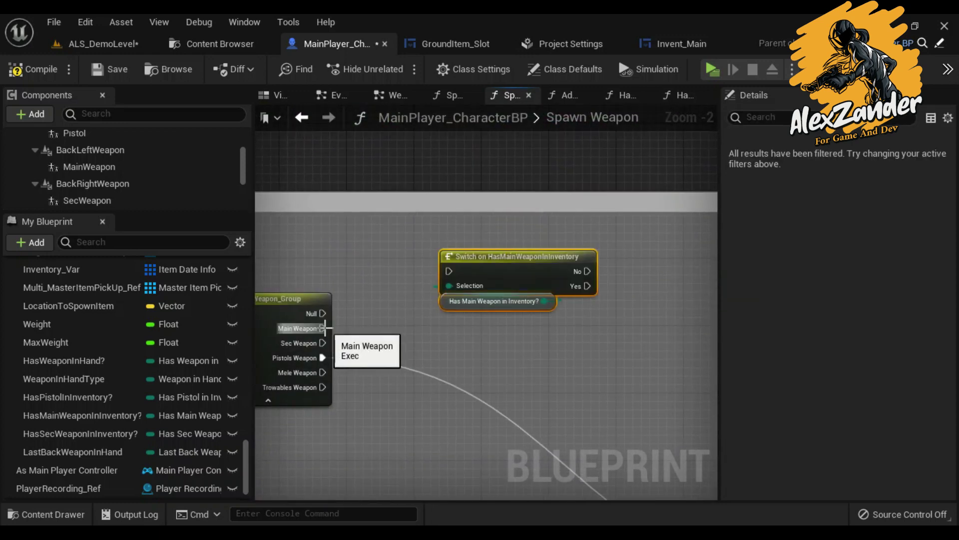
{"action": "left_click_drag", "start_coordinate": [449, 275], "coordinate": [449, 274]}
{"action": "right_click_drag", "start_coordinate": [583, 272], "coordinate": [412, 254]}
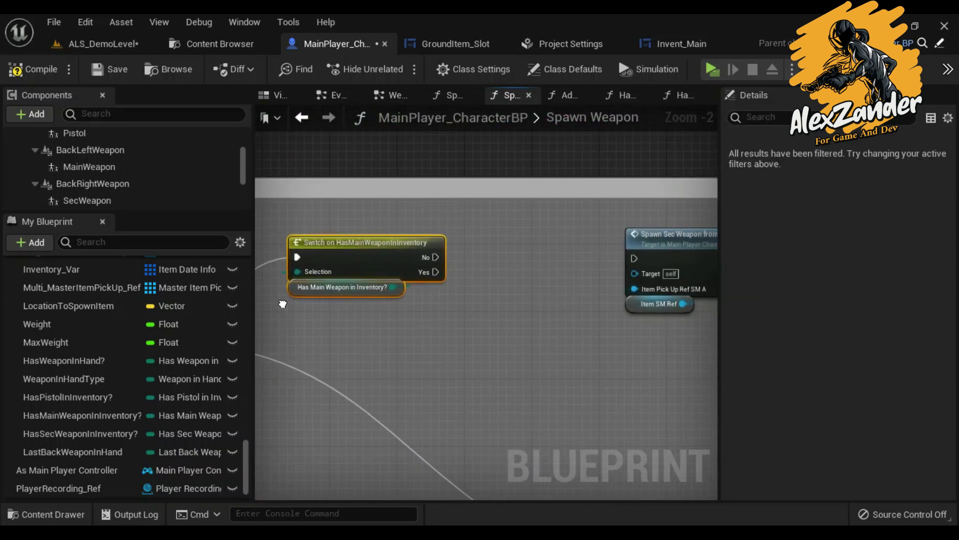
{"action": "right_click_drag", "start_coordinate": [614, 253], "coordinate": [428, 269]}
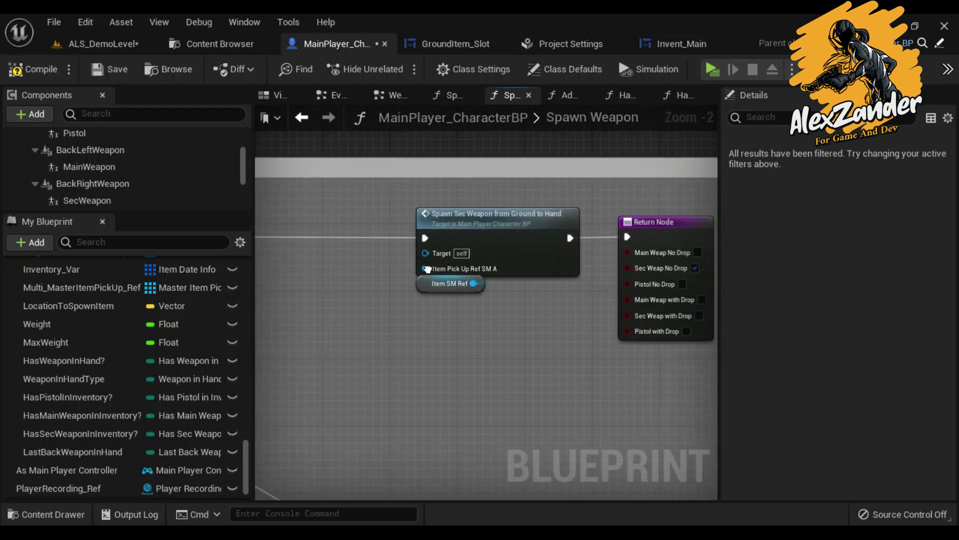
{"action": "right_click_drag", "start_coordinate": [430, 323], "coordinate": [497, 324]}
{"action": "scroll", "coordinate": [173, 431], "scroll_direction": "up", "scroll_amount": 3}
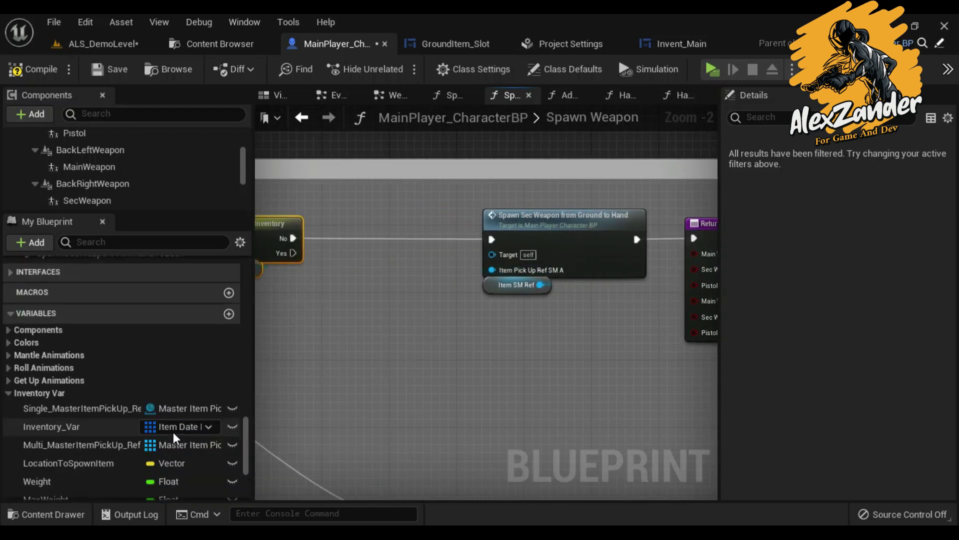
{"action": "scroll", "coordinate": [173, 431], "scroll_direction": "up", "scroll_amount": 5}
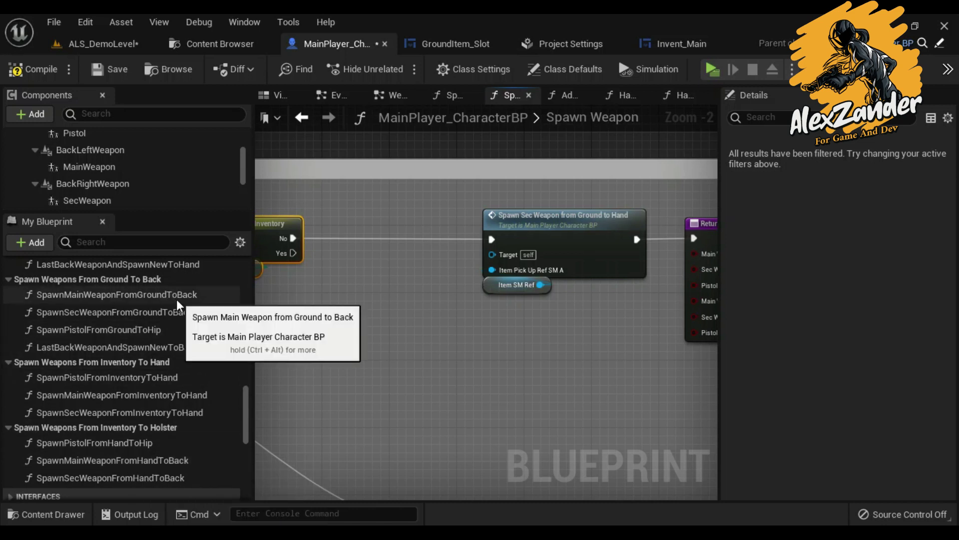
Step: Add SpawnMainWeaponFromGroundToBack fed by Item SM Ref, run it from the No case, and arrange the nodes
{"action": "mouse_move", "coordinate": [125, 294]}
{"action": "left_mouse_down"}
{"action": "mouse_move", "coordinate": [498, 304]}
{"action": "mouse_move", "coordinate": [466, 323]}
{"action": "left_mouse_up"}
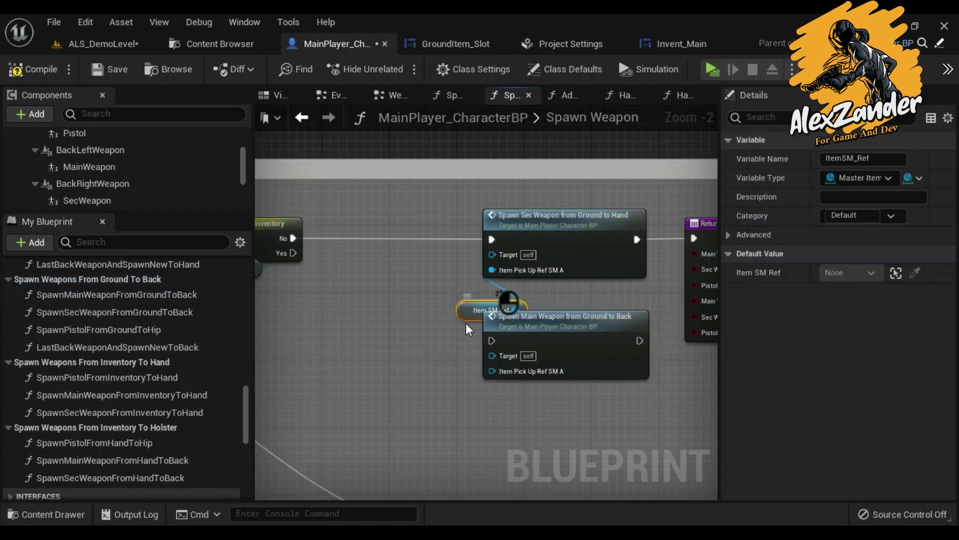
{"action": "left_click_drag", "start_coordinate": [489, 370], "coordinate": [491, 370]}
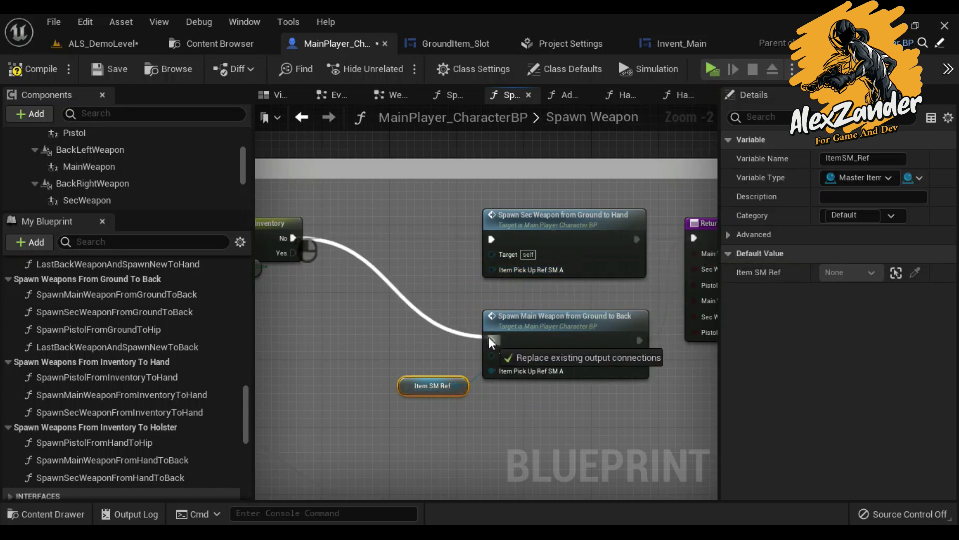
{"action": "left_click_drag", "start_coordinate": [492, 342], "coordinate": [492, 342]}
{"action": "left_click_drag", "start_coordinate": [643, 246], "coordinate": [635, 423]}
{"action": "left_click_drag", "start_coordinate": [595, 347], "coordinate": [595, 246]}
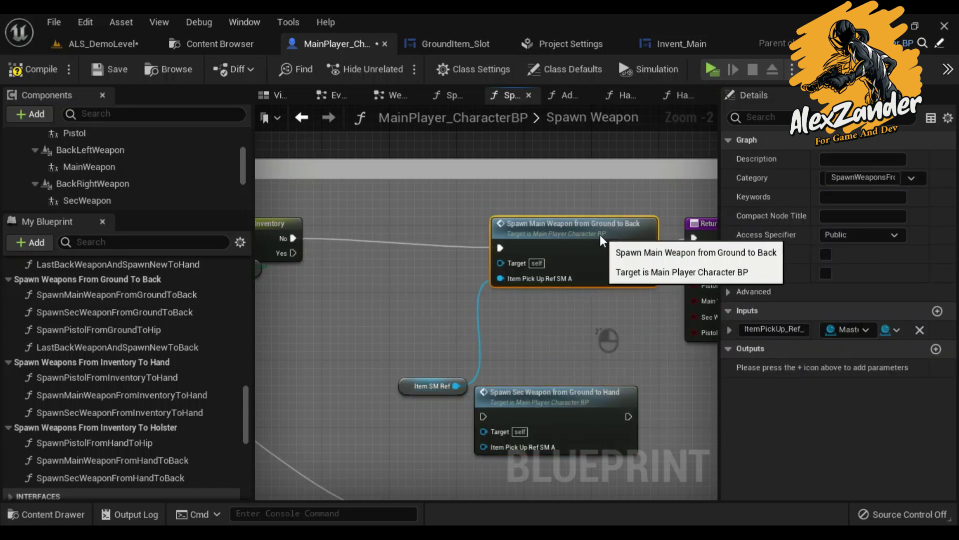
{"action": "left_click_drag", "start_coordinate": [420, 385], "coordinate": [505, 284]}
{"action": "mouse_move", "coordinate": [485, 309]}
{"action": "right_mouse_down"}
{"action": "mouse_move", "coordinate": [695, 353]}
{"action": "mouse_move", "coordinate": [799, 344]}
{"action": "right_mouse_up"}
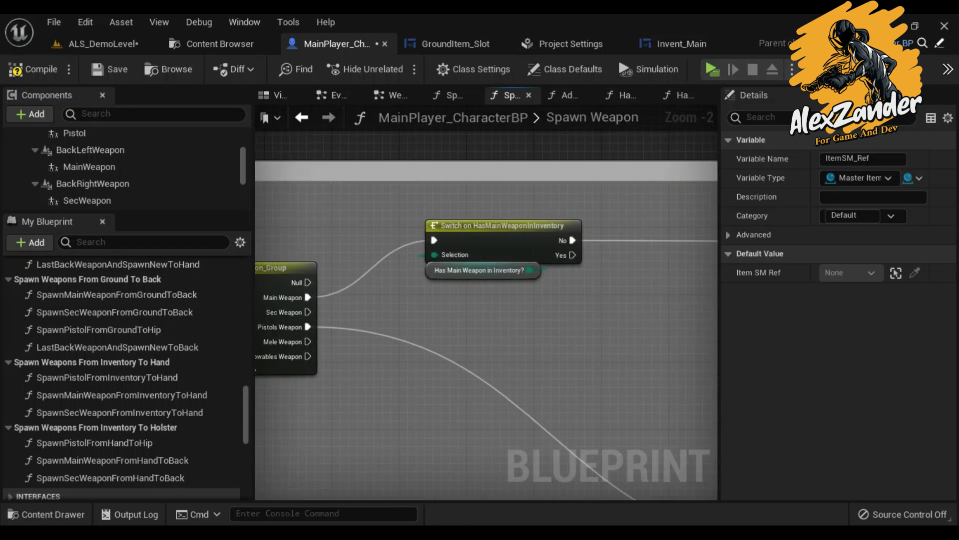
{"action": "right_click_drag", "start_coordinate": [371, 316], "coordinate": [379, 307]}
{"action": "right_click_drag", "start_coordinate": [514, 295], "coordinate": [341, 295]}
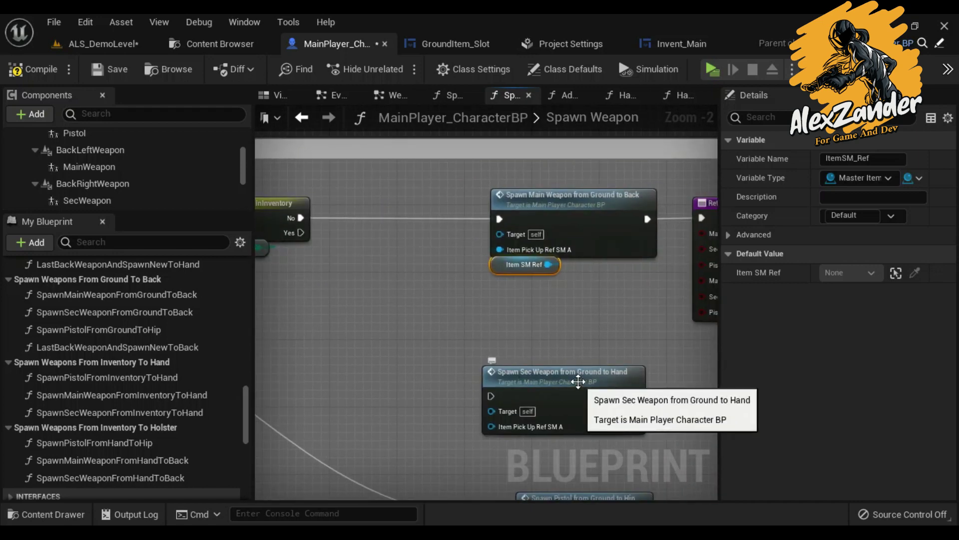
{"action": "right_click_drag", "start_coordinate": [577, 386], "coordinate": [459, 350]}
Step: Duplicate the Return Node below the original and link Spawn Sec Weapon to the copy
{"action": "right_click", "coordinate": [622, 177]}
{"action": "left_click", "coordinate": [665, 258]}
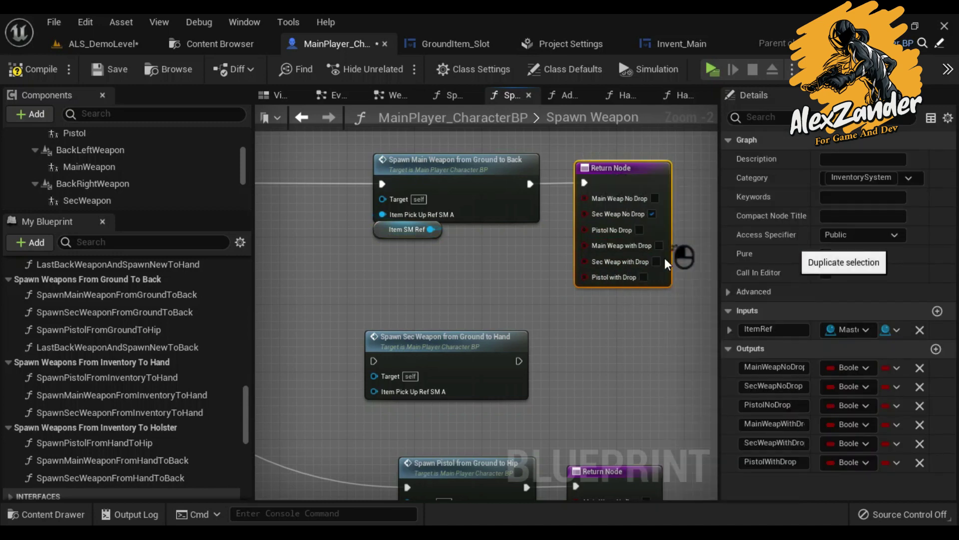
{"action": "left_click_drag", "start_coordinate": [680, 245], "coordinate": [643, 322]}
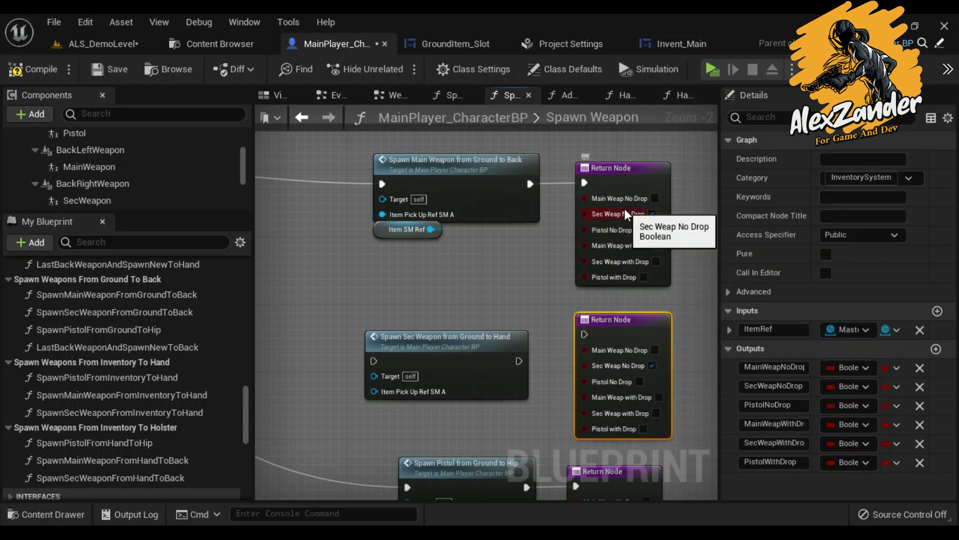
{"action": "scroll", "coordinate": [507, 337], "scroll_direction": "up", "scroll_amount": 1}
{"action": "right_click_drag", "start_coordinate": [507, 337], "coordinate": [501, 324]}
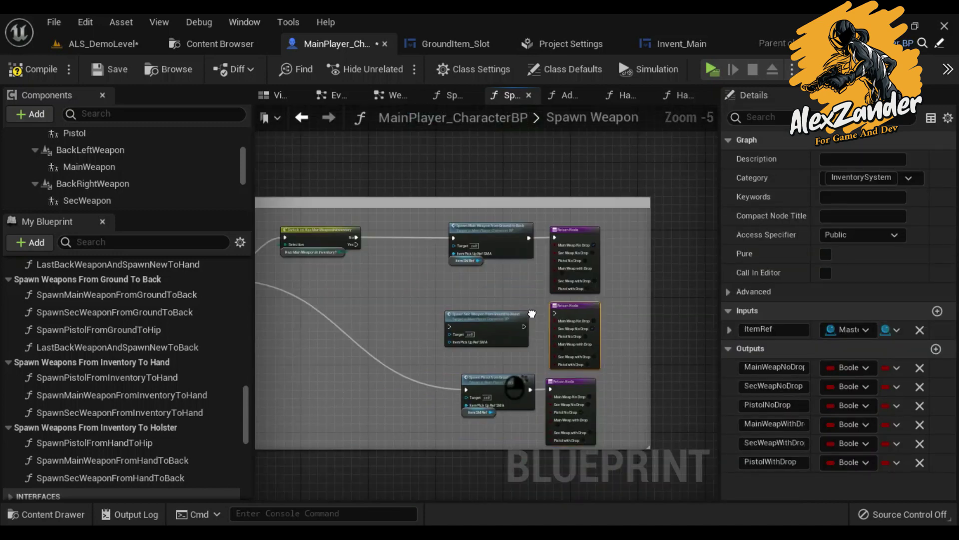
{"action": "mouse_move", "coordinate": [501, 323]}
{"action": "left_mouse_down"}
{"action": "mouse_move", "coordinate": [521, 293]}
{"action": "mouse_move", "coordinate": [591, 264]}
{"action": "left_mouse_up"}
Step: Feed an Item SM Ref copy into Spawn Sec Weapon and run it from the Sec Weapon case
{"action": "right_click_drag", "start_coordinate": [367, 147], "coordinate": [455, 205]}
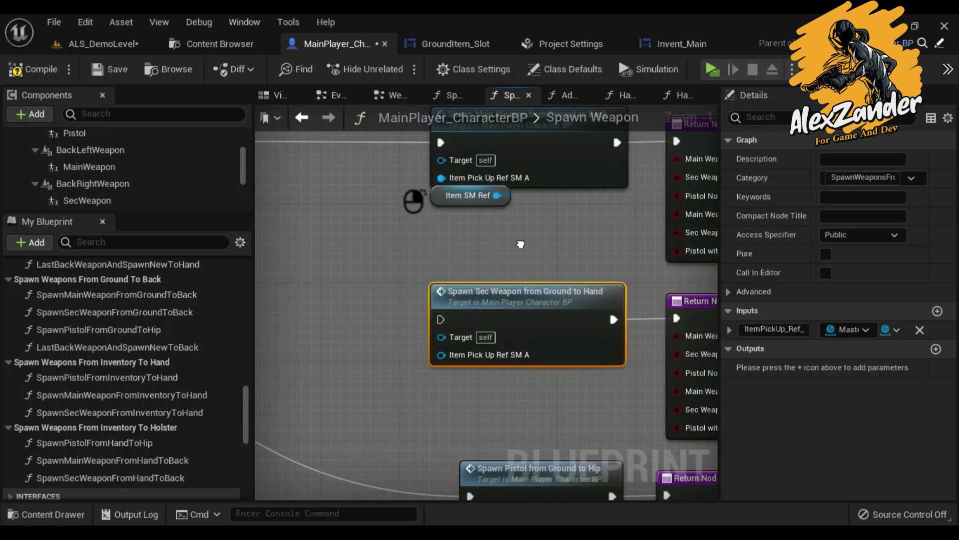
{"action": "right_click", "coordinate": [455, 202]}
{"action": "left_click", "coordinate": [487, 265]}
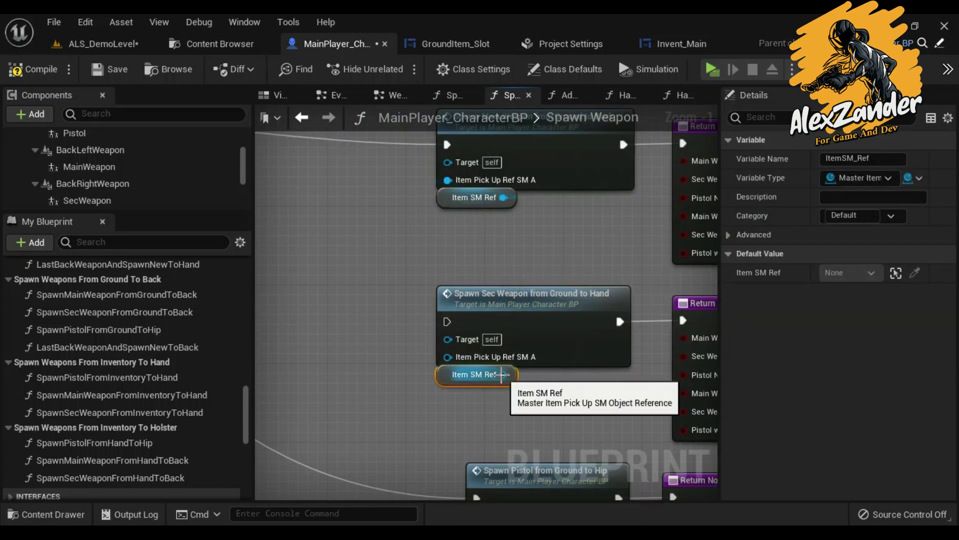
{"action": "left_click_drag", "start_coordinate": [502, 373], "coordinate": [447, 357]}
{"action": "right_click_drag", "start_coordinate": [447, 358], "coordinate": [469, 257]}
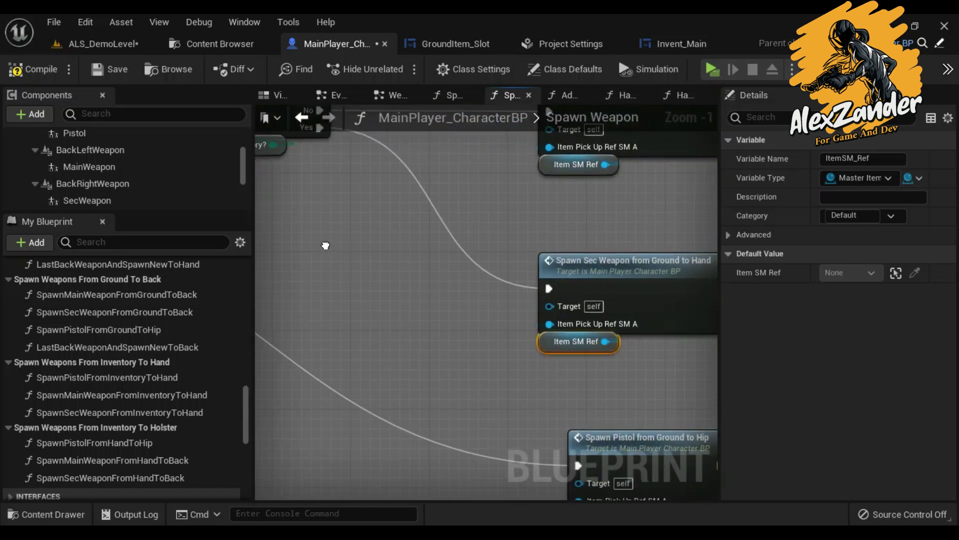
{"action": "mouse_move", "coordinate": [325, 246]}
{"action": "right_mouse_down"}
{"action": "mouse_move", "coordinate": [710, 380]}
{"action": "mouse_move", "coordinate": [655, 332]}
{"action": "right_mouse_up"}
{"action": "left_click_drag", "start_coordinate": [330, 280], "coordinate": [601, 376]}
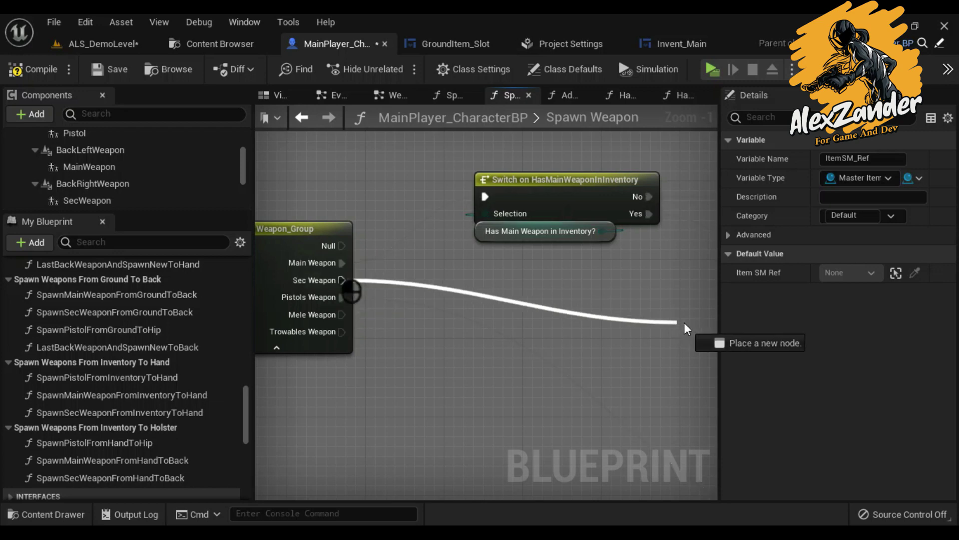
{"action": "right_click_drag", "start_coordinate": [651, 374], "coordinate": [301, 227]}
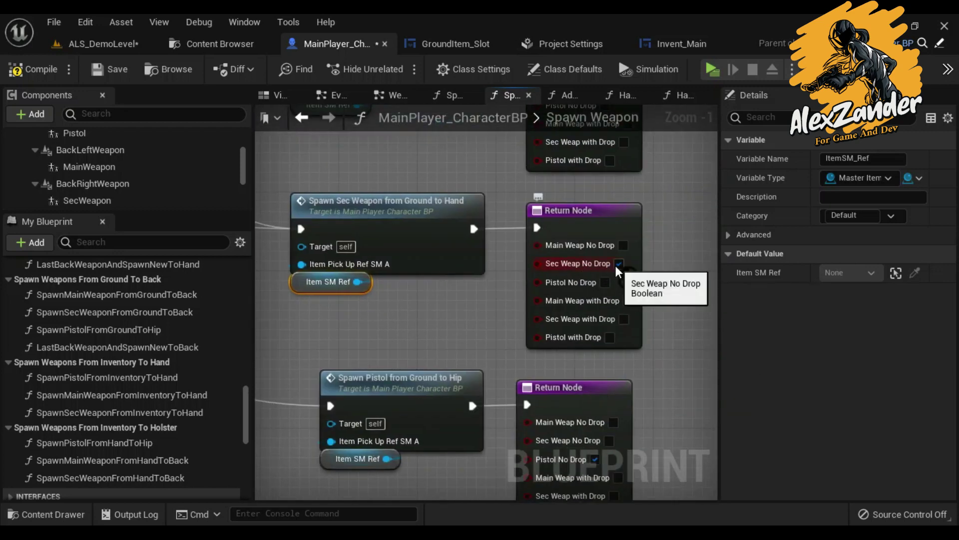
Step: Duplicate the Spawn Pistol from Ground to Hip call with its Return Node below the originals
{"action": "right_click_drag", "start_coordinate": [514, 340], "coordinate": [579, 212]}
{"action": "scroll", "coordinate": [579, 212], "scroll_direction": "down", "scroll_amount": 2}
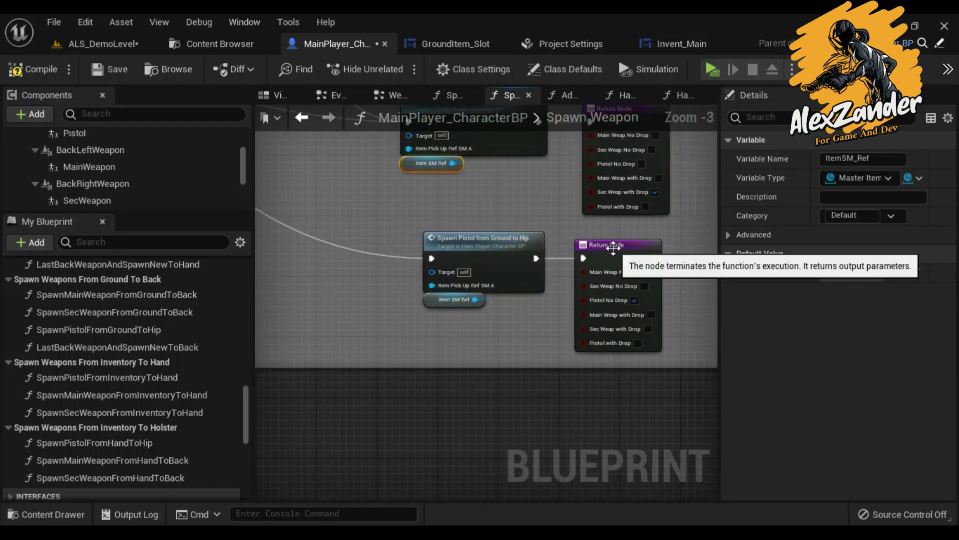
{"action": "left_click", "coordinate": [625, 243]}
{"action": "mouse_move", "coordinate": [461, 251]}
{"action": "right_mouse_down"}
{"action": "mouse_move", "coordinate": [492, 390]}
{"action": "mouse_move", "coordinate": [379, 286]}
{"action": "right_mouse_up"}
{"action": "left_click", "coordinate": [508, 299]}
{"action": "left_click_drag", "start_coordinate": [398, 323], "coordinate": [583, 233]}
{"action": "right_click", "coordinate": [603, 232]}
{"action": "left_click", "coordinate": [650, 252]}
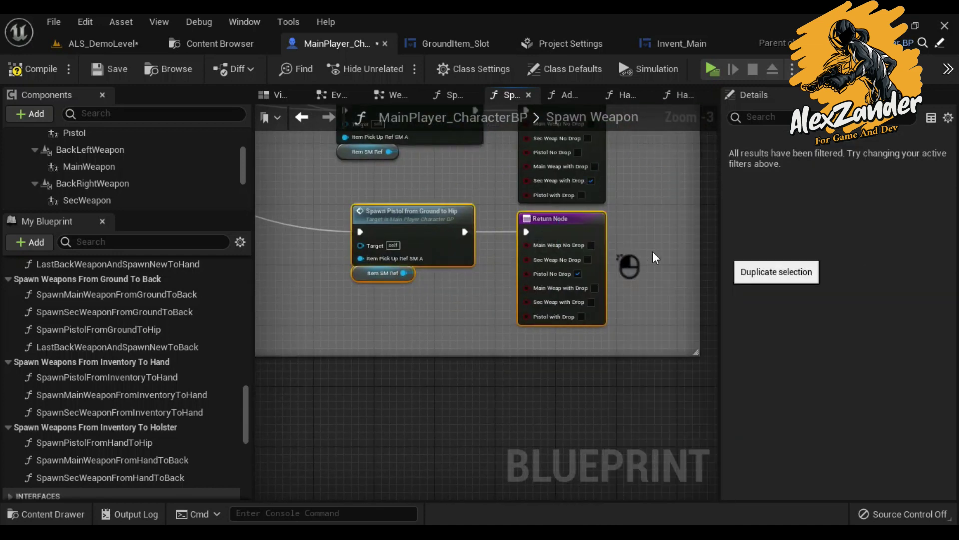
{"action": "mouse_move", "coordinate": [638, 245]}
{"action": "left_mouse_down"}
{"action": "mouse_move", "coordinate": [493, 361]}
{"action": "mouse_move", "coordinate": [454, 352]}
{"action": "left_mouse_up"}
{"action": "right_click_drag", "start_coordinate": [410, 400], "coordinate": [700, 495]}
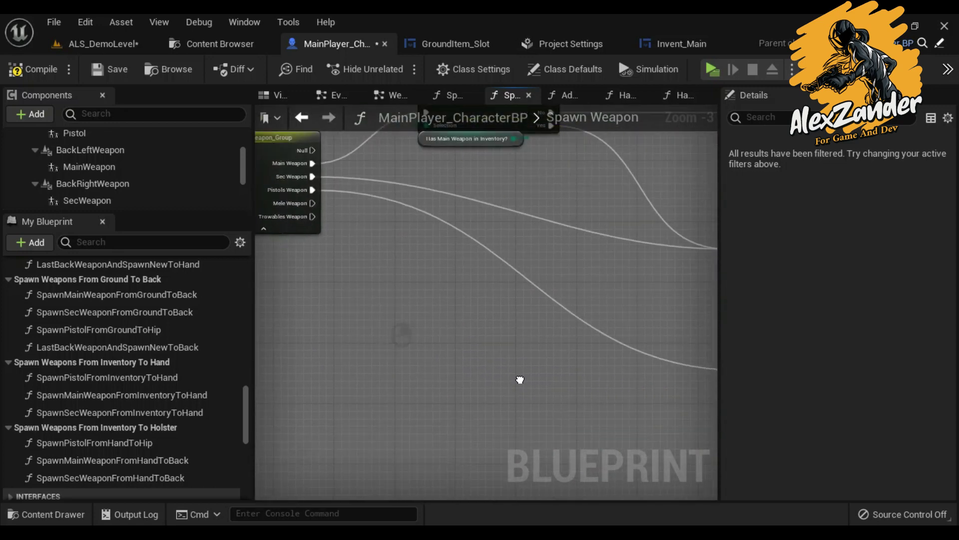
Step: Add a Switch on a HasPistolInInventory? getter, driven by the Pistols Weapon case
{"action": "scroll", "coordinate": [165, 447], "scroll_direction": "down", "scroll_amount": 10}
{"action": "left_click_drag", "start_coordinate": [67, 419], "coordinate": [483, 392]}
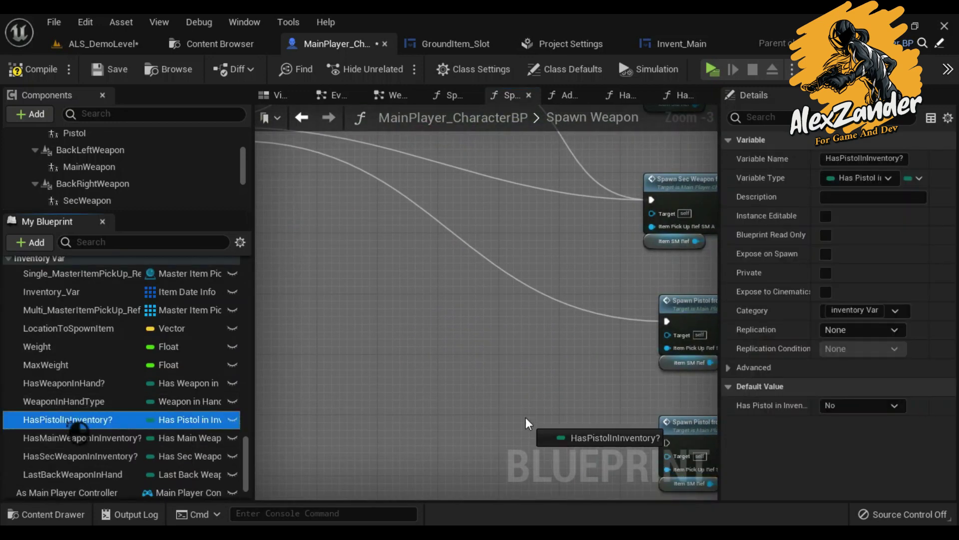
{"action": "left_click", "coordinate": [484, 394]}
{"action": "type", "text": "witch"}
{"action": "key", "text": "Return"}
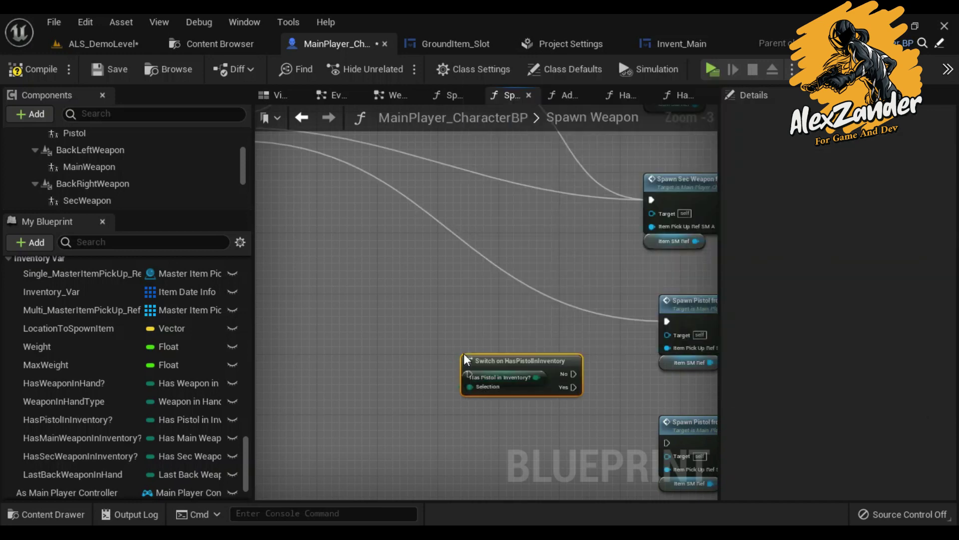
{"action": "right_click_drag", "start_coordinate": [530, 348], "coordinate": [649, 370]}
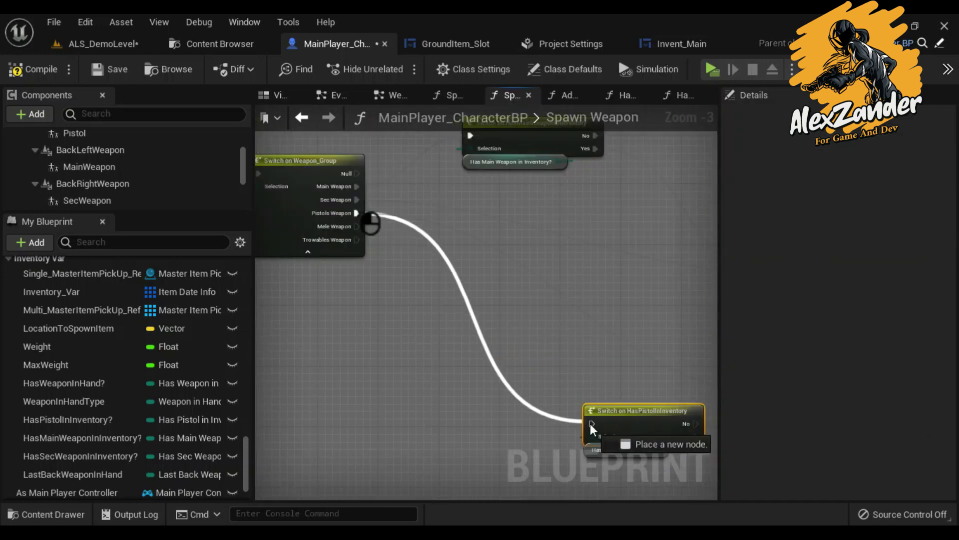
{"action": "left_click_drag", "start_coordinate": [369, 215], "coordinate": [595, 409]}
{"action": "right_click_drag", "start_coordinate": [615, 415], "coordinate": [437, 343]}
{"action": "scroll", "coordinate": [437, 343], "scroll_direction": "up", "scroll_amount": 2}
Step: Connect the switch's No and Yes outputs to the two Spawn Pistol from Ground to Hip calls
{"action": "left_click_drag", "start_coordinate": [508, 305], "coordinate": [509, 300]}
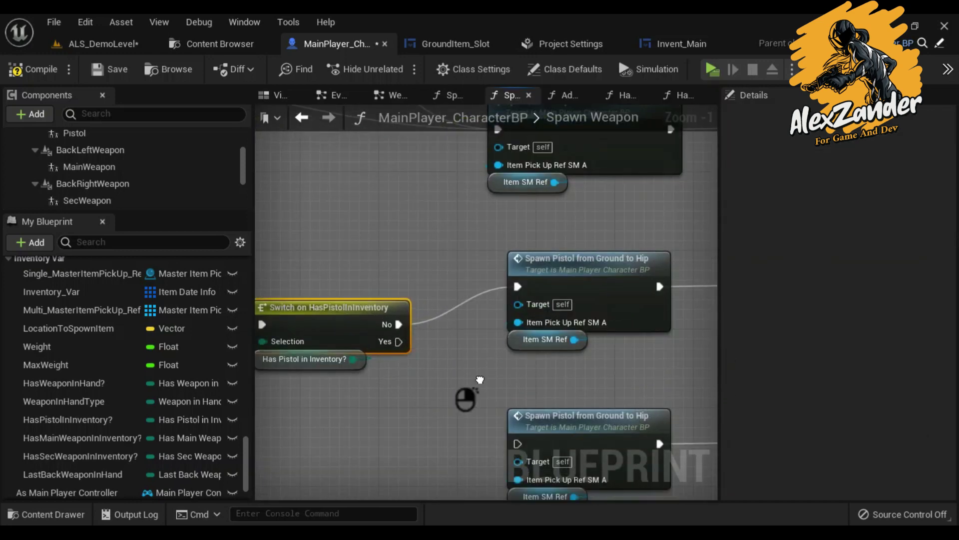
{"action": "right_click_drag", "start_coordinate": [465, 398], "coordinate": [456, 320]}
{"action": "left_click_drag", "start_coordinate": [507, 376], "coordinate": [509, 373]}
{"action": "right_click_drag", "start_coordinate": [575, 370], "coordinate": [325, 341]}
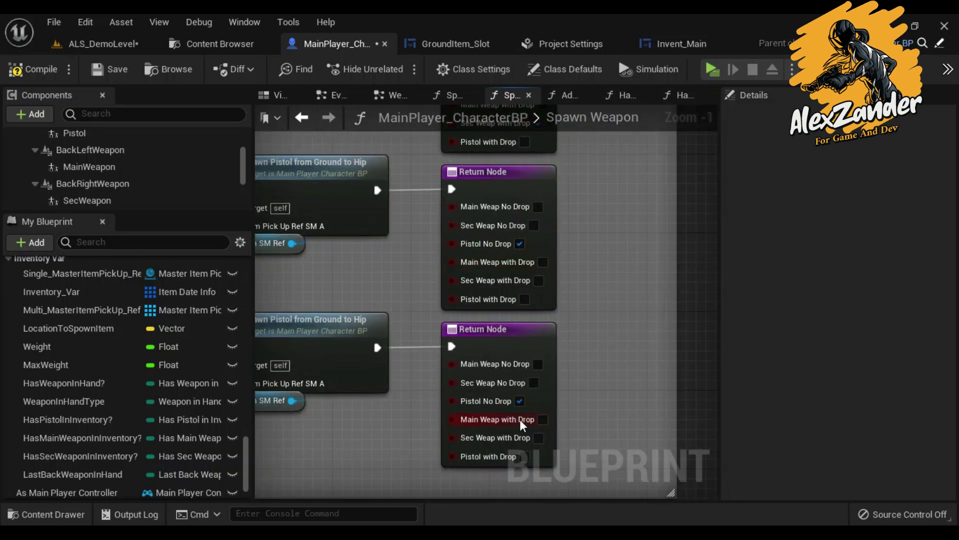
{"action": "scroll", "coordinate": [472, 320], "scroll_direction": "down", "scroll_amount": 4}
{"action": "scroll", "coordinate": [472, 320], "scroll_direction": "down", "scroll_amount": 2}
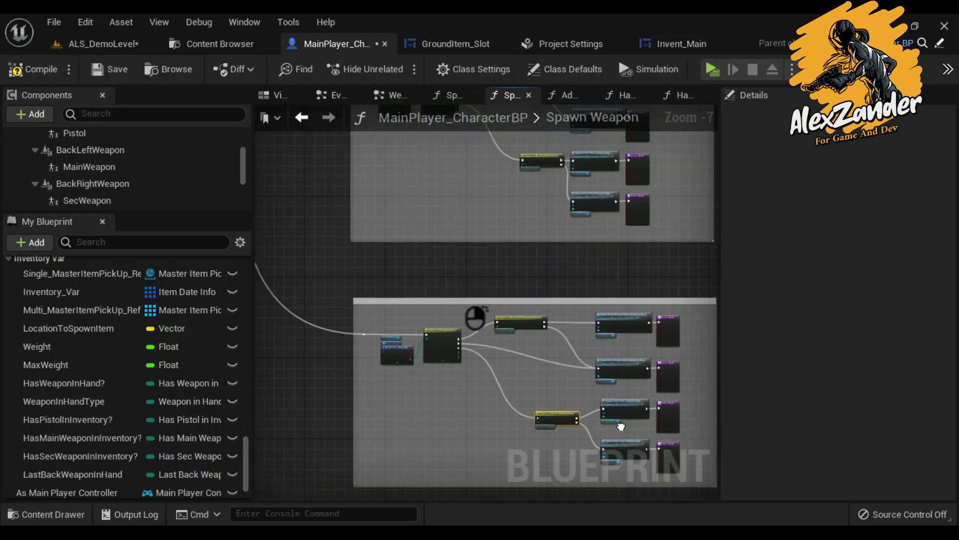
{"action": "scroll", "coordinate": [622, 426], "scroll_direction": "up", "scroll_amount": 3}
{"action": "scroll", "coordinate": [514, 354], "scroll_direction": "up", "scroll_amount": 2}
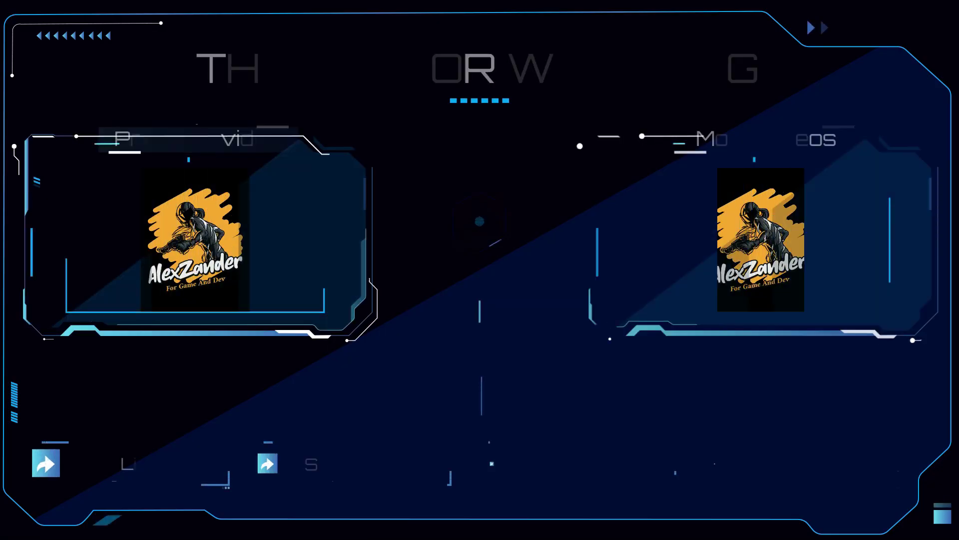